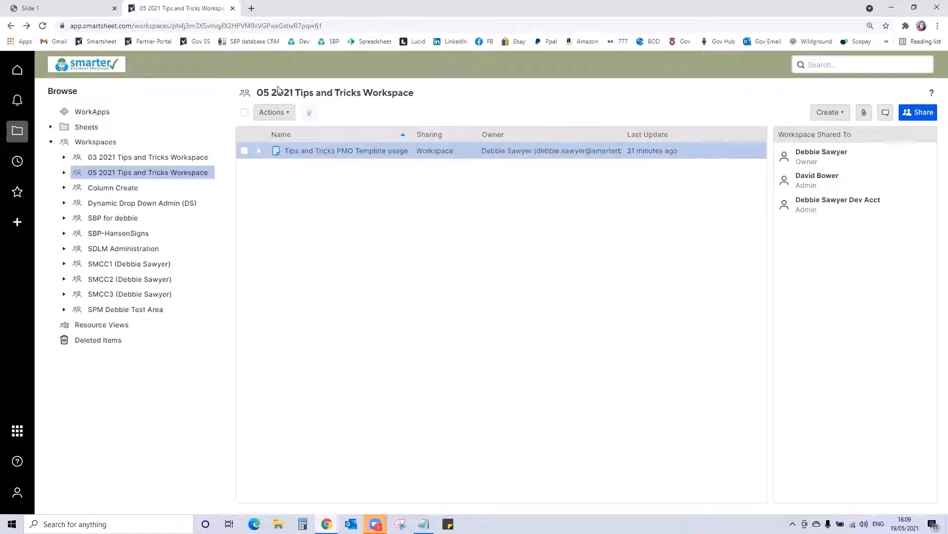
- Open the Tips and Tricks PMO Template usage sheet and collapse all of its row groups
left_click(350, 150)
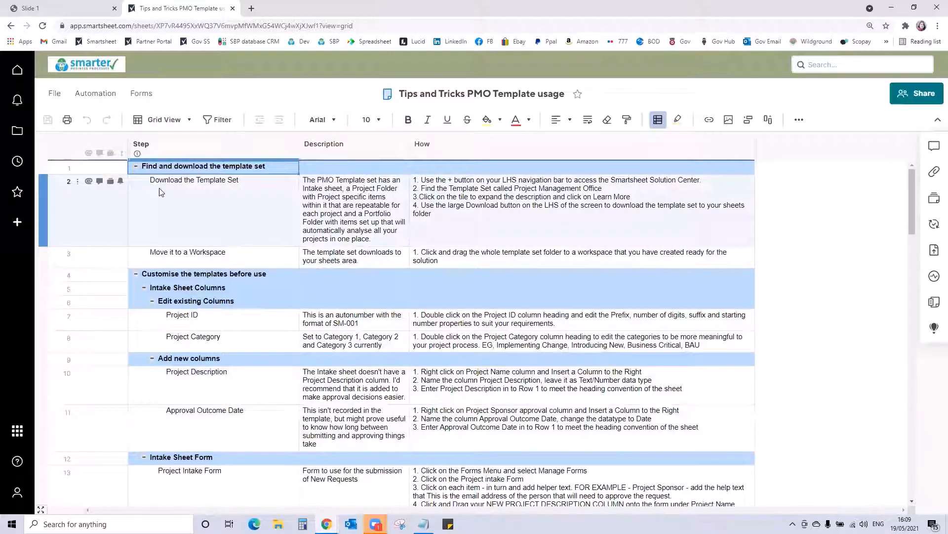
right_click(192, 152)
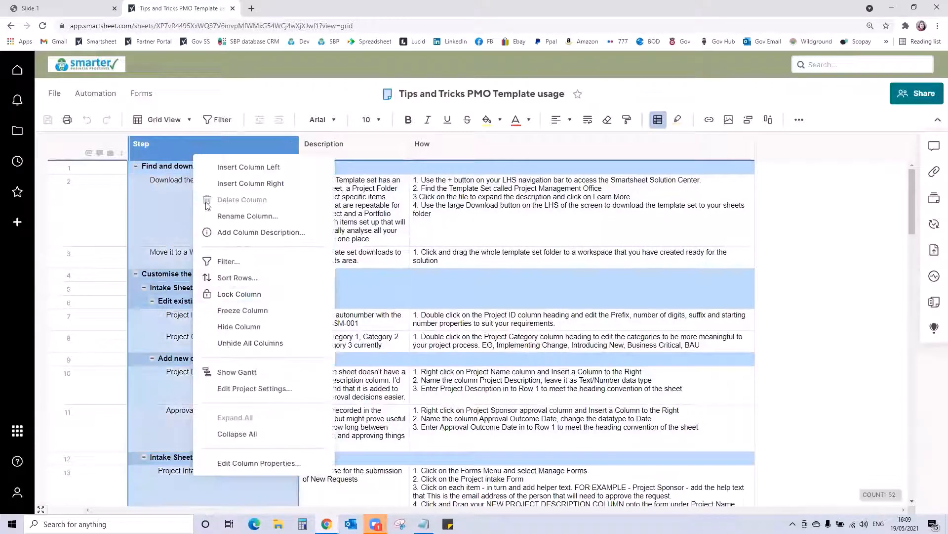
left_click(237, 434)
- Review the Find and download the template set rows and the Intake Sheet Columns rows for editing existing columns and adding new ones
left_click(136, 166)
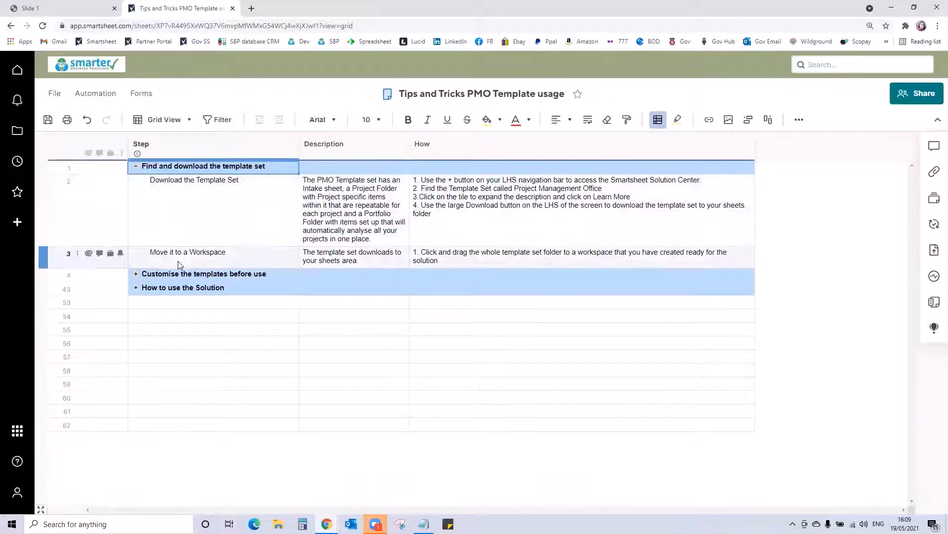
left_click(136, 166)
left_click(135, 180)
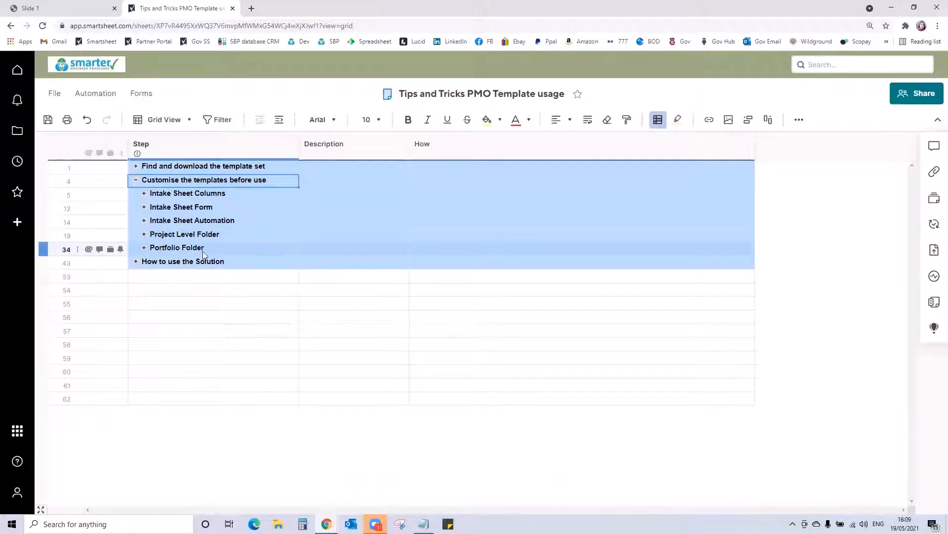
left_click(145, 194)
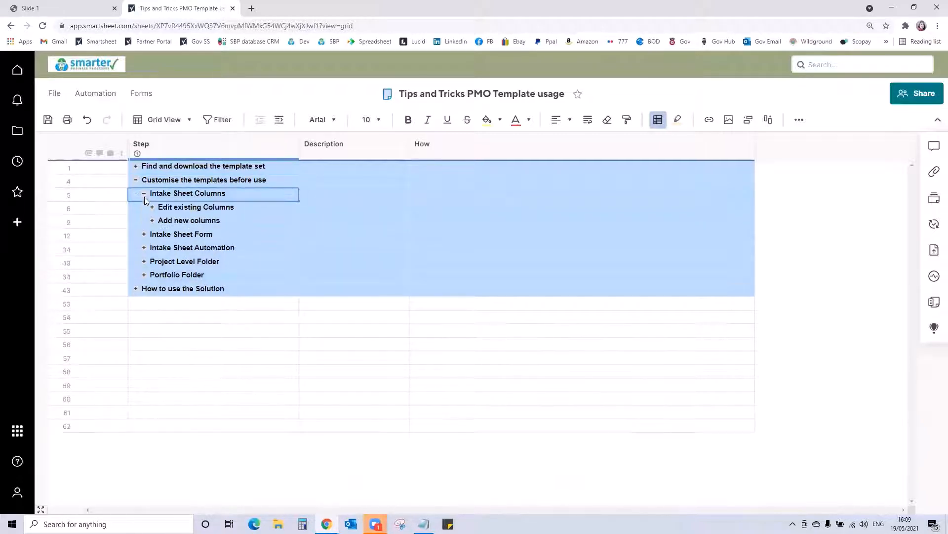
left_click(152, 207)
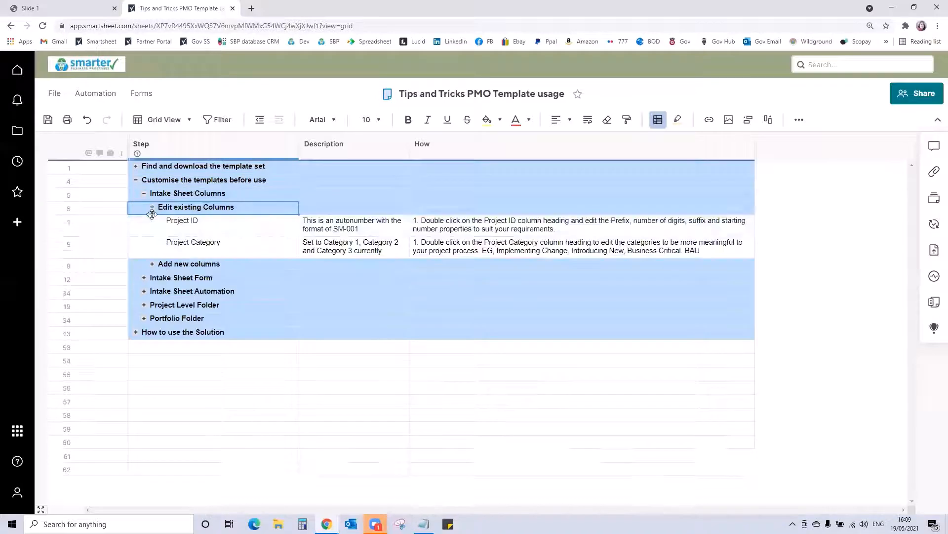
left_click(153, 264)
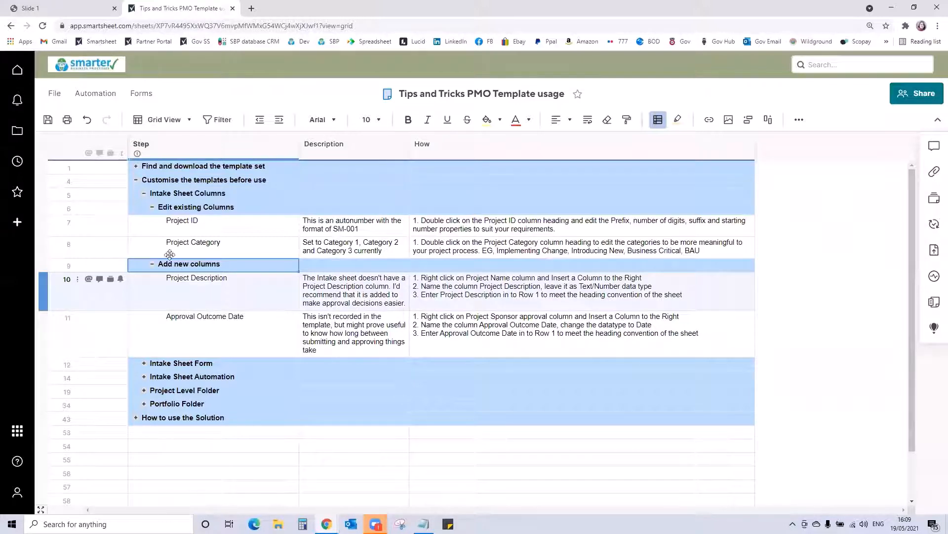
- Collapse the Customise the templates before use section and return to the workspace listing, saving the sheet's changes
left_click(136, 181)
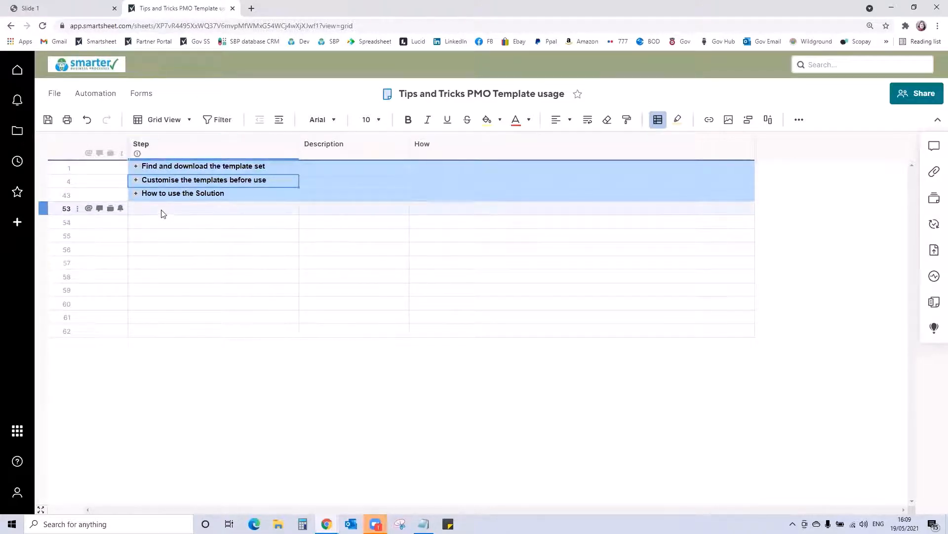
left_click(19, 135)
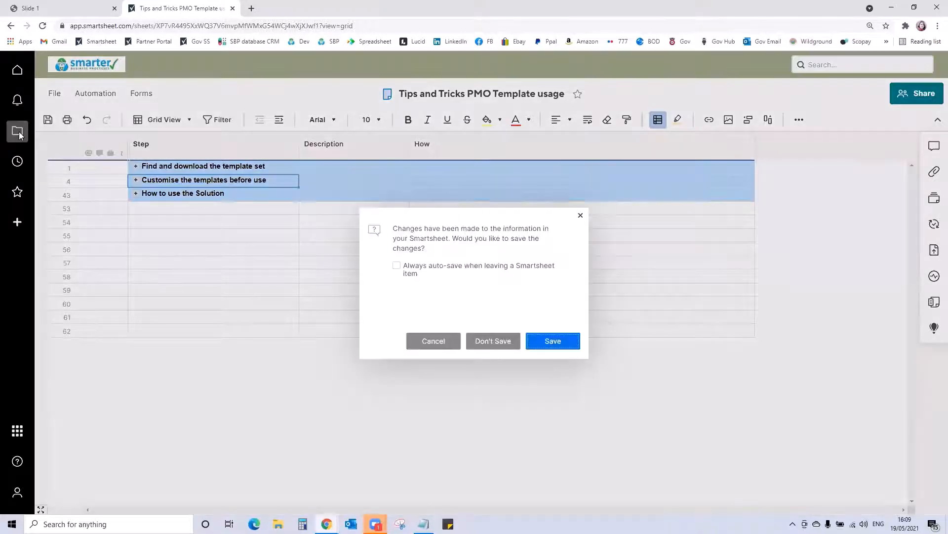
left_click(549, 340)
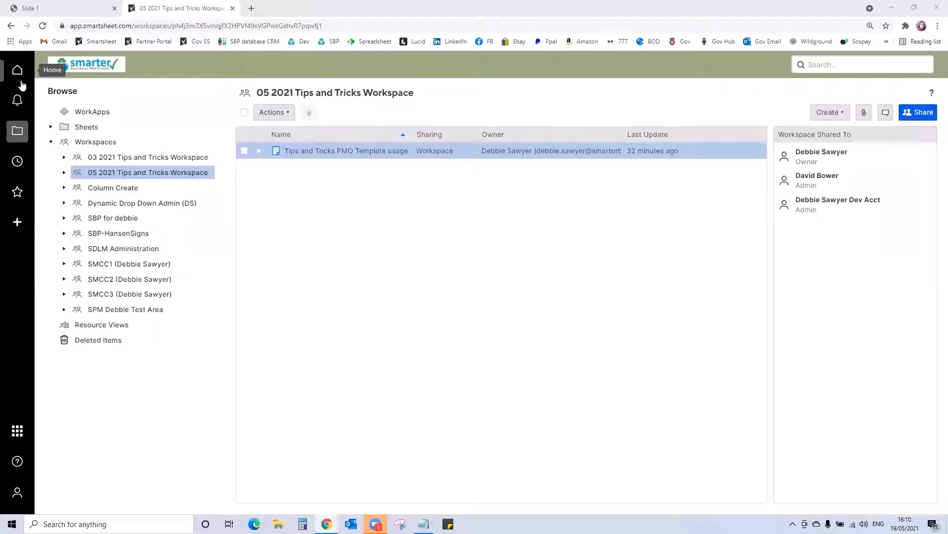
- Download the Project Management Office template set from the Solution Center's featured Projects templates
left_click(17, 226)
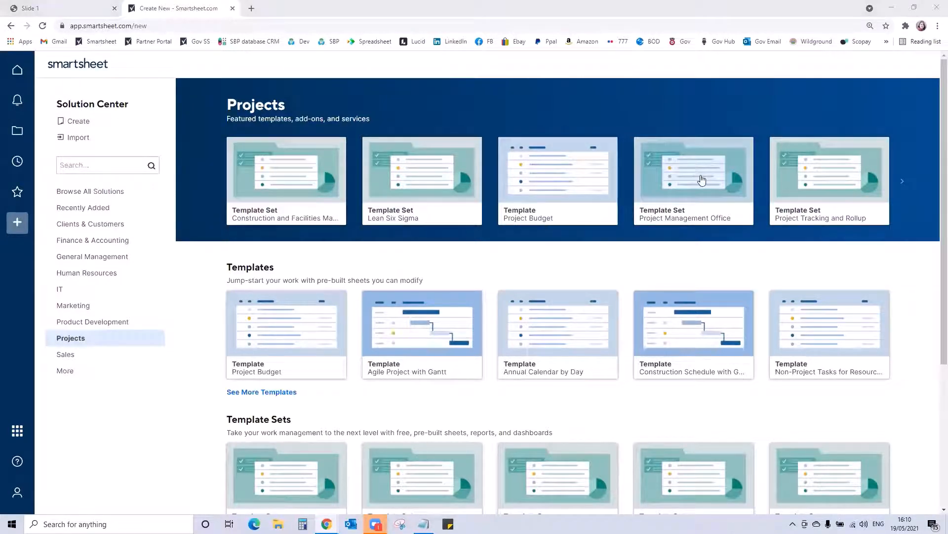
left_click(685, 171)
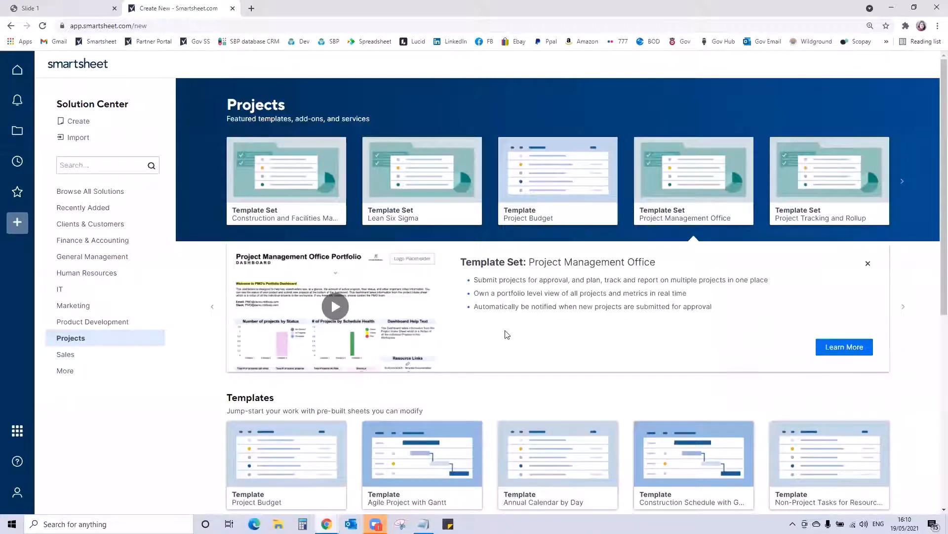
left_click(846, 348)
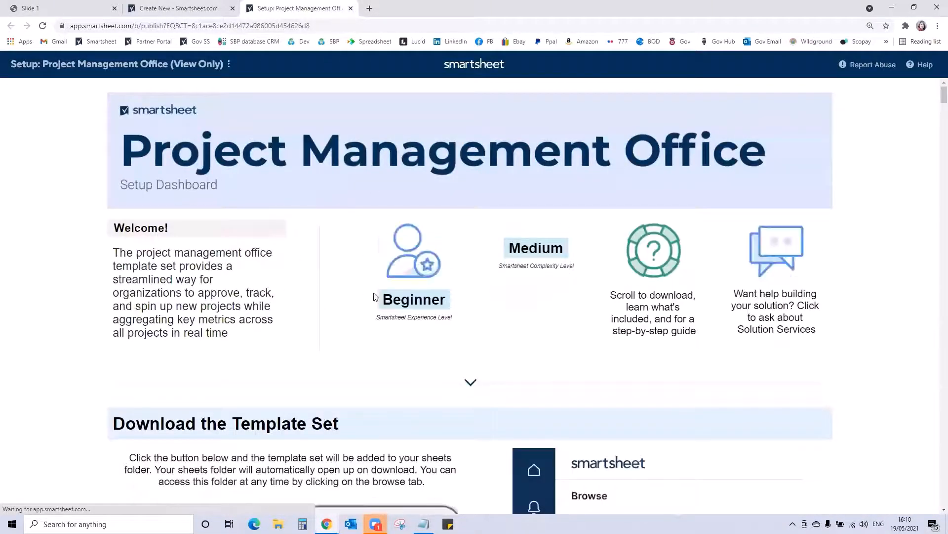
scroll(377, 297, "down", 5)
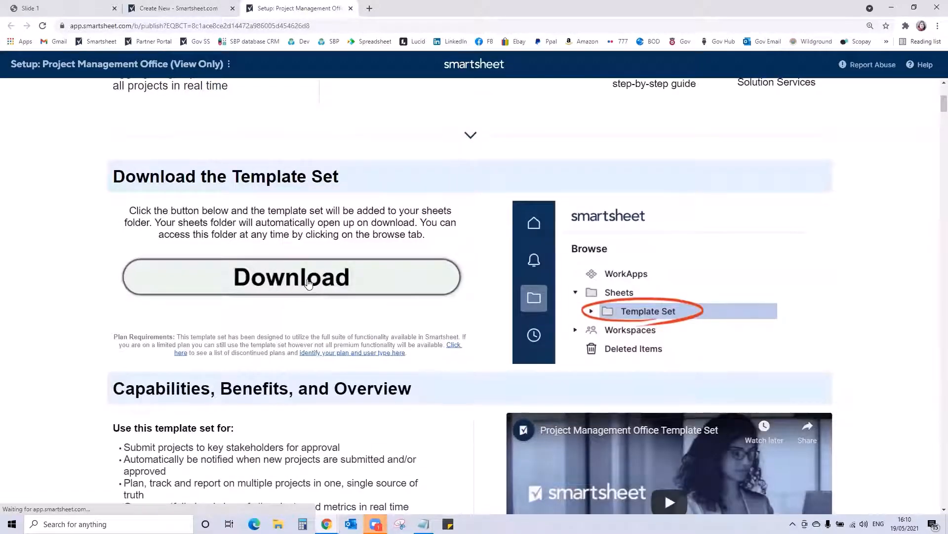
left_click(309, 284)
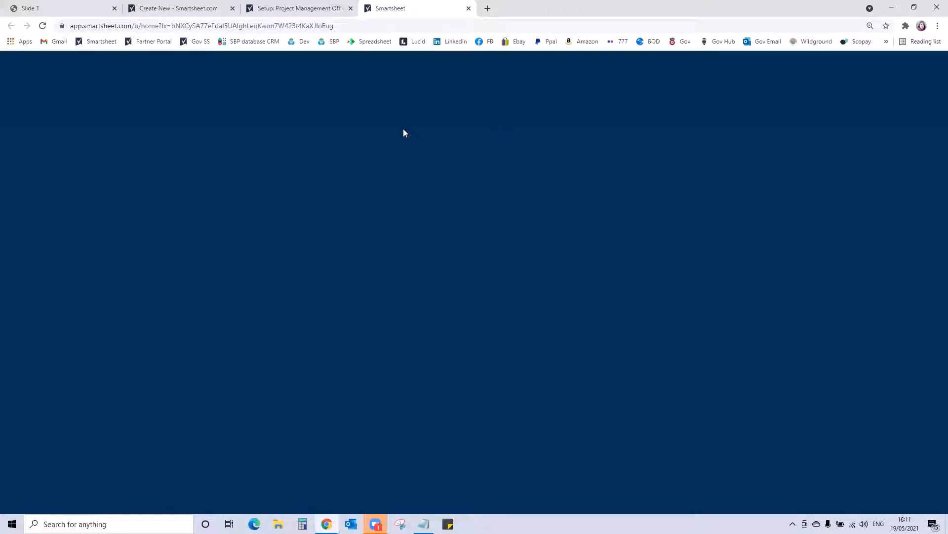
- Examine the How Does It Work? diagram on the Project Management Office setup dashboard
left_click(297, 8)
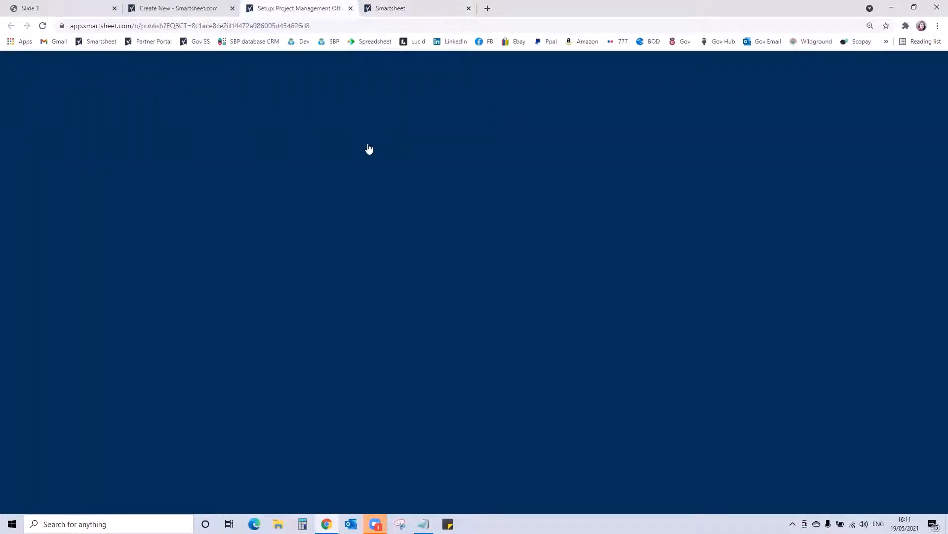
scroll(460, 306, "down", 1)
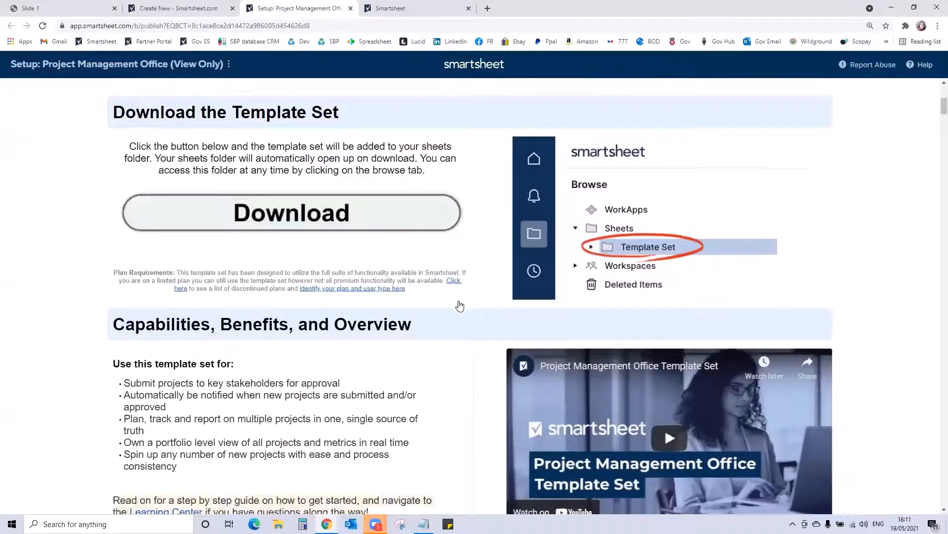
scroll(459, 306, "down", 9)
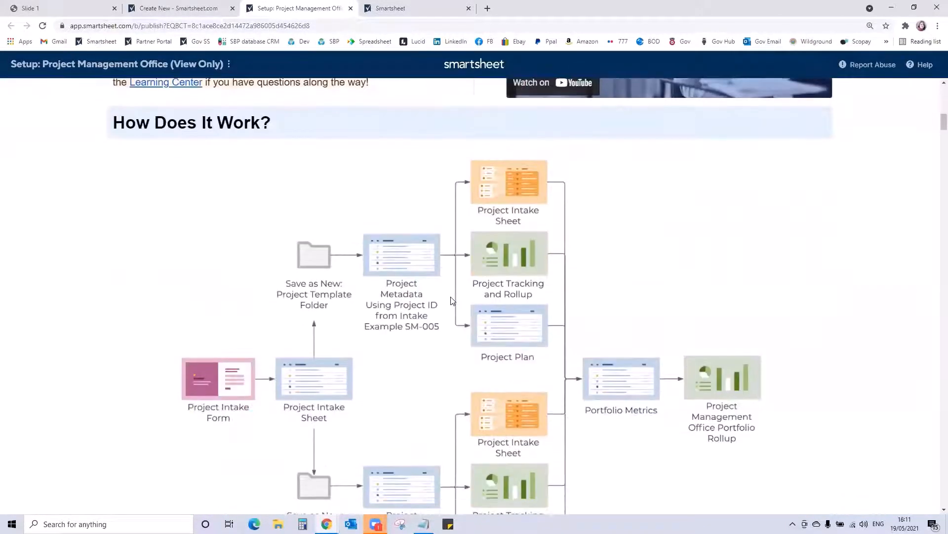
scroll(450, 299, "down", 1)
scroll(449, 298, "down", 1)
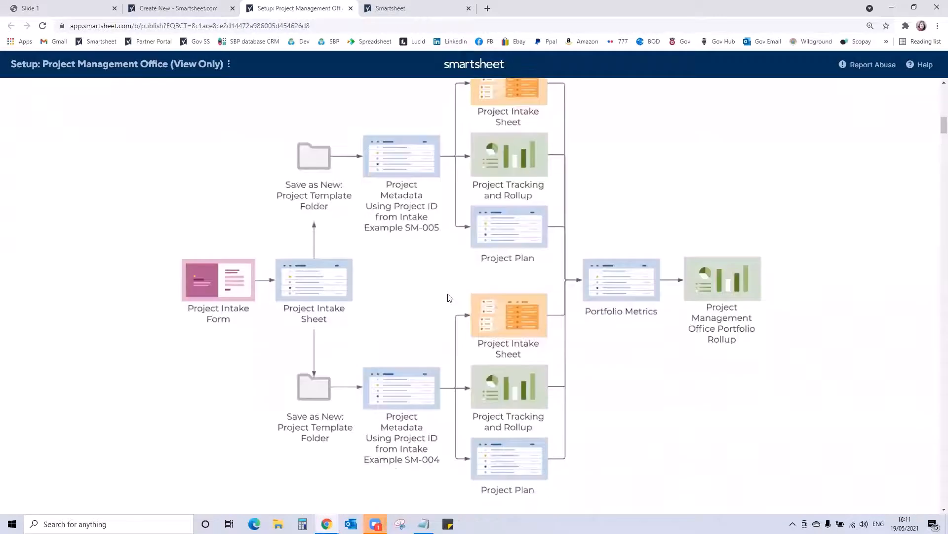
scroll(450, 297, "up", 1)
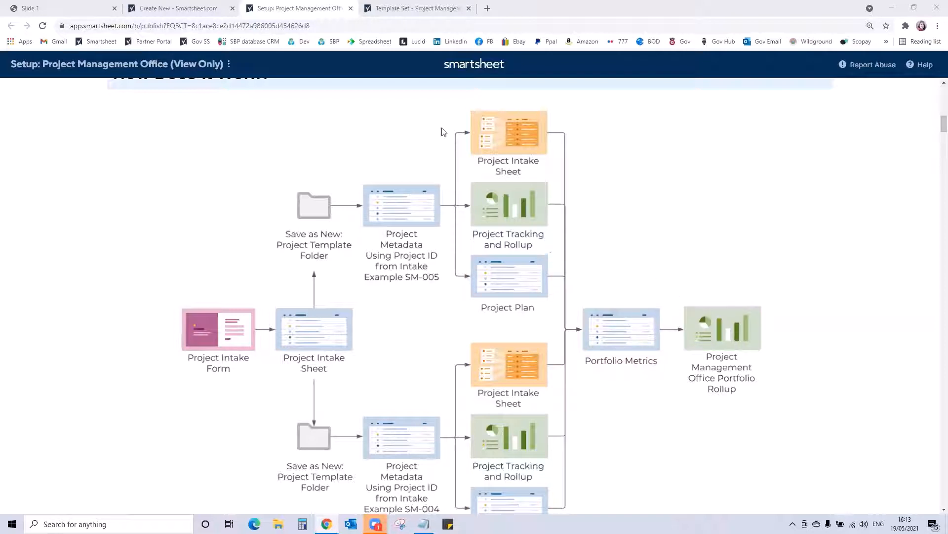
- Move the downloaded Project Management Office template set folder into the 05 2021 Tips and Tricks Workspace, accepting sharing with workspace members
left_click(398, 12)
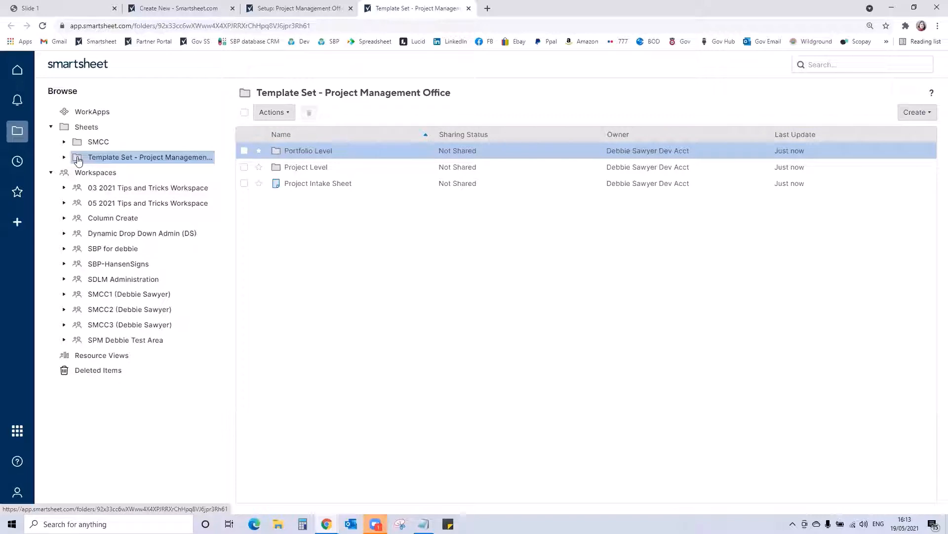
left_click_drag(78, 161, 102, 205)
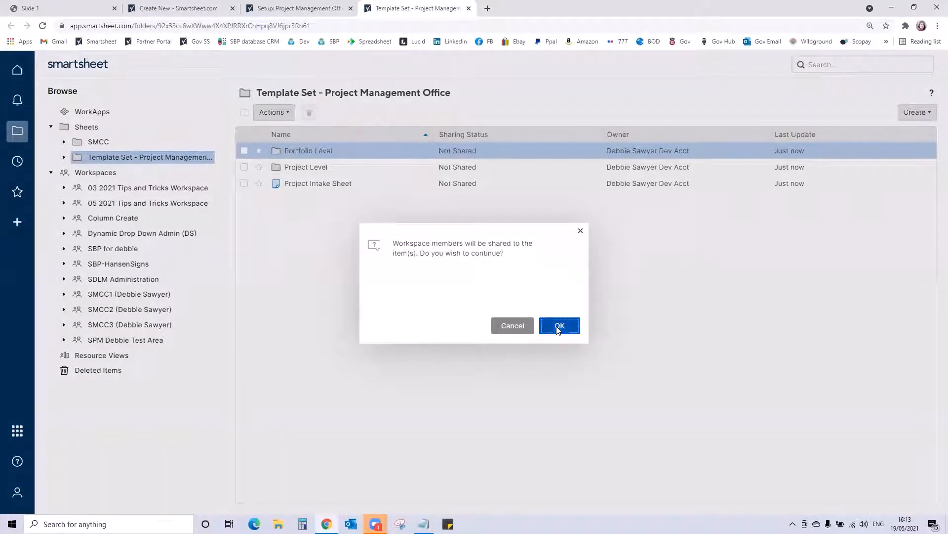
left_click(554, 325)
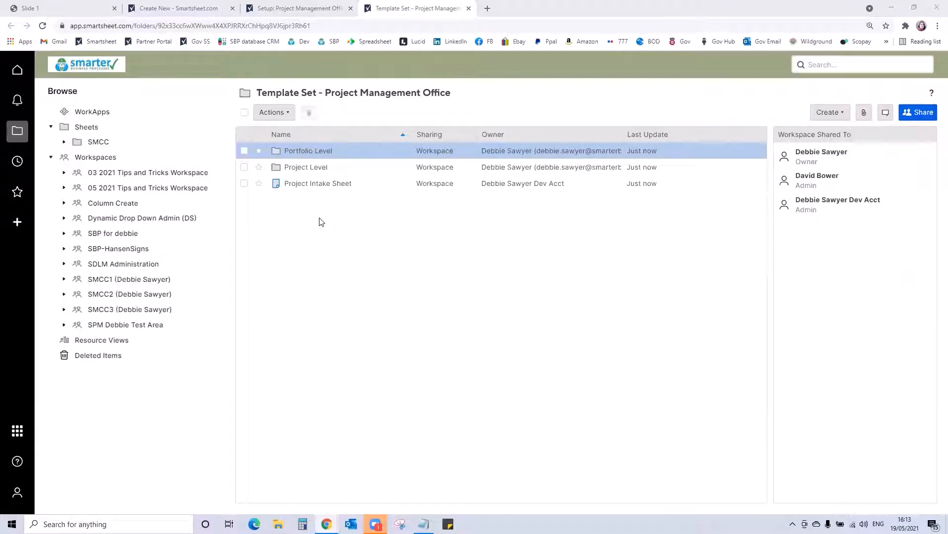
- In the Project Intake Sheet, set the auto-number prefix of the Project ID column to PR-
left_click(309, 185)
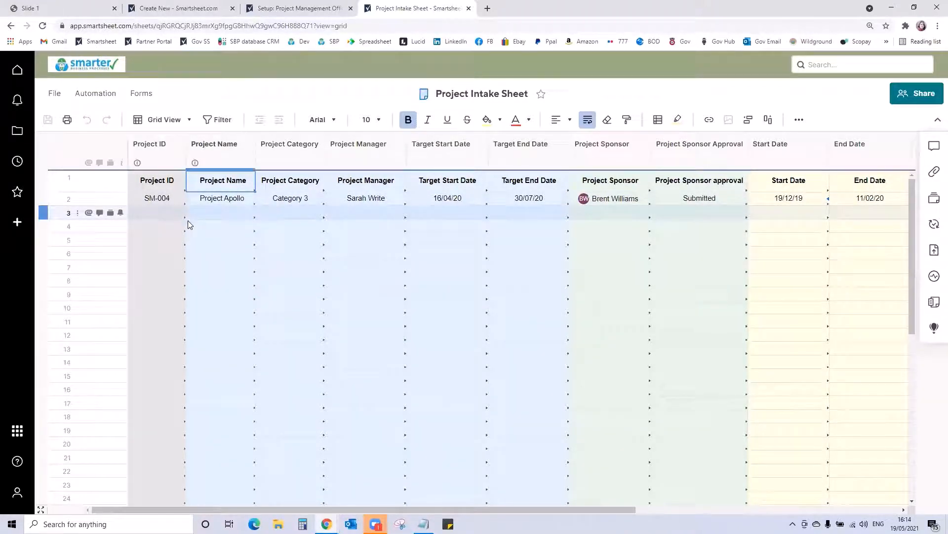
left_click(149, 149)
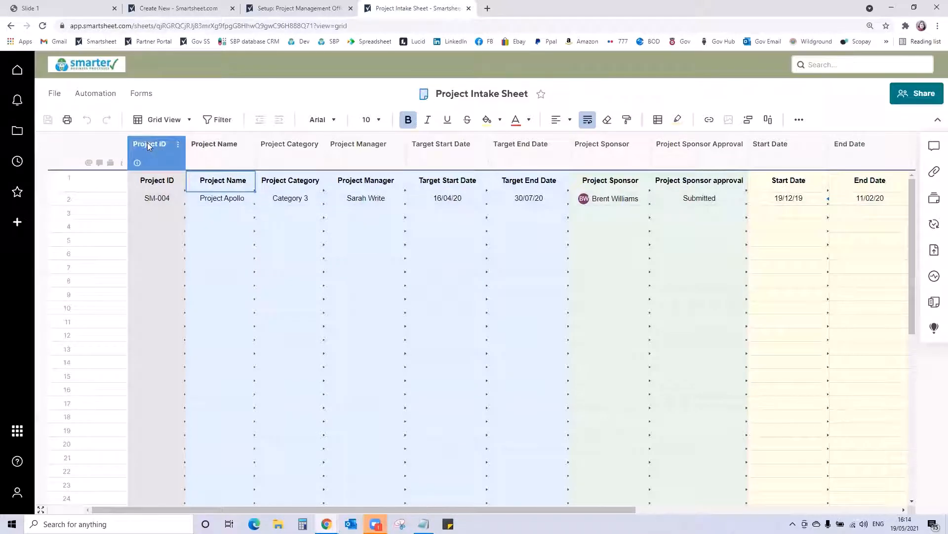
double_click(148, 143)
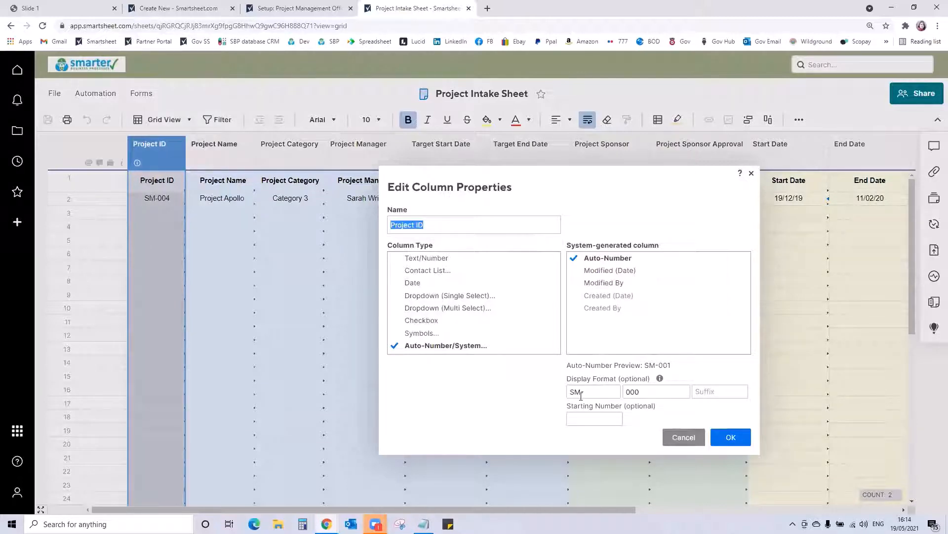
left_click_drag(581, 396, 563, 396)
type("PR-")
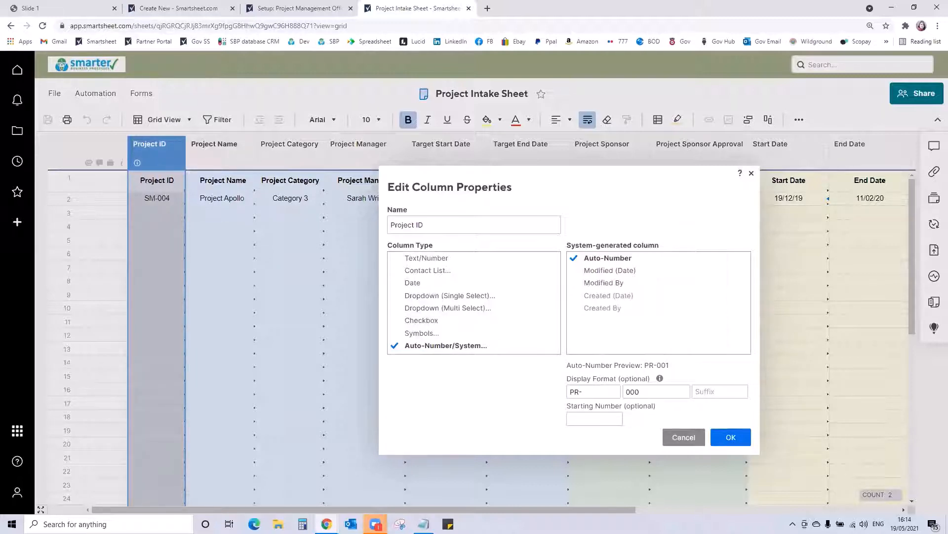
left_click(731, 437)
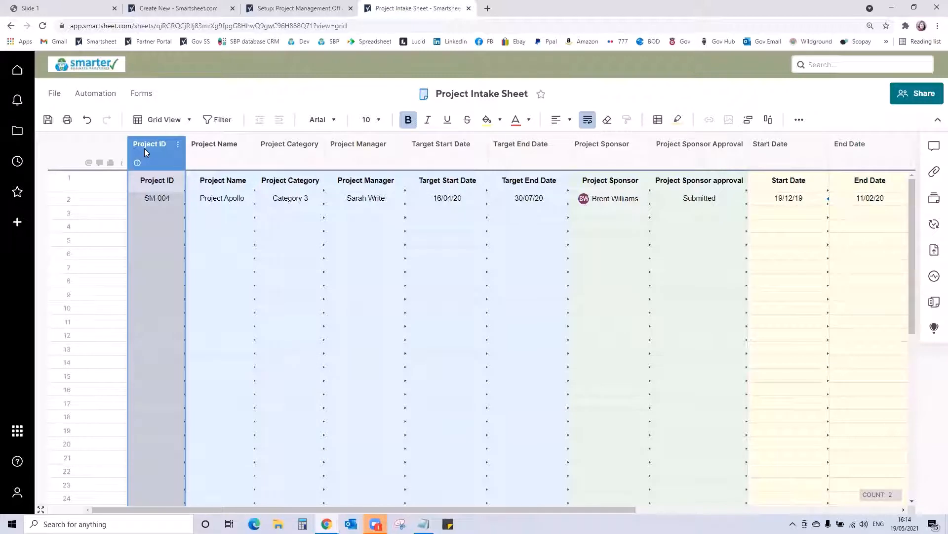
- Replace the Project Category dropdown values with Business Critical, Introducing New, Implementing Change and Business as usual
left_click(224, 159, "shift")
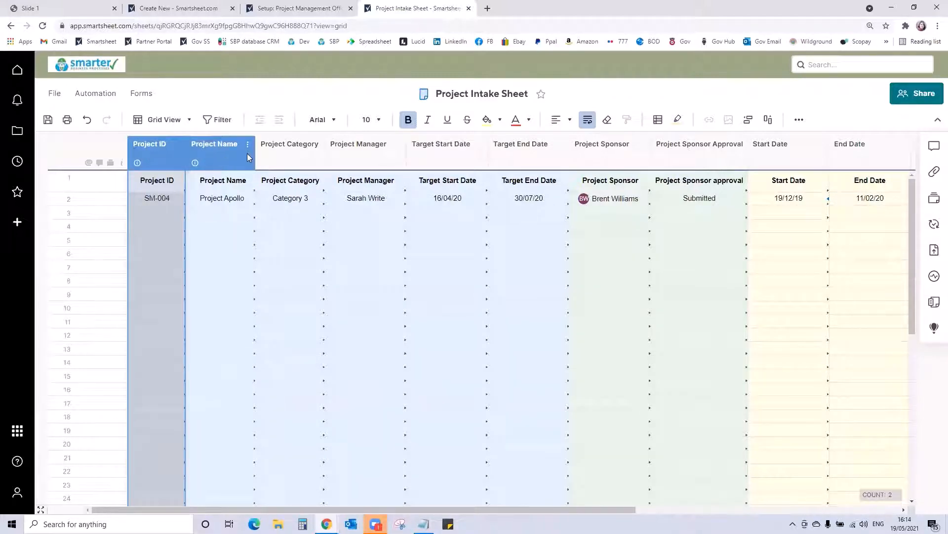
double_click(299, 148)
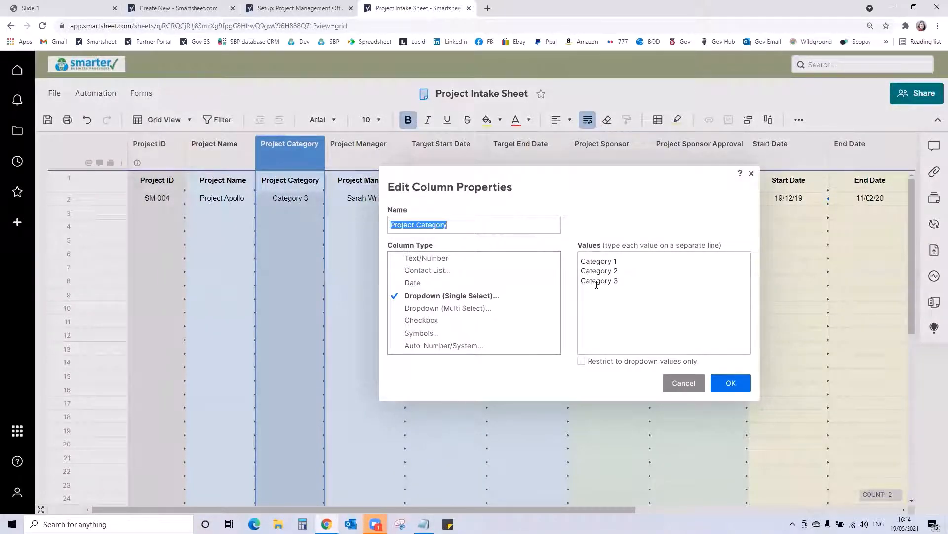
left_click_drag(629, 286, 566, 256)
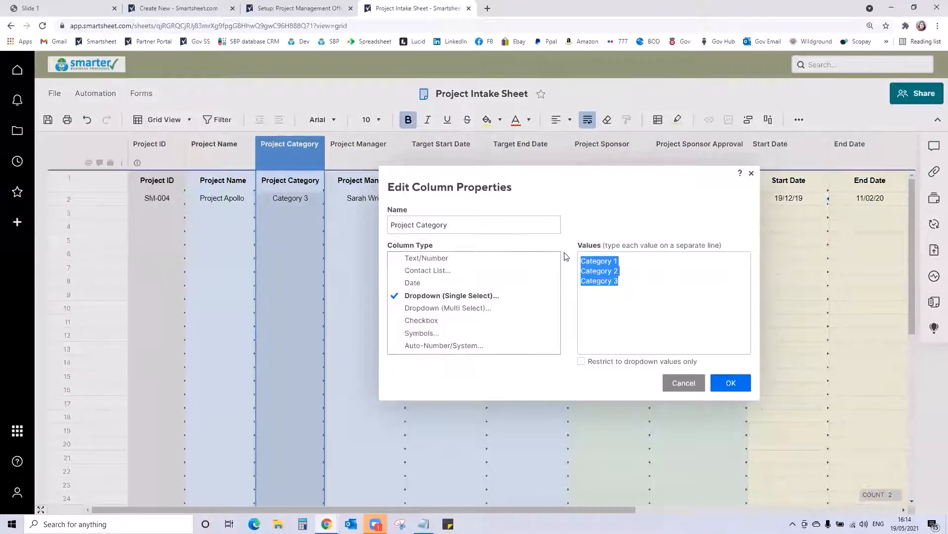
type("Business Critical ")
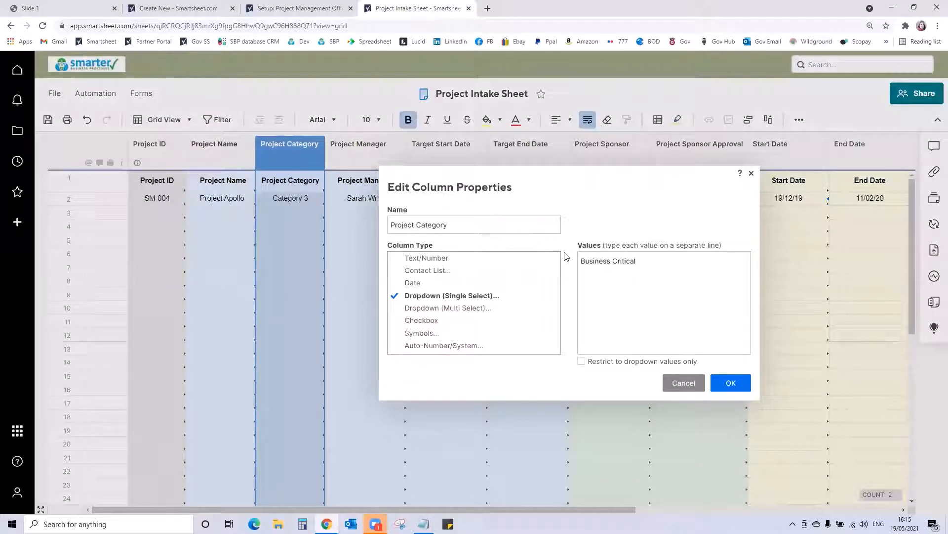
type("Introducing New")
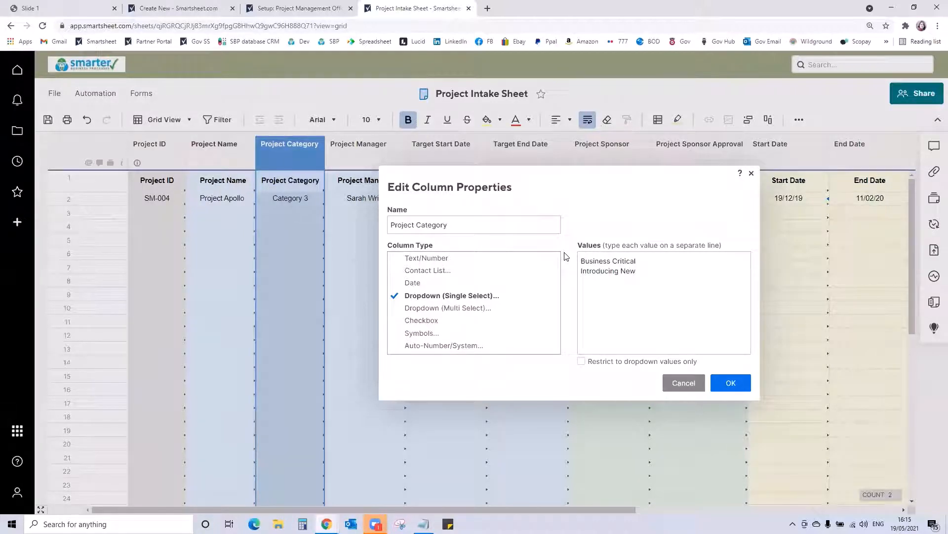
key("Return")
type("Implementing Change")
key("Return")
type("Business as uu")
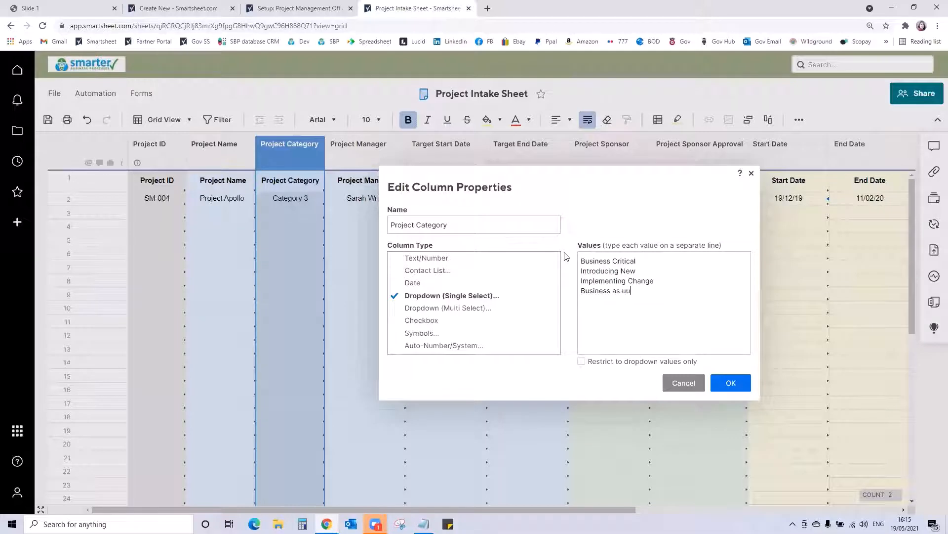
type("ual")
left_click(715, 387)
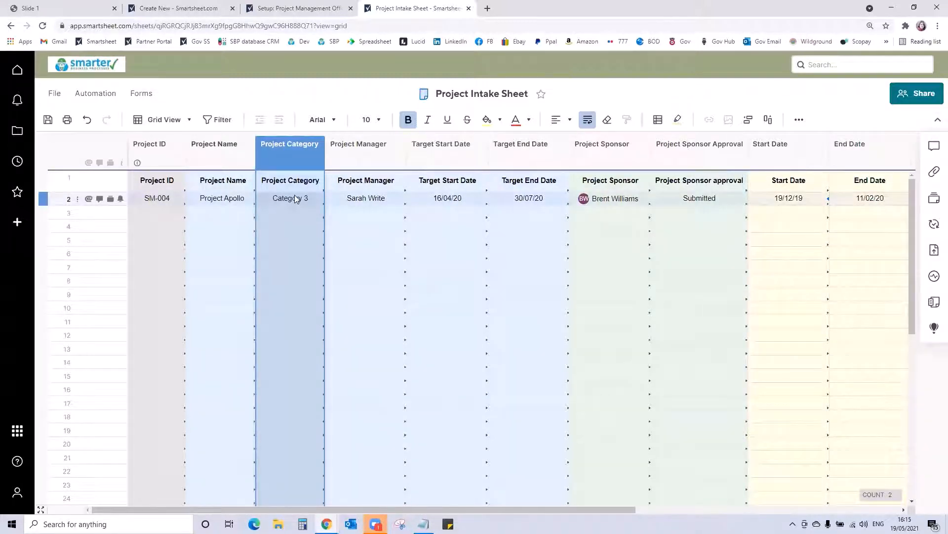
- Insert a Text/Number column named Project Description between the Project Name and Project Category columns
right_click(237, 150)
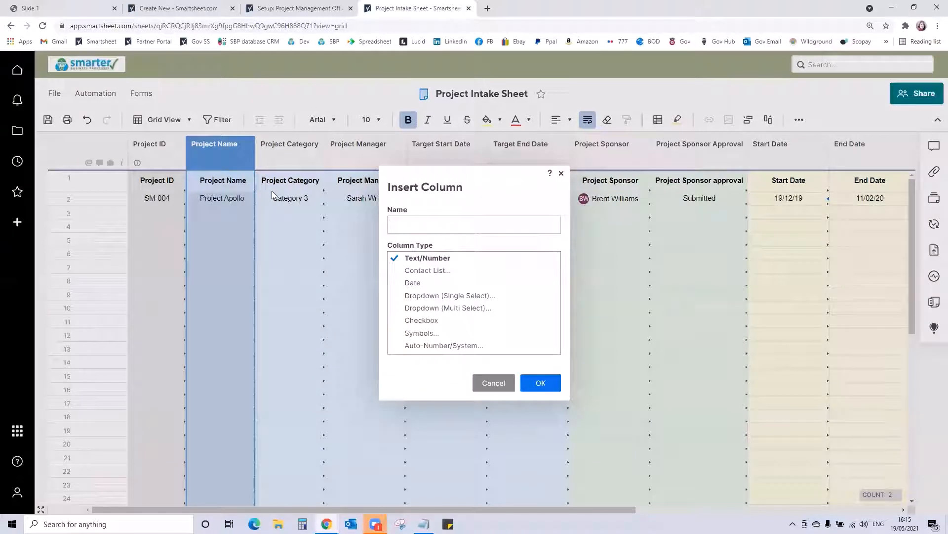
type("Project Description")
left_click(543, 384)
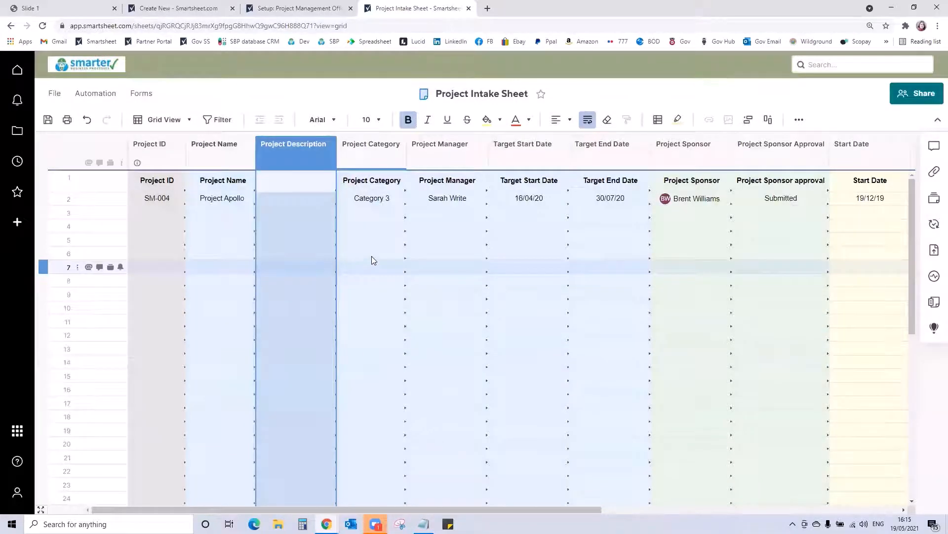
- Insert a Date column named Approval Outcome Date between the Project Sponsor Approval and Start Date columns
left_click_drag(469, 510, 647, 509)
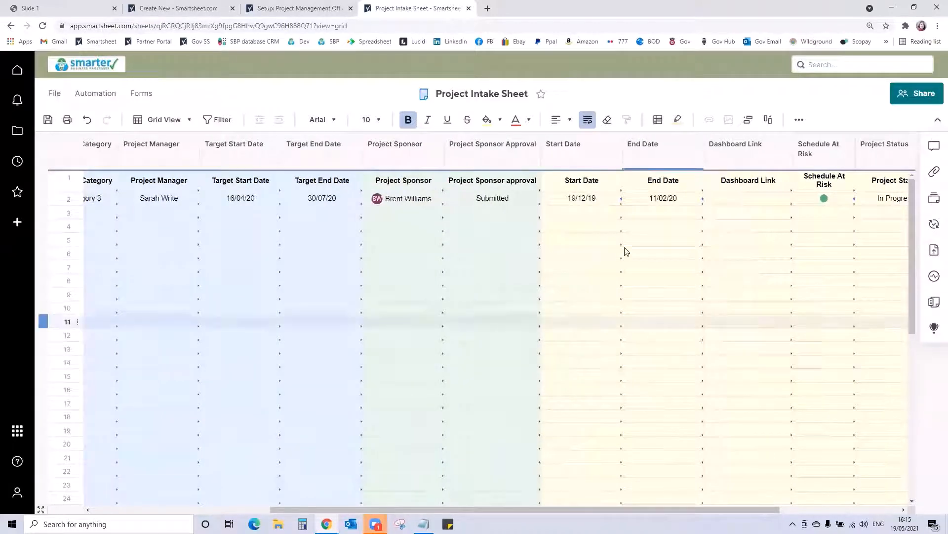
right_click(477, 148)
left_click(527, 185)
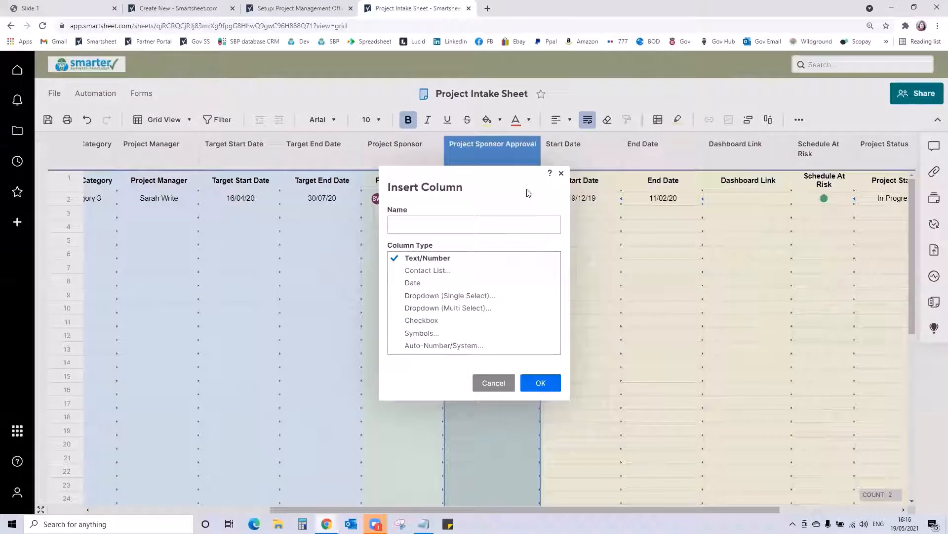
type("Apro")
key("BackSpace")
type("roval Outcome Date")
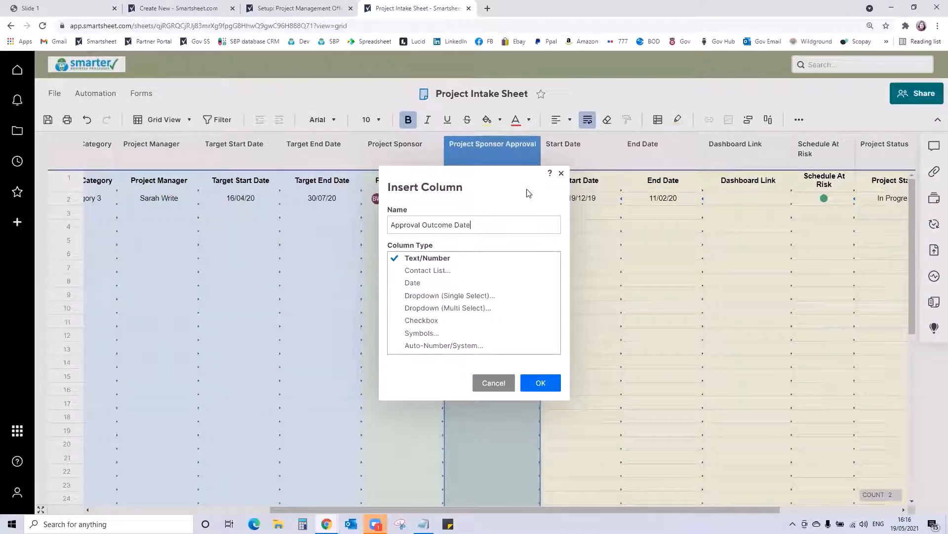
left_click(403, 284)
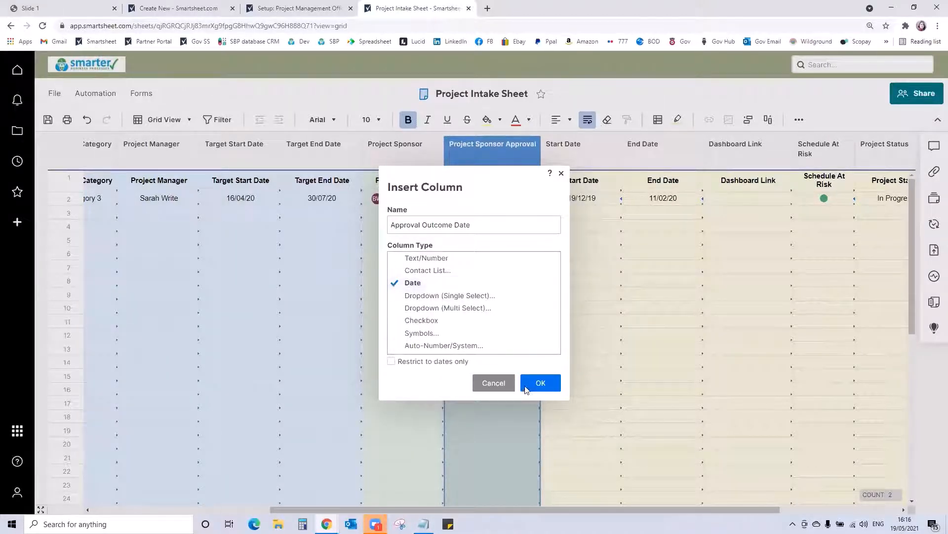
left_click(531, 385)
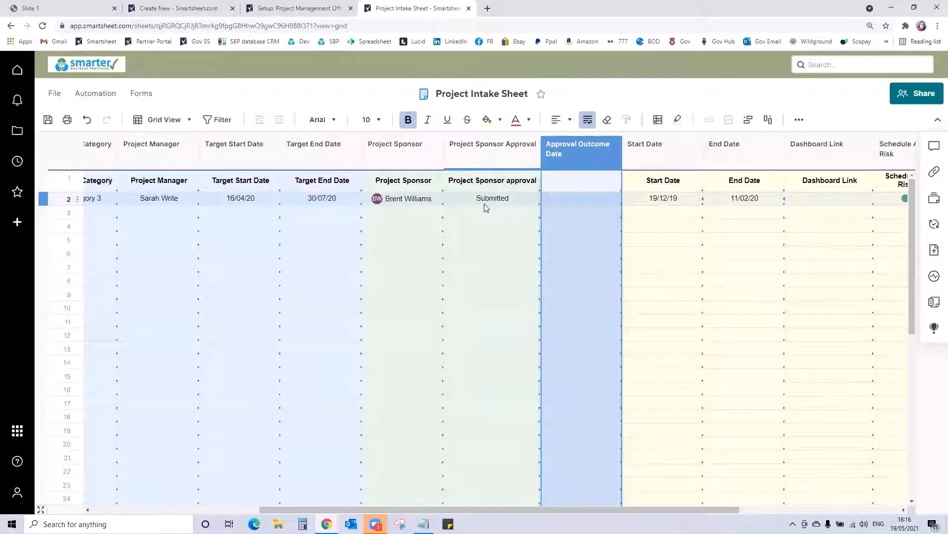
double_click(577, 160)
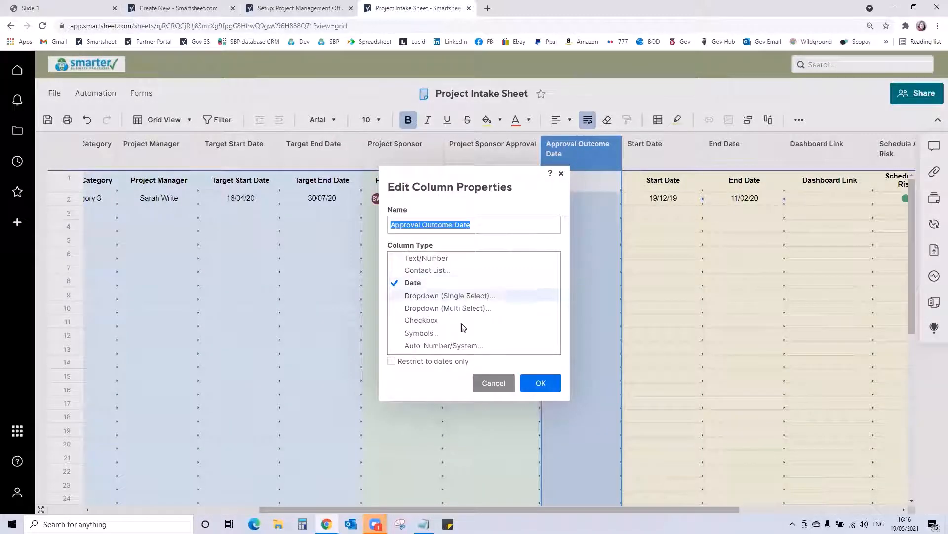
left_click(540, 383)
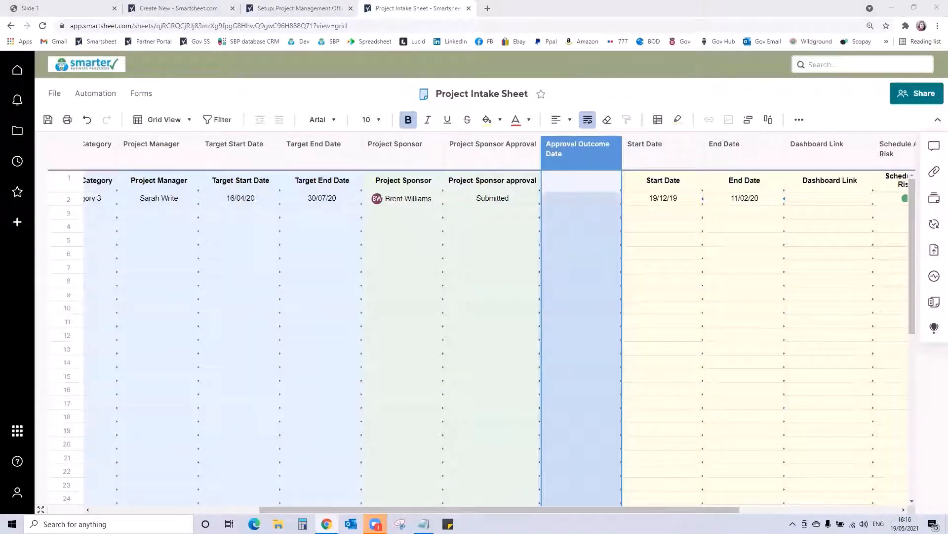
- Open the existing Project Intake Form for editing and add the Project Description field between Project Name and Project Category
left_click(141, 94)
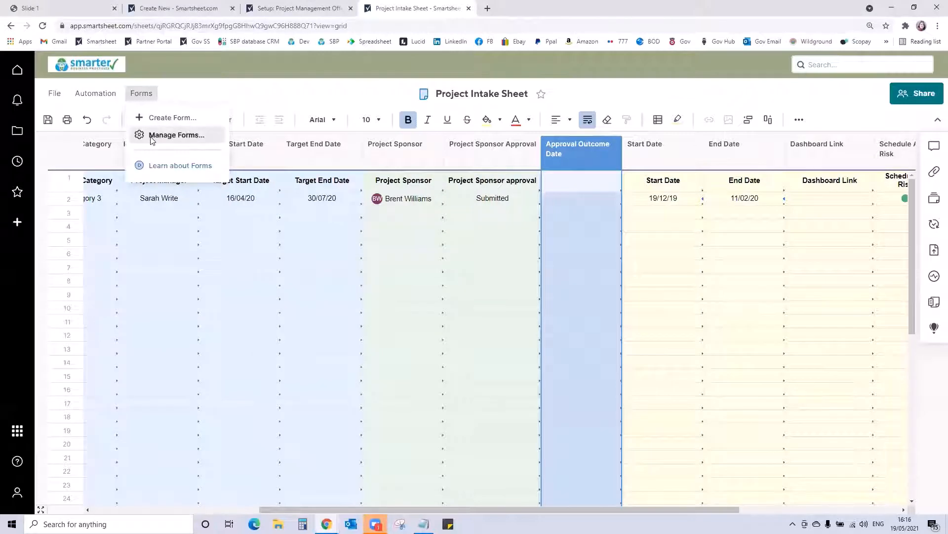
left_click(152, 136)
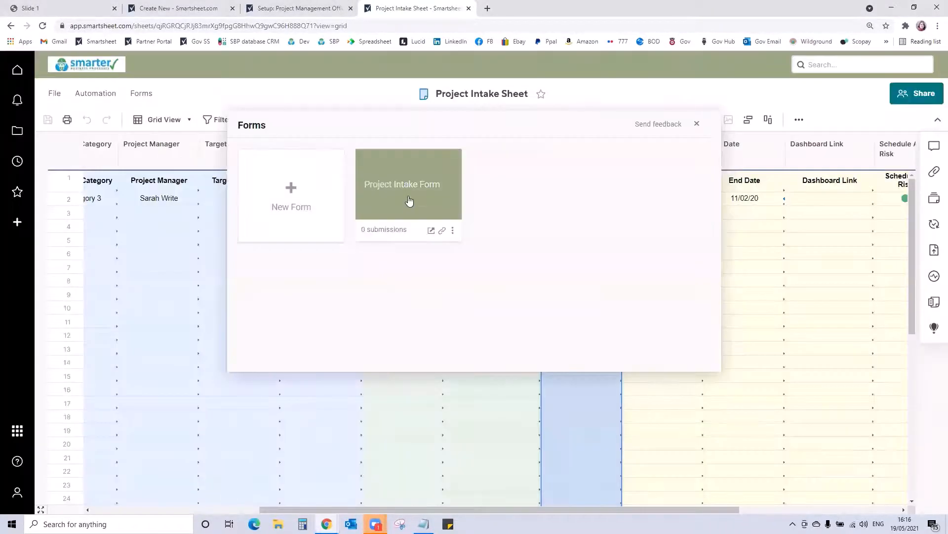
left_click(409, 200)
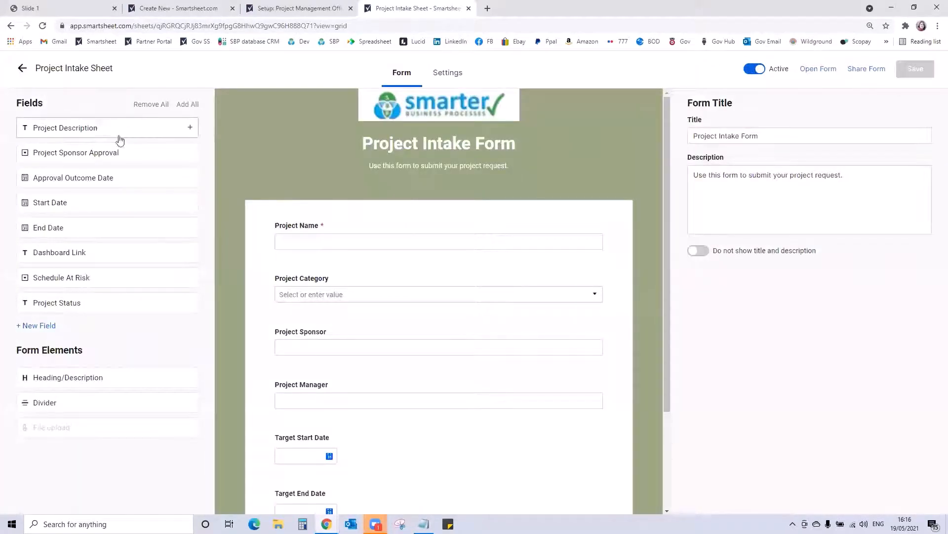
left_click_drag(120, 141, 364, 290)
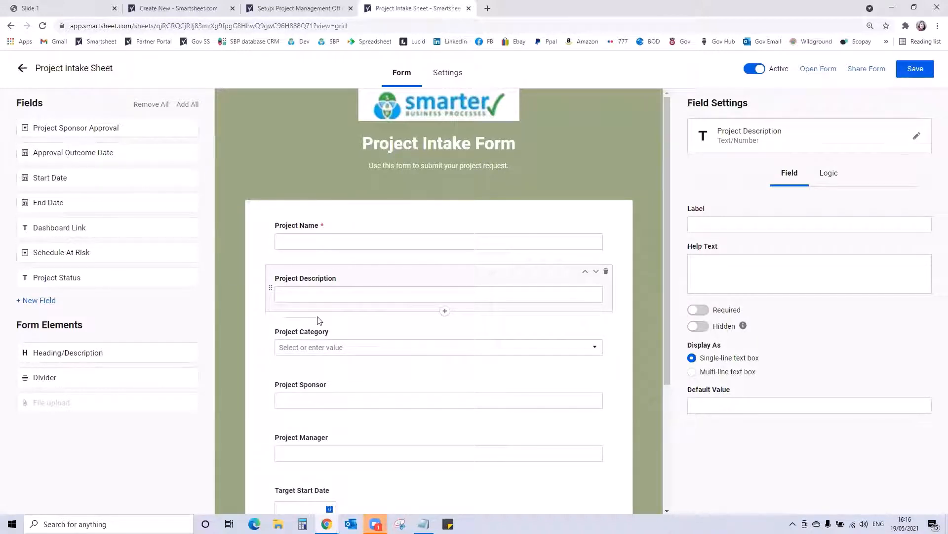
- Give the Project Sponsor form field the help text "This is the email address for the person that needs to approve your request."
scroll(399, 277, "down", 2)
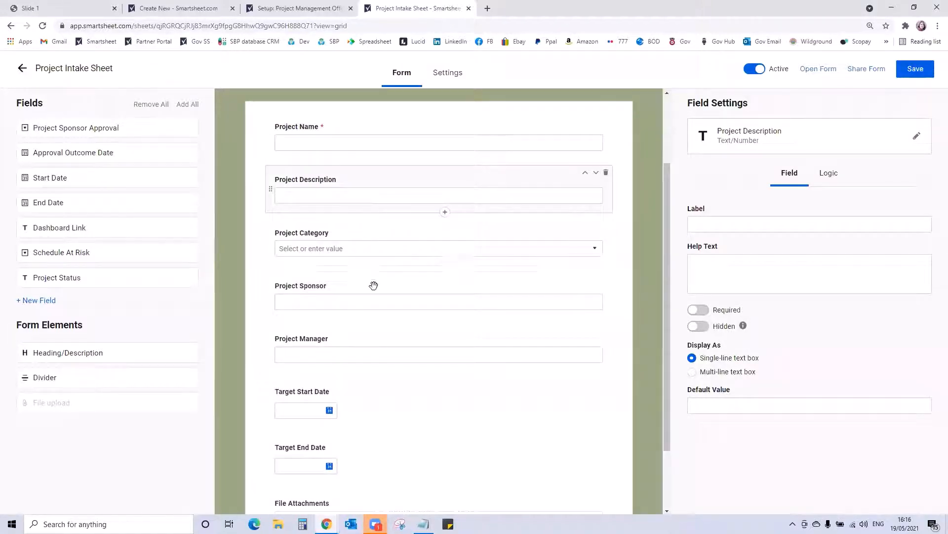
left_click(372, 302)
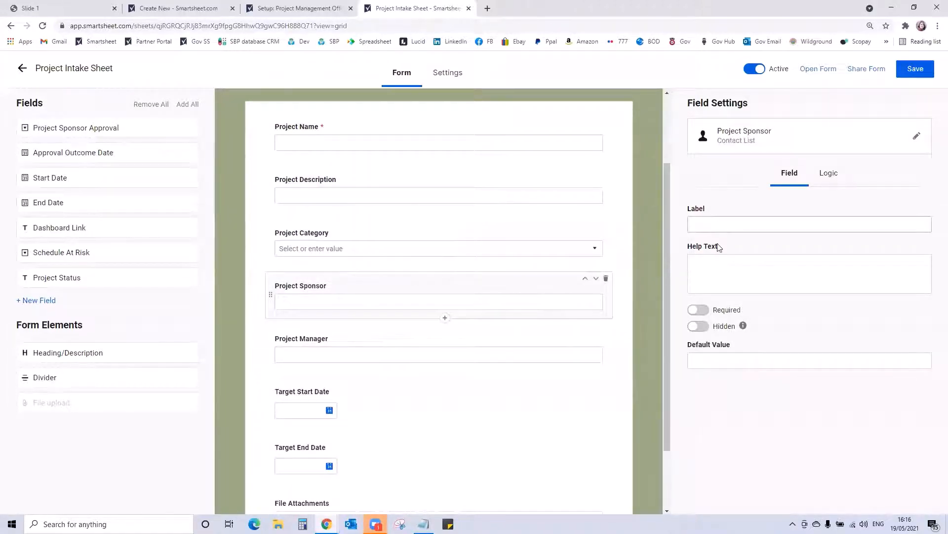
left_click(721, 279)
type("This is")
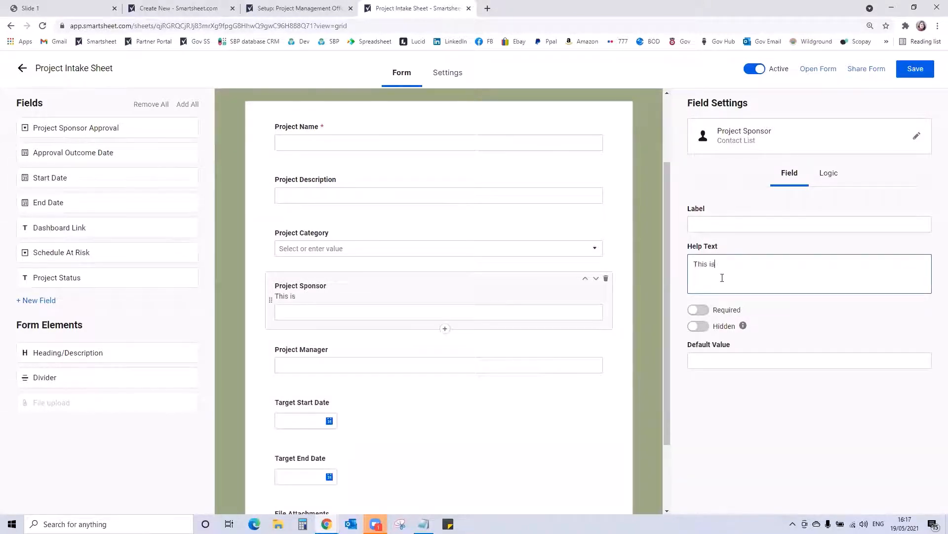
type(" hte")
key("BackSpace")
key("BackSpace")
type("he email address for the person t")
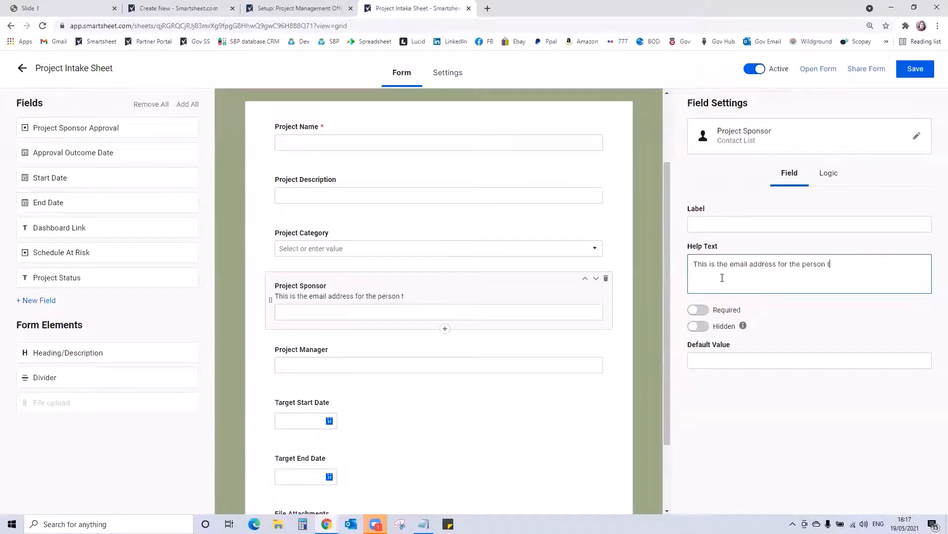
type("hat needs to a")
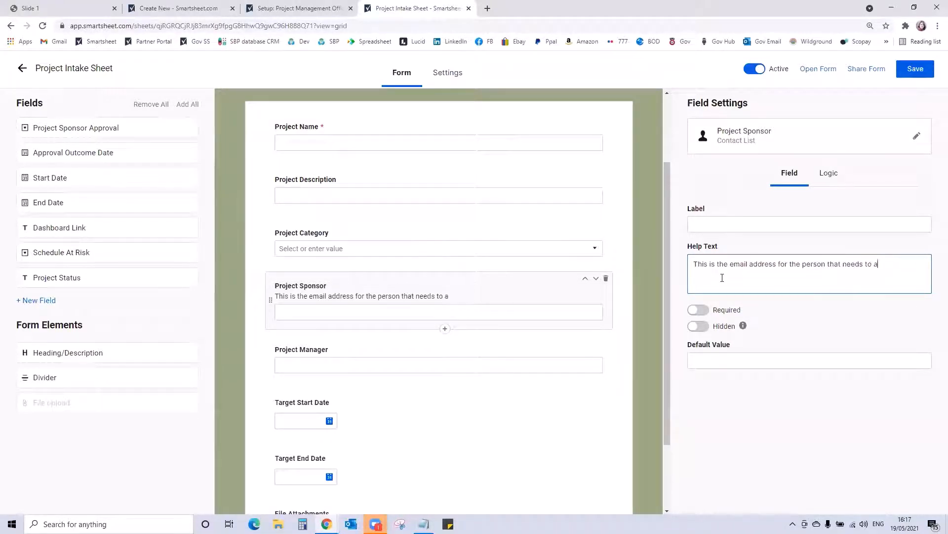
type("pproval")
type(" your request.")
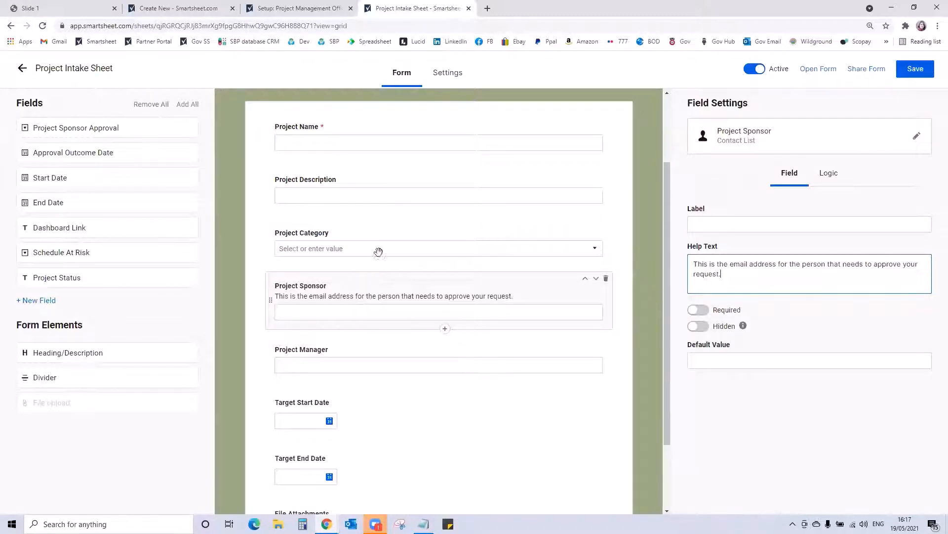
- Make the Project Description, Project Category and Project Sponsor form fields required, then save the form and return to the sheet
left_click(390, 196)
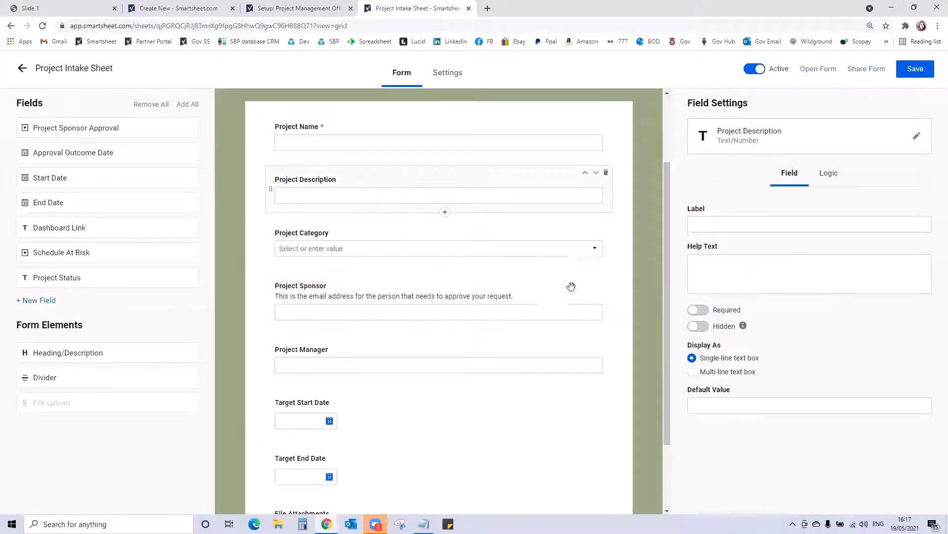
left_click(698, 310)
left_click(376, 257)
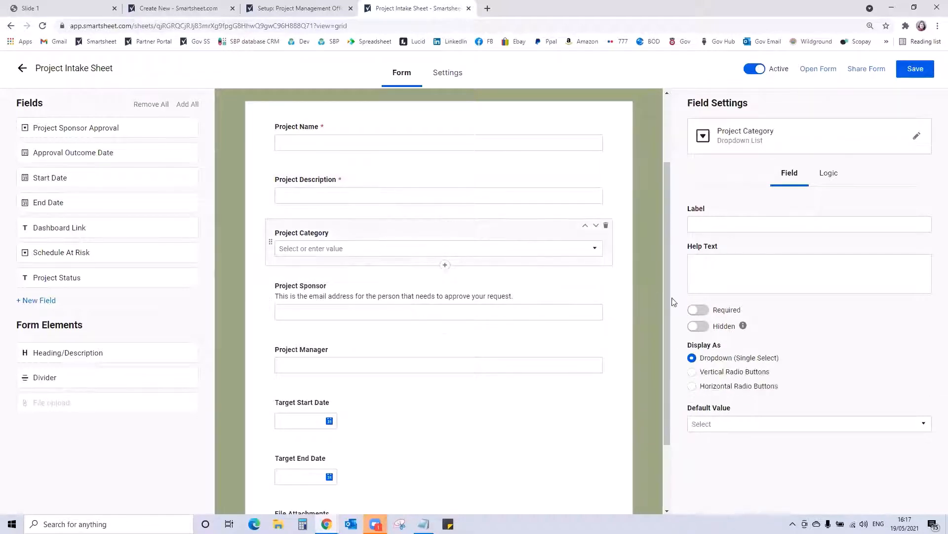
left_click(698, 310)
left_click(305, 308)
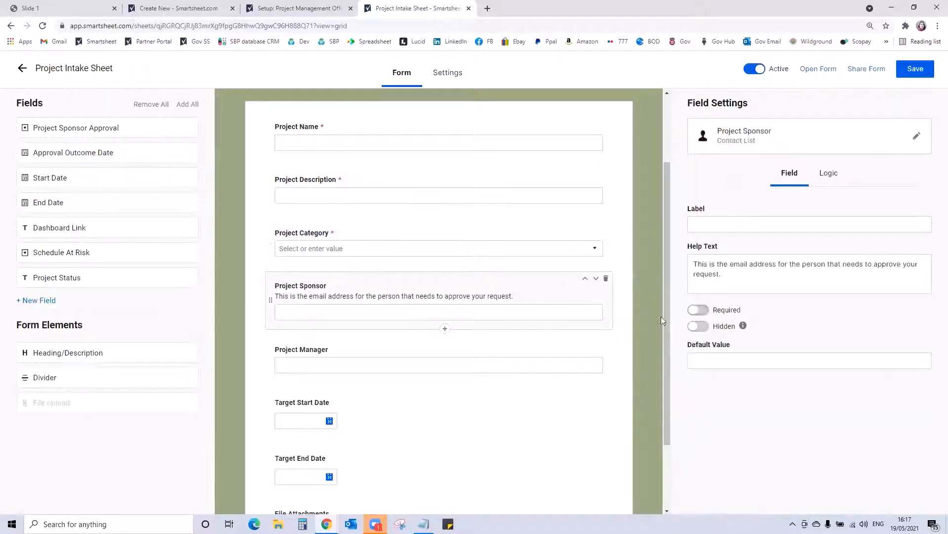
left_click(697, 310)
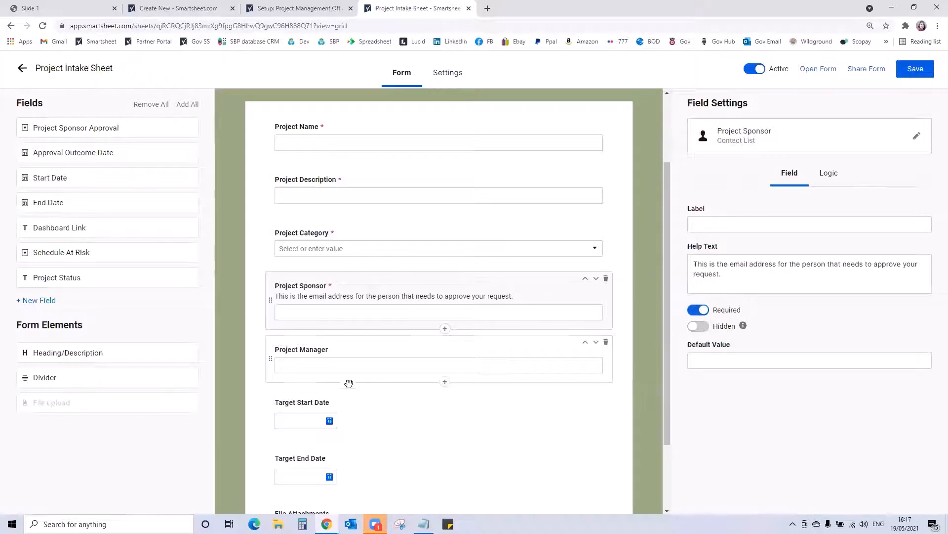
scroll(438, 428, "down", 2)
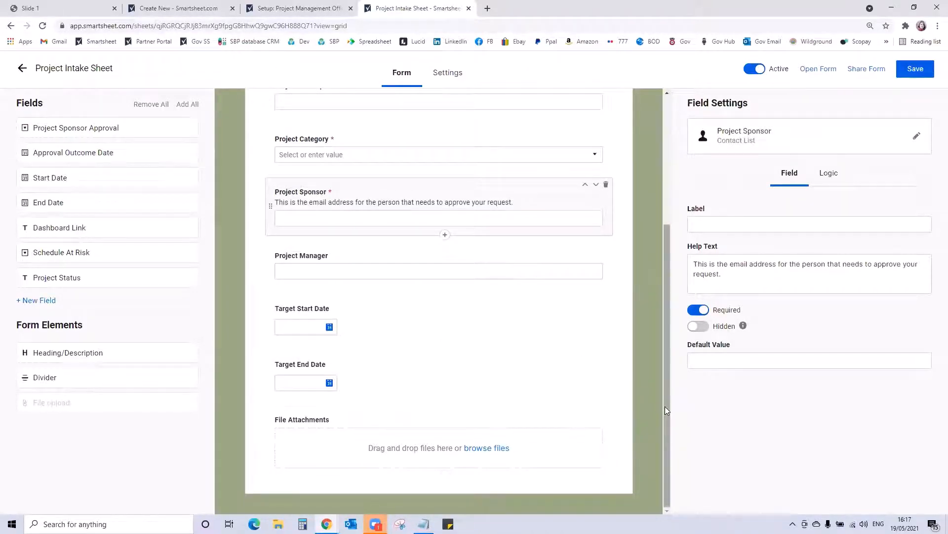
left_click_drag(665, 406, 661, 308)
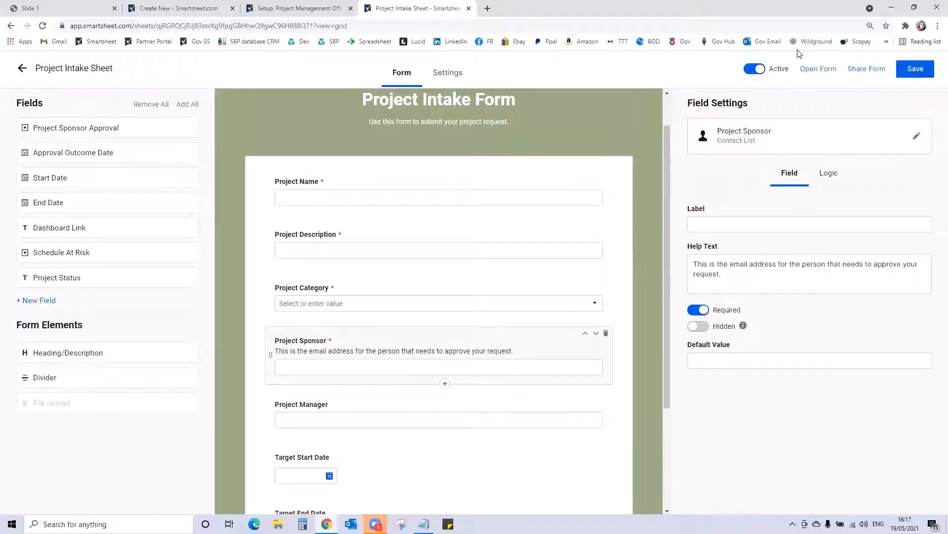
left_click(913, 79)
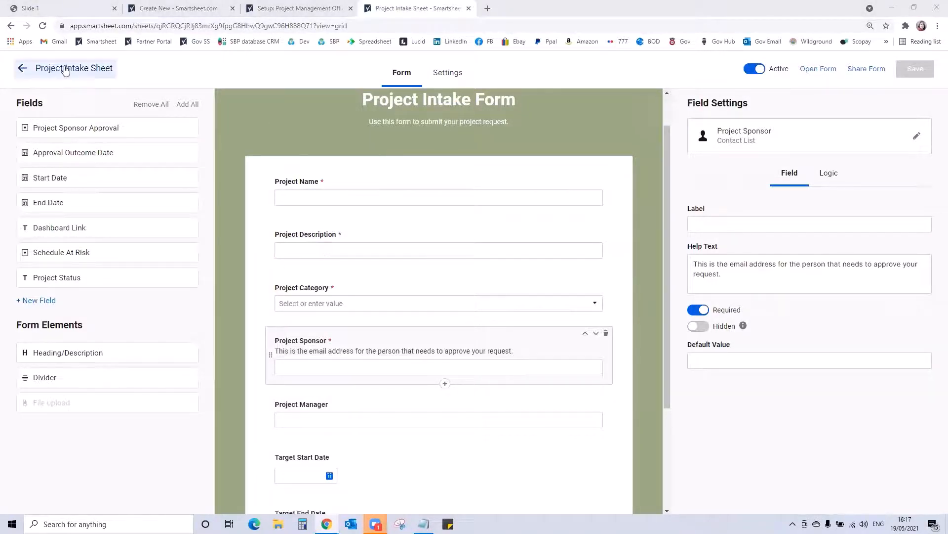
left_click(21, 70)
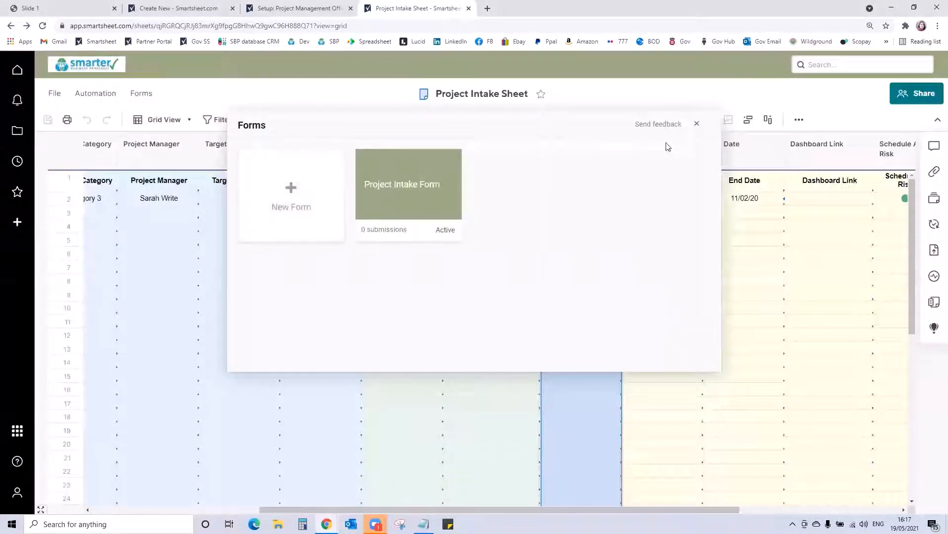
left_click(697, 125)
- Set the sheet's automation permissions to Unrestricted
left_click(92, 98)
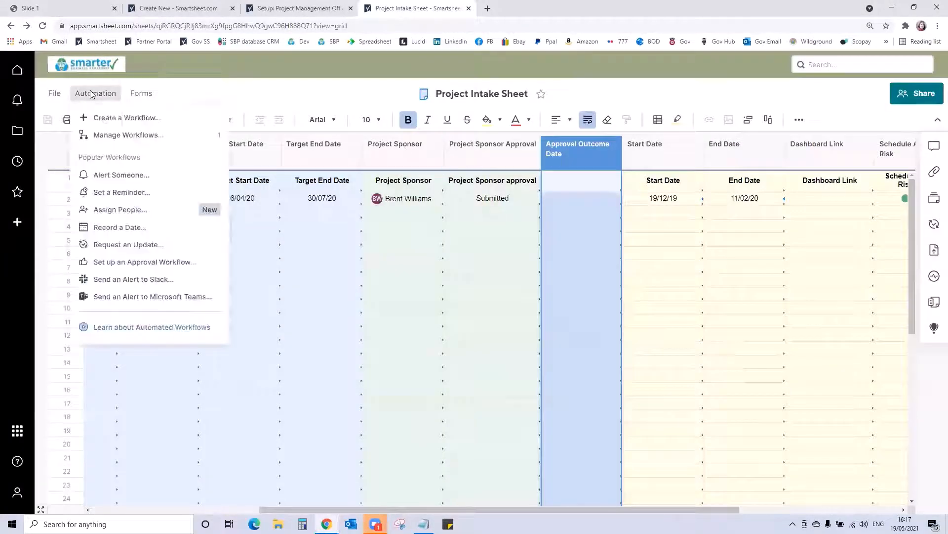
left_click(102, 136)
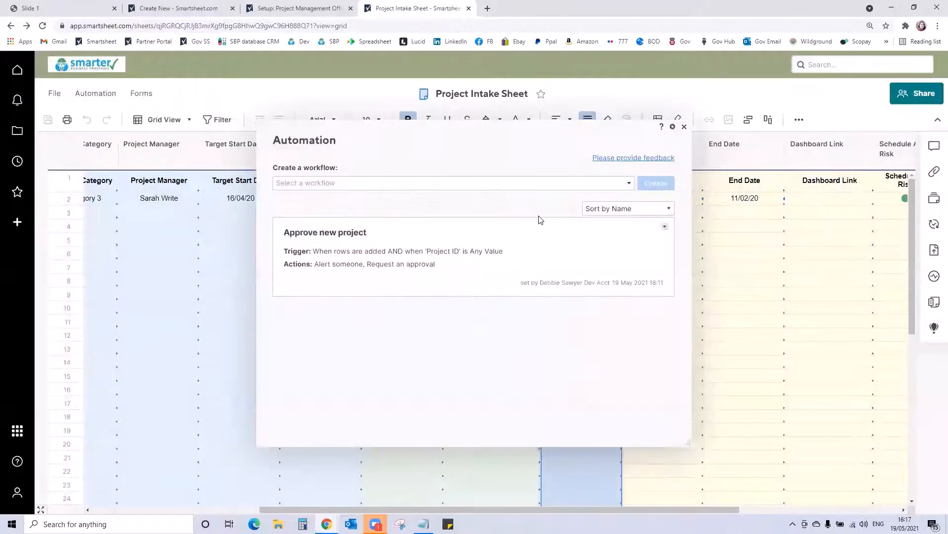
left_click(673, 128)
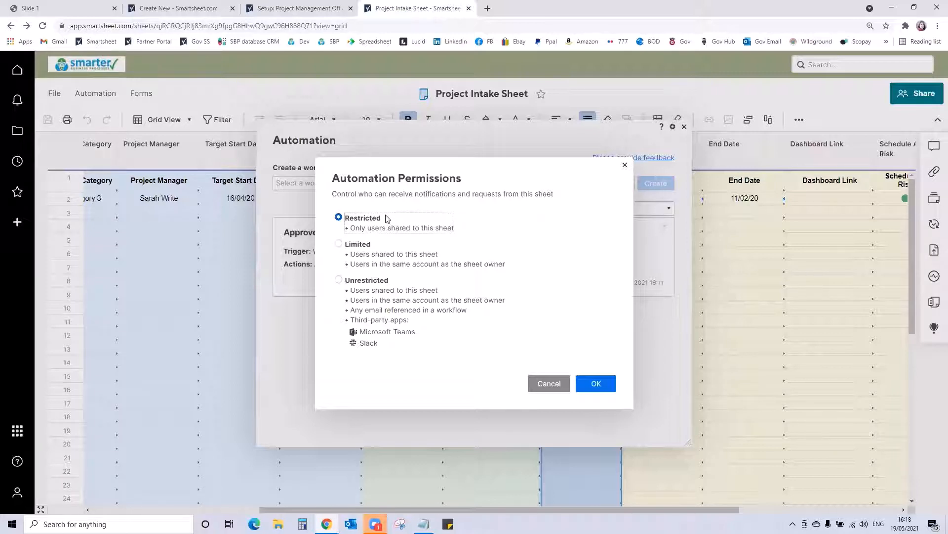
left_click(344, 283)
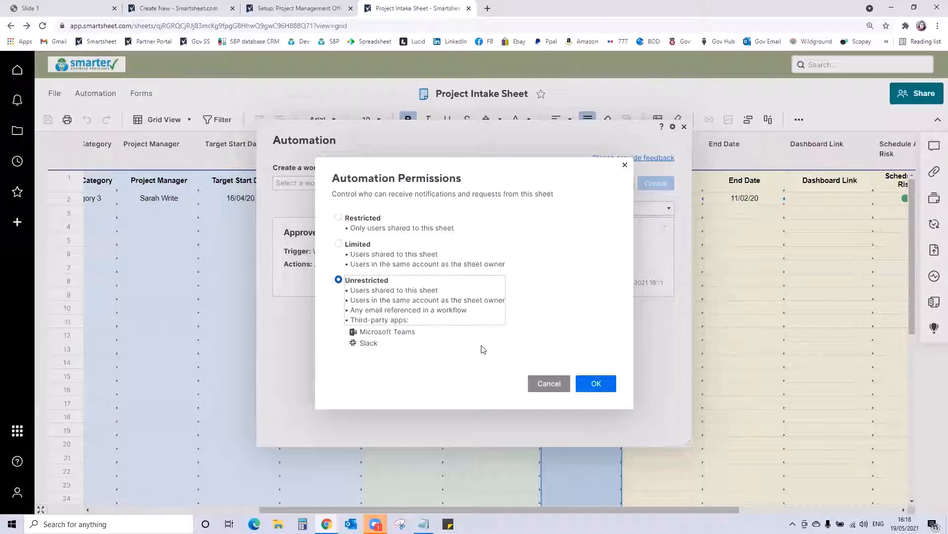
left_click(597, 384)
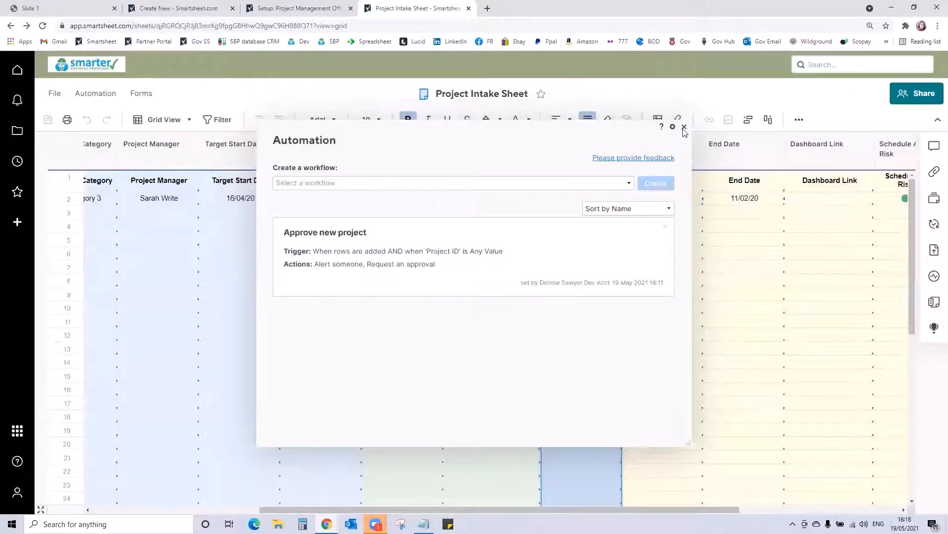
- Open the Approve new project workflow for editing
left_click_drag(531, 130, 321, 123)
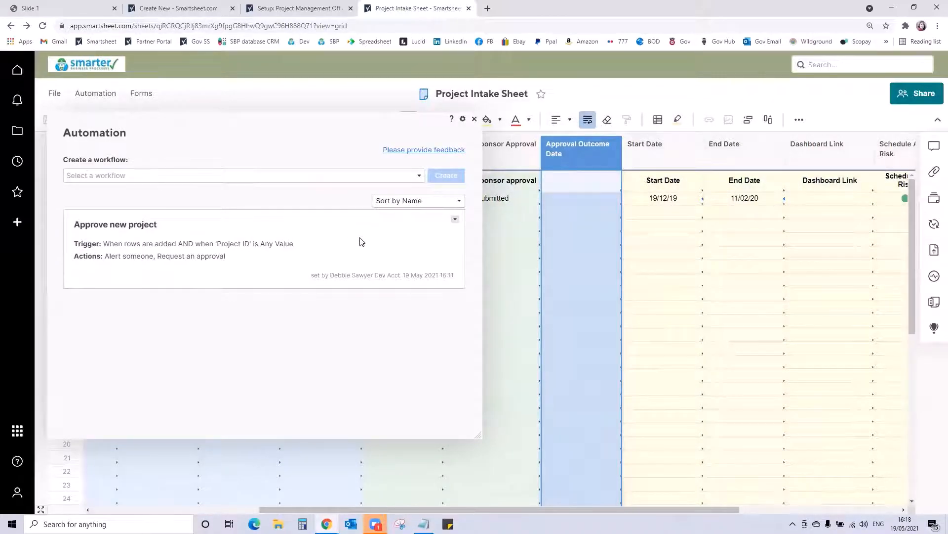
left_click(455, 221)
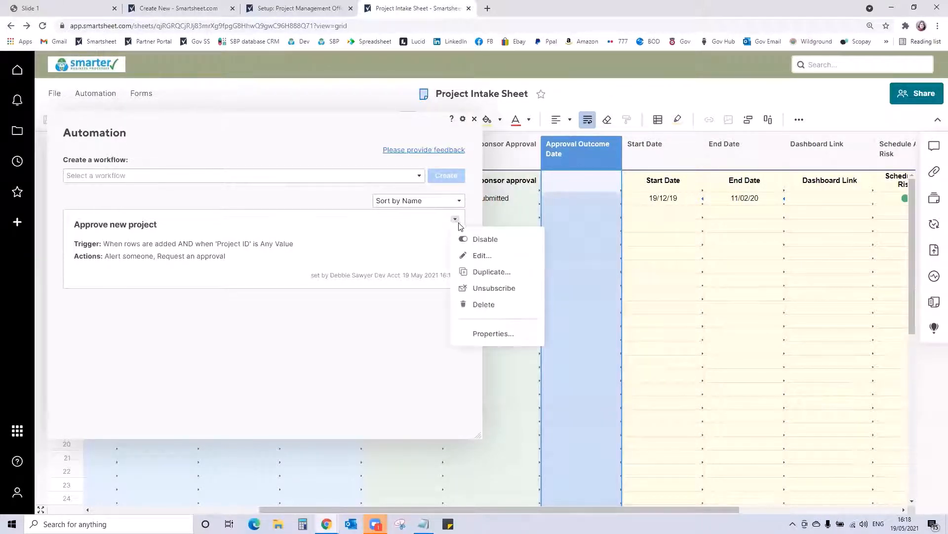
left_click(469, 256)
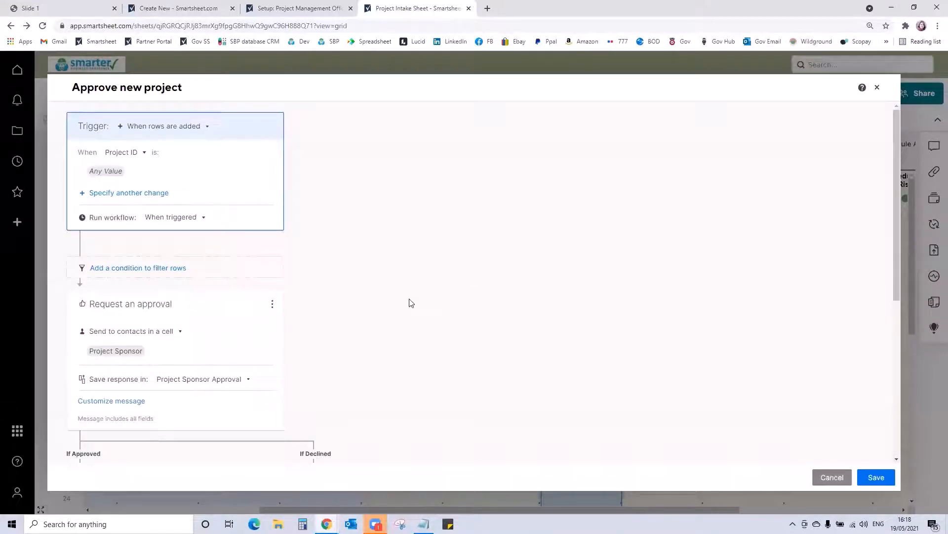
- Customise the approval request's message with the subject "Please approve request {{Project ID}}"
scroll(410, 304, "down", 4)
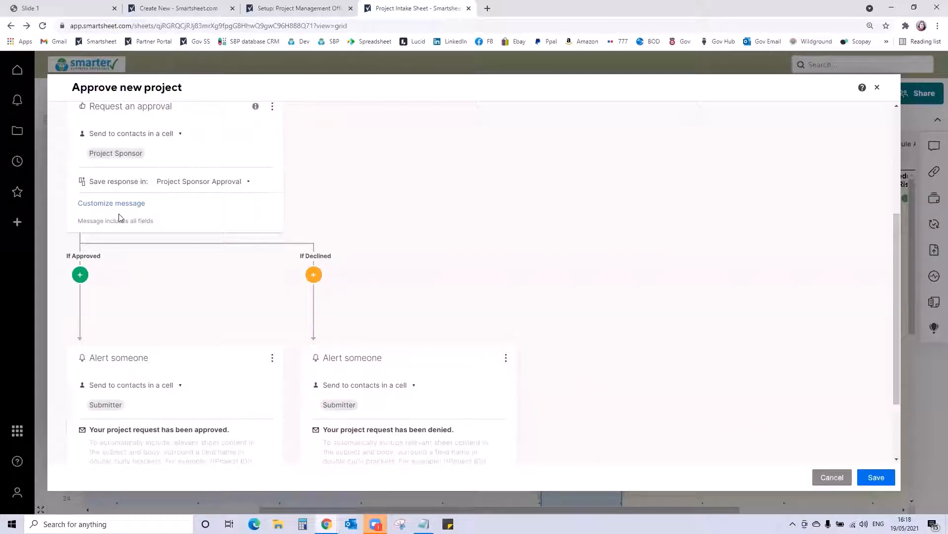
left_click(117, 205)
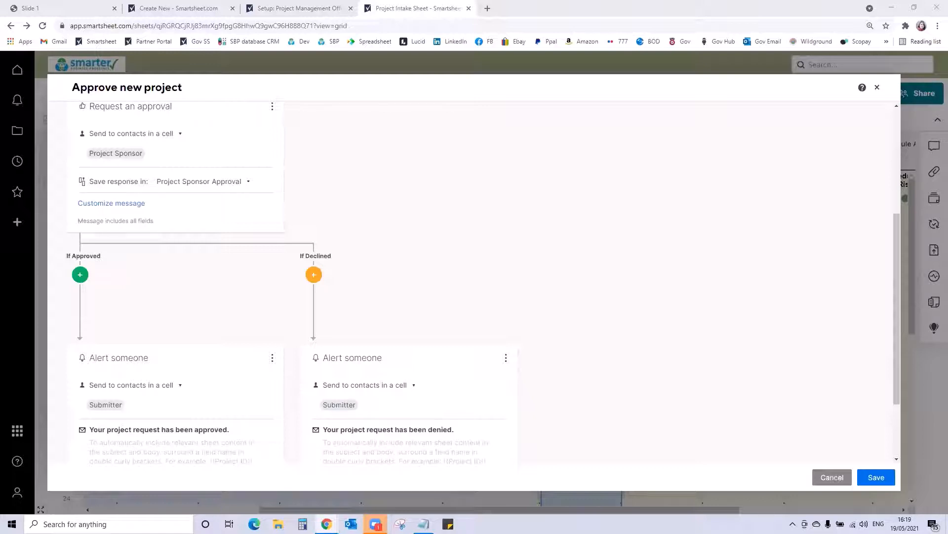
left_click(134, 204)
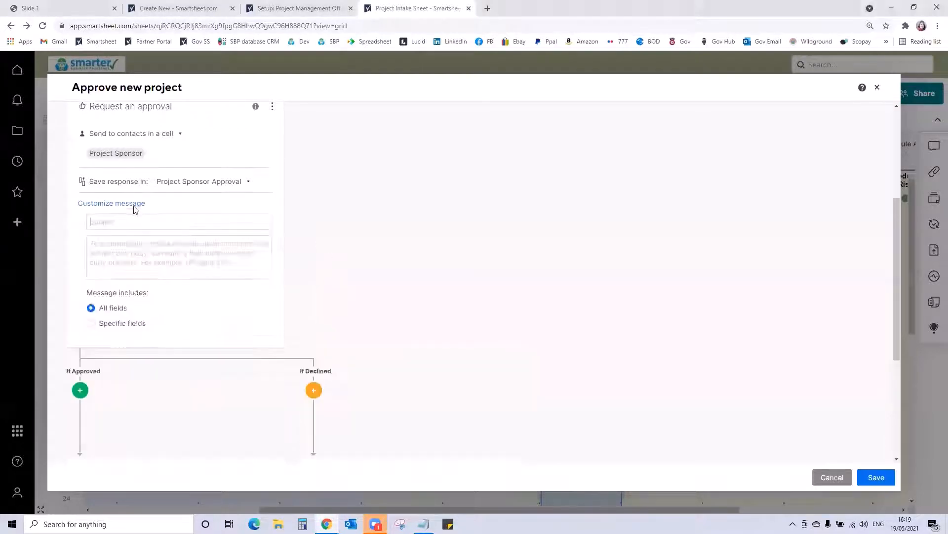
left_click(127, 220)
type("Please approve request {{Project ID}}")
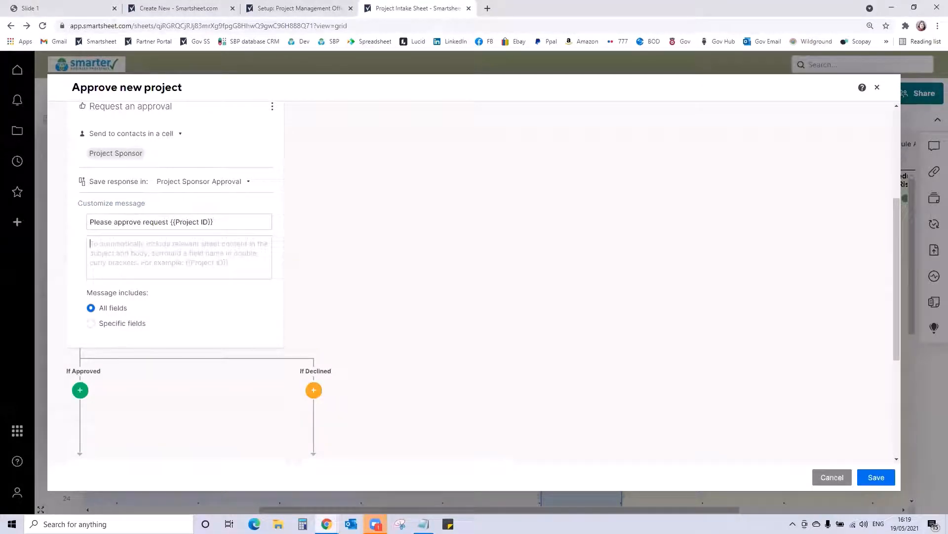
- Fill the approval request's message body with "Use this form to review the request information and cast your approval decision. Thank you", with the thanks on its own line
key("alt+Tab")
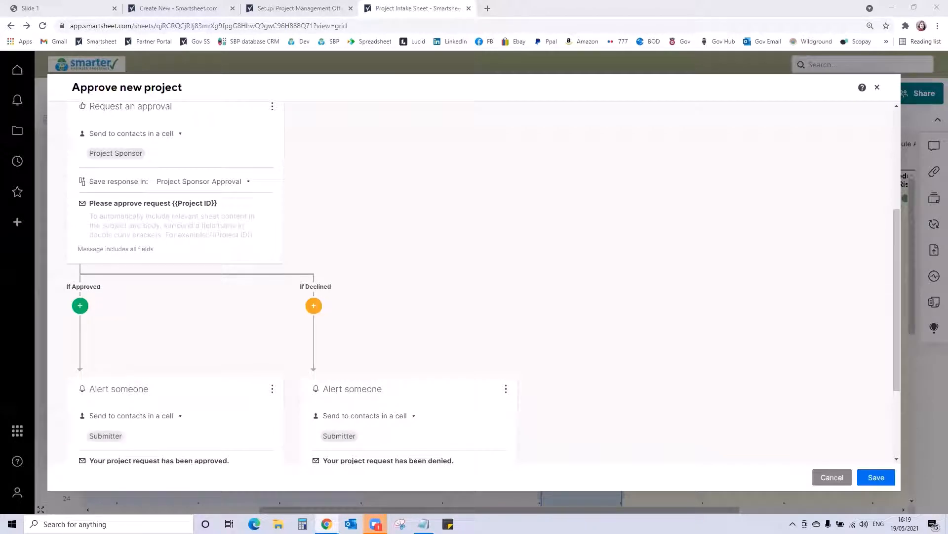
left_click(134, 226)
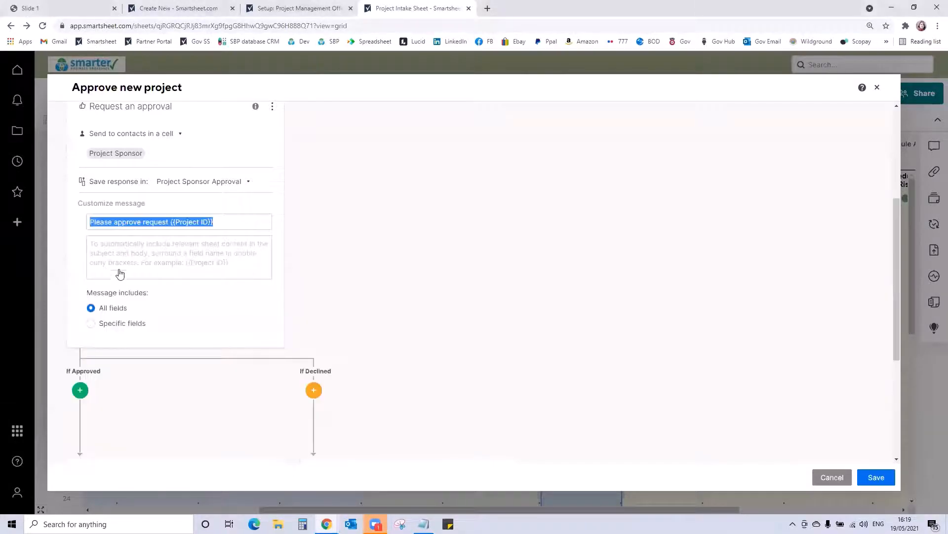
left_click(120, 257)
type("Use this form to review the request information and cast your approval decision. Thank you")
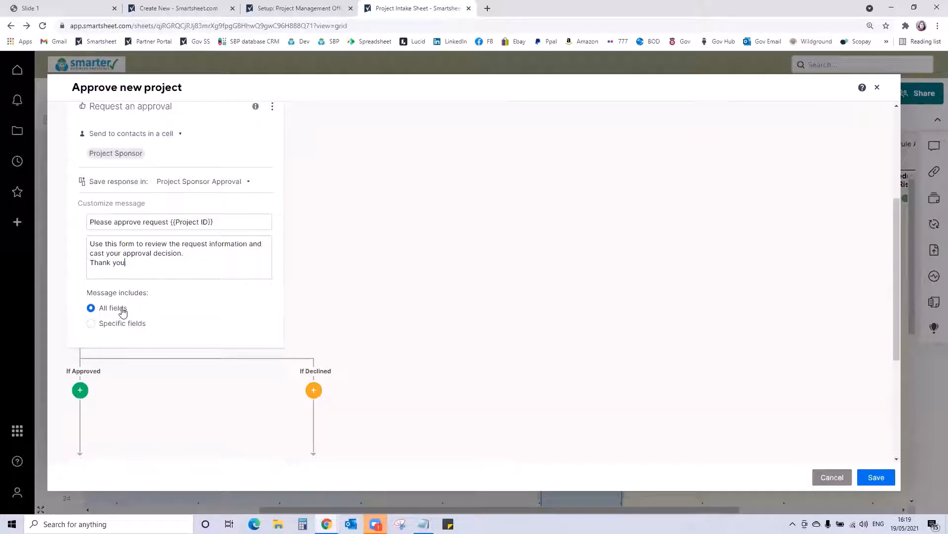
- Limit the approval request message to specific fields and include A comment, An attachment, Project ID and Project Name
left_click(92, 324)
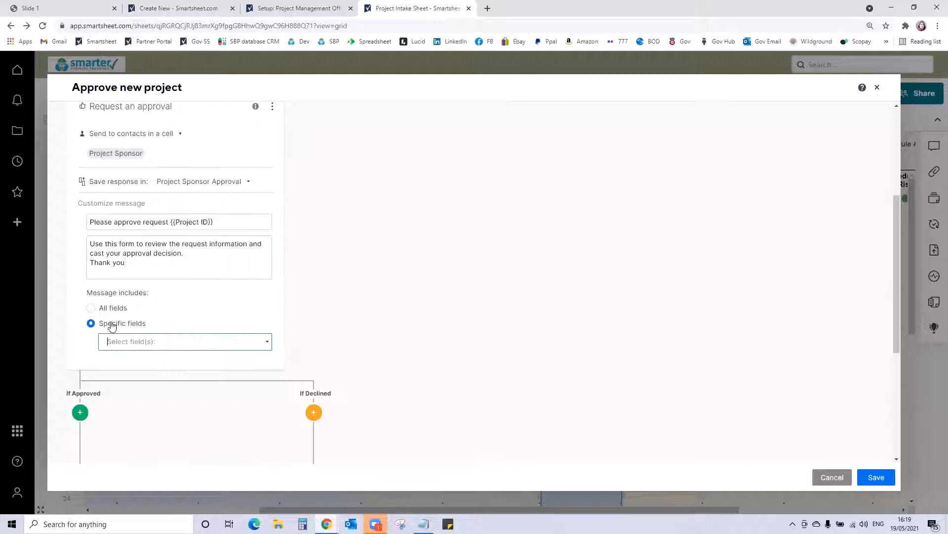
left_click(131, 341)
left_click(109, 361)
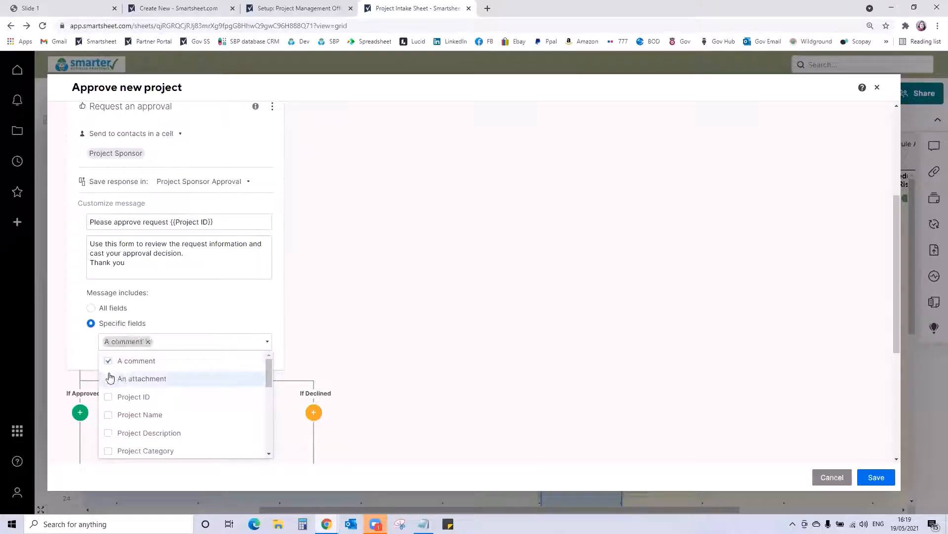
left_click(108, 378)
left_click(109, 397)
left_click(108, 428)
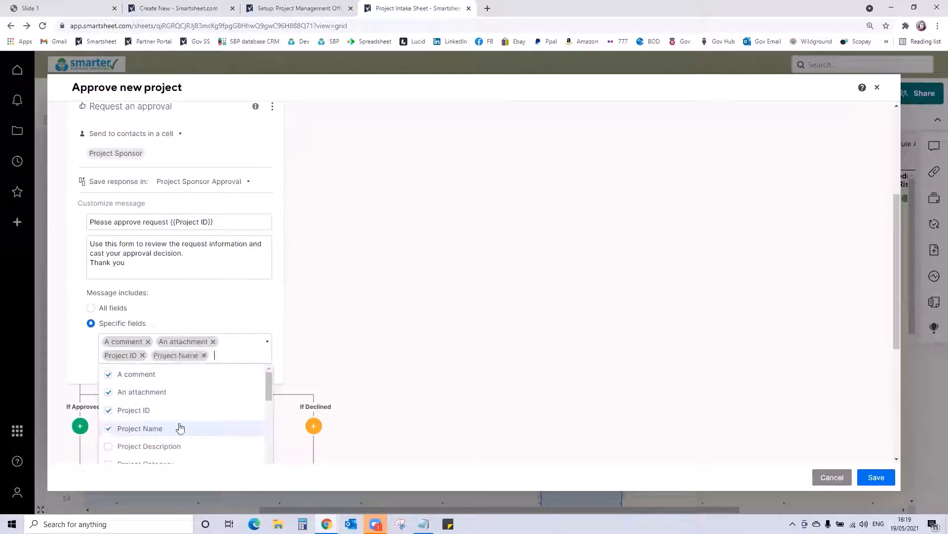
- Add Project Description, Project Category, Project Manager, Target Start Date and Target End Date to the approval request message's included fields
scroll(204, 410, "down", 3)
scroll(203, 410, "up", 2)
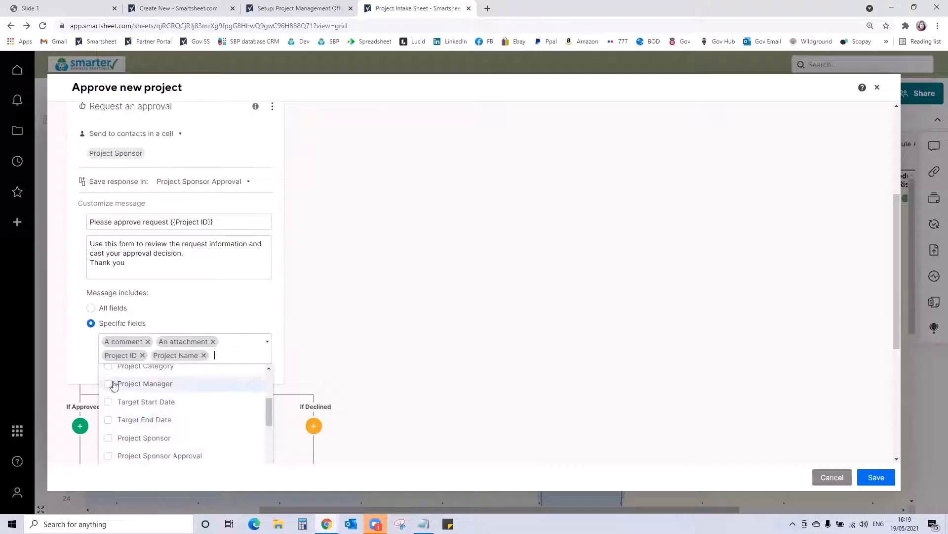
scroll(149, 385, "up", 1)
left_click(109, 401)
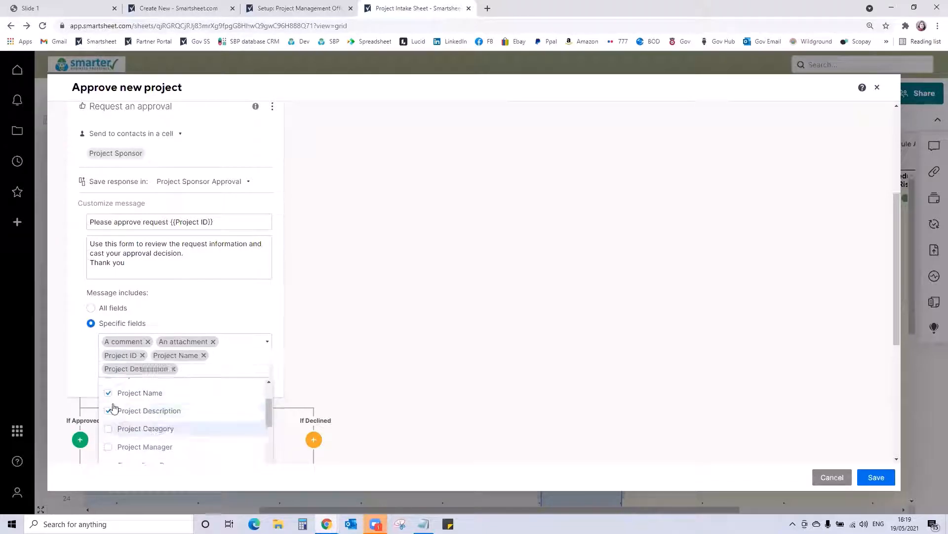
left_click(109, 428)
left_click(109, 446)
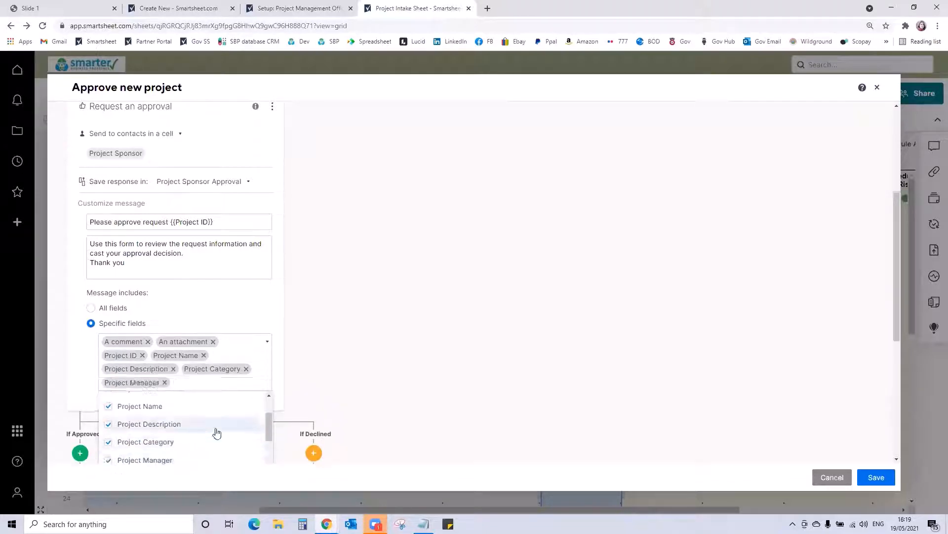
scroll(212, 432, "down", 1)
left_click(108, 429)
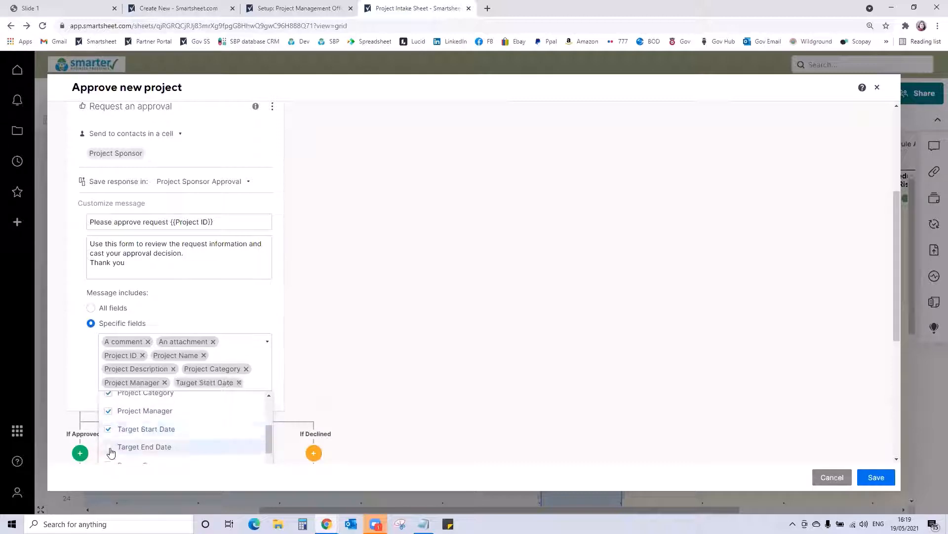
left_click(109, 447)
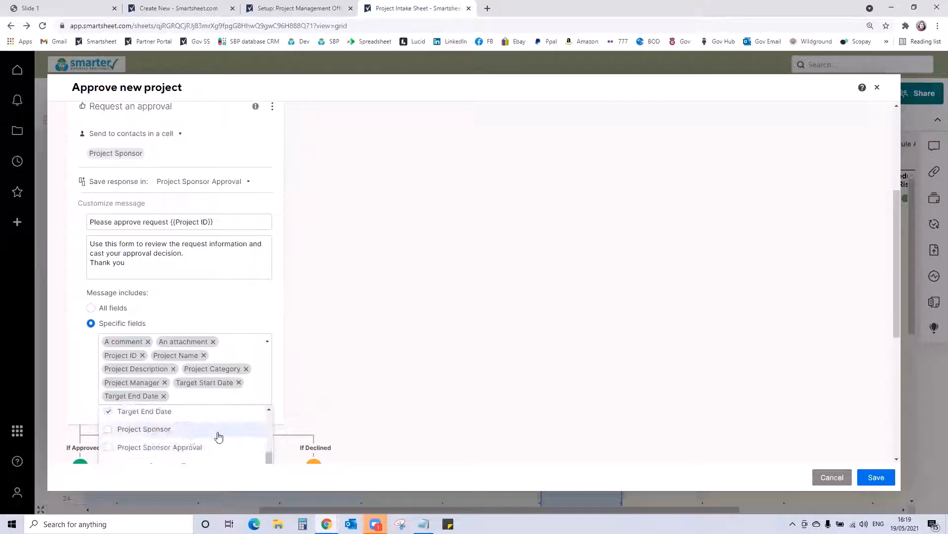
left_click(313, 390)
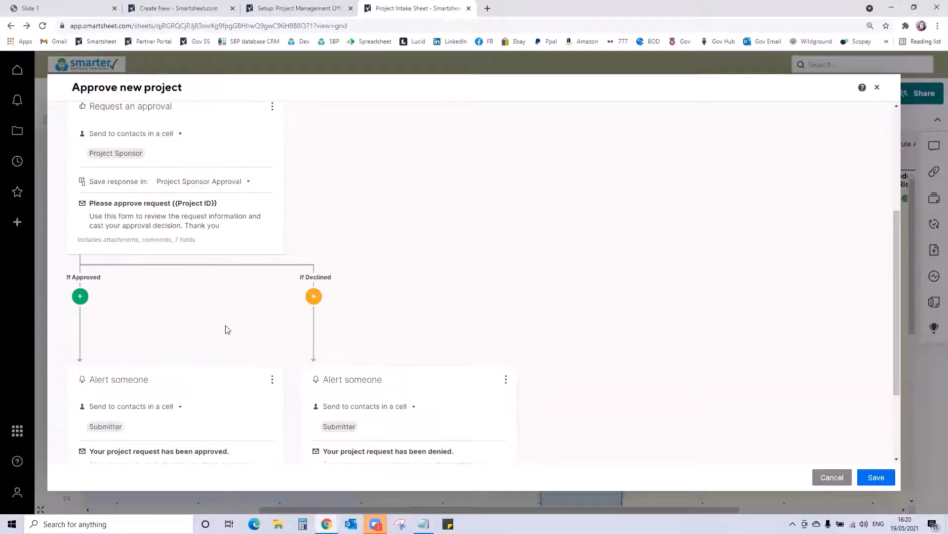
- Set the If Approved alert to include the message only, with the body "Your project request for {{Project Name}} has been approved"
scroll(226, 329, "down", 3)
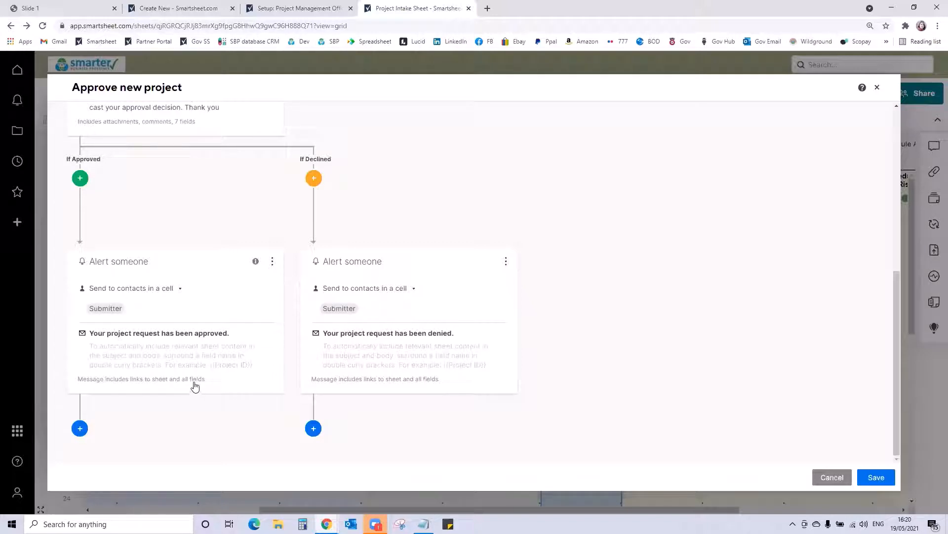
left_click(184, 366)
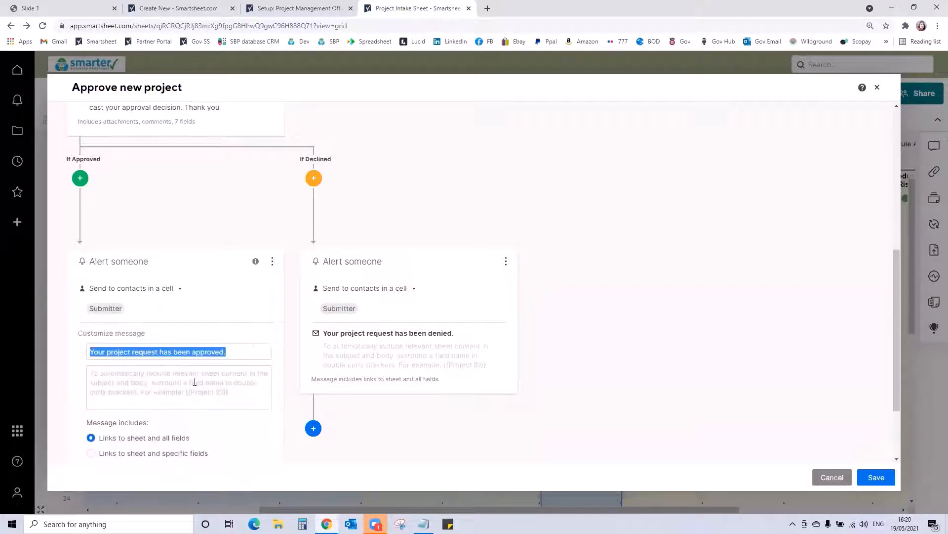
scroll(148, 370, "down", 2)
left_click(118, 371)
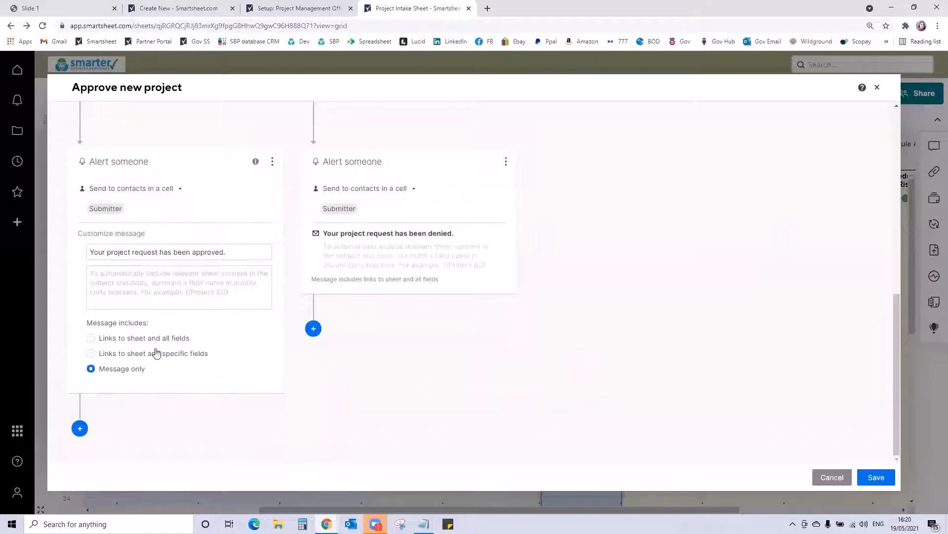
left_click(144, 275)
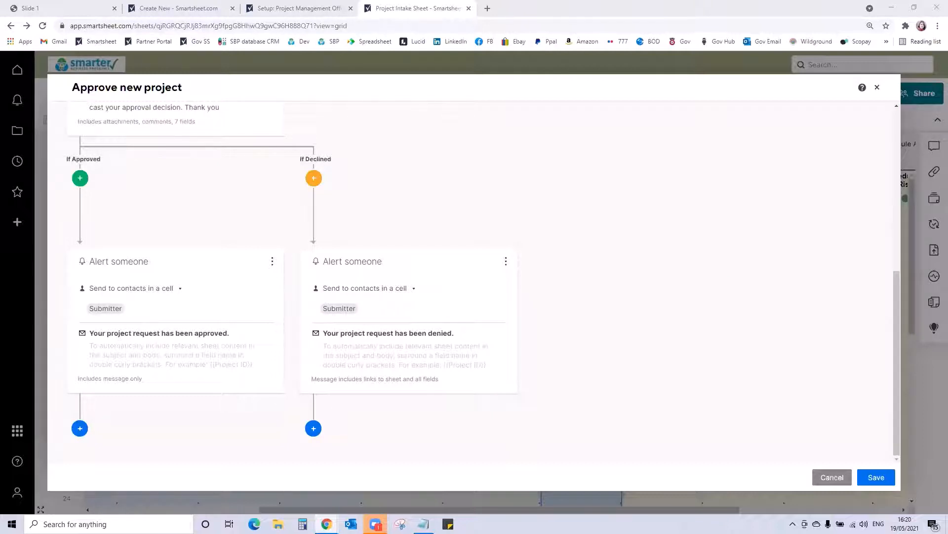
left_click(148, 352)
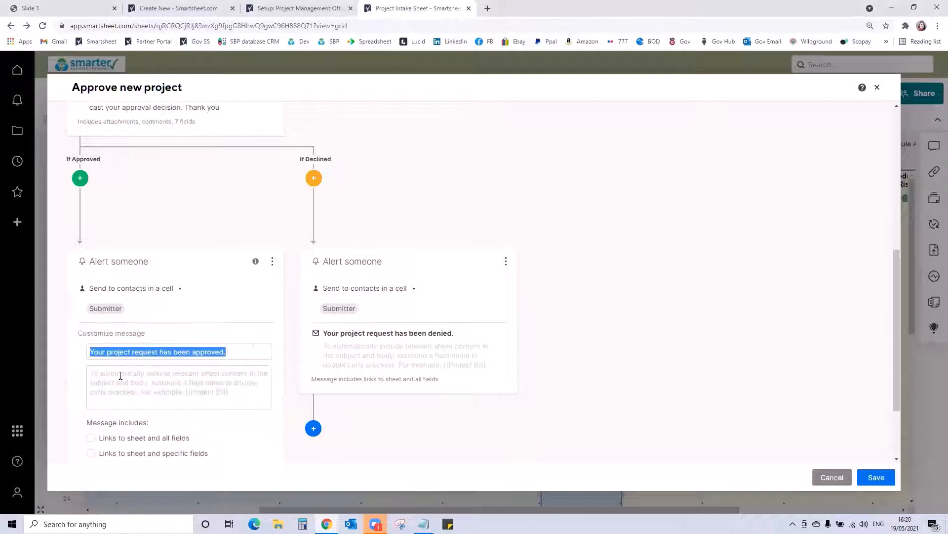
left_click(120, 376)
type("Your project request for {{Project Name}} has been approved")
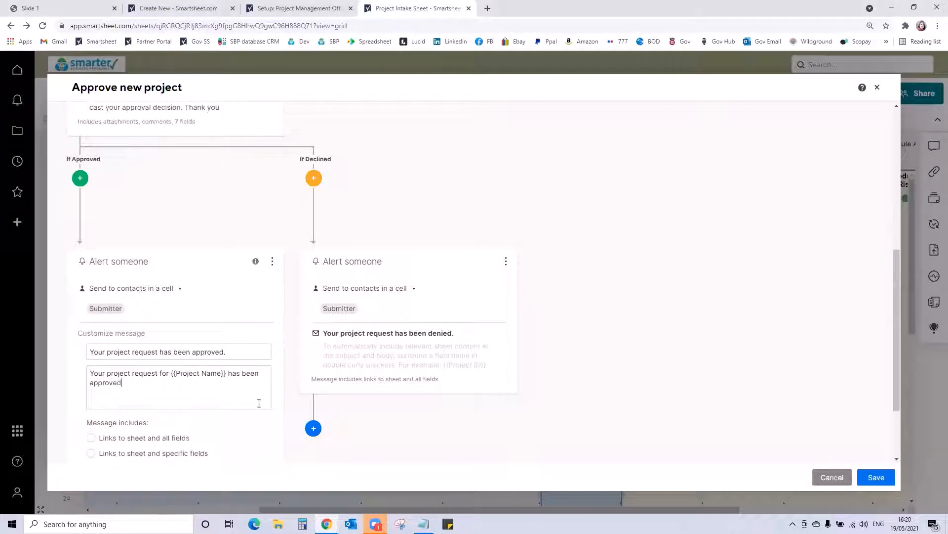
- Give the If Declined alert the body "Your project request for {{Project Name}} has been approved" and set it to include the message only
left_click(365, 348)
left_click(361, 385)
type("Your project request for {{Project Name}} has been approved")
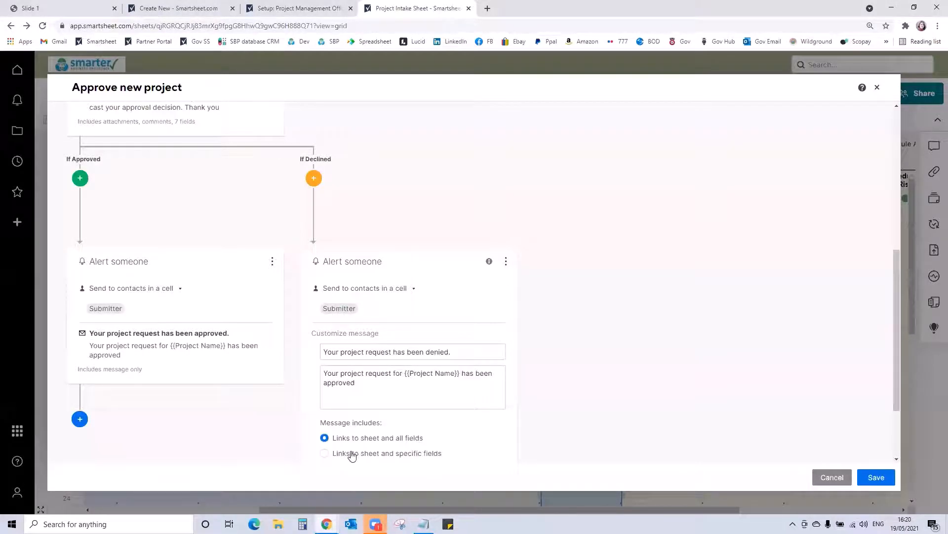
scroll(353, 447, "down", 2)
left_click(348, 371)
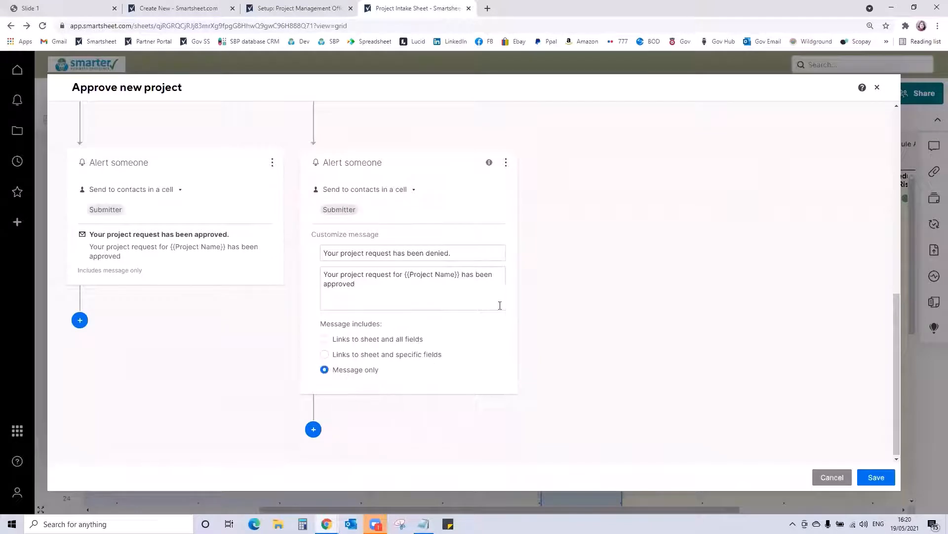
left_click(557, 313)
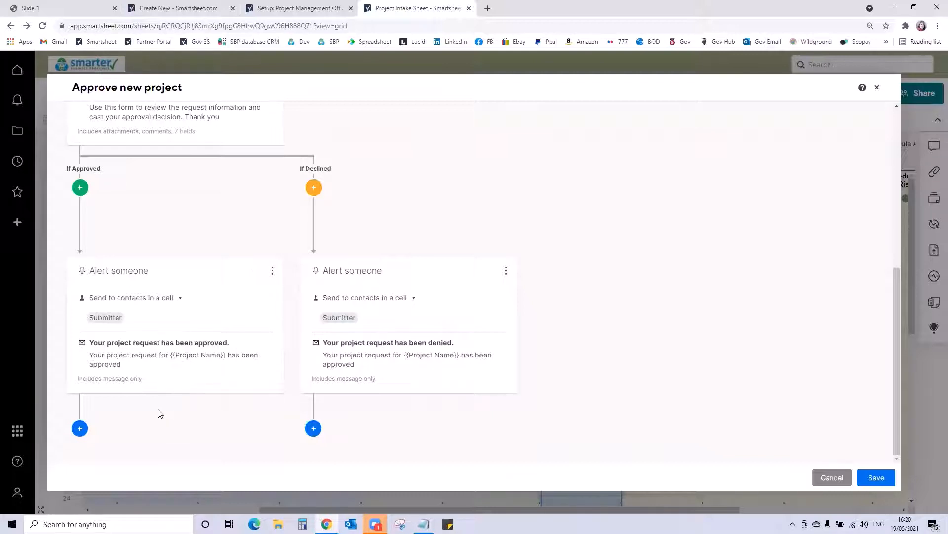
- Add a Record a date action after the If Approved alert, recording the date in the Approval Outcome Date column
left_click(79, 428)
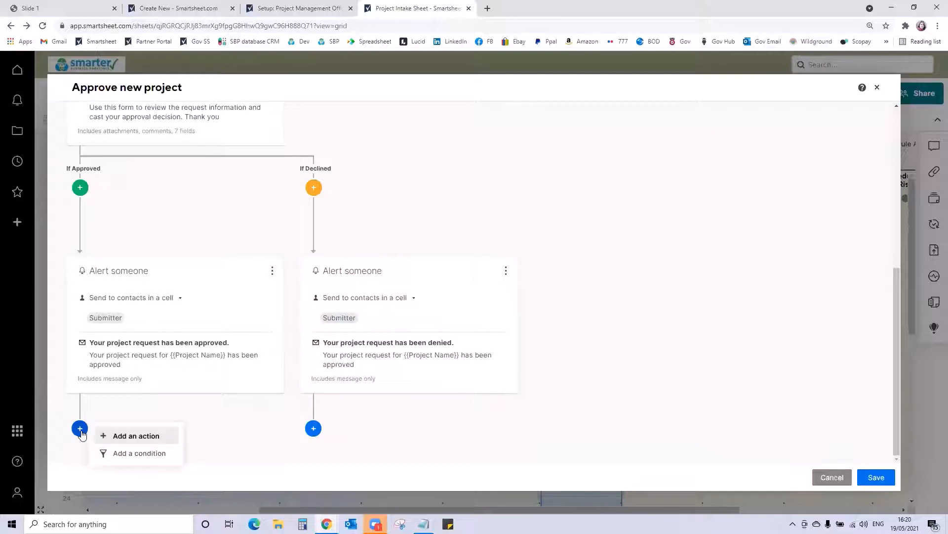
left_click(123, 437)
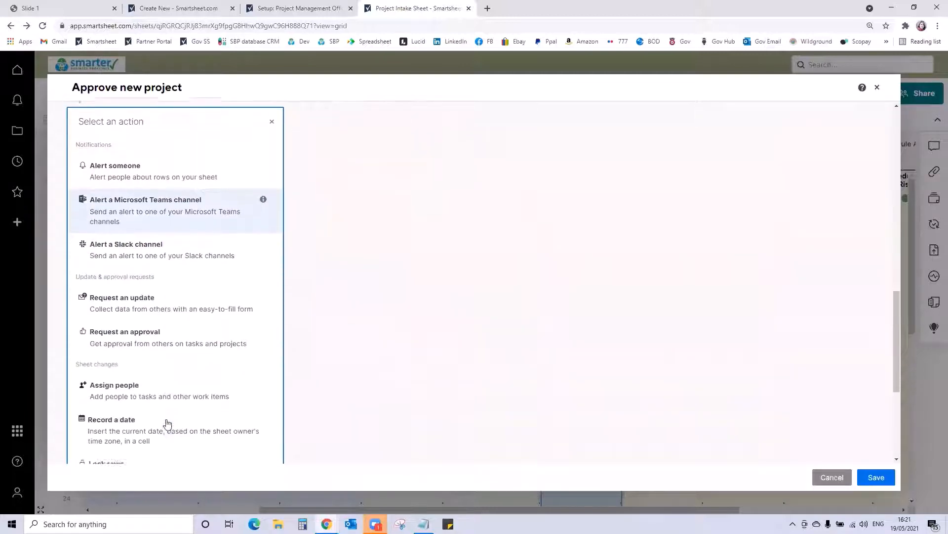
scroll(167, 423, "down", 2)
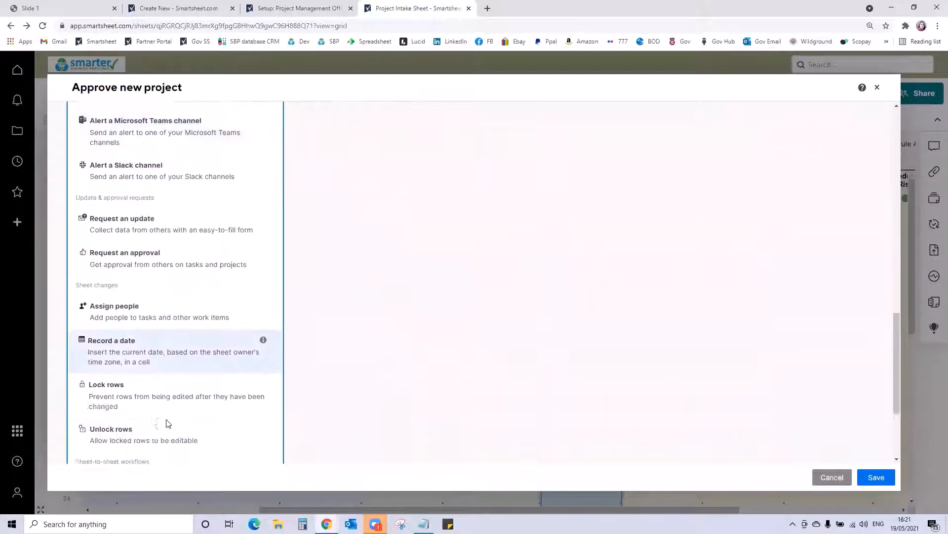
left_click(114, 337)
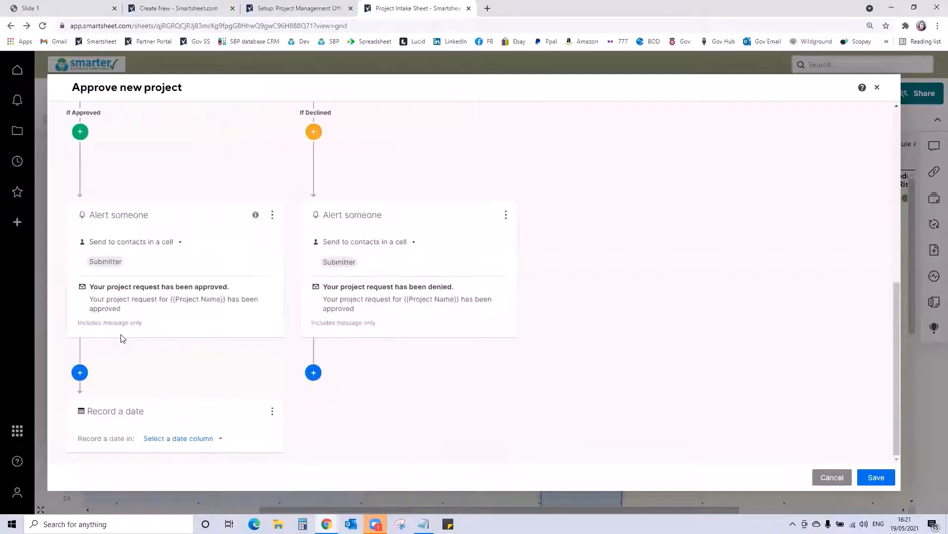
left_click(193, 439)
scroll(241, 446, "down", 1)
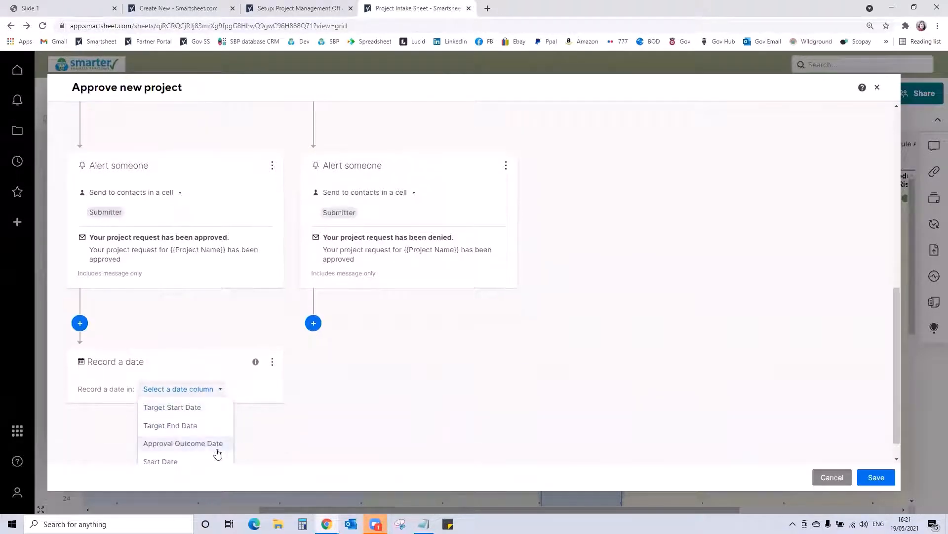
left_click(190, 448)
- Add a Record a date action after the If Declined alert, recording the date in the Approval Outcome Date column
left_click(313, 372)
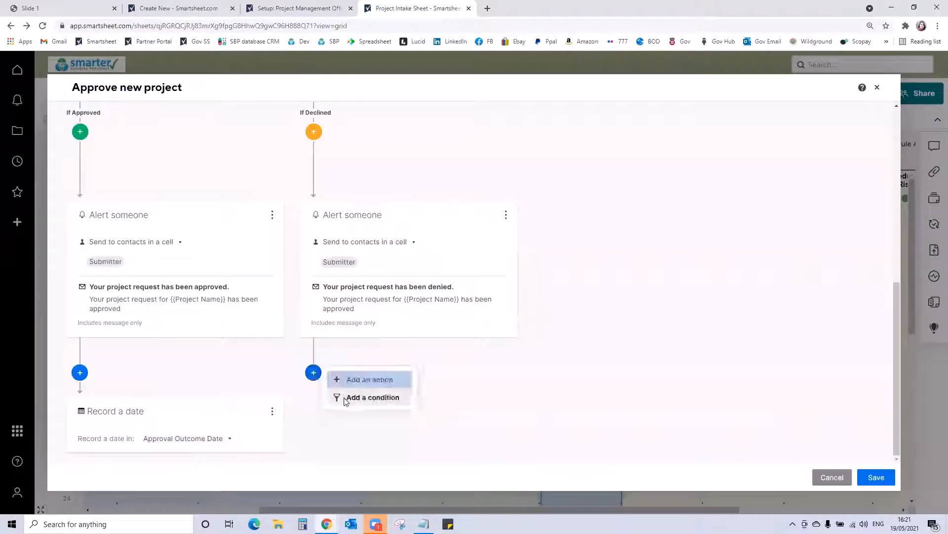
left_click(346, 379)
scroll(437, 445, "down", 3)
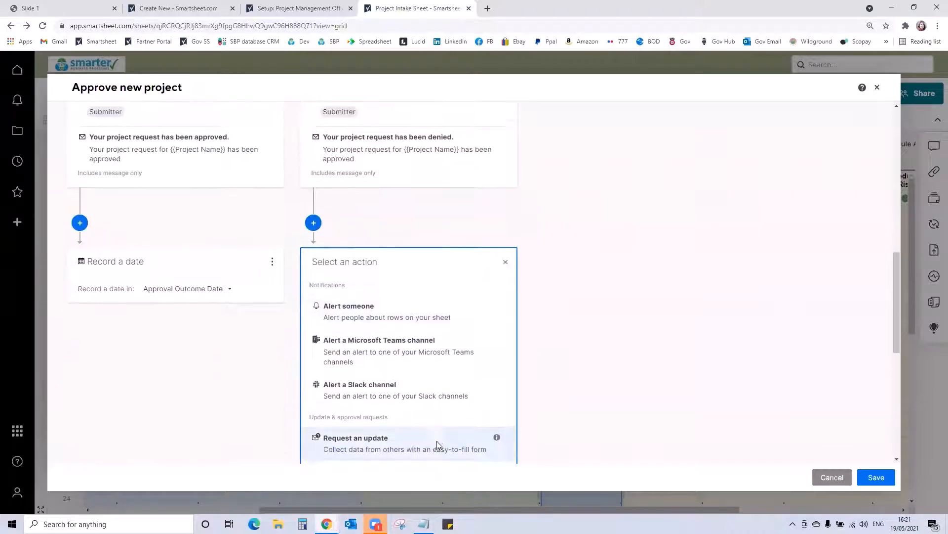
scroll(436, 445, "down", 4)
left_click(361, 373)
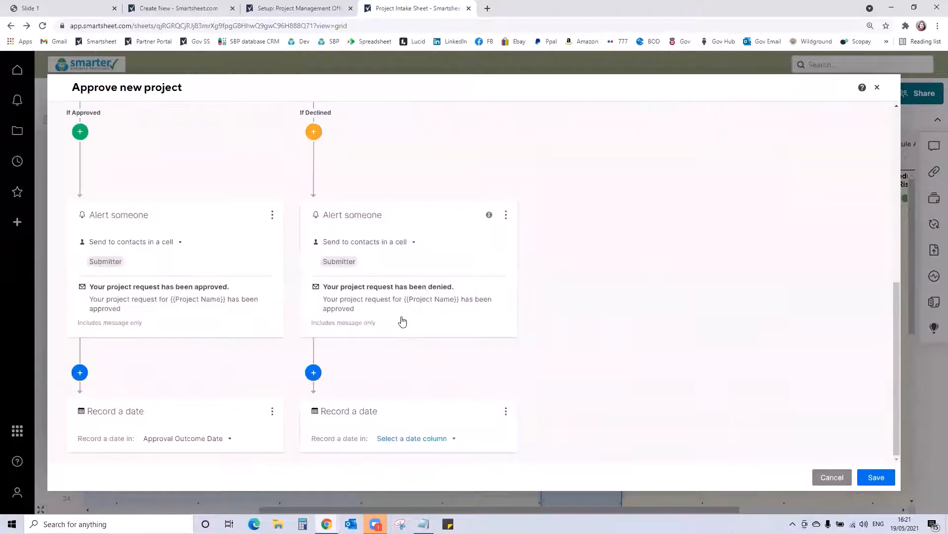
left_click(402, 438)
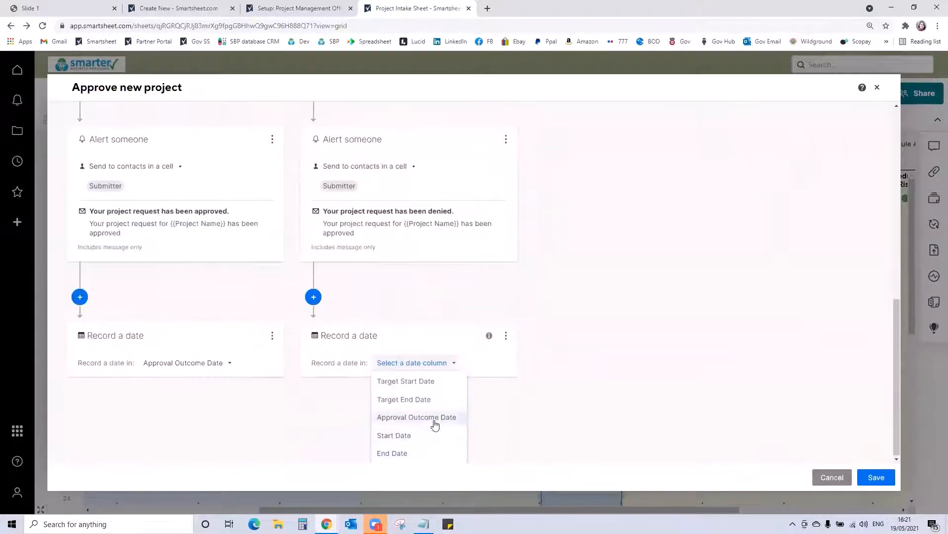
left_click(435, 418)
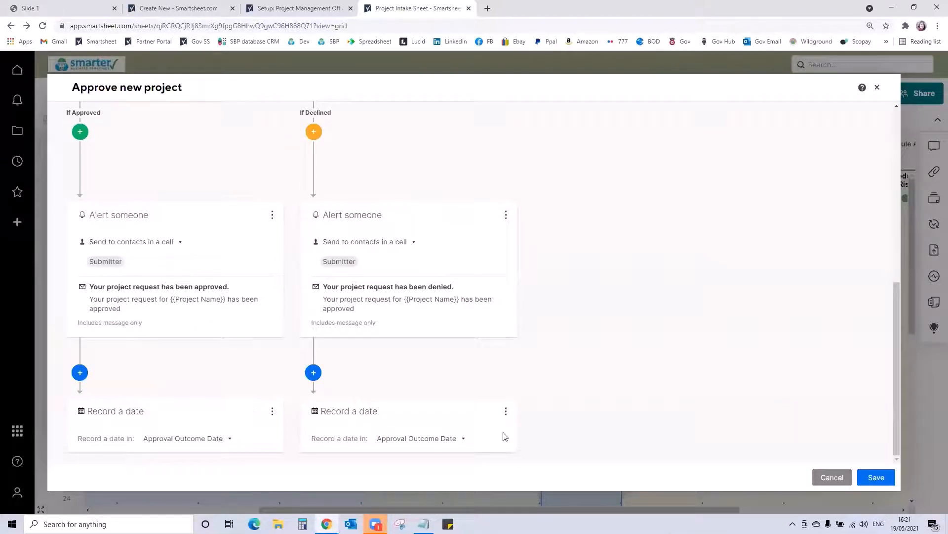
- Save the Approve new project workflow and close the sheet's automation list
left_click(875, 477)
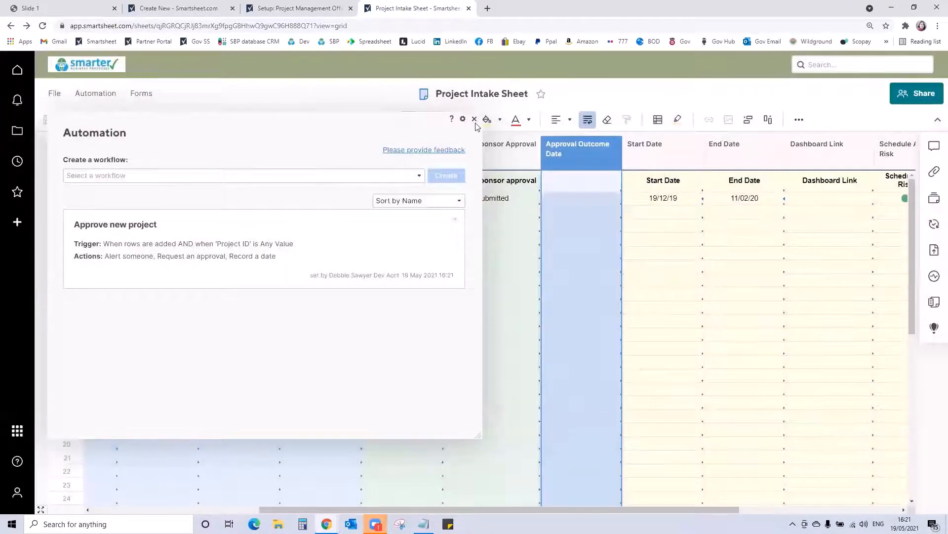
left_click(474, 119)
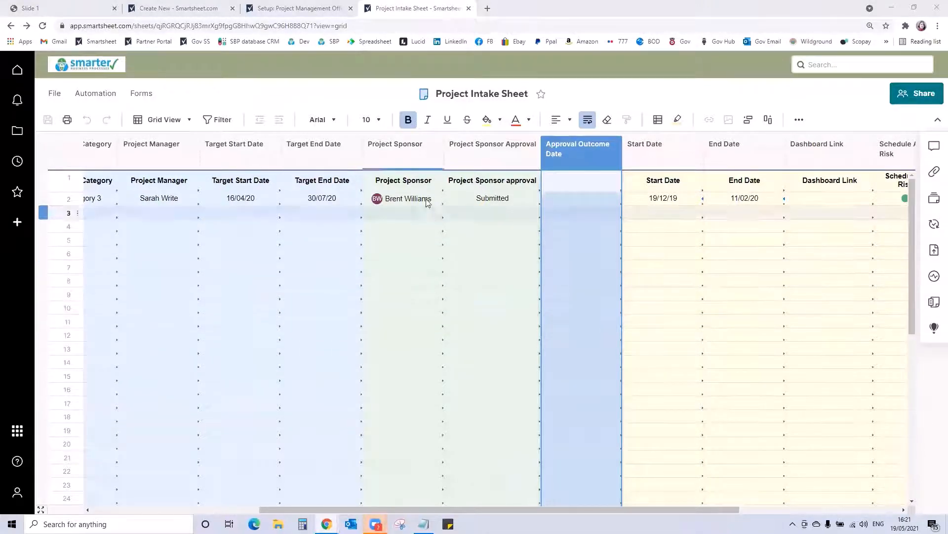
- Open the Project Plan sheet from the Project Template (Copy for New Projects) folder inside Project Level
left_click(17, 131)
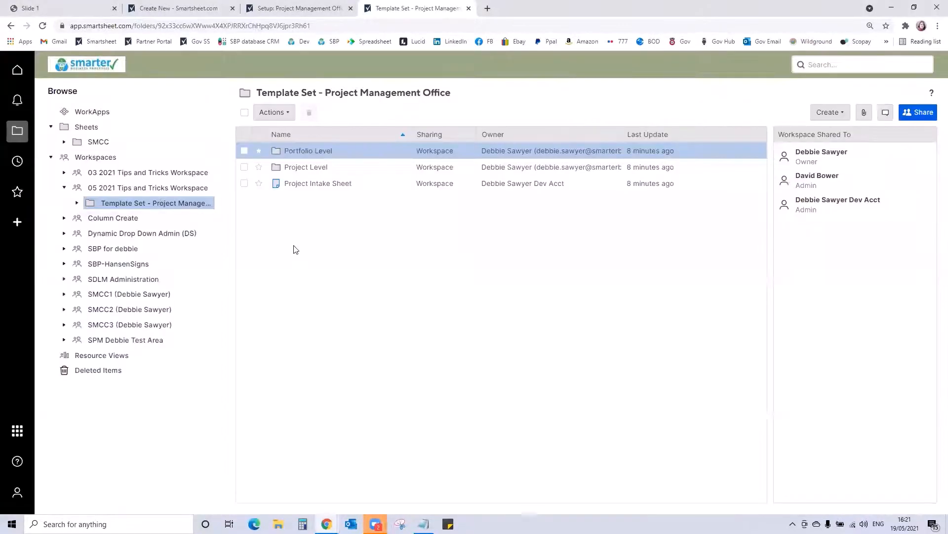
double_click(297, 167)
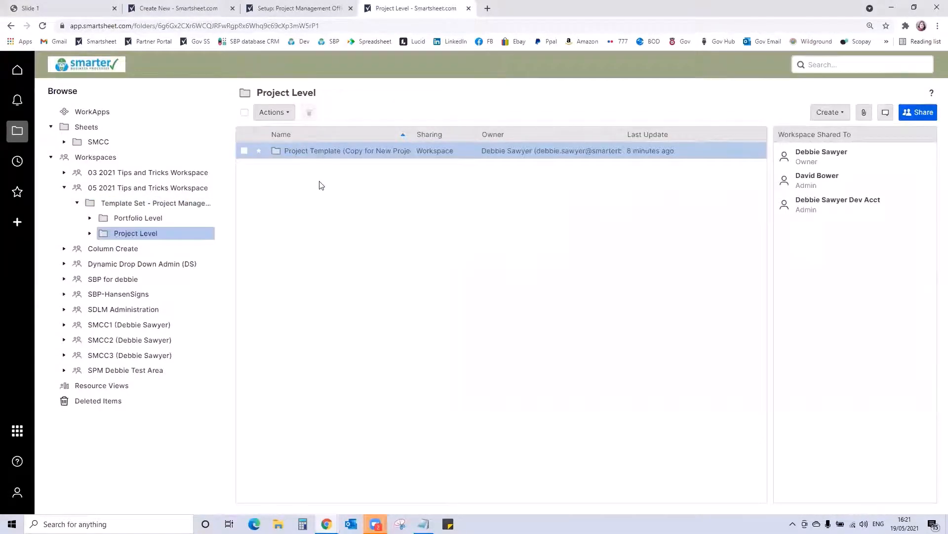
left_click(307, 150)
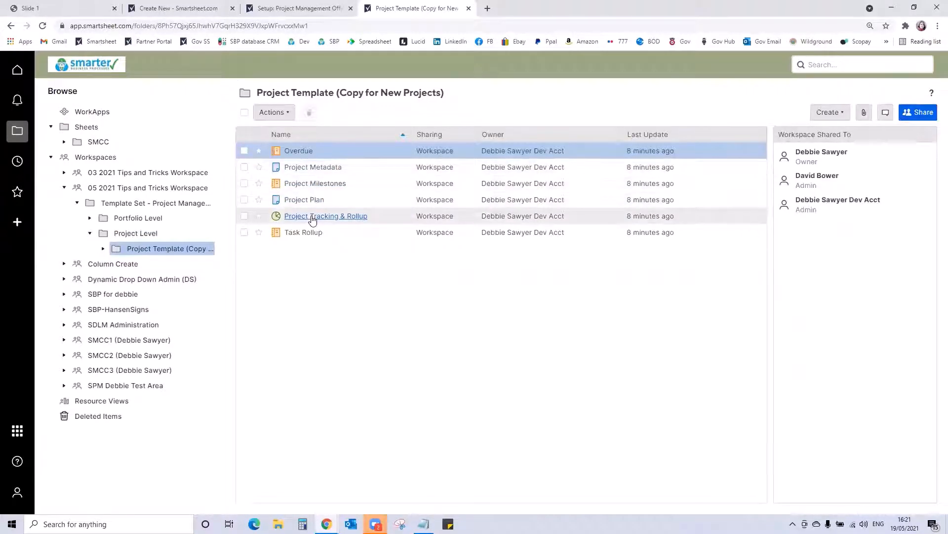
left_click(306, 200)
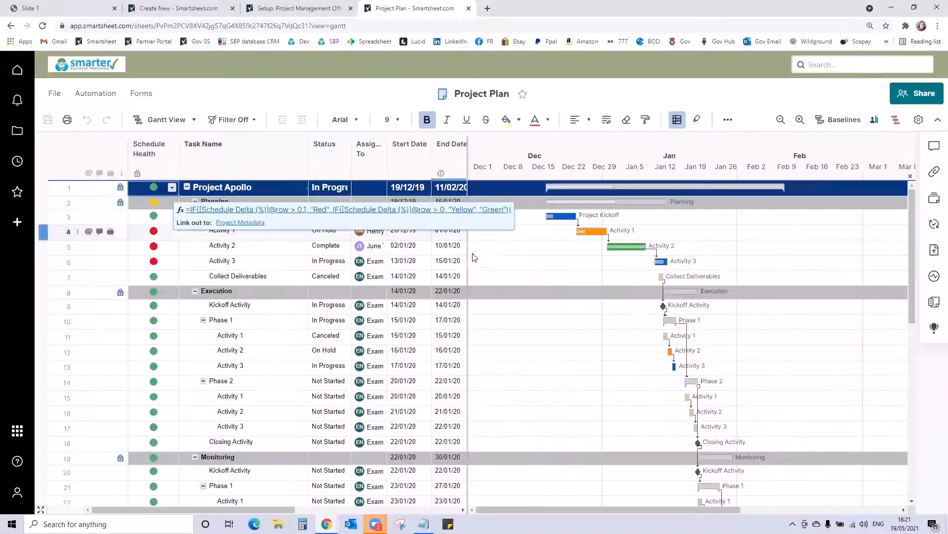
- Widen the task grid beside the Gantt chart to show more columns and switch the Project Plan to Grid View
left_click_drag(468, 261, 541, 266)
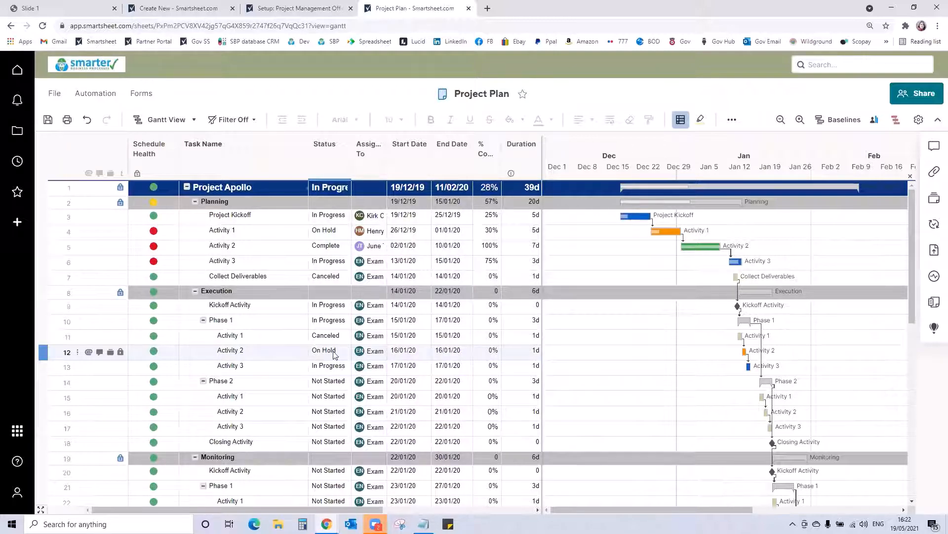
scroll(407, 287, "down", 1)
scroll(406, 288, "up", 3)
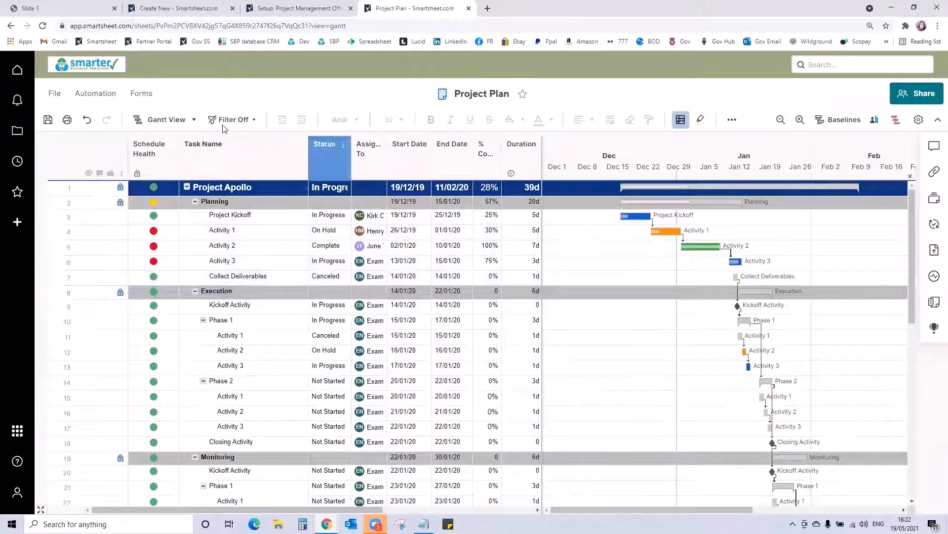
left_click(154, 120)
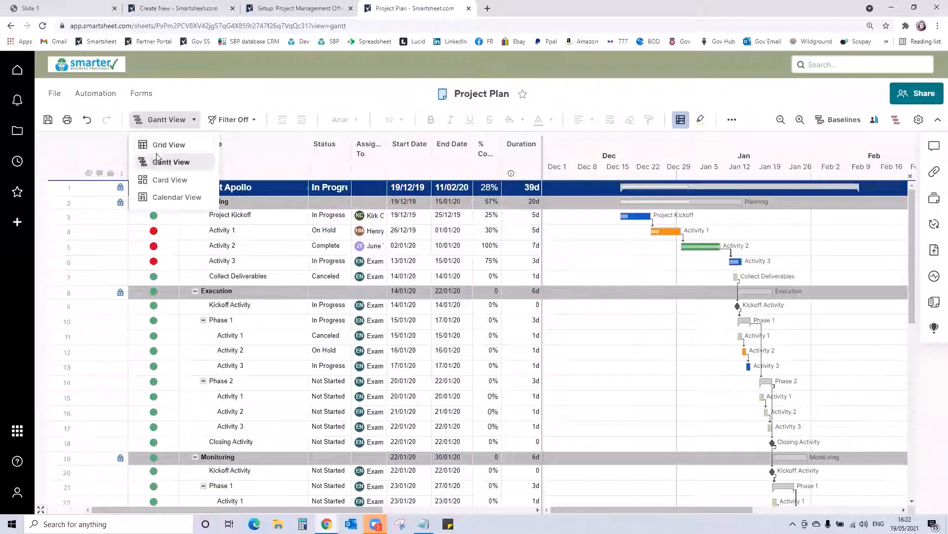
left_click(167, 144)
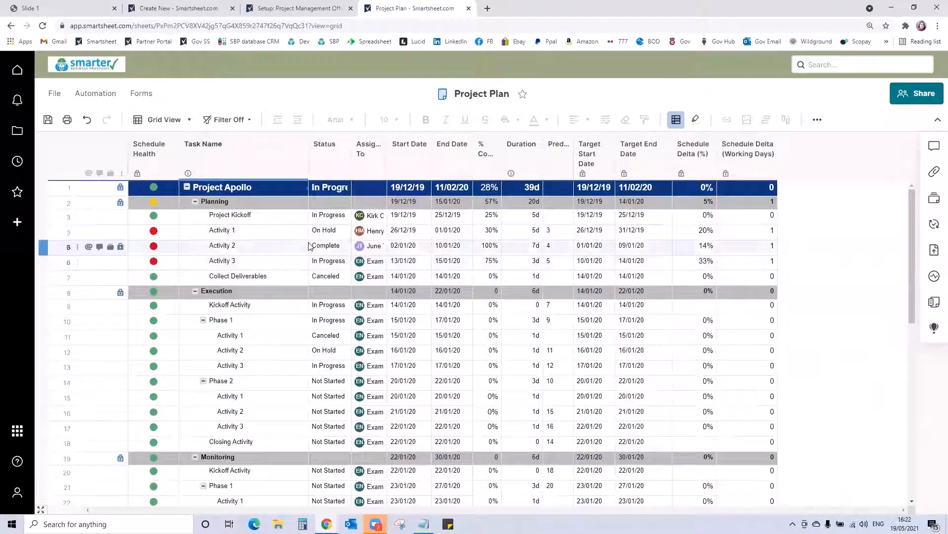
- Set the Status of the Project Kickoff task to Complete and check the Status cells of the other Planning tasks
left_click(331, 217)
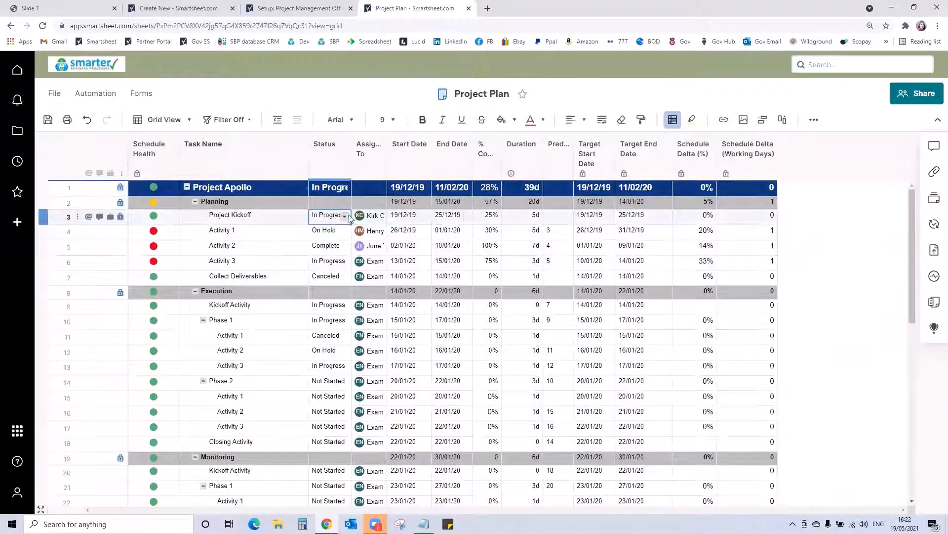
left_click(345, 217)
left_click(327, 250)
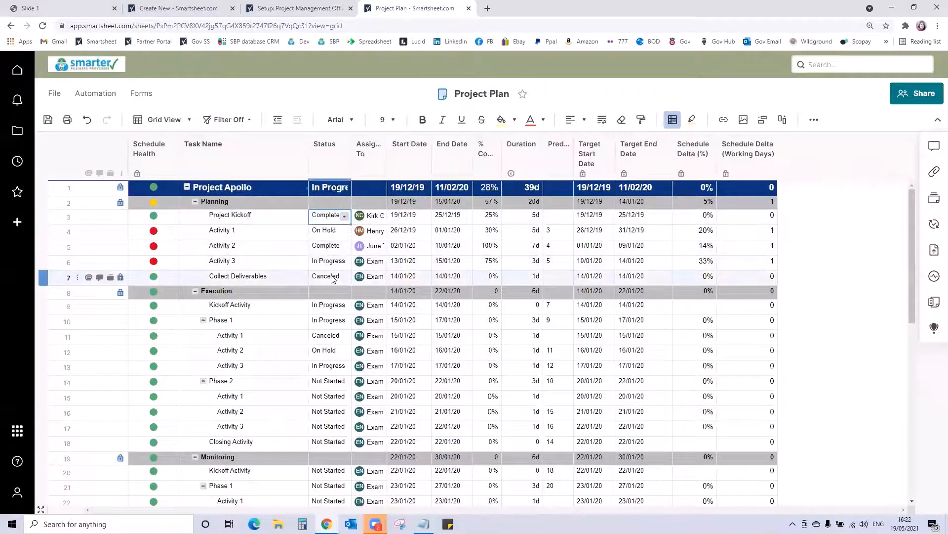
left_click(334, 277)
left_click(323, 259)
left_click(328, 230)
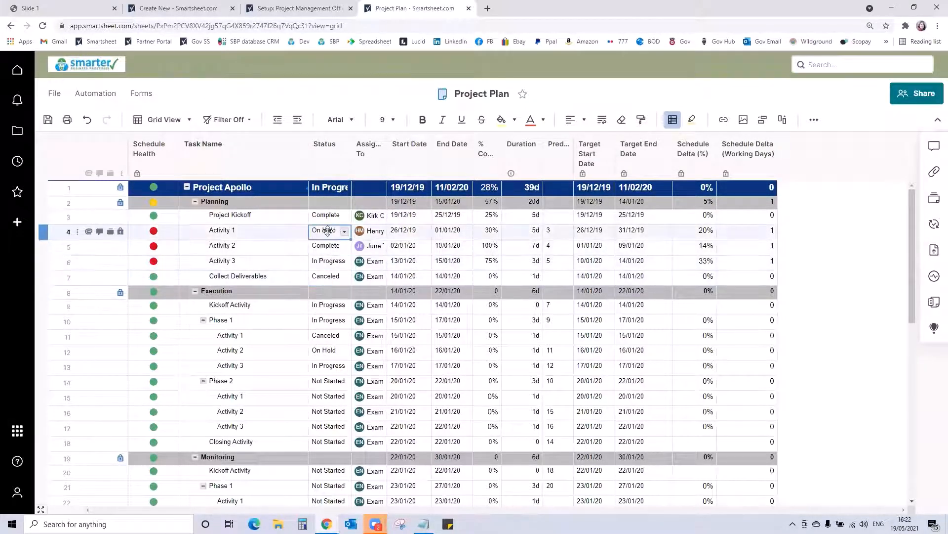
left_click(318, 251)
left_click(318, 262)
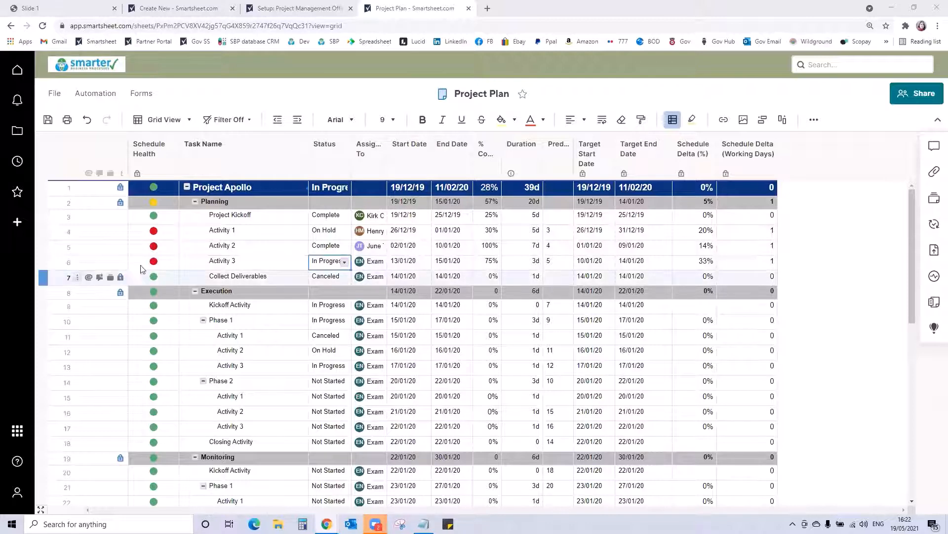
- Paste the prepared status formula into the Project Apollo row's Status cell, allowing the restricted value, and convert it to a column formula
left_click(328, 188)
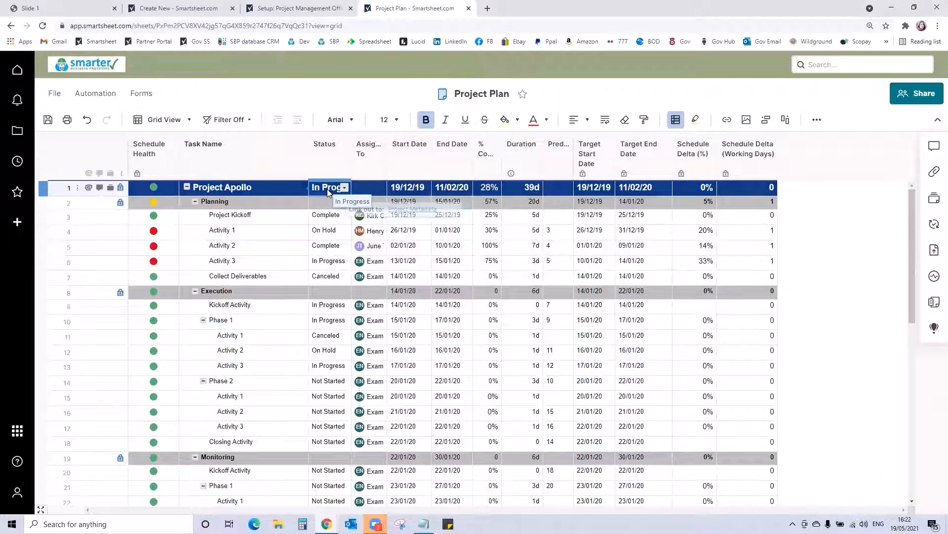
key("ctrl+v")
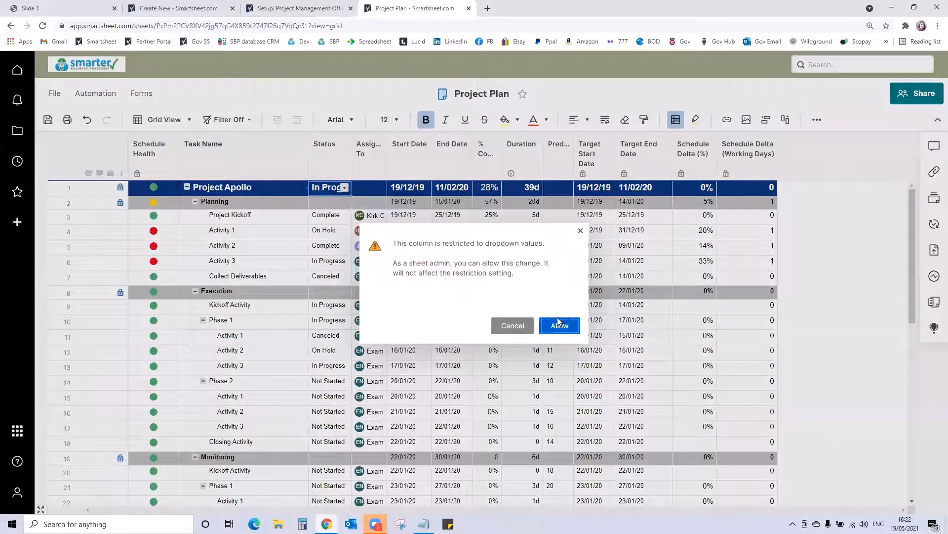
left_click(558, 321)
right_click(336, 195)
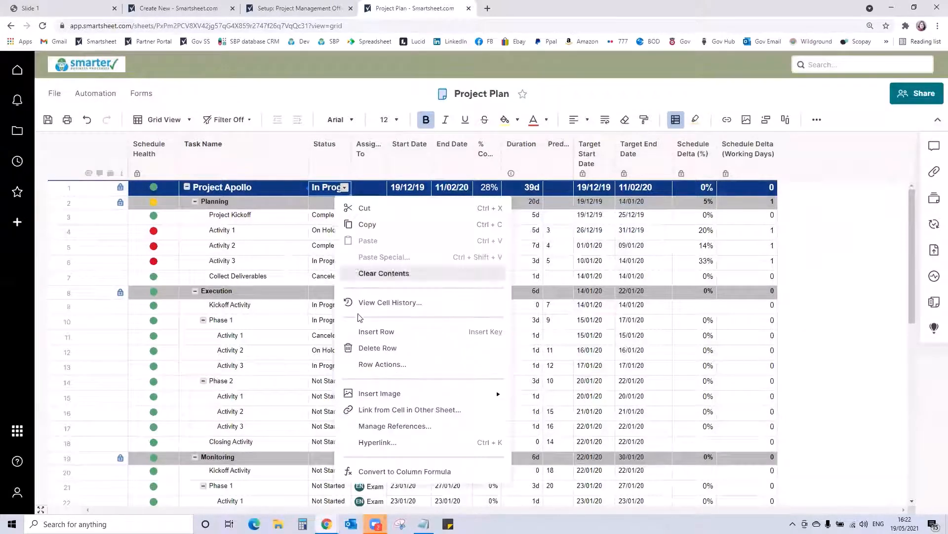
left_click(425, 471)
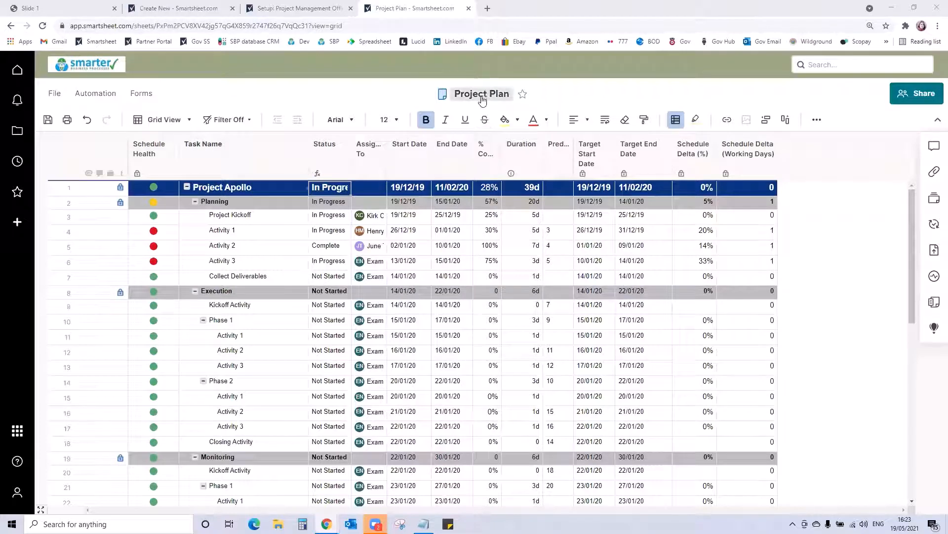
- Examine the Target Start Date, Target End Date, Schedule Delta (%) and Schedule Delta (Working Days) columns, widening the last one
left_click(596, 155)
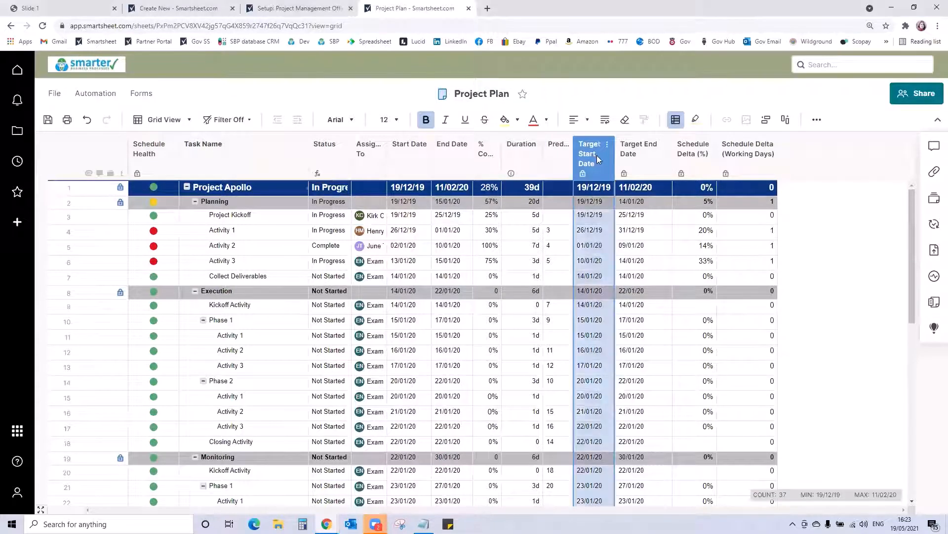
left_click(637, 153)
left_click(680, 153)
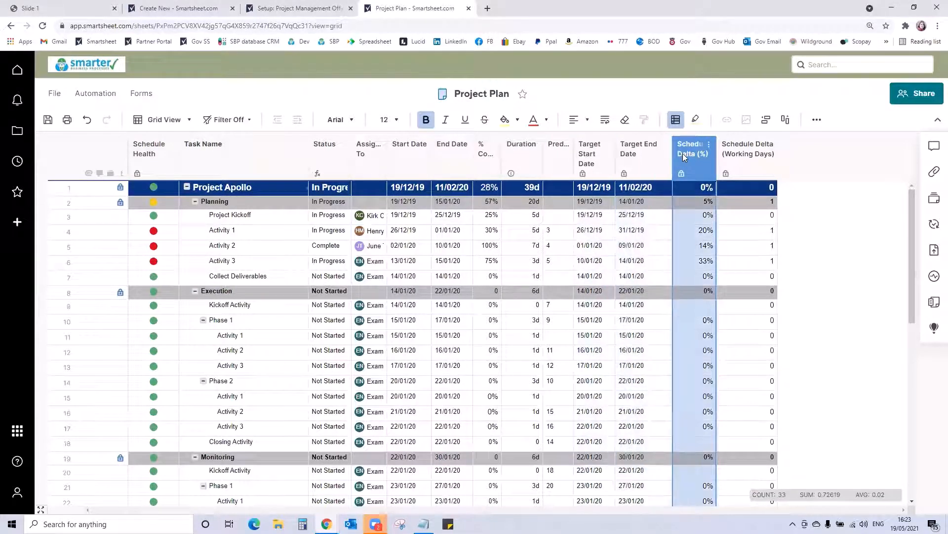
left_click(737, 152)
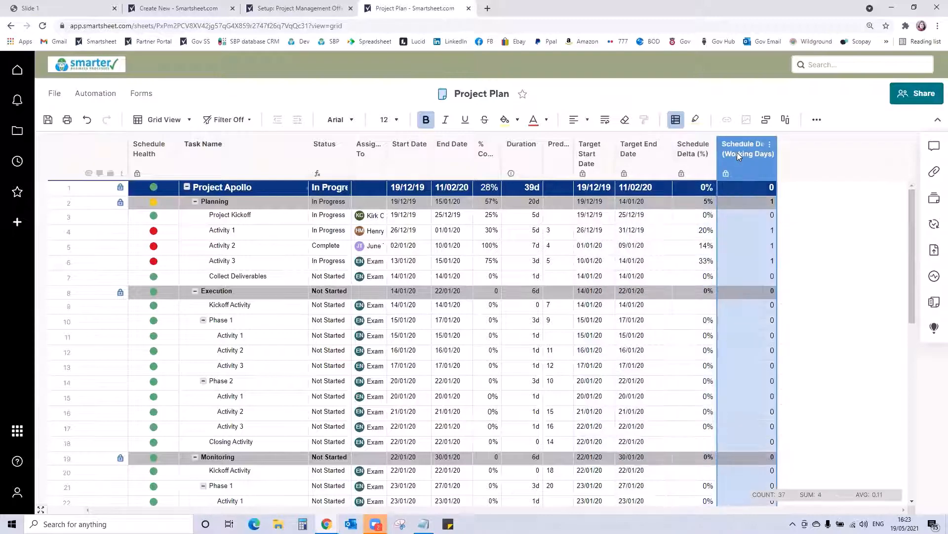
left_click_drag(776, 155, 789, 156)
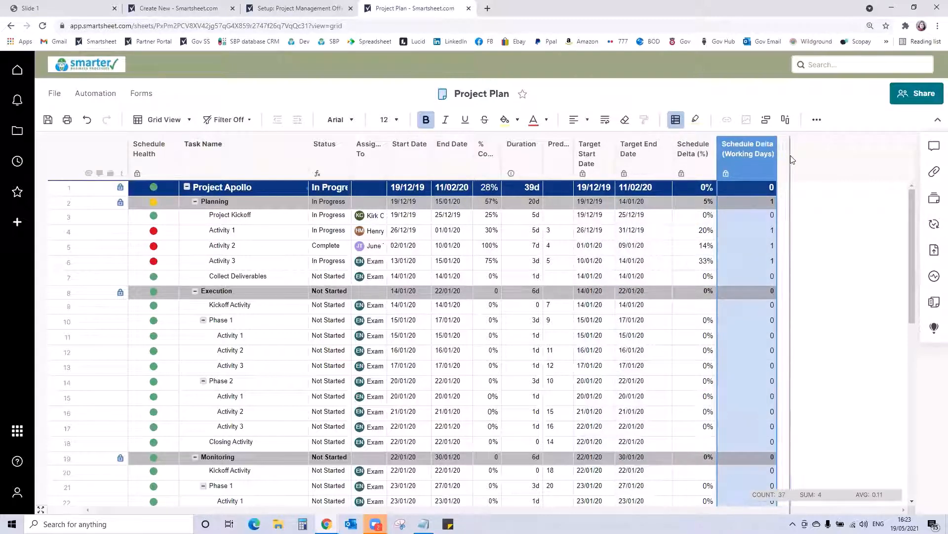
left_click(601, 157)
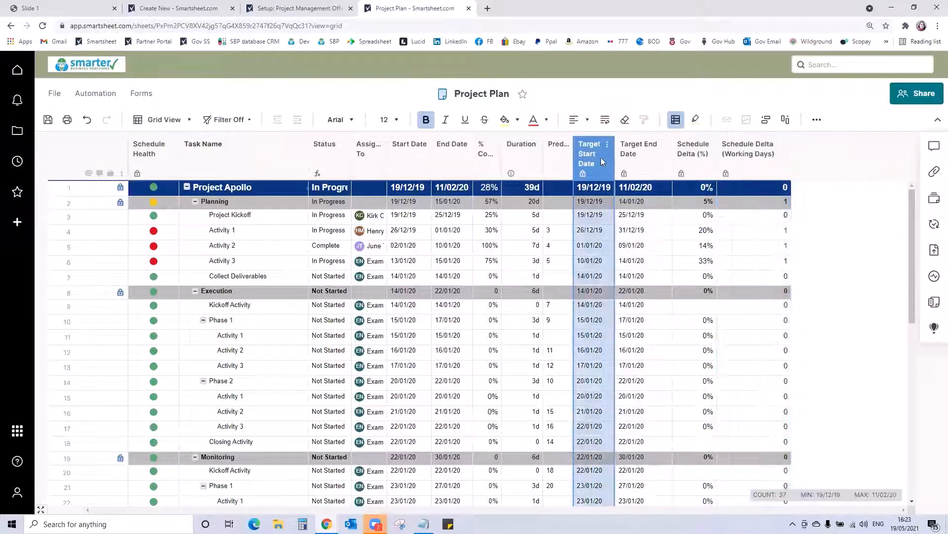
left_click(643, 154)
left_click(691, 156)
left_click(729, 157)
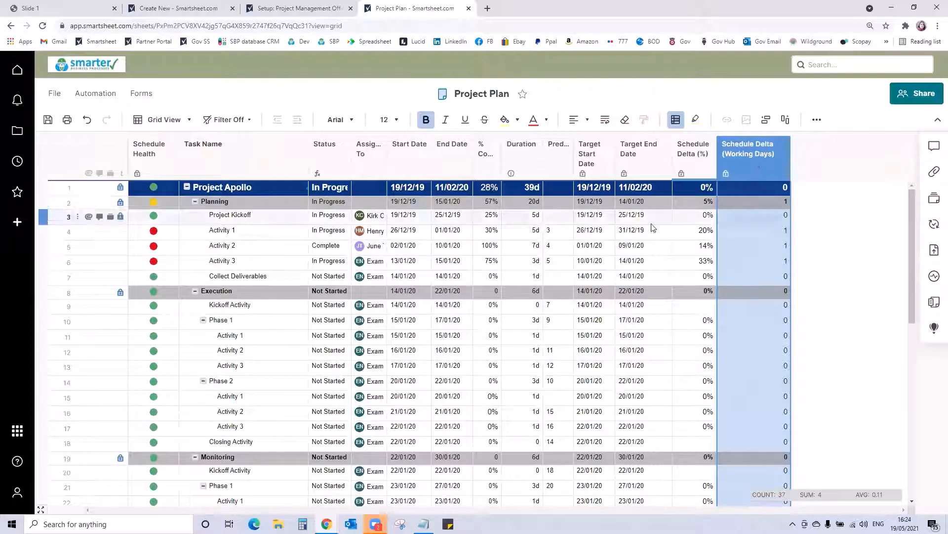
- Delete the four columns Target Start Date, Target End Date, Schedule Delta (%) and Schedule Delta (Working Days)
left_click(607, 157)
key("shift+Right")
key("shift+Right")
key("shift+Right")
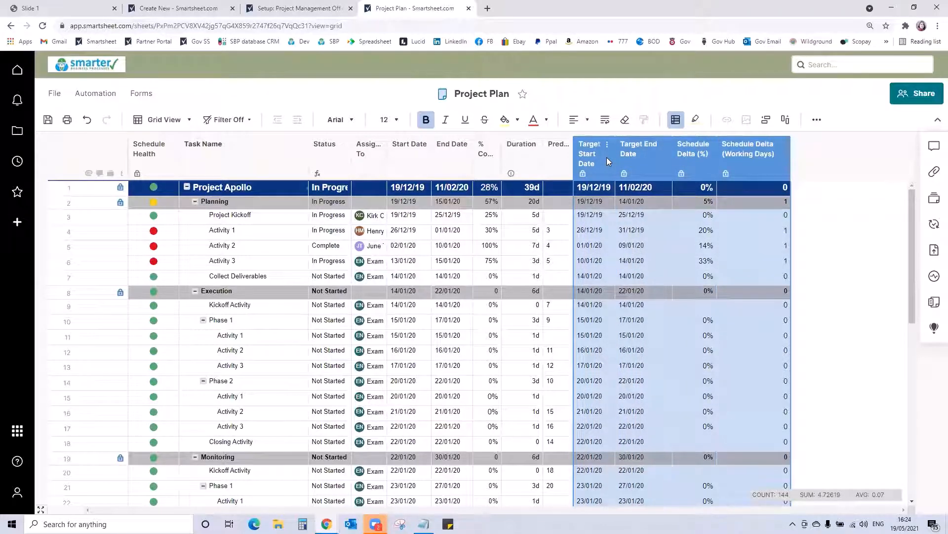
right_click(606, 157)
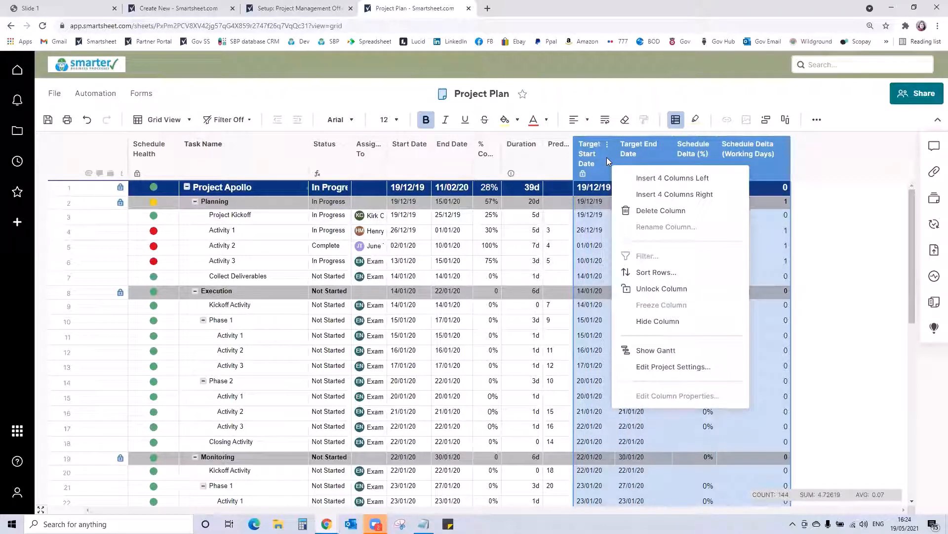
left_click(642, 213)
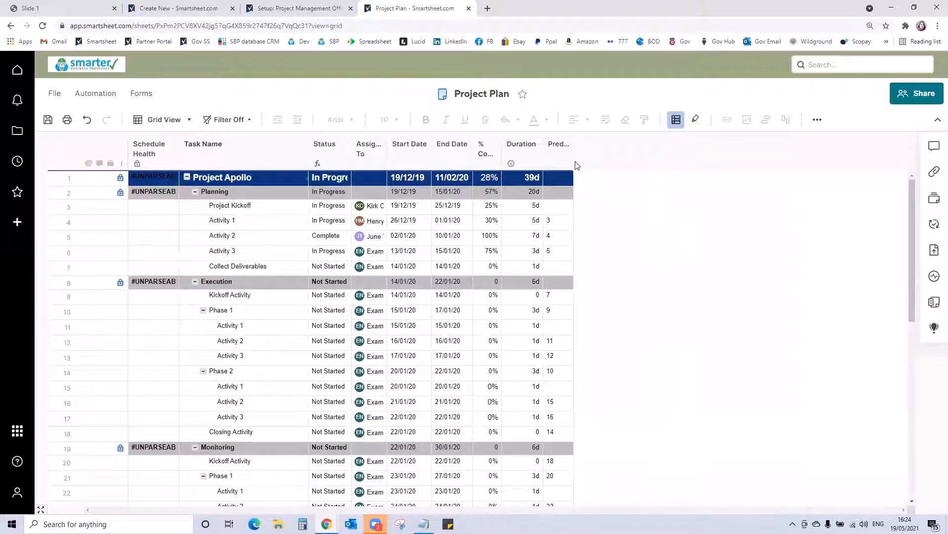
- Change the Schedule Health column's visual symbol to the red, yellow, green and blue light set
left_click(148, 149)
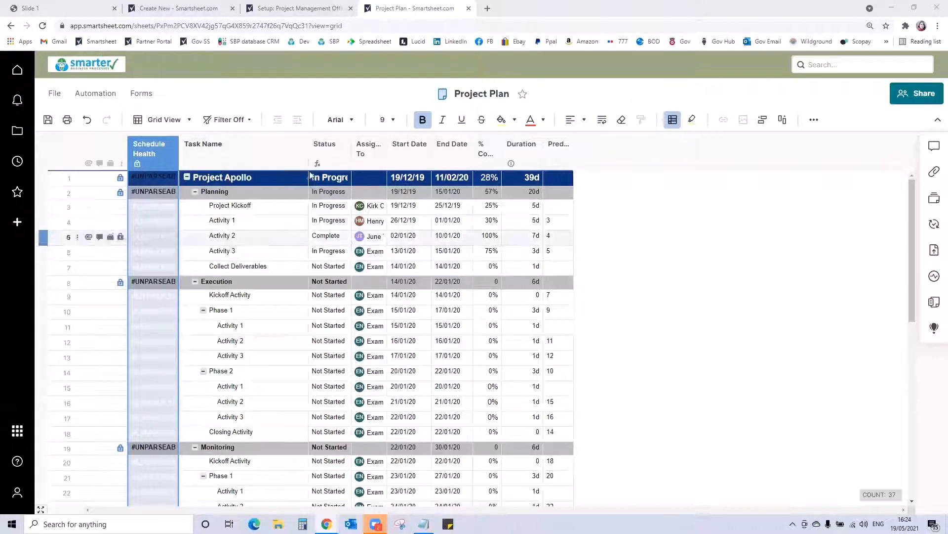
left_click(151, 154)
double_click(151, 154)
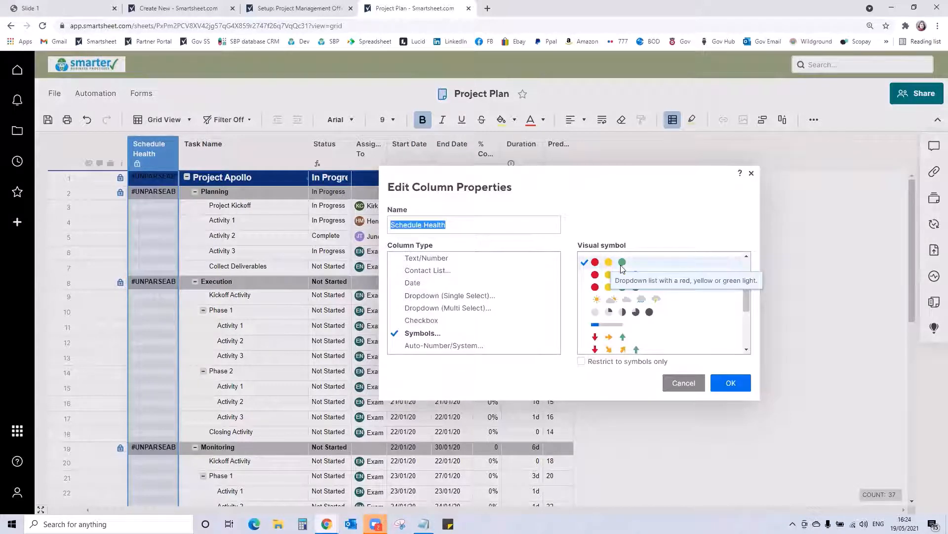
left_click(601, 277)
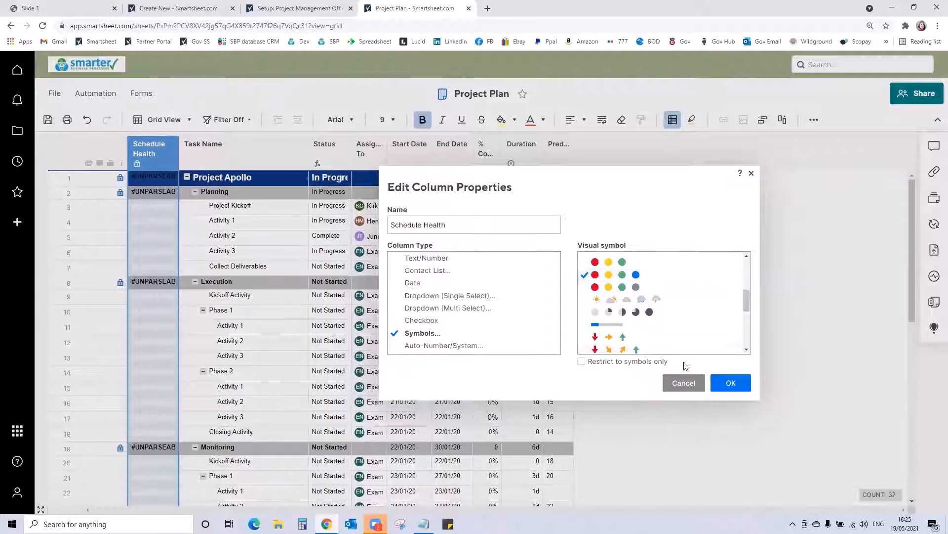
left_click(730, 384)
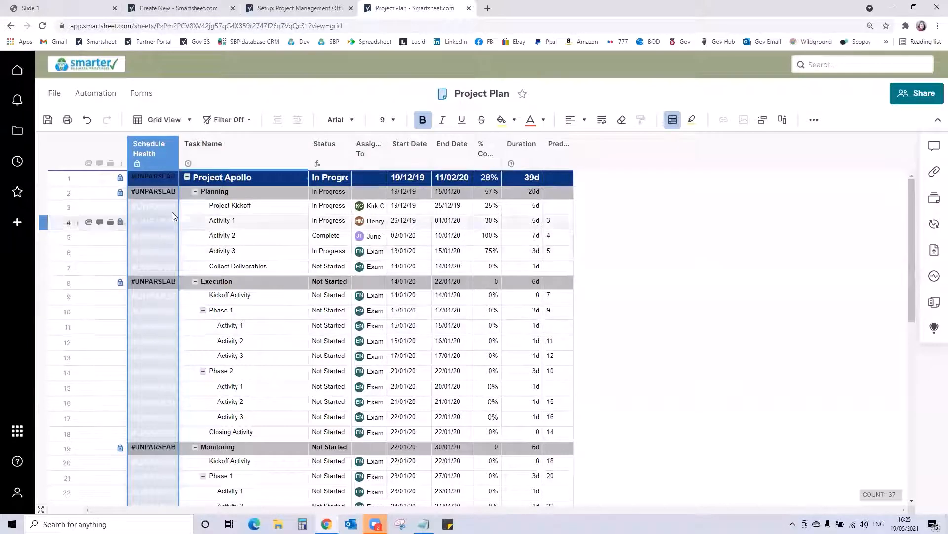
- Replace the Project Apollo row's Schedule Health formula with the prepared children-count, % Complete and End Date colour formula, and convert it to a column formula
left_click(155, 176)
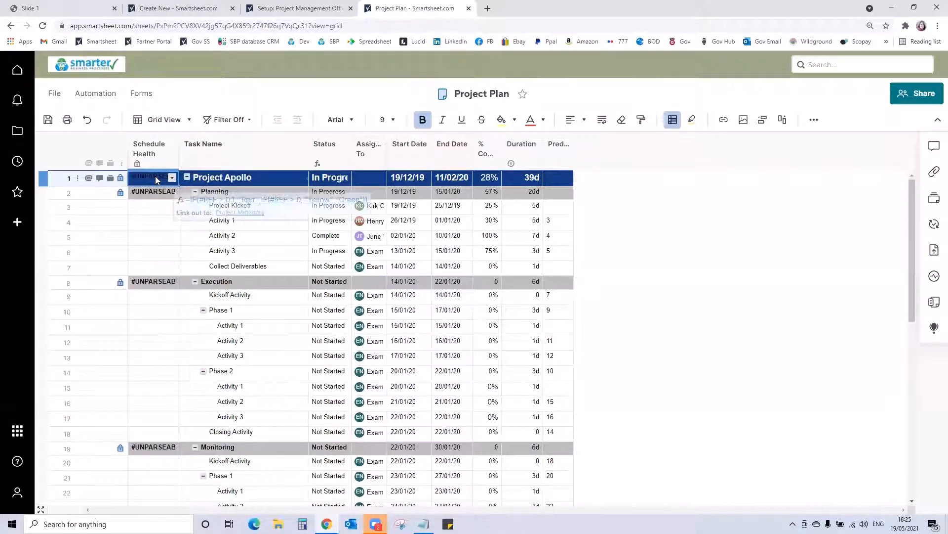
left_click(155, 176)
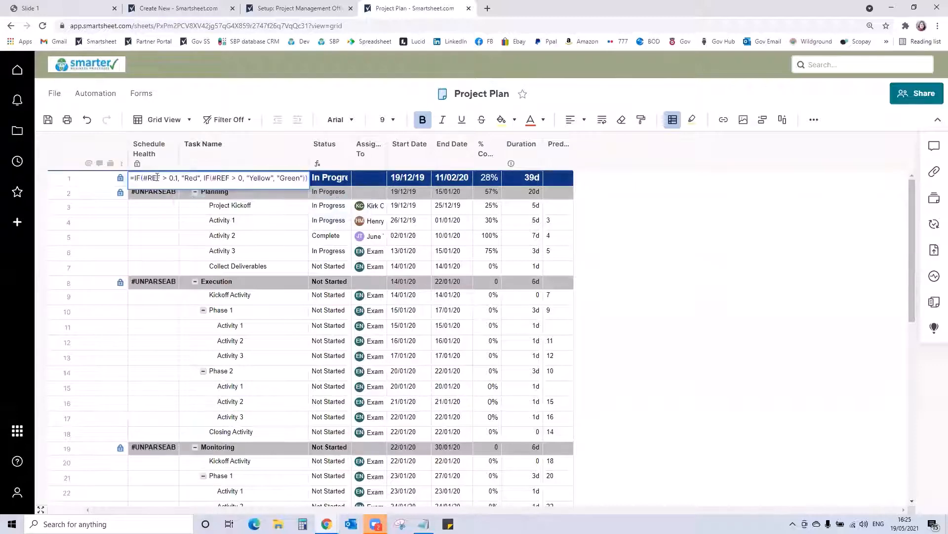
key("ctrl+a")
key("BackSpace")
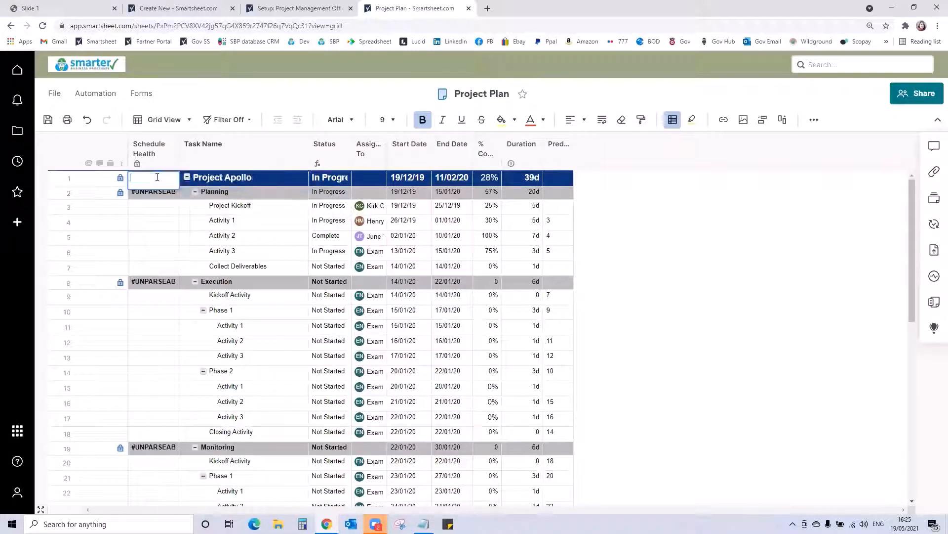
type("=IF(COUNT(CHILDREN([Task Name]@row)) > 0, IF(COUNTIF(CHILDREN(), \"Blue\") = COUNT(CHILDREN()), \"Blue\", IF(COUNTIF(CHILDREN(), \"Green\") = COUNT(CHILDREN()), \"Green\", IF(COUNTIF(CHILDREN(), \"Red\") > 0, \"Red\", \"Yellow\"))), IF([% Complete]@row = 1, \"Green\", IF([End Date]@row < TODAY(), \"Red\", IF([% Complete]@row = 0, \"Blue\", \"Yellow\"))))")
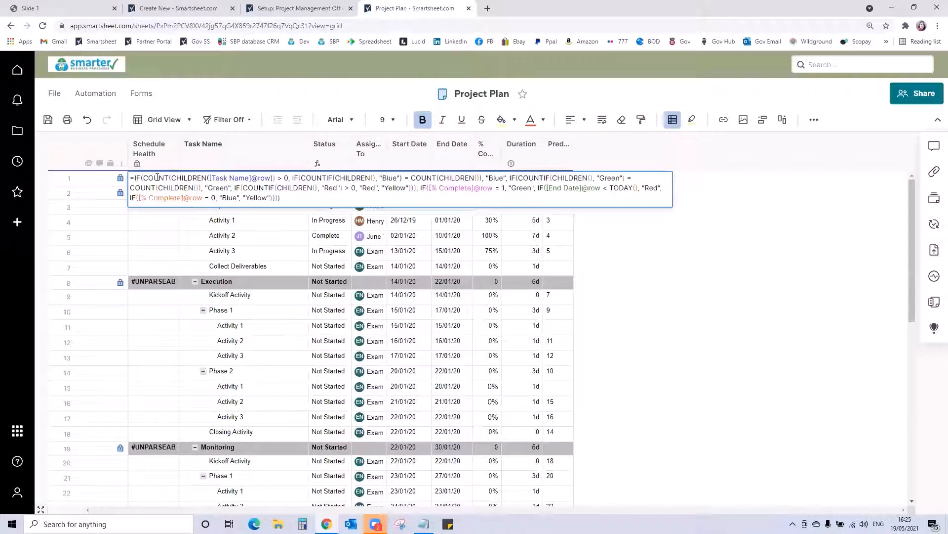
key("Return")
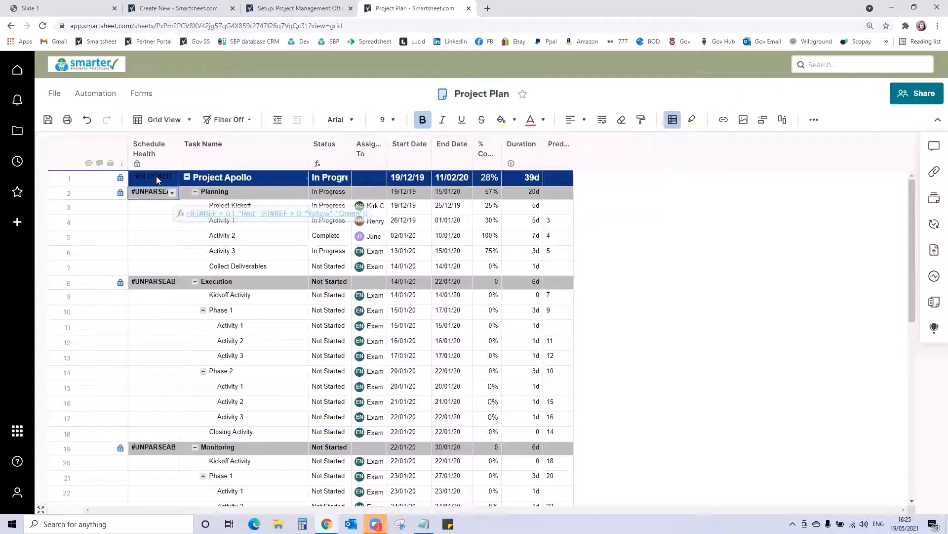
right_click(156, 176)
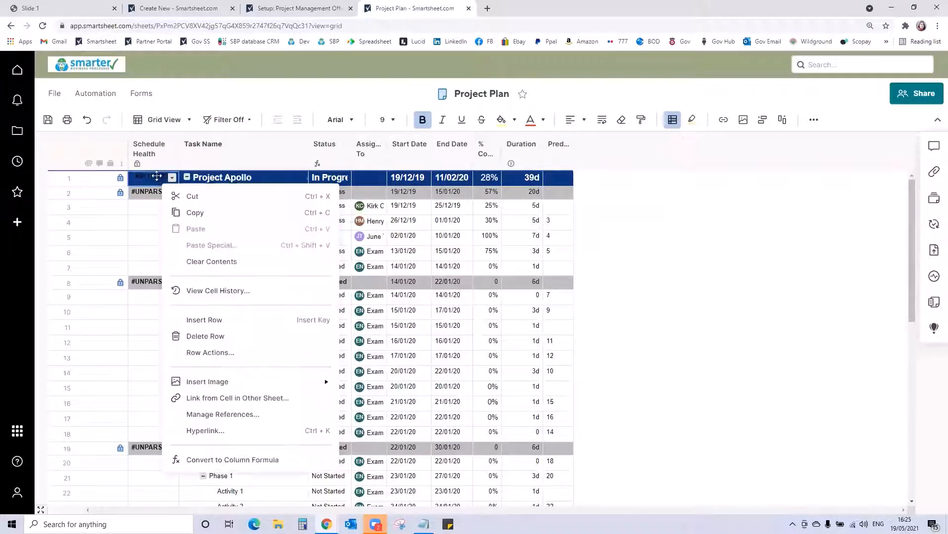
left_click(200, 459)
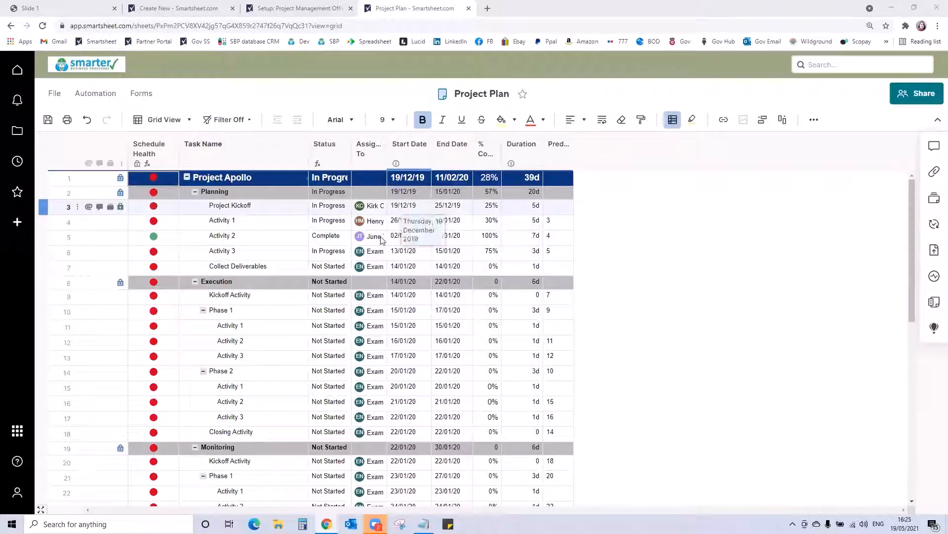
- Fill Activity 3's assignee up to Project Kickoff and clear the start and end dates of Project Kickoff and Collect Deliverables
left_click(381, 255)
left_click_drag(387, 259, 387, 207)
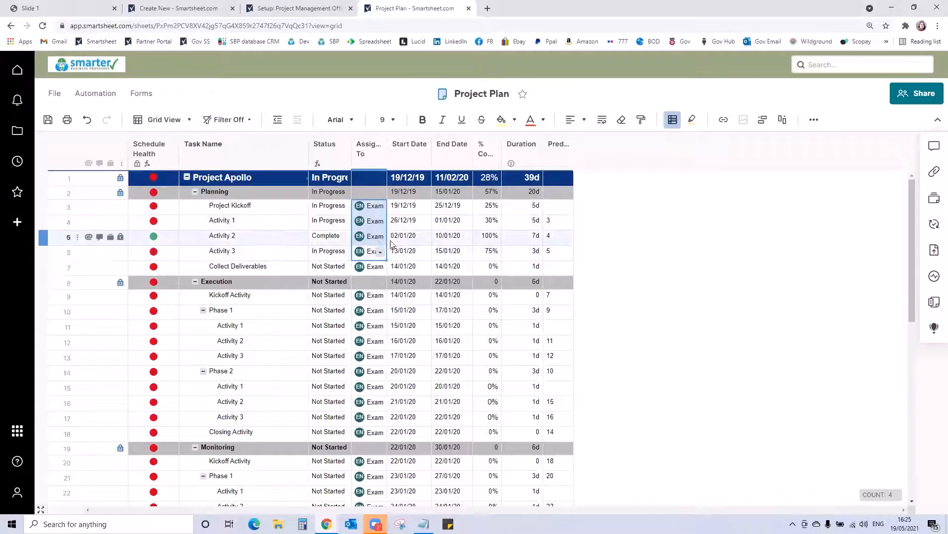
left_click(424, 205)
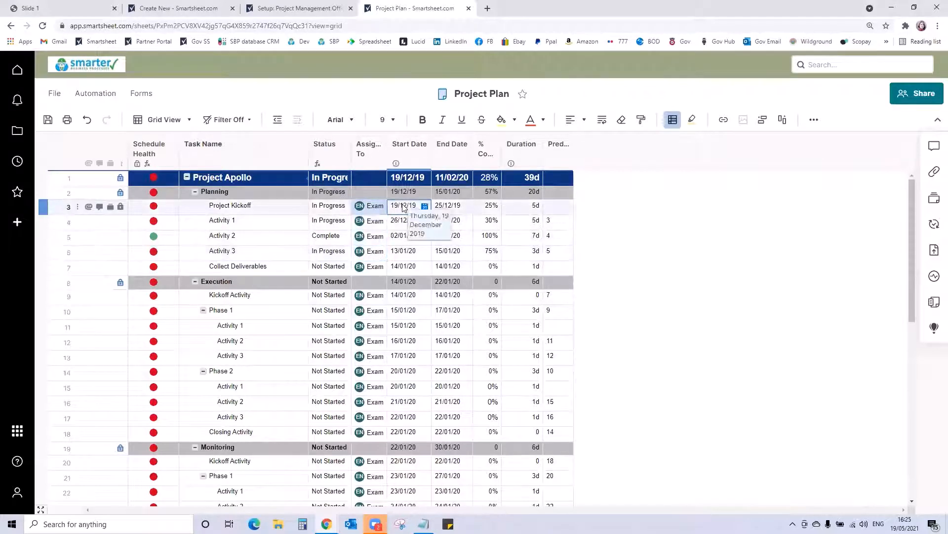
key("Delete")
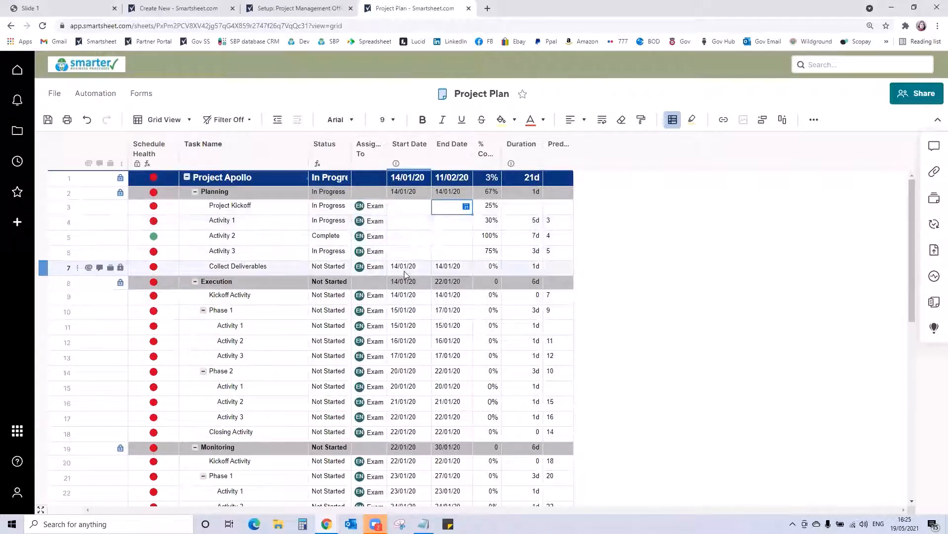
left_click(424, 266)
key("Delete")
left_click(445, 268)
key("Delete")
left_click(406, 205)
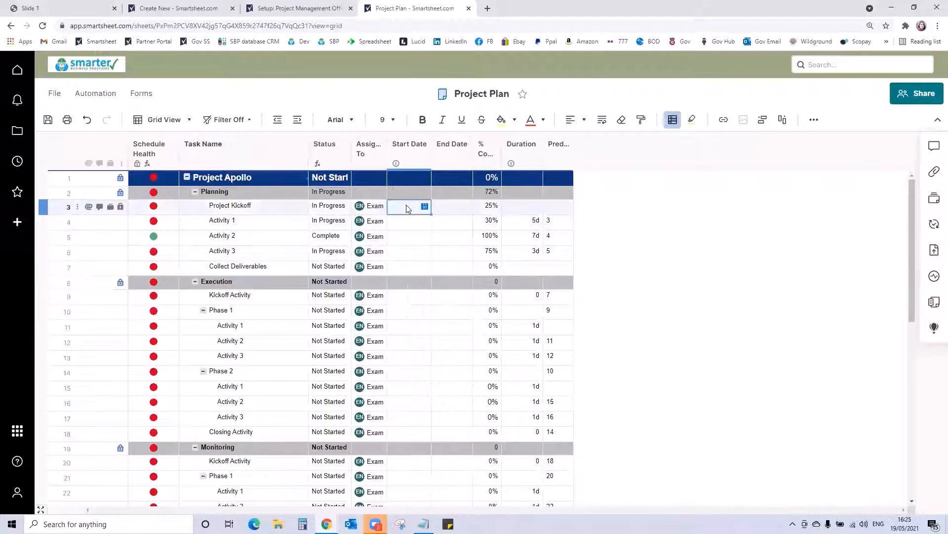
left_click(443, 210)
left_click(450, 269)
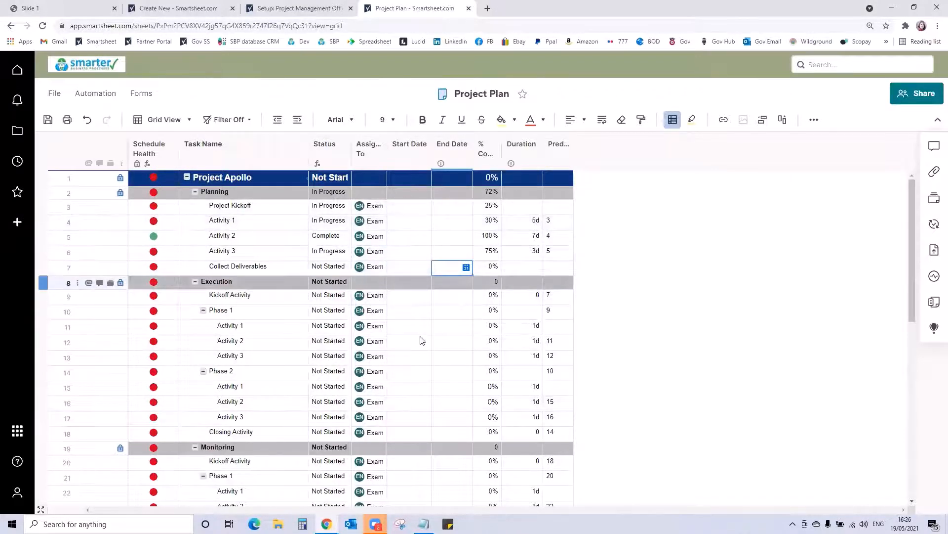
- Fill Collect Deliverables' 0% complete value up through the Planning tasks to Project Kickoff
left_click(499, 270)
left_click_drag(500, 271, 497, 207)
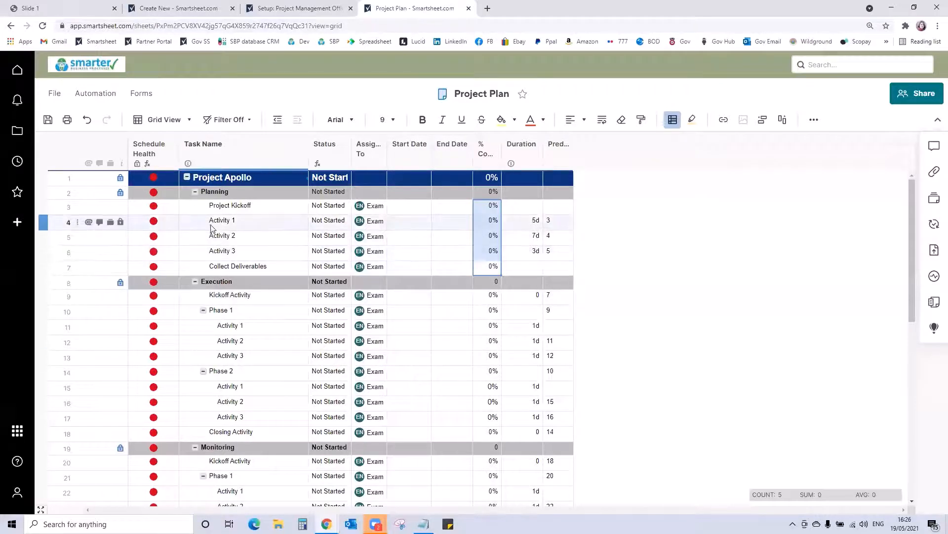
left_click(239, 215)
left_click(238, 238)
left_click(237, 253)
left_click(237, 269)
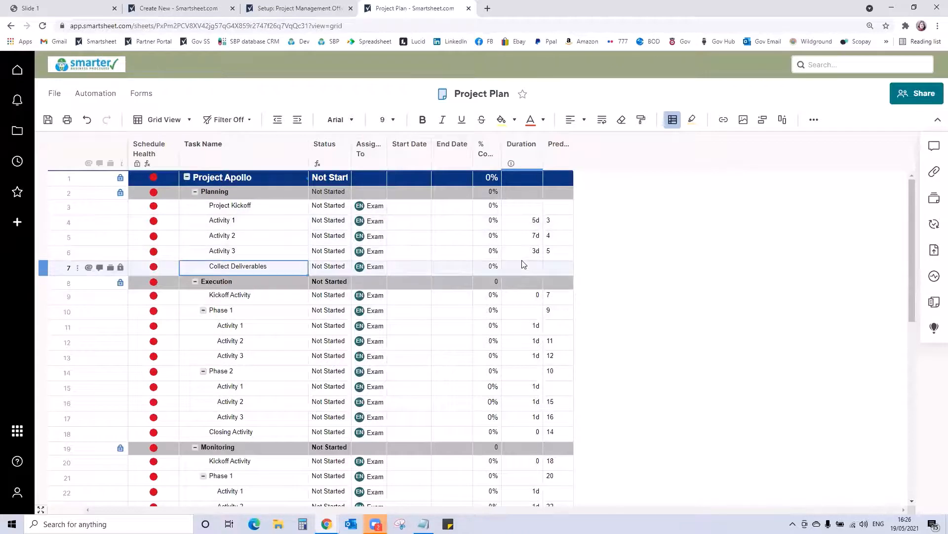
- Set the Collect Deliverables predecessor to 6 and save the Project Plan sheet
left_click(563, 269)
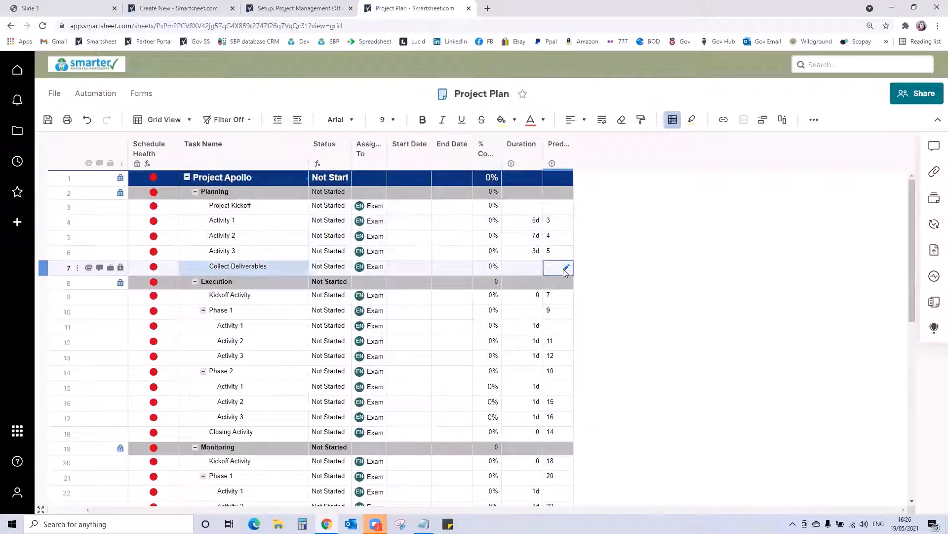
type("6")
key("Return")
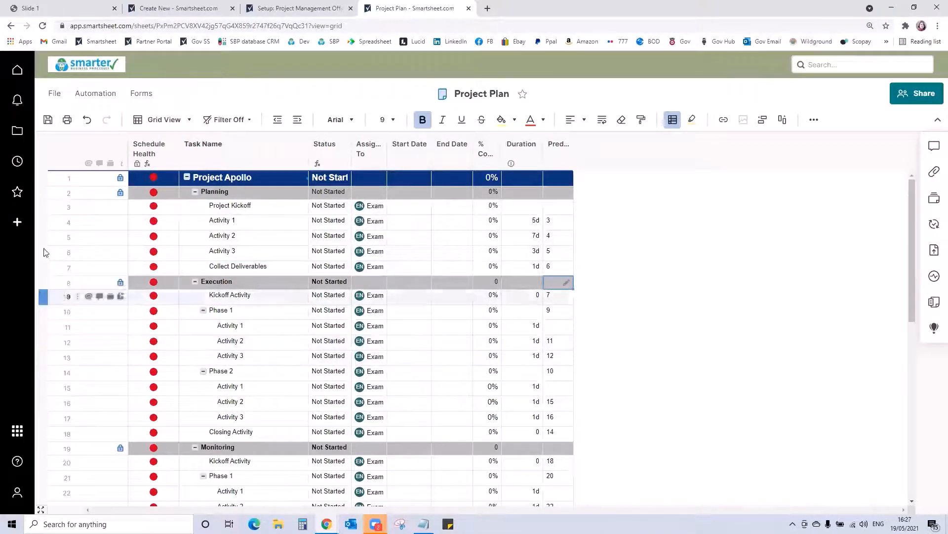
left_click(48, 120)
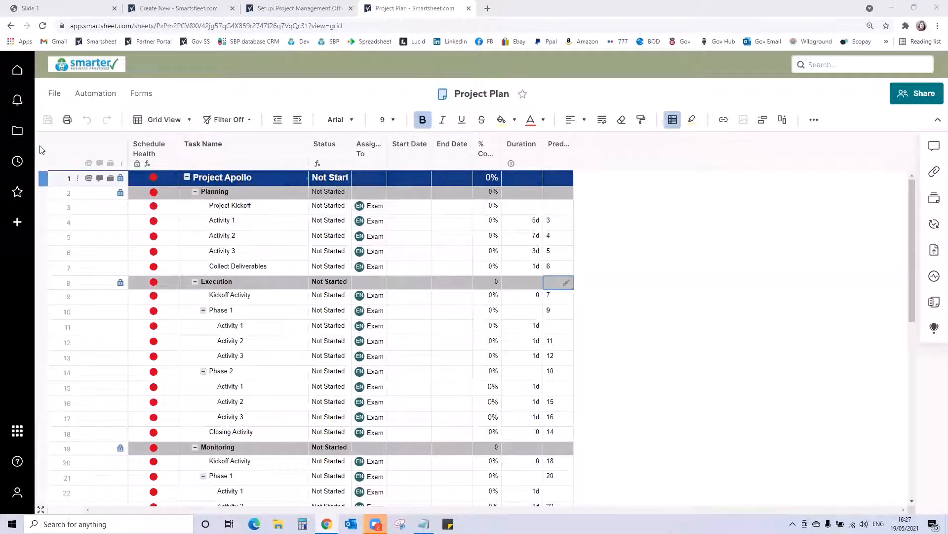
- Open the Project Tracking & Rollup dashboard from the Project Template (Copy for New Projects) folder under Project Level
left_click(17, 132)
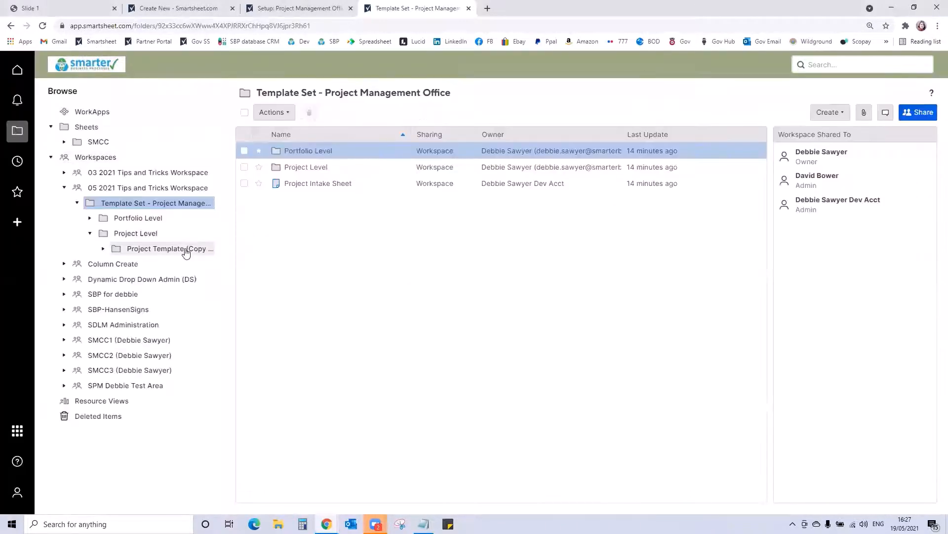
double_click(291, 167)
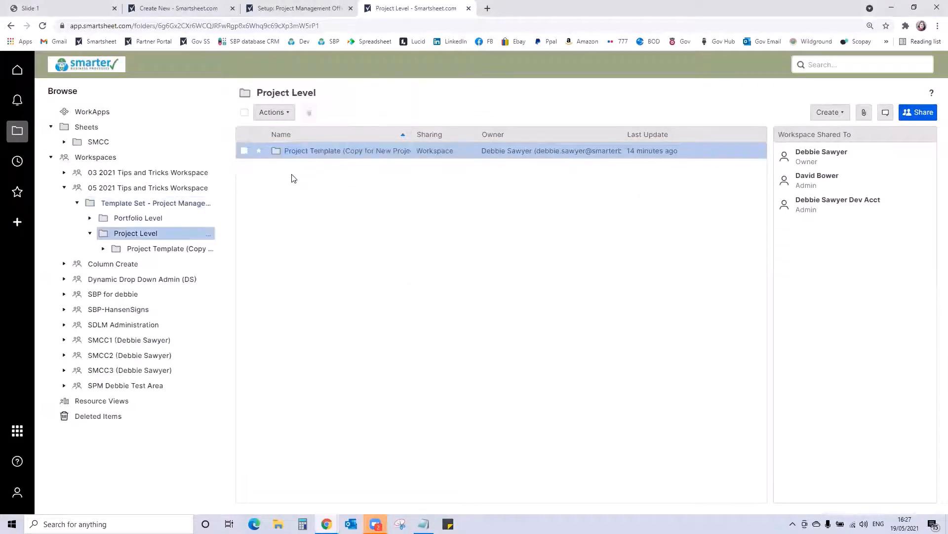
double_click(303, 154)
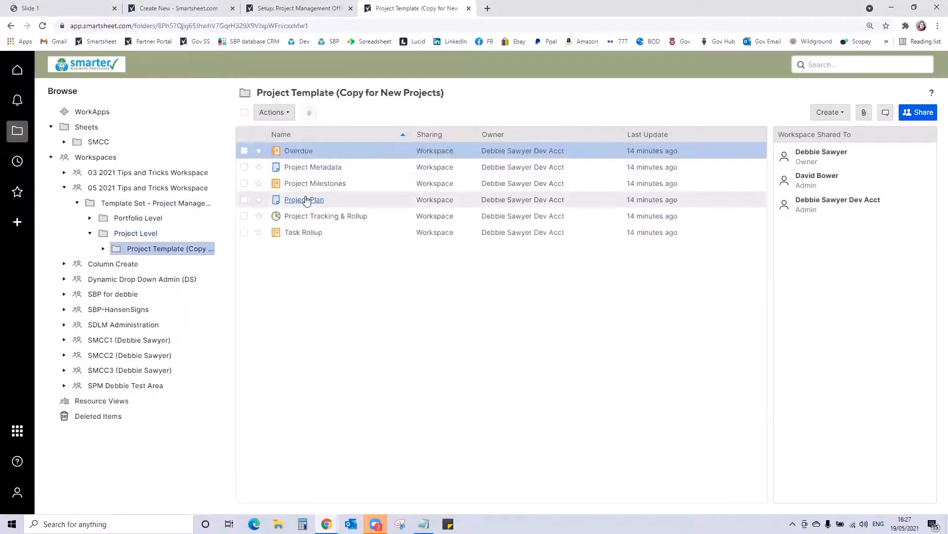
left_click(309, 216)
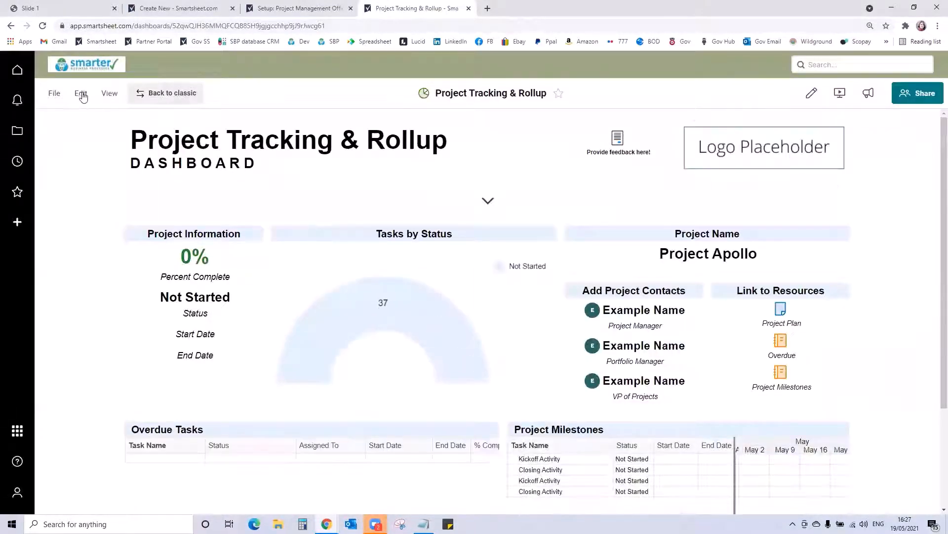
- Replace the dashboard's logo placeholder image with SBP logo.jpg and save the dashboard
left_click(80, 93)
left_click(84, 115)
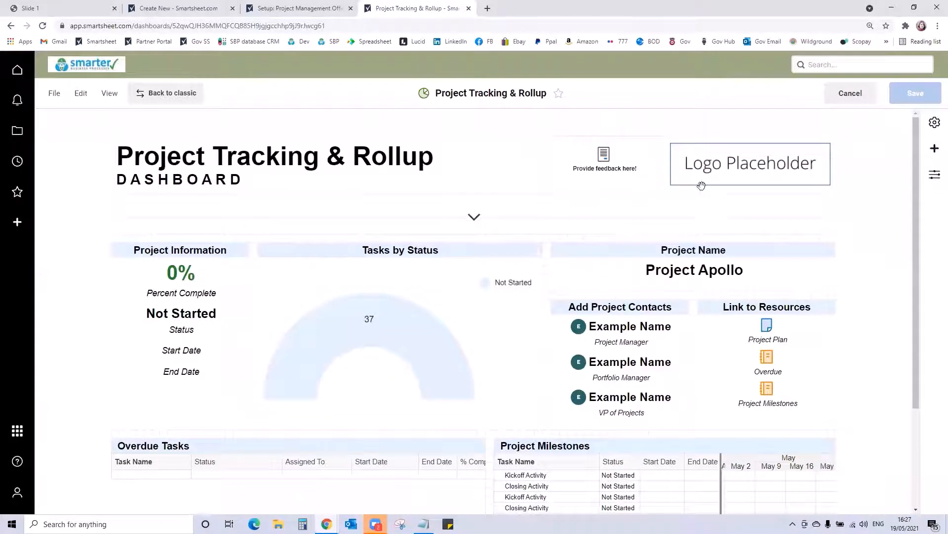
left_click(730, 163)
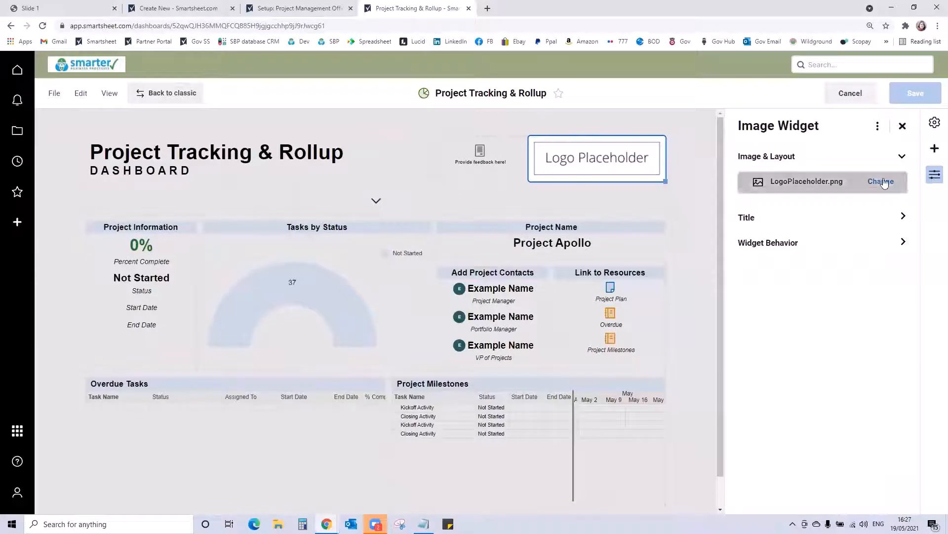
left_click(881, 182)
left_click(818, 202)
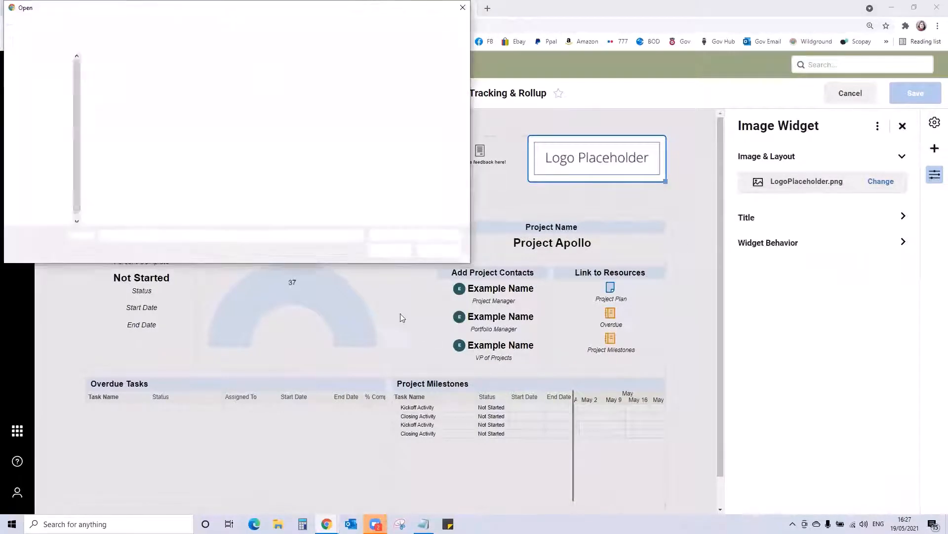
left_click(333, 84)
left_click(391, 251)
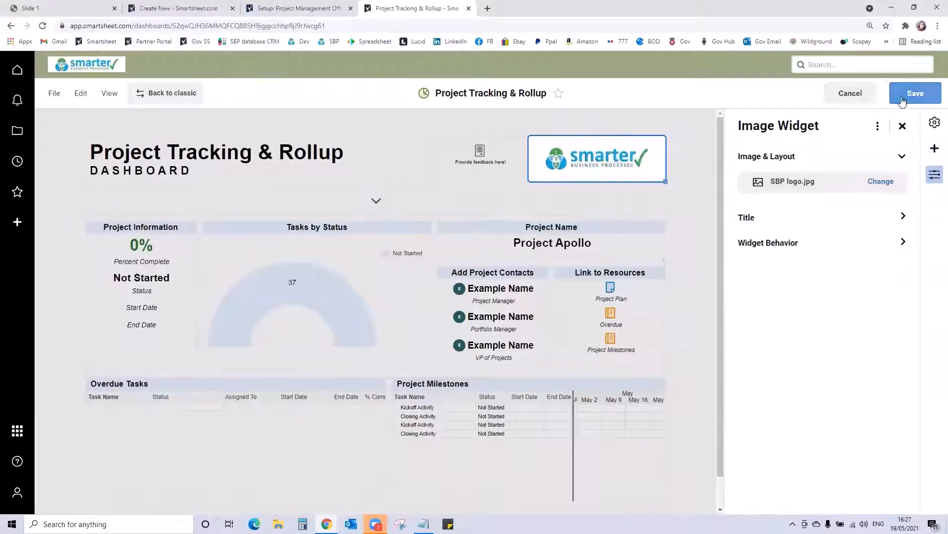
left_click(915, 92)
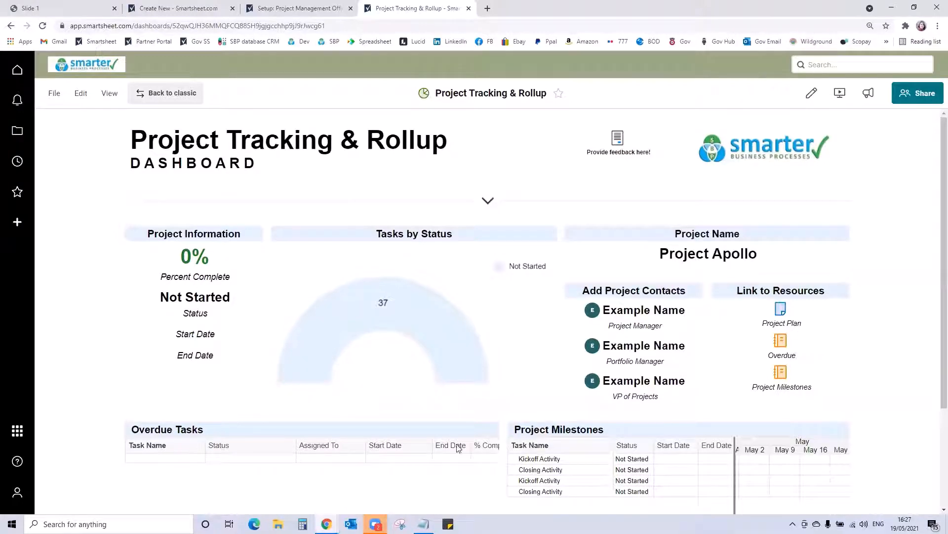
- Open the Portfolio Metrics sheet from the Portfolio Level folder and review its Category 1, Category 2 and Category 3 columns
left_click(19, 133)
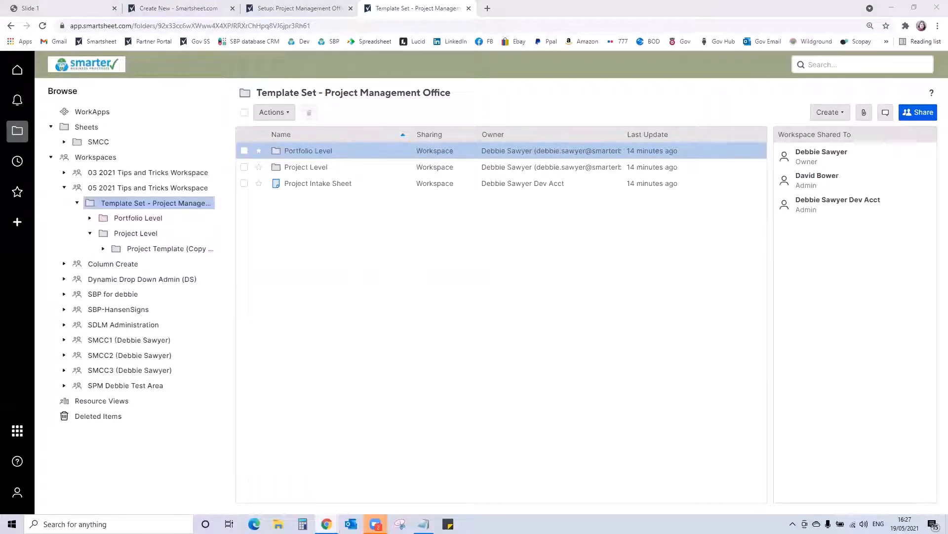
left_click(302, 151)
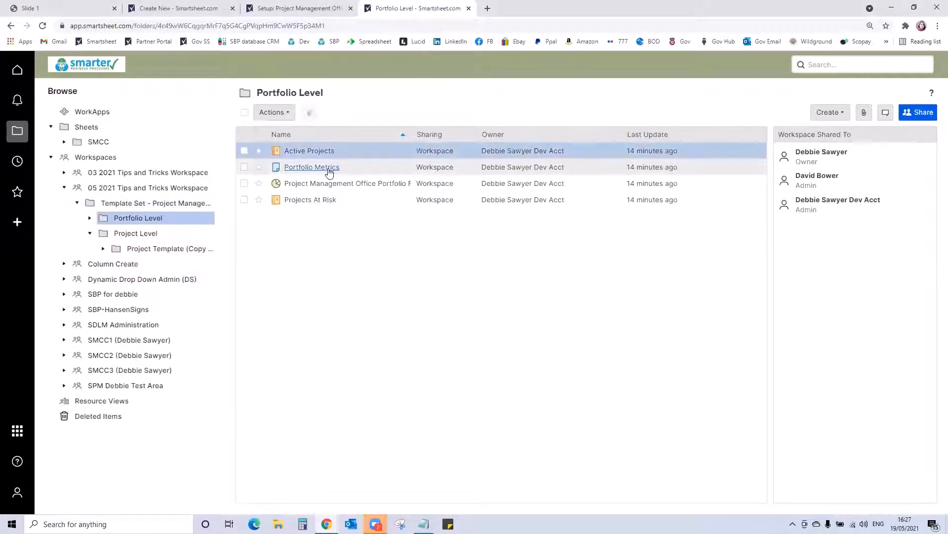
left_click(329, 168)
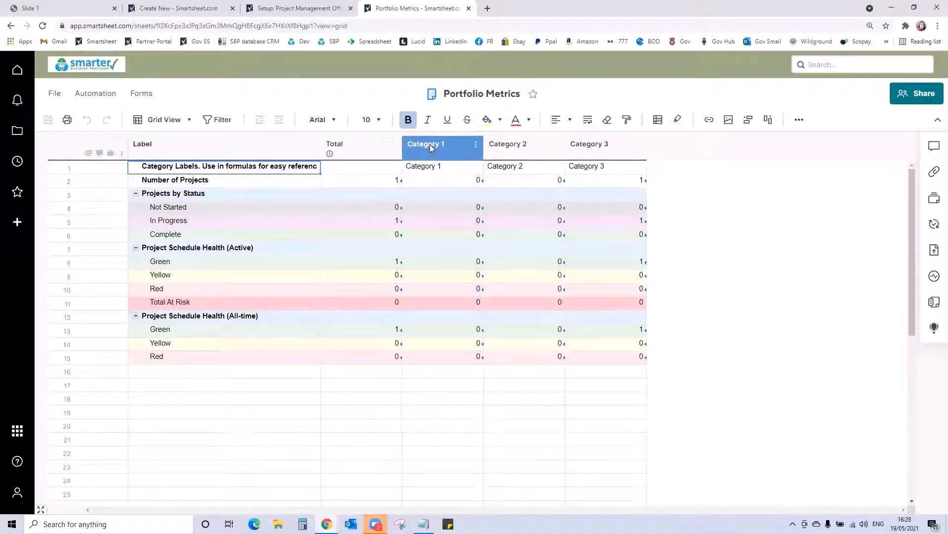
left_click(432, 148)
left_click(504, 149)
left_click(590, 150)
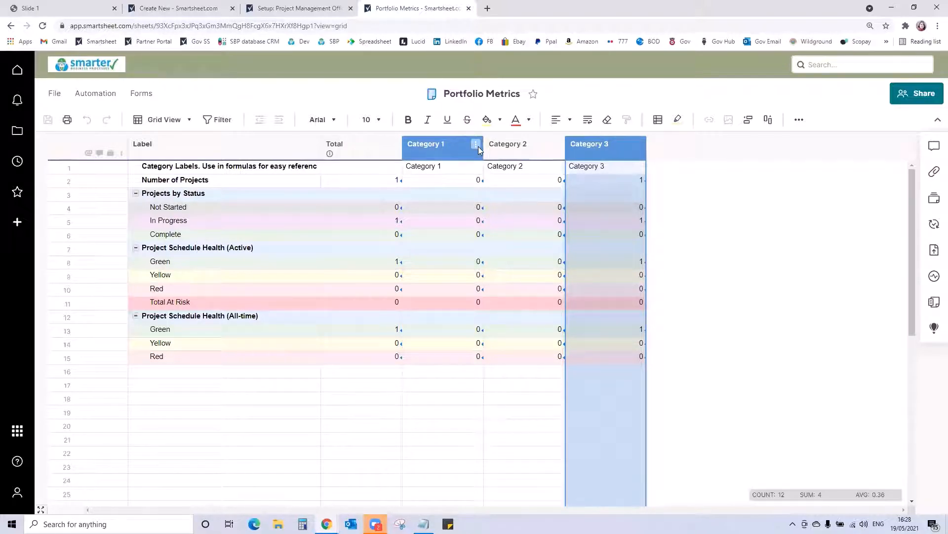
- Rename the Category 1 column to Business Critical, copying the new name
double_click(444, 152)
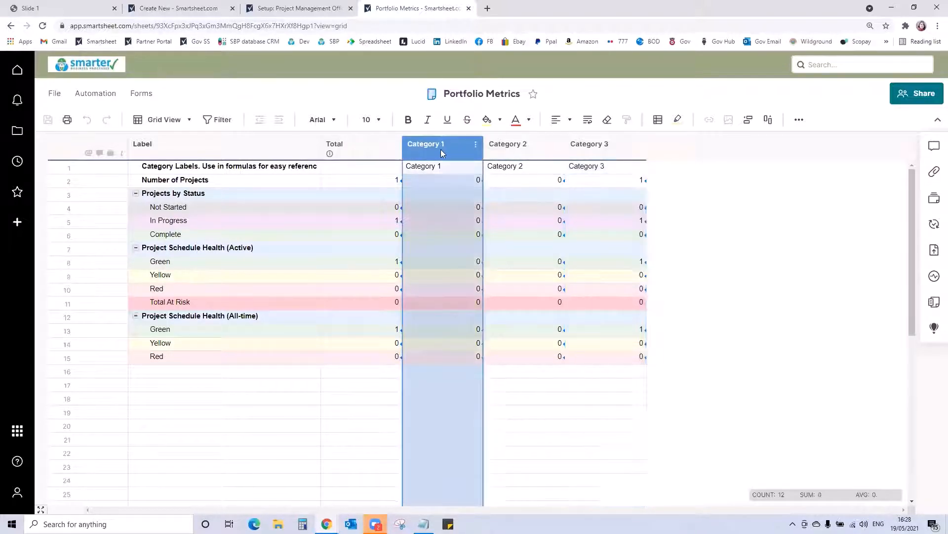
type("Bu")
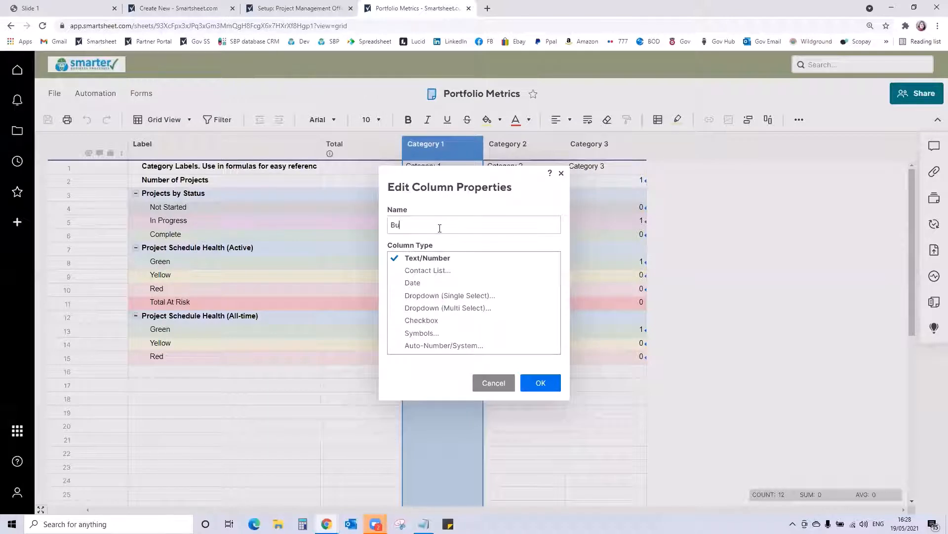
type("siness Critical")
key("ctrl+a")
key("ctrl+c")
left_click(540, 382)
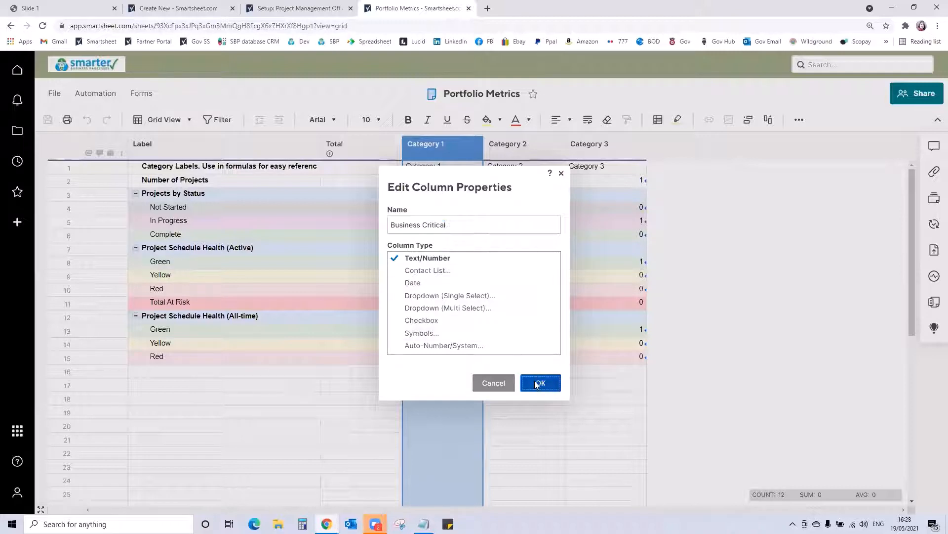
- Replace the category label in row 1 of the Business Critical column with the copied name Business Critical
left_click(446, 168)
left_click(445, 169)
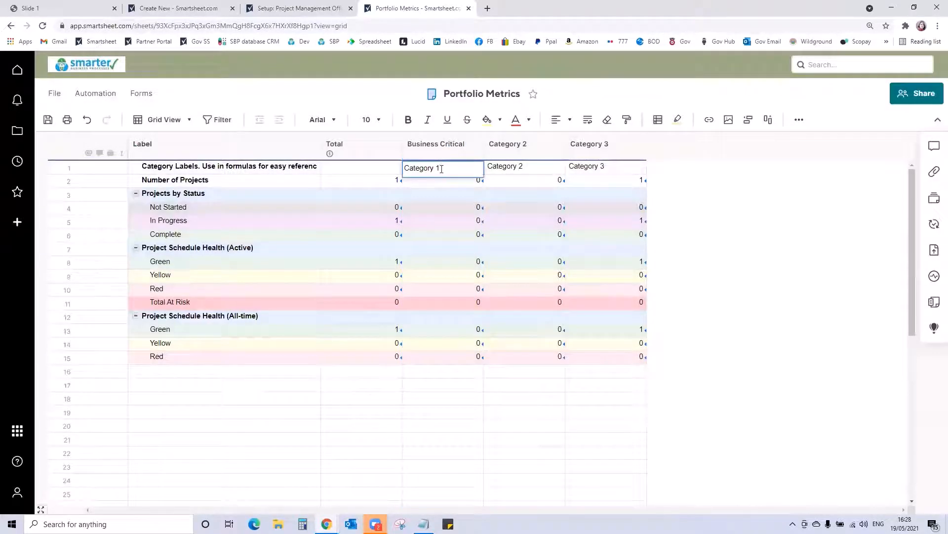
left_click_drag(441, 169, 381, 169)
key("ctrl+v")
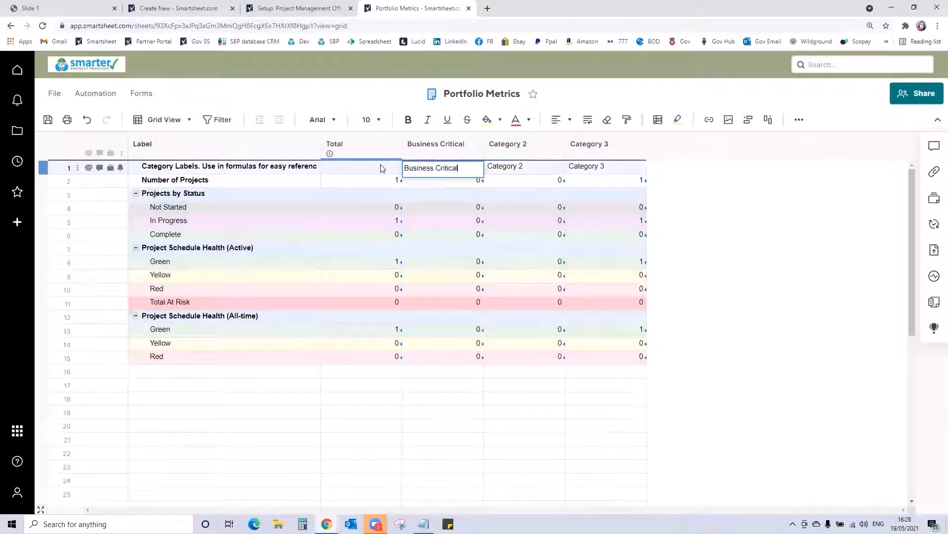
- Rename the Category 2 column to Introducing New, copying the new name
double_click(516, 148)
key("BackSpace")
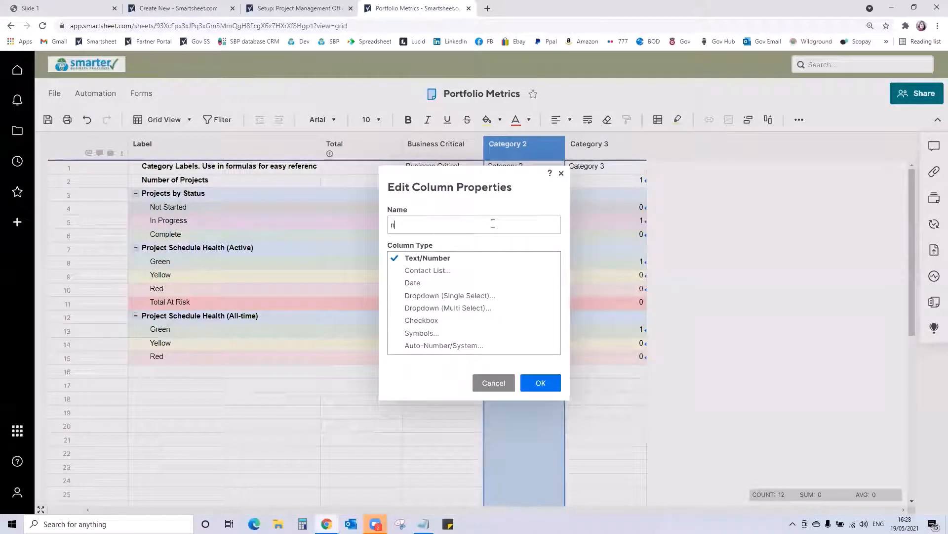
type("Introducing New")
triple_click(493, 223)
key("ctrl+c")
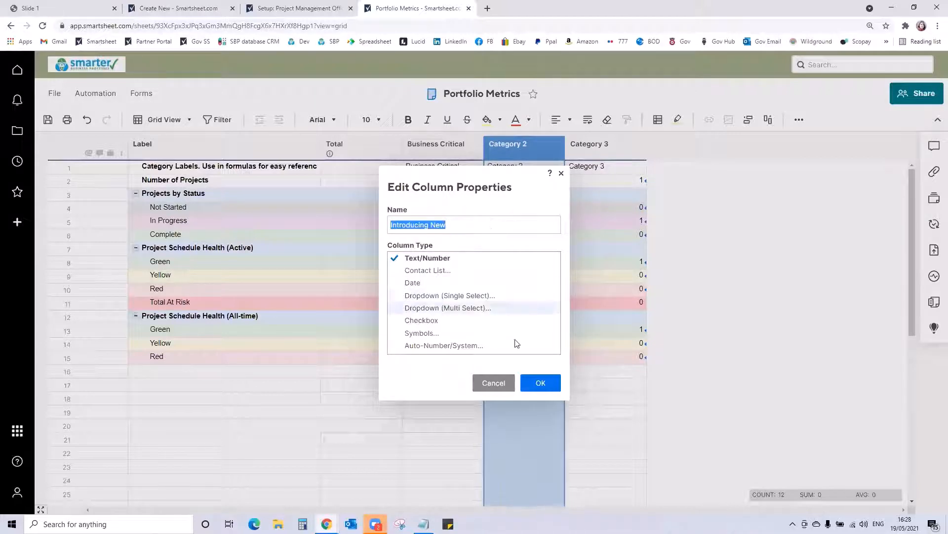
left_click(540, 382)
- Replace the category label in row 1 of the Introducing New column with the copied name Introducing New
double_click(529, 170)
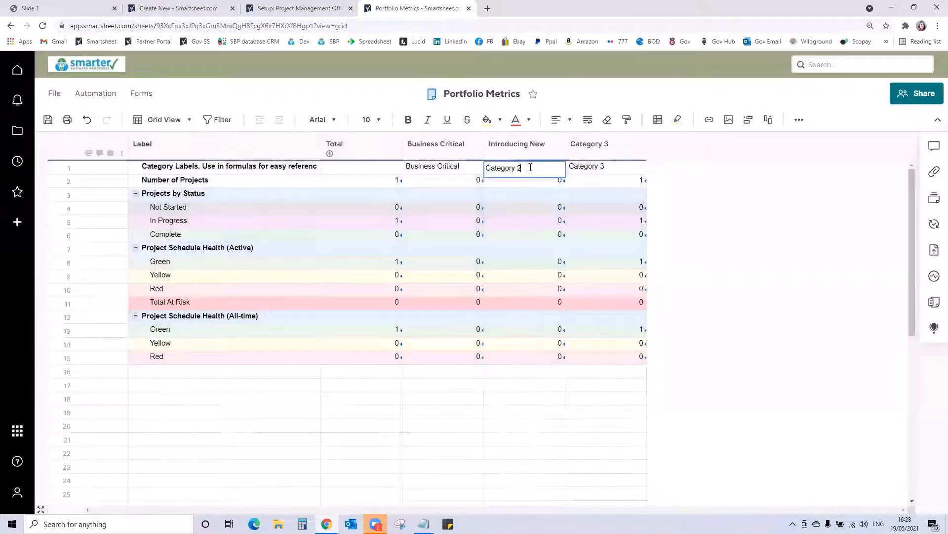
key("ctrl+v")
left_click_drag(521, 168, 478, 170)
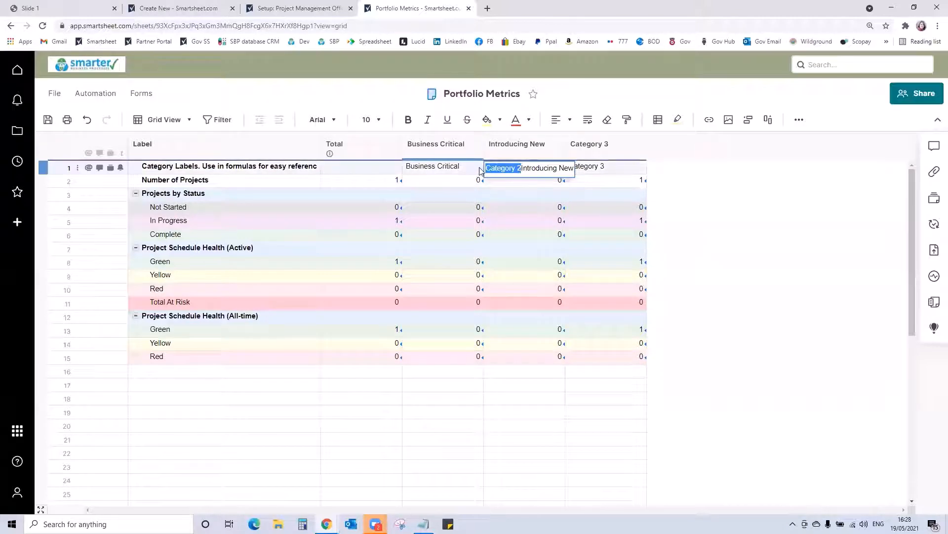
key("BackSpace")
- Rename the Category 3 column to Implementing Change and paste the same name as its category label in row 1
double_click(603, 144)
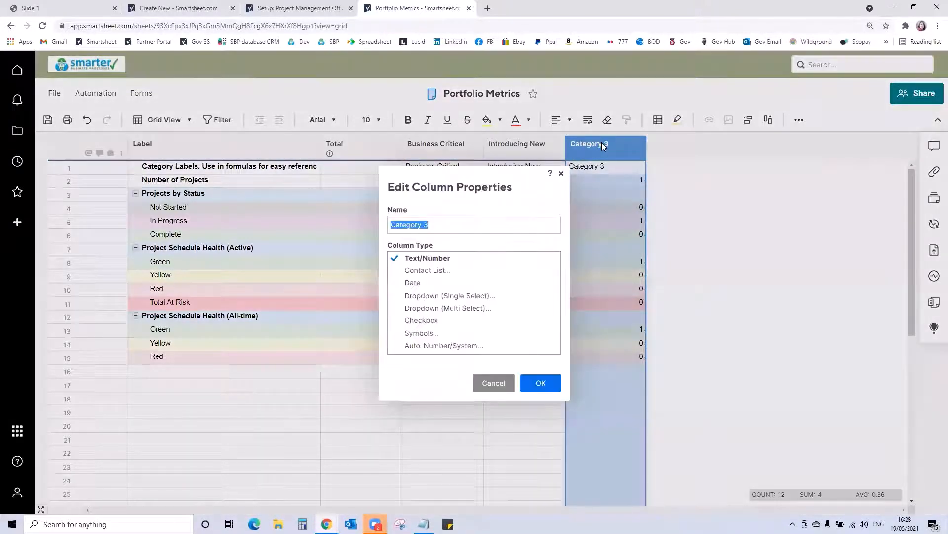
type("Implemen")
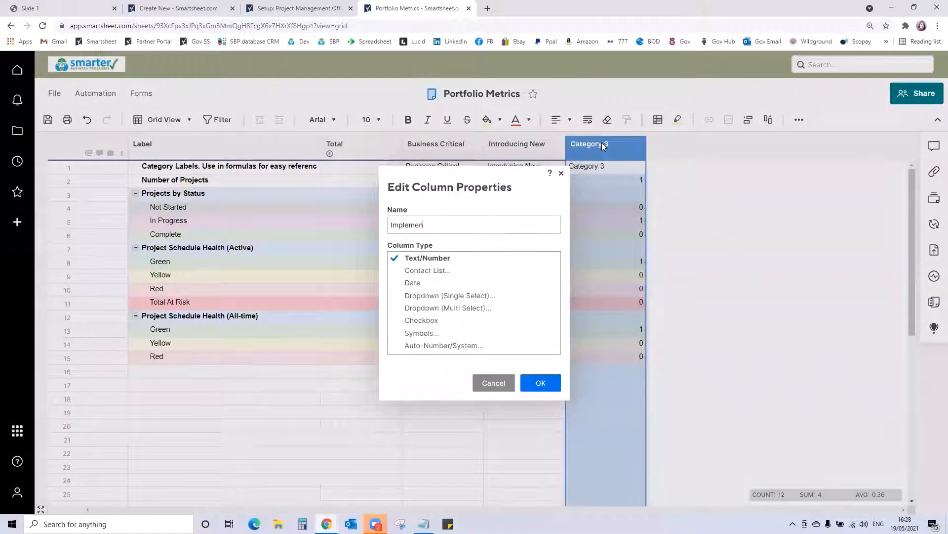
type("ting Change")
key("ctrl+a")
key("ctrl+c")
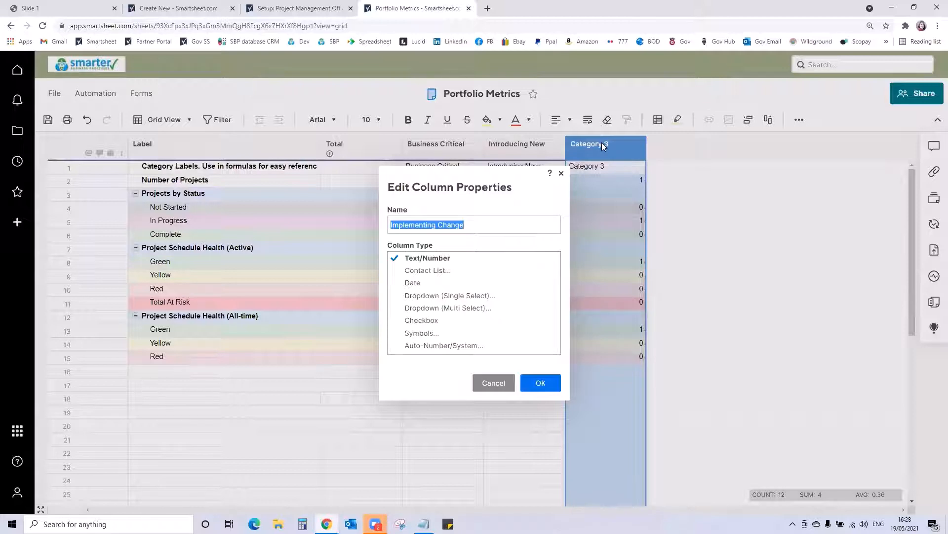
left_click(548, 380)
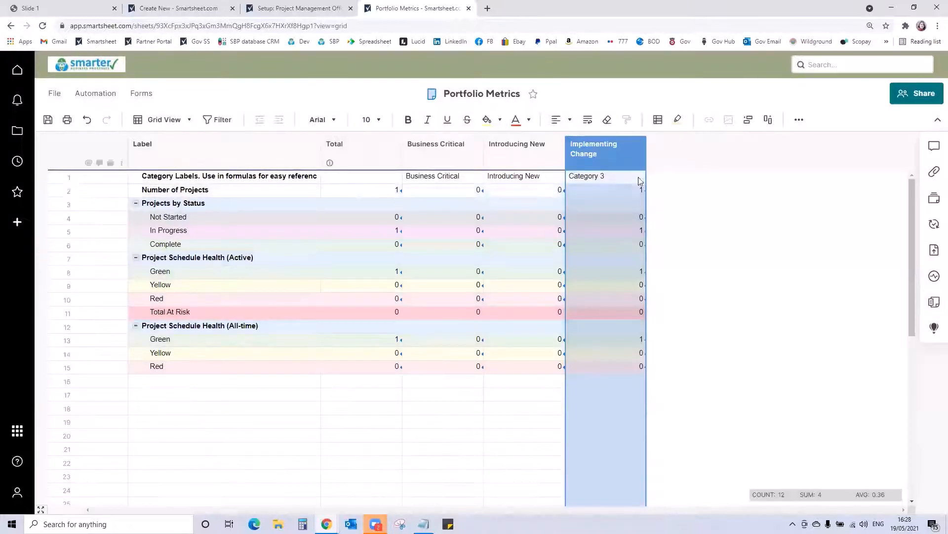
left_click(616, 178)
key("ctrl+v")
- Insert a Text/Number column named Business as usual to the right of Implementing Change, copying the name
left_click(629, 149)
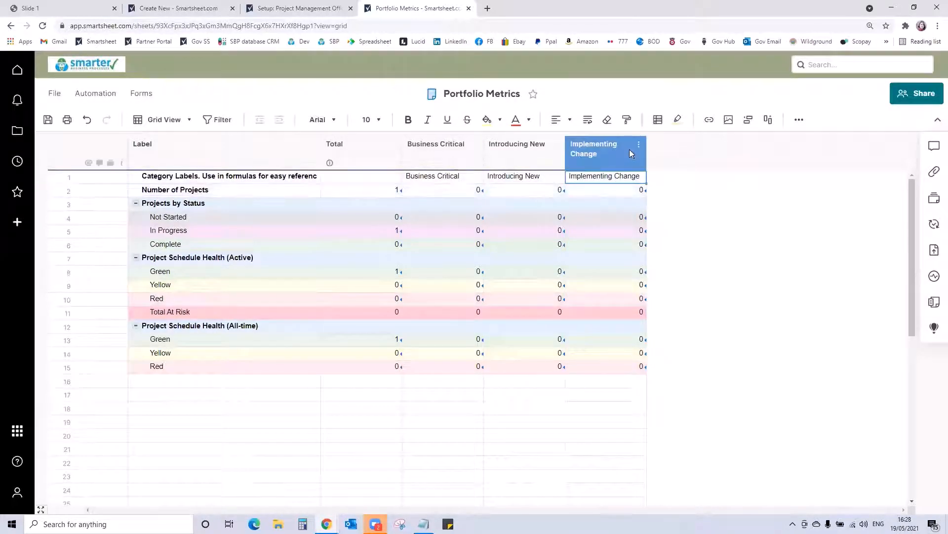
left_click(629, 151)
left_click(691, 188)
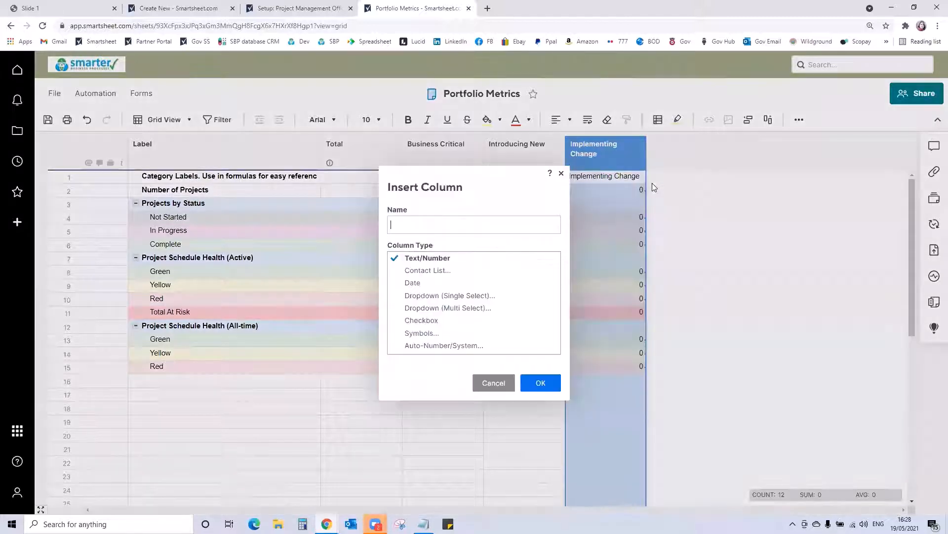
left_click(521, 227)
type("Business as usual")
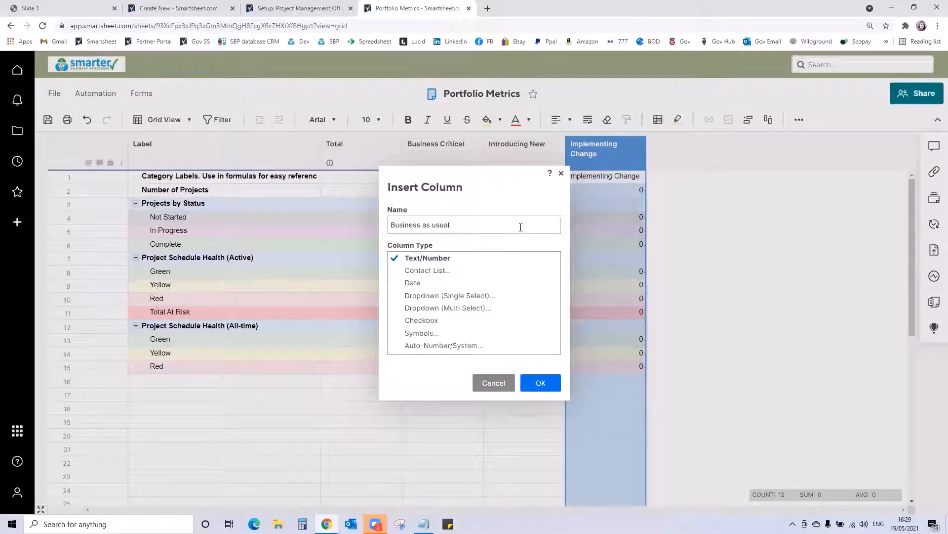
key("ctrl+a")
key("ctrl+c")
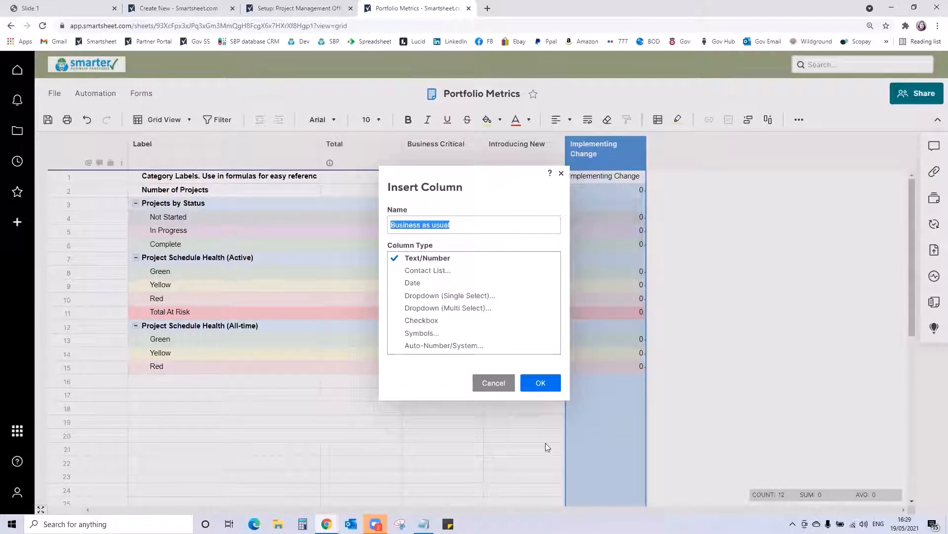
left_click(543, 383)
- Paste Business as usual as the new column's row 1 label and fill the Implementing Change formulas from rows 2 to 15 across into it
left_click(671, 175)
key("ctrl+v")
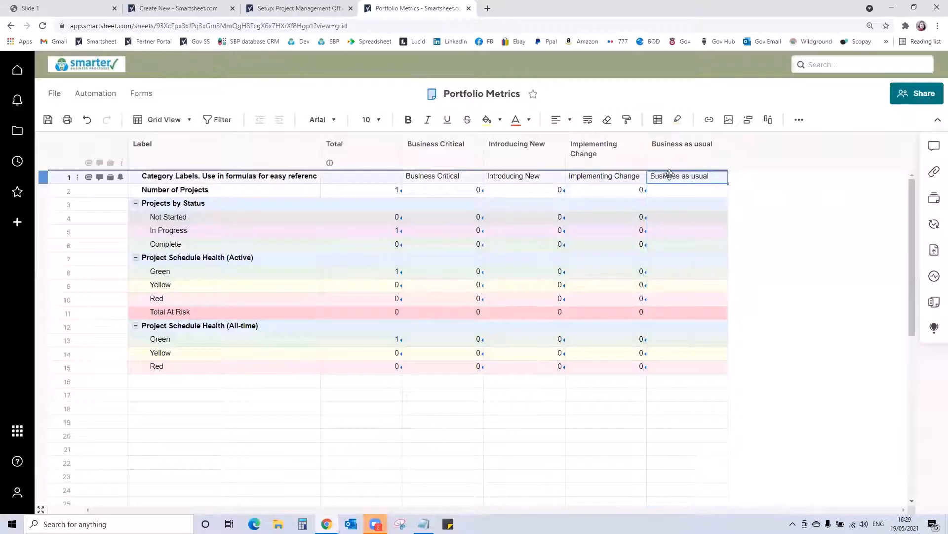
left_click_drag(625, 190, 670, 346)
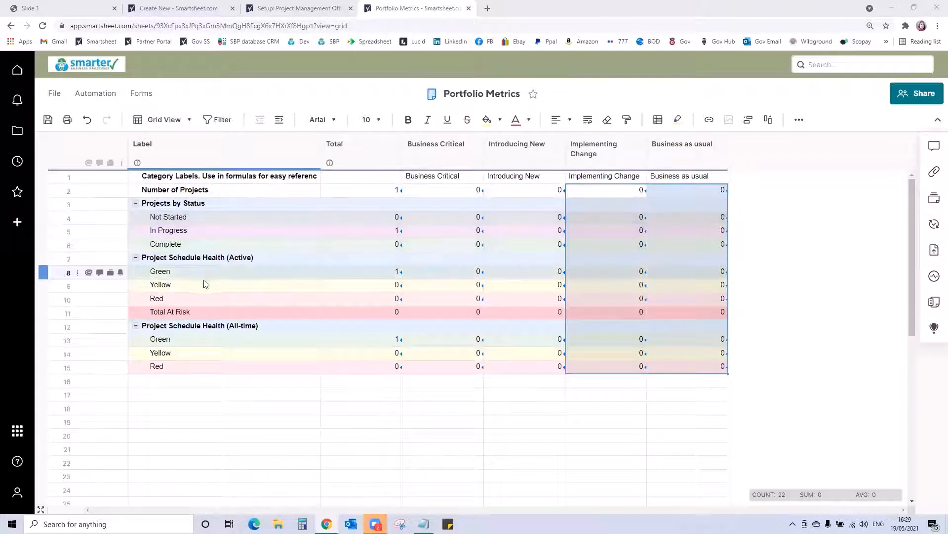
- Insert a row labelled Blue above Total At Risk and fill the Red row's formulas down into it from Total to Business as usual
left_click(177, 272)
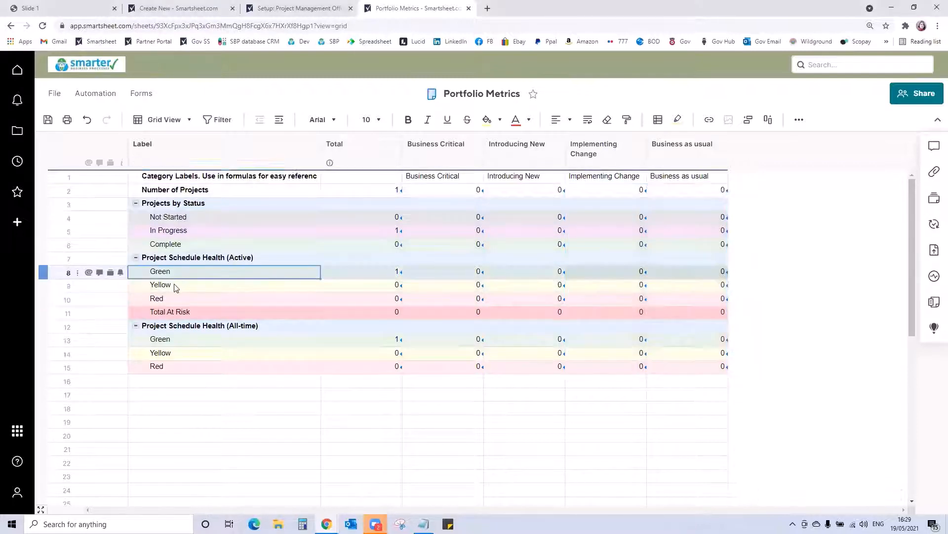
left_click(175, 286)
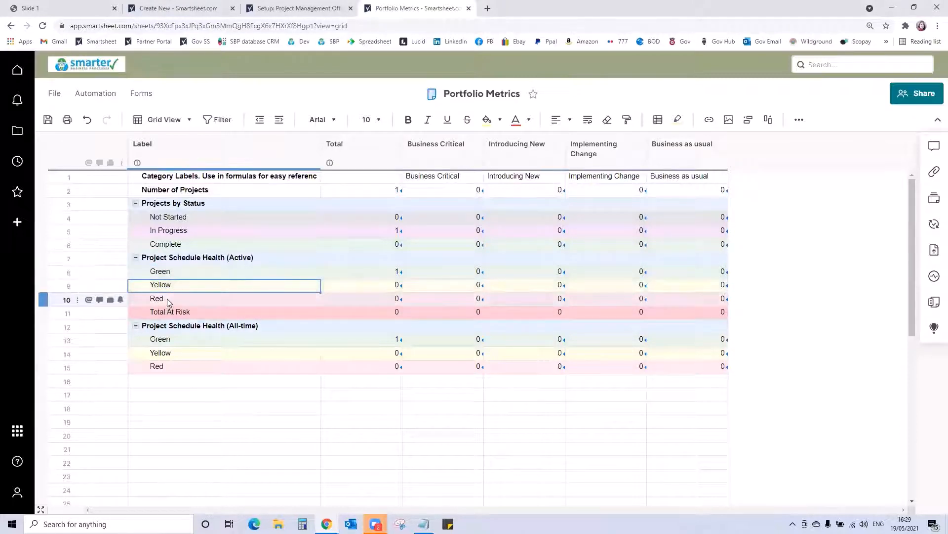
right_click(66, 316)
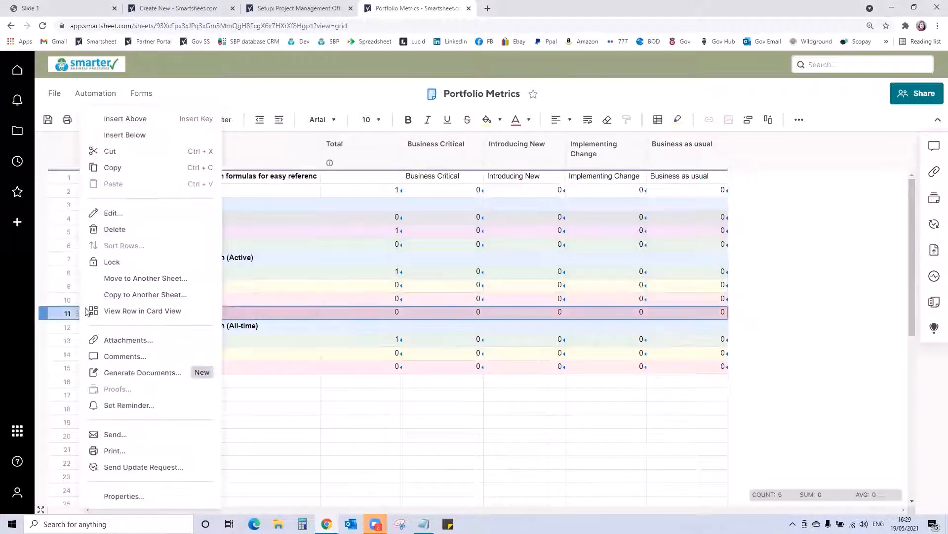
left_click(125, 118)
left_click(170, 313)
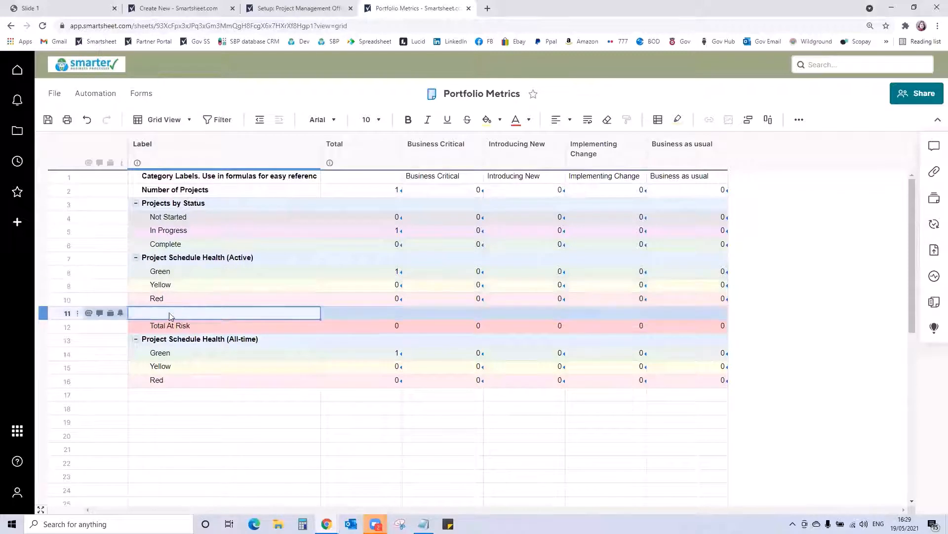
type("Blue")
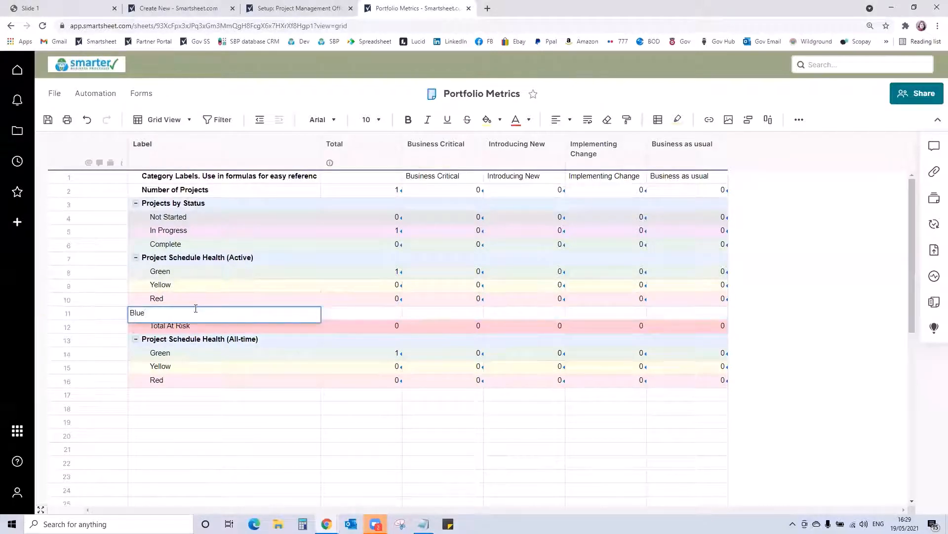
key("Tab")
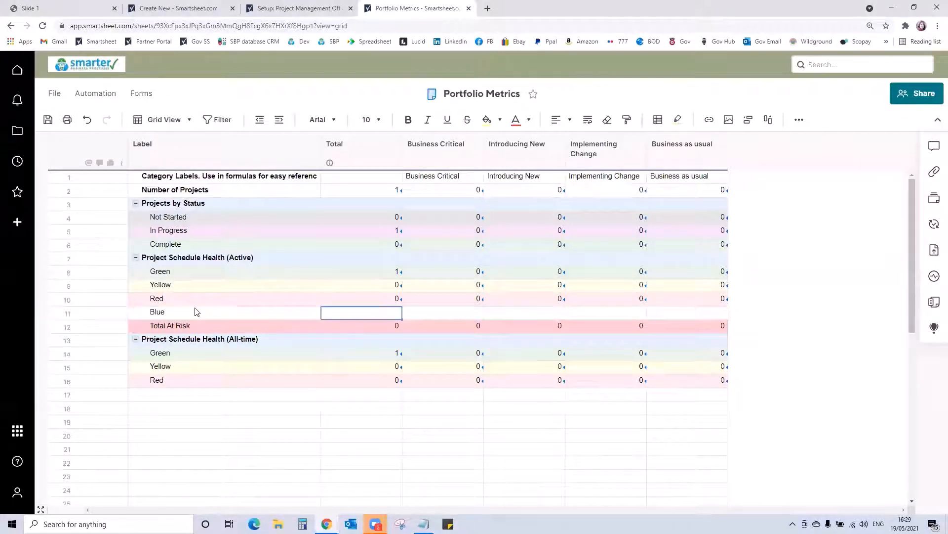
left_click(391, 299)
left_click_drag(390, 300, 728, 313)
- Add a Blue row below Red in the Project Schedule Health (All-time) section
left_click(201, 395)
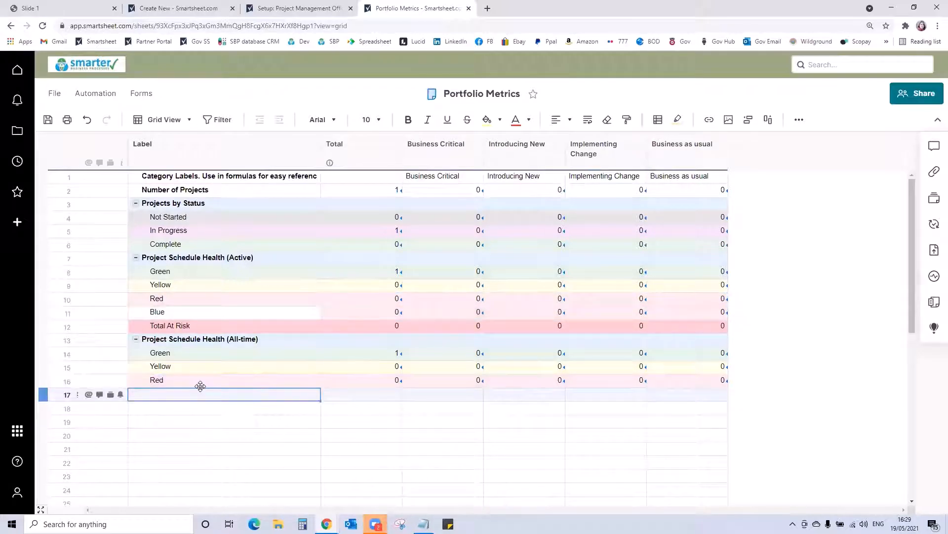
type("Blue")
key("Tab")
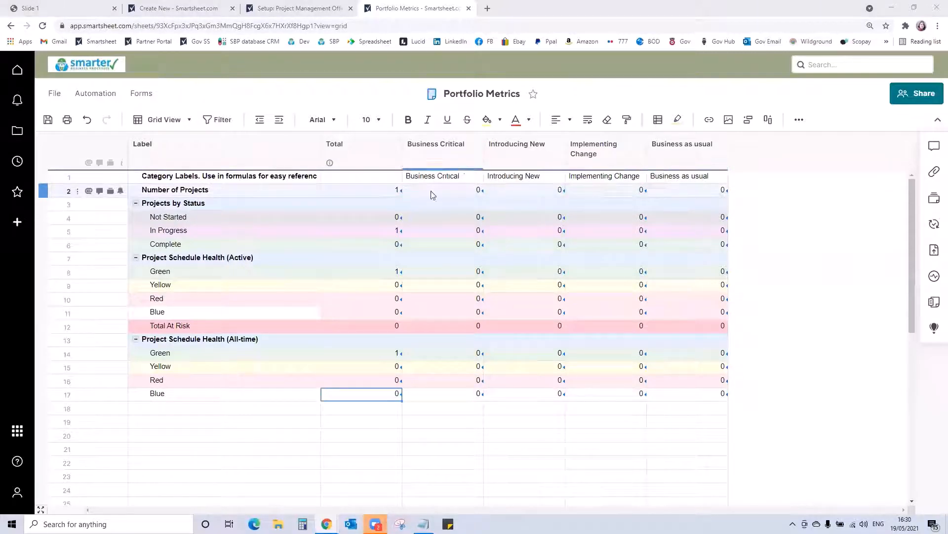
- Subtract 1 in the Total column formulas for Number of Projects and the In Progress status
left_click(381, 193)
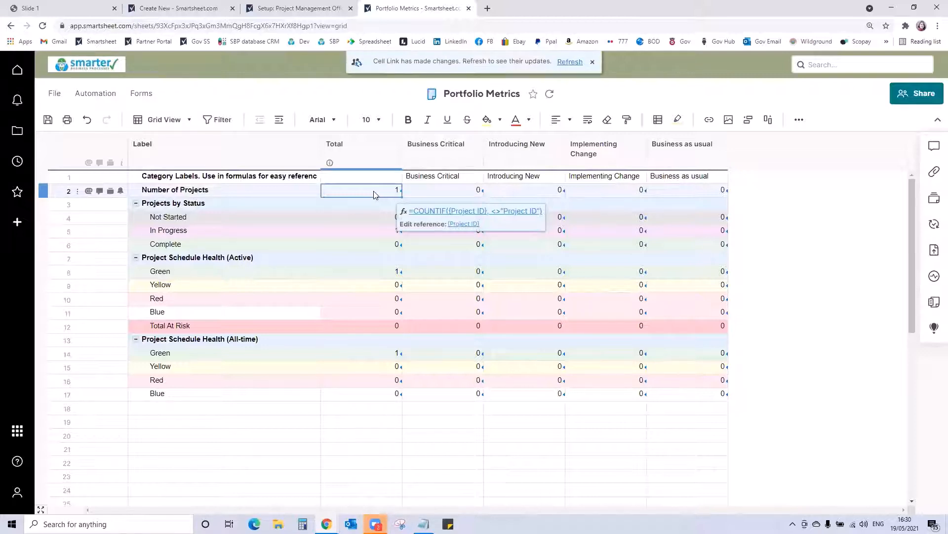
left_click(416, 212)
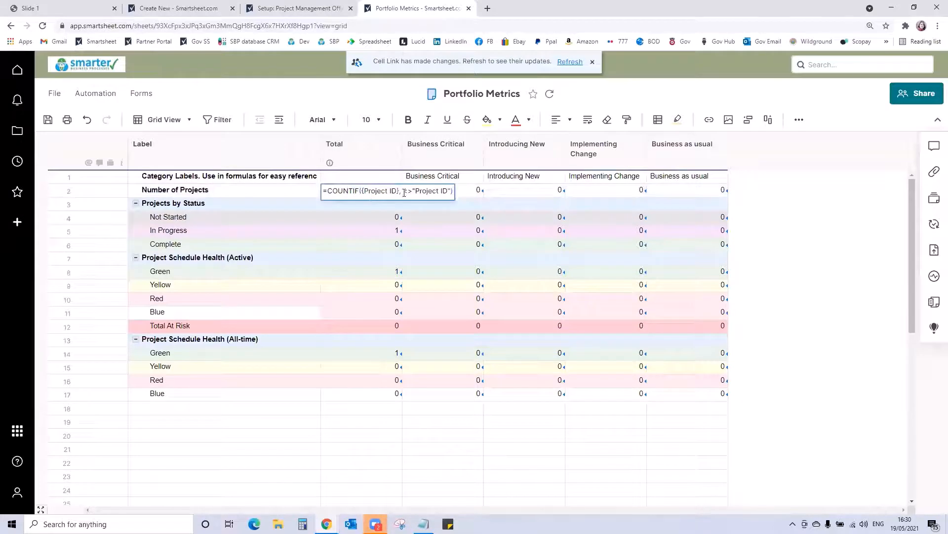
key("Return")
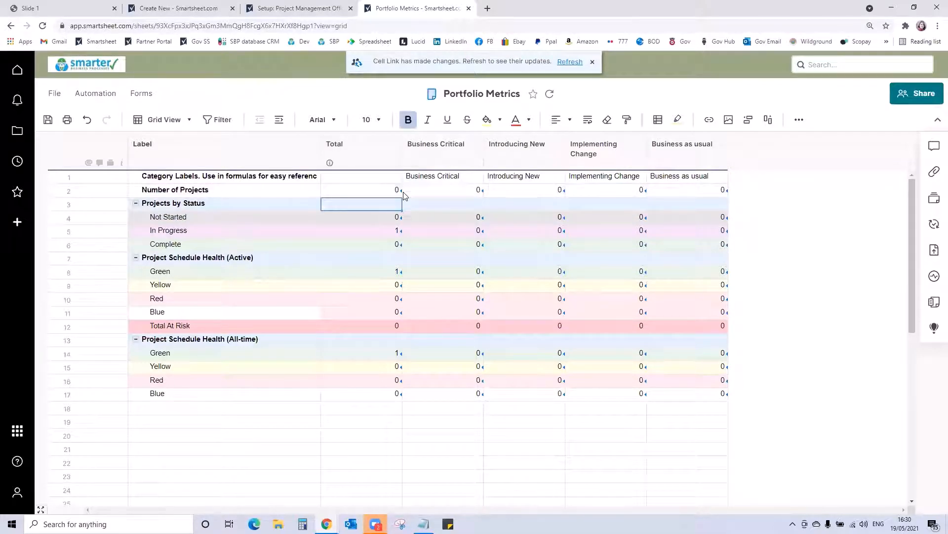
left_click(351, 232)
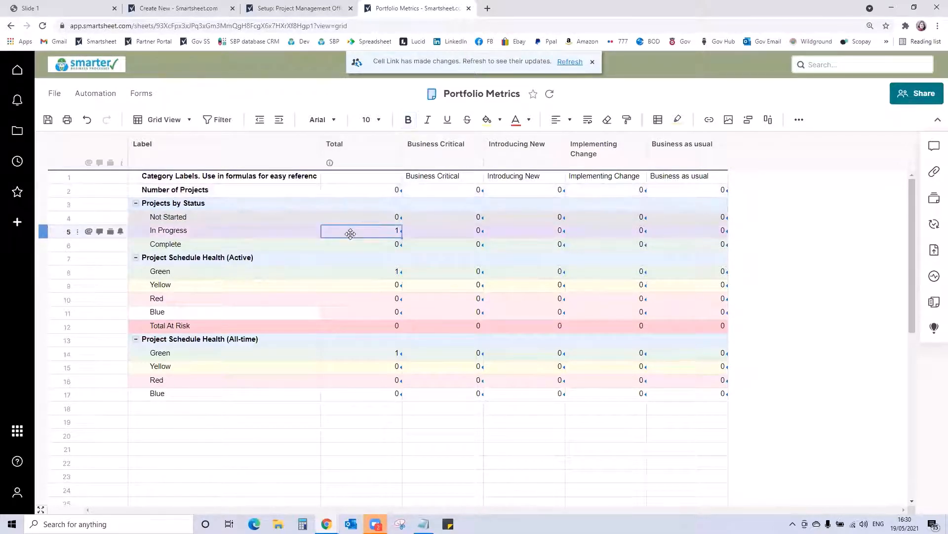
right_click(361, 232)
left_click(357, 233)
double_click(359, 233)
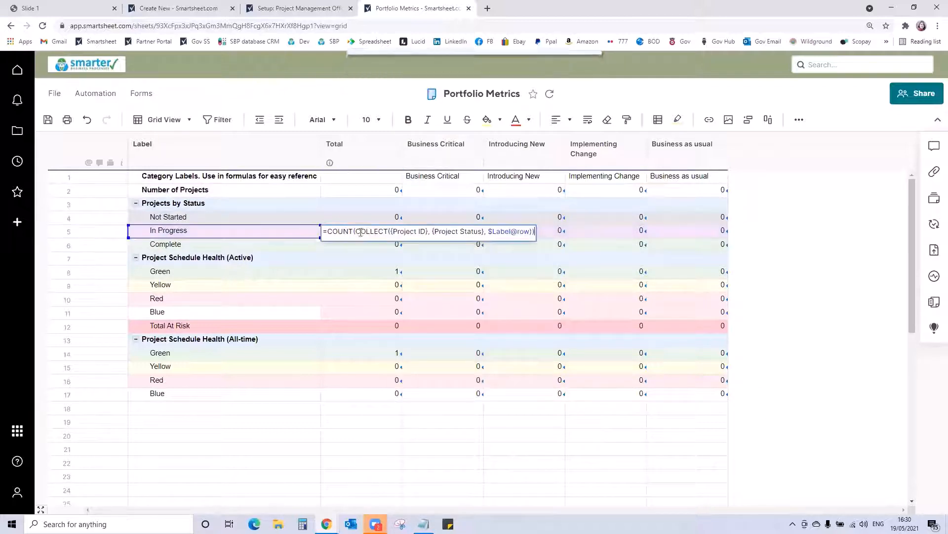
key("Return")
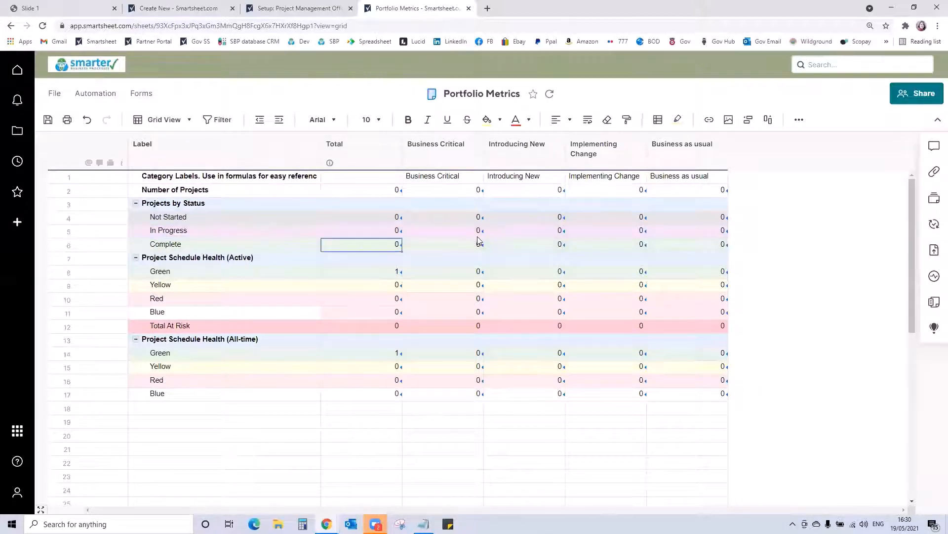
- Subtract 1 in the Total column formulas for the Green and Blue rows of Project Schedule Health (All-time)
double_click(368, 354)
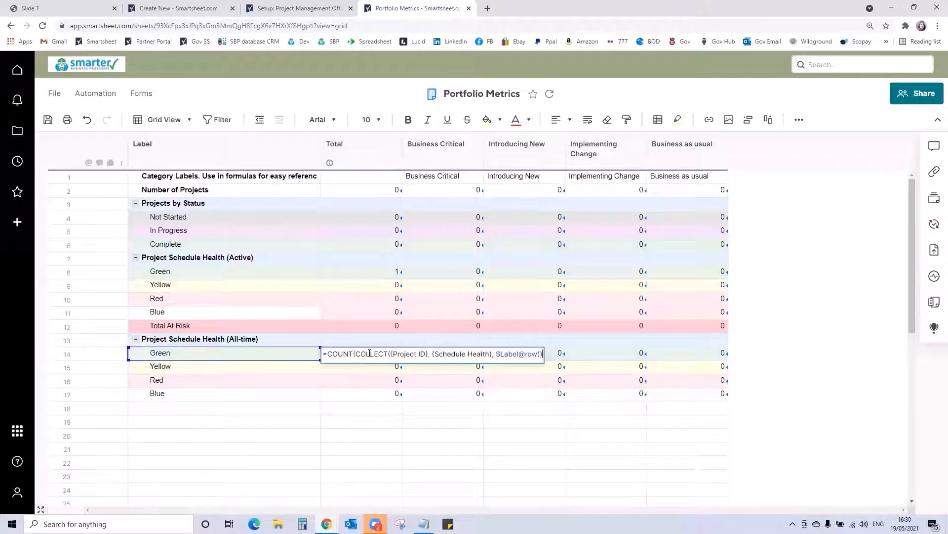
key("Return")
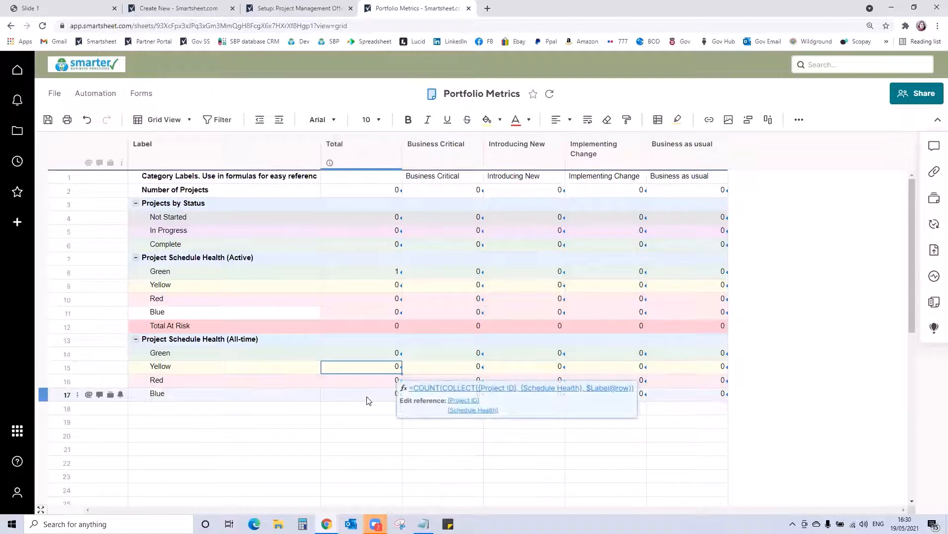
left_click(367, 395)
left_click(368, 396)
type("-1")
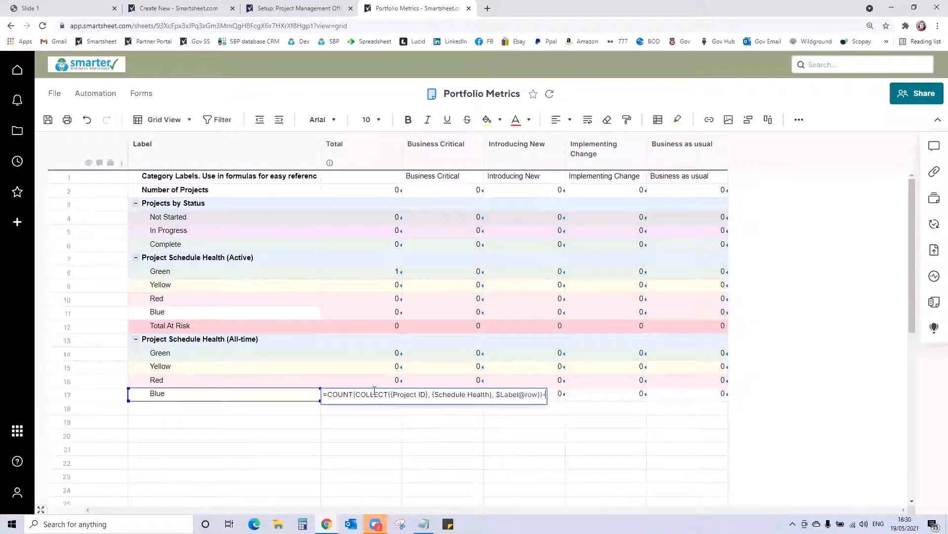
key("Return")
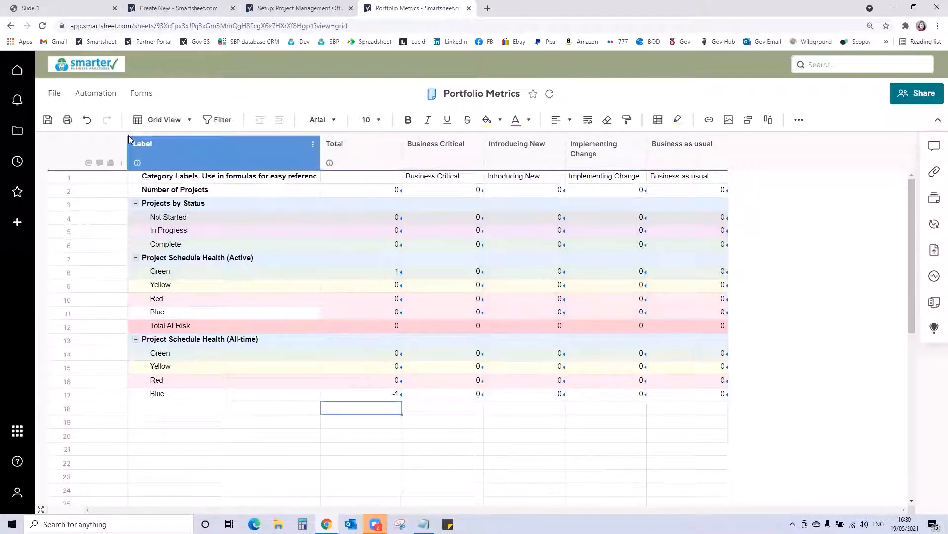
- Save the Portfolio Metrics sheet and go to the folder browser
left_click(53, 122)
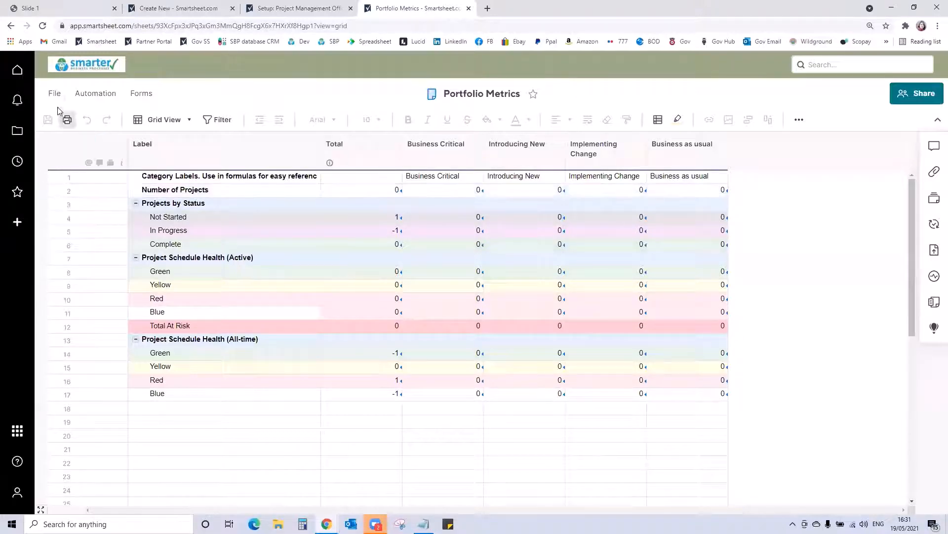
left_click(18, 131)
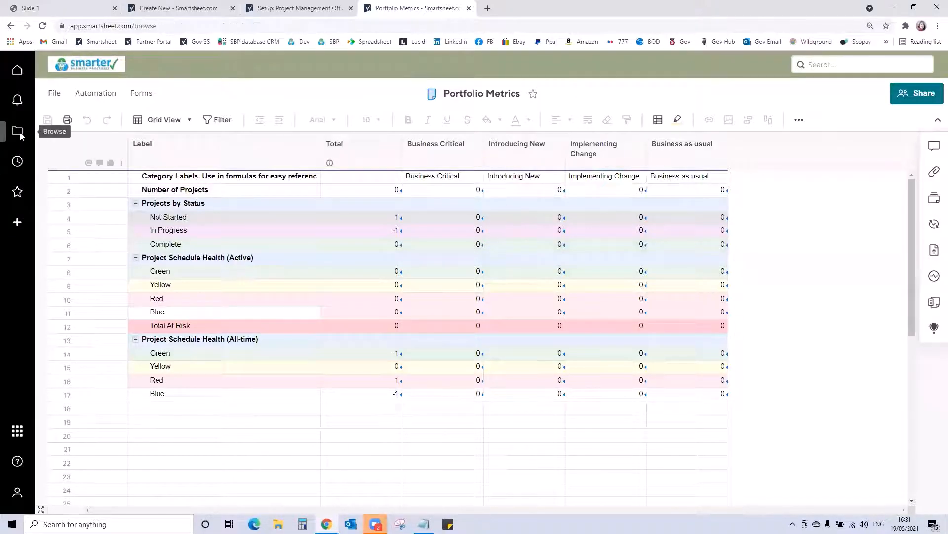
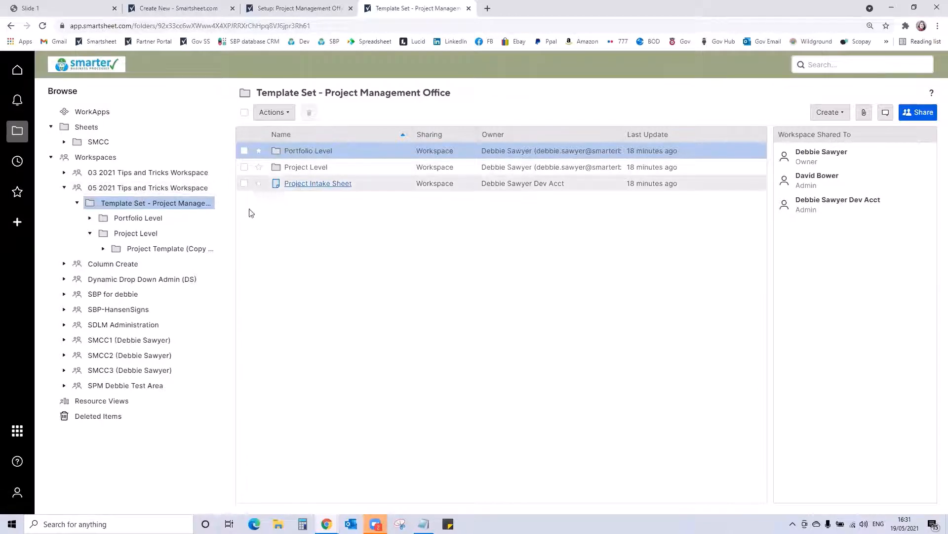
- Open the Project Intake Sheet from the template set folder and copy the URL of its Project Intake Form
left_click(160, 220)
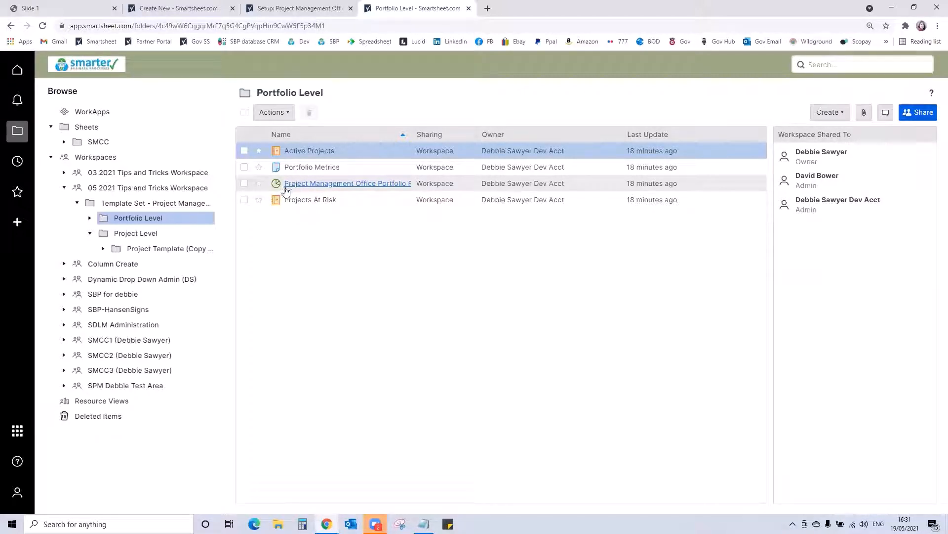
left_click(175, 205)
left_click(281, 184)
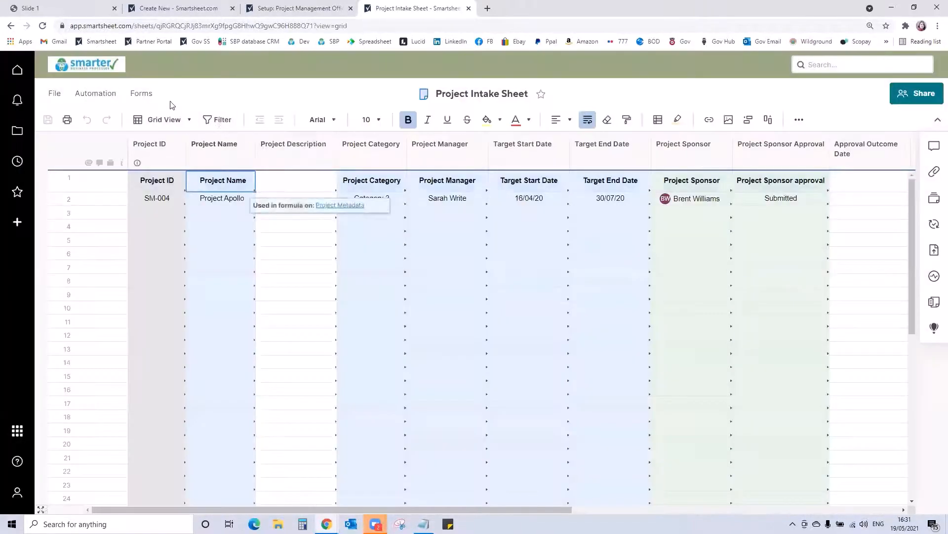
left_click(141, 94)
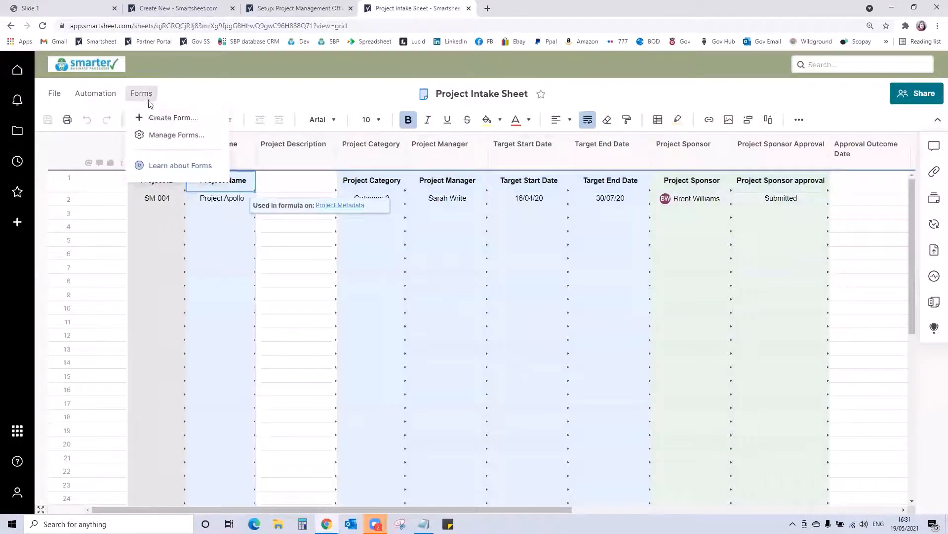
left_click(159, 134)
mouse_move(408, 232)
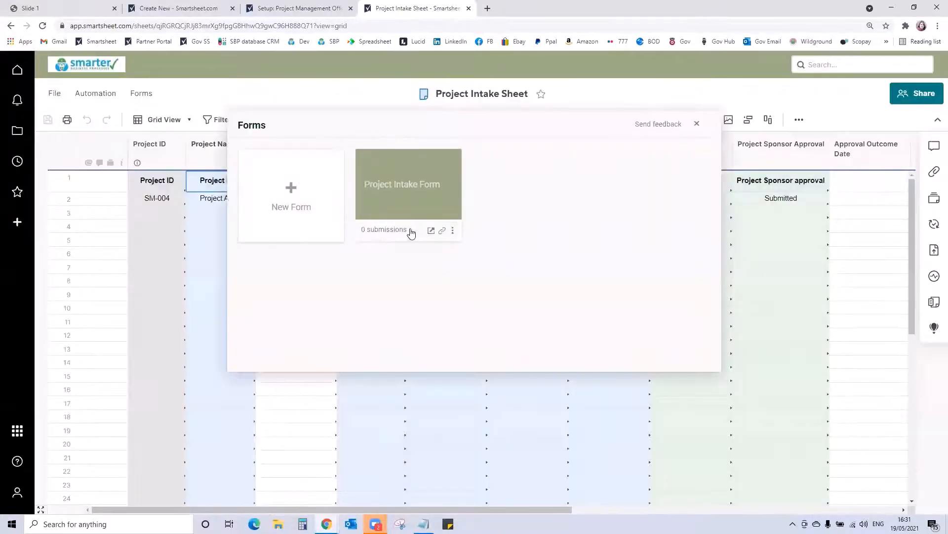
left_click(442, 233)
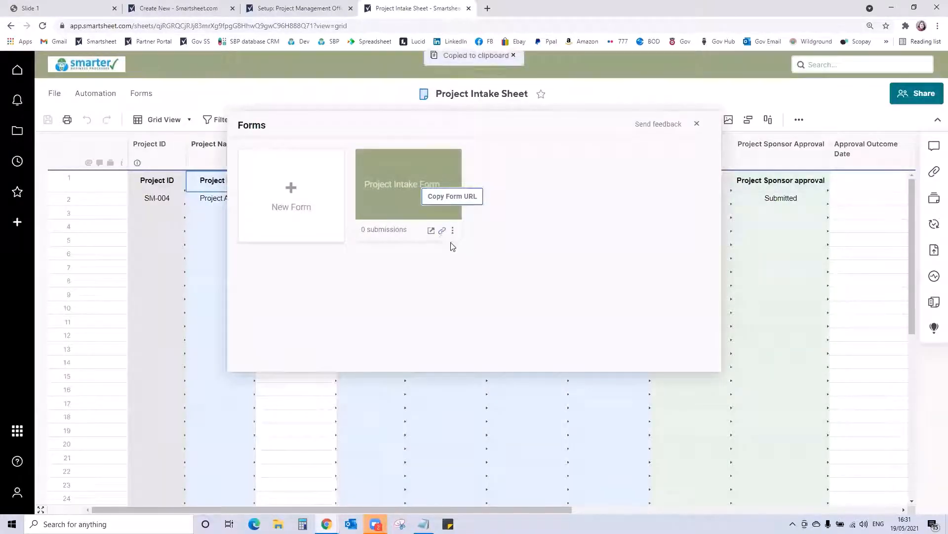
left_click(694, 124)
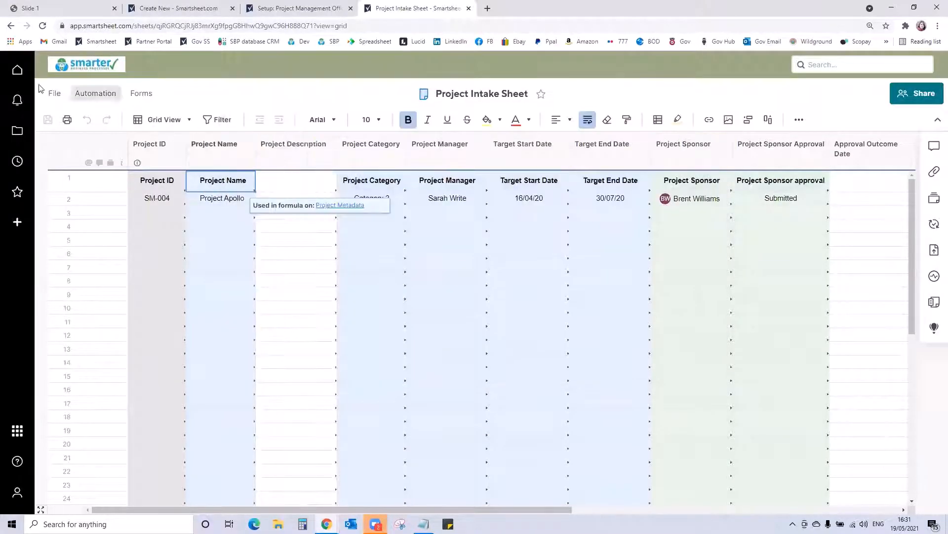
- Open the Project Management Office Portfolio Rollup dashboard from the Portfolio Level folder in edit mode
left_click(17, 131)
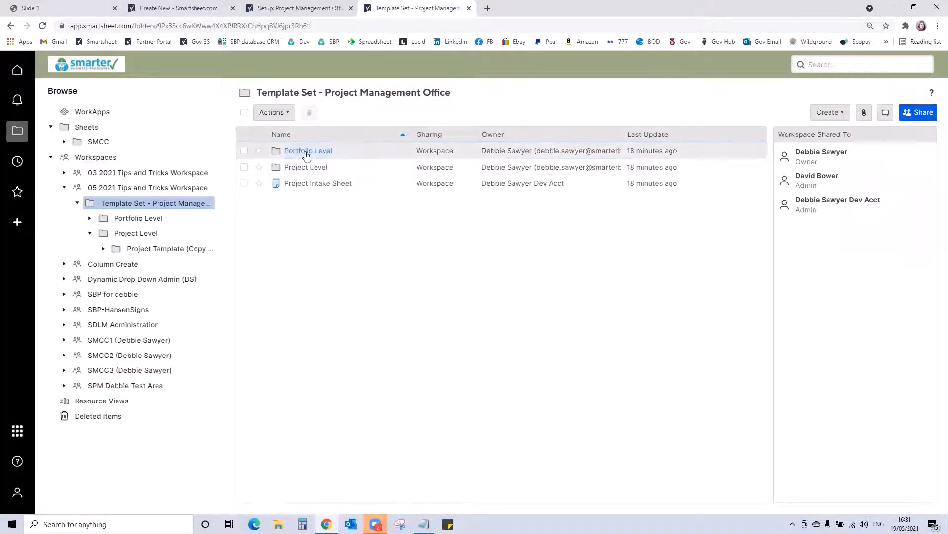
left_click(307, 151)
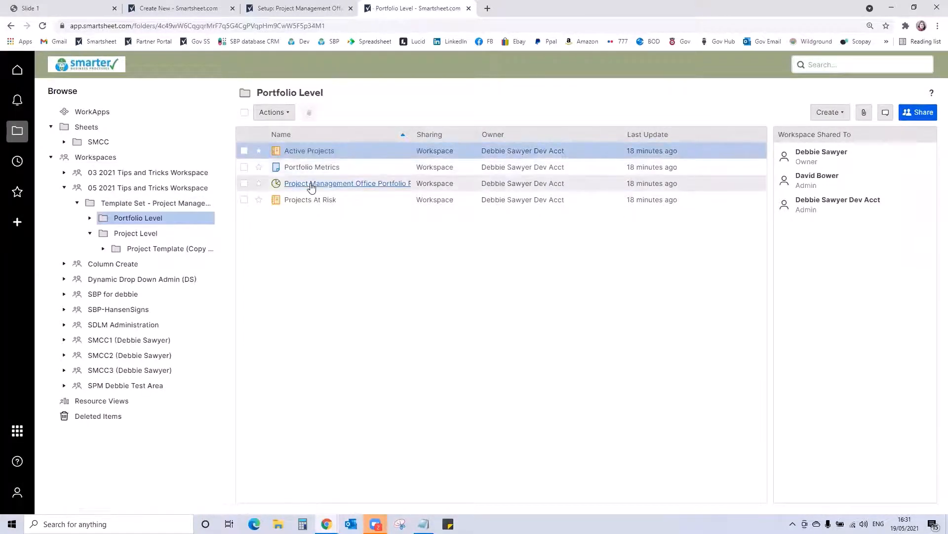
left_click(312, 184)
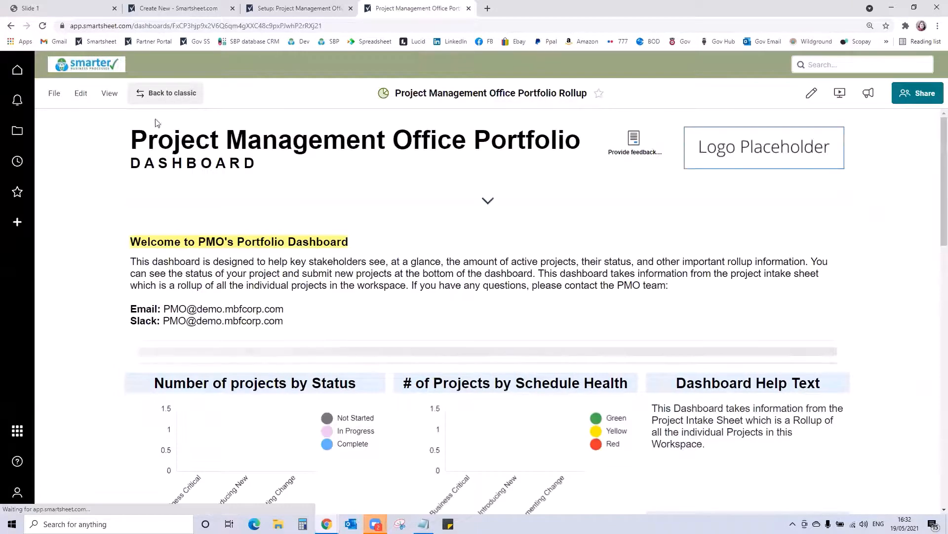
left_click(80, 93)
left_click(92, 114)
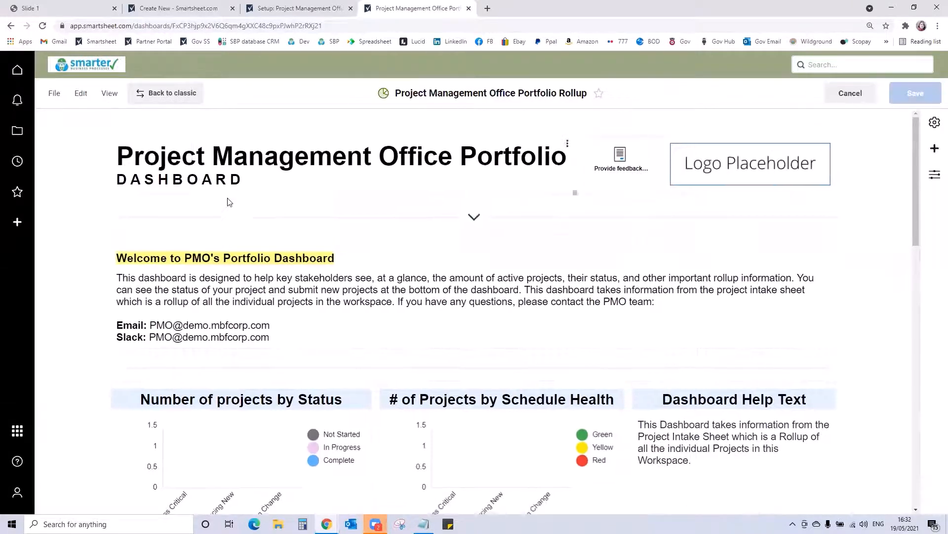
- Replace the placeholder link in the dashboard's web content widget with the copied Project Intake Form URL
scroll(229, 202, "down", 14)
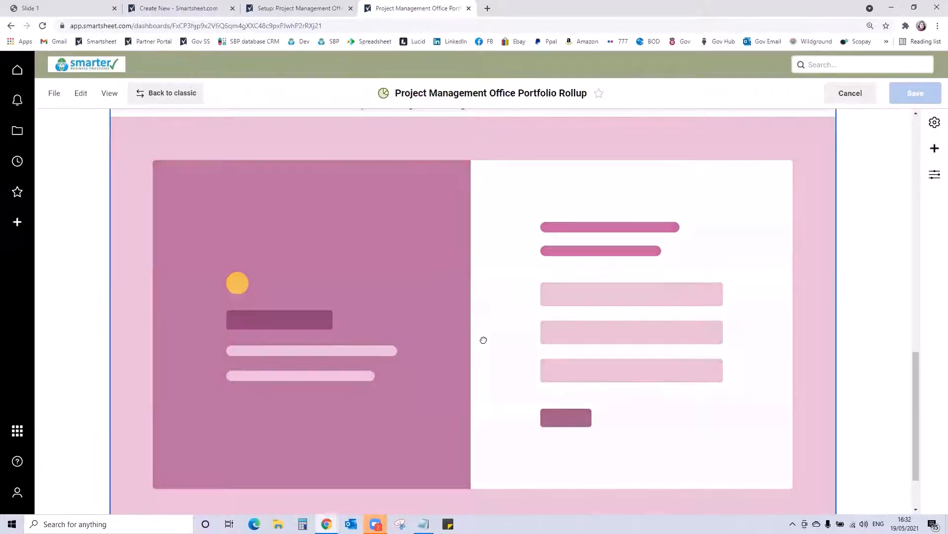
left_click(483, 339)
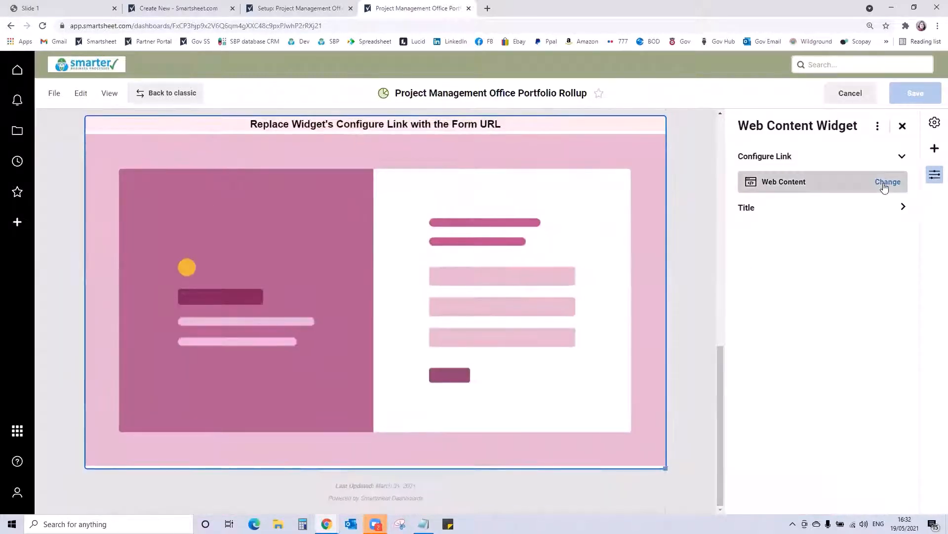
left_click(887, 182)
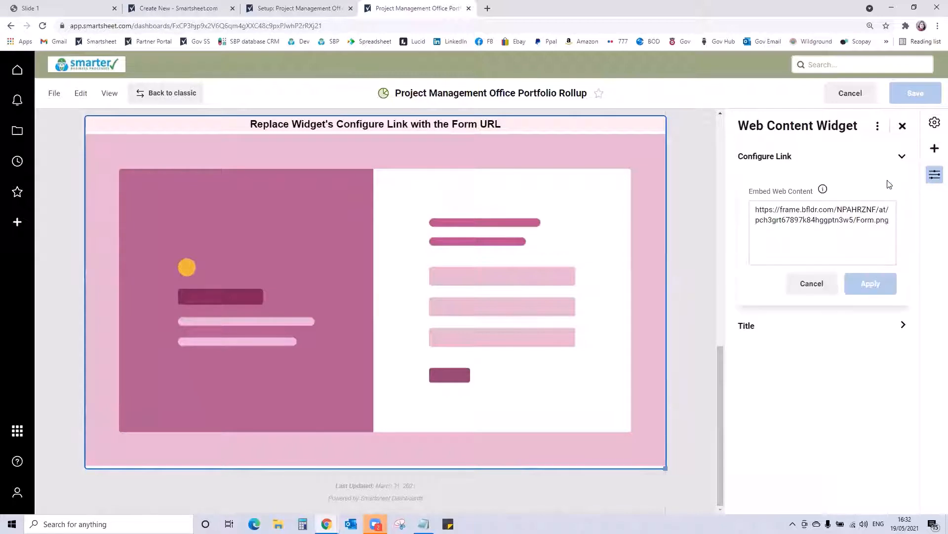
left_click_drag(889, 220, 740, 228)
key("ctrl+v")
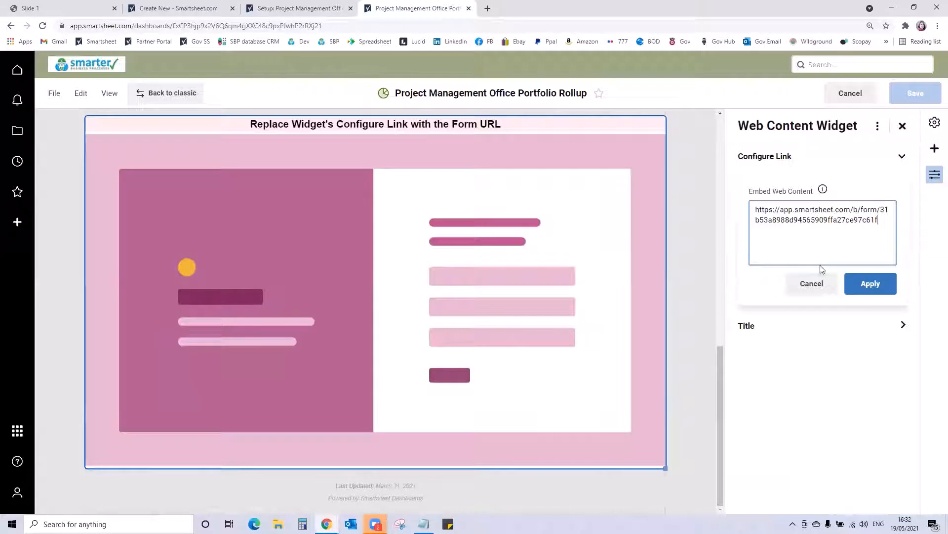
left_click(876, 286)
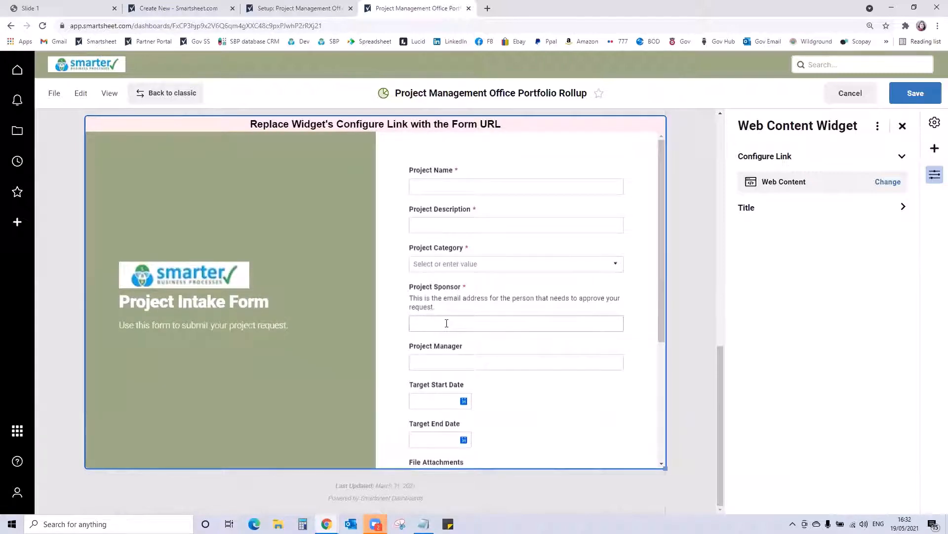
- Replace the dashboard's logo placeholder image with SBP logo.jpg from the Desktop
scroll(698, 299, "up", 10)
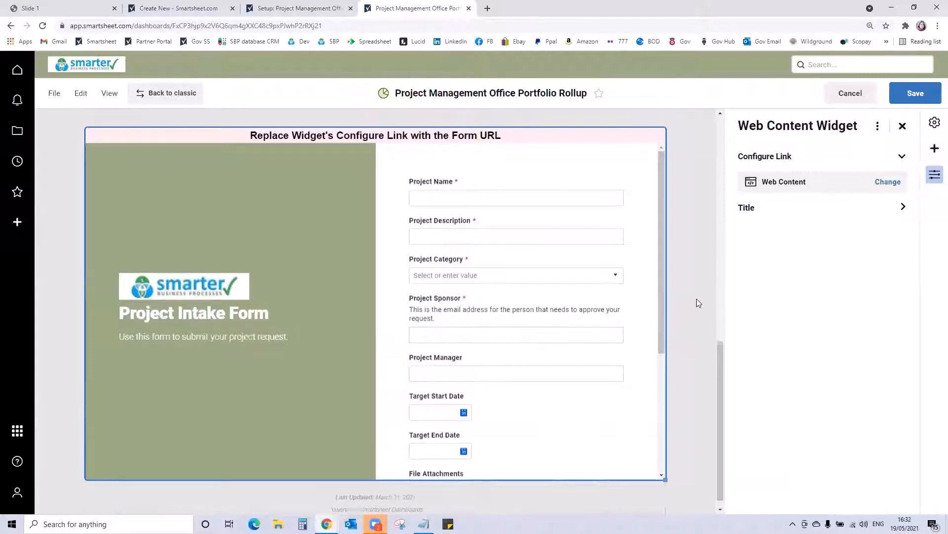
scroll(705, 298, "up", 3)
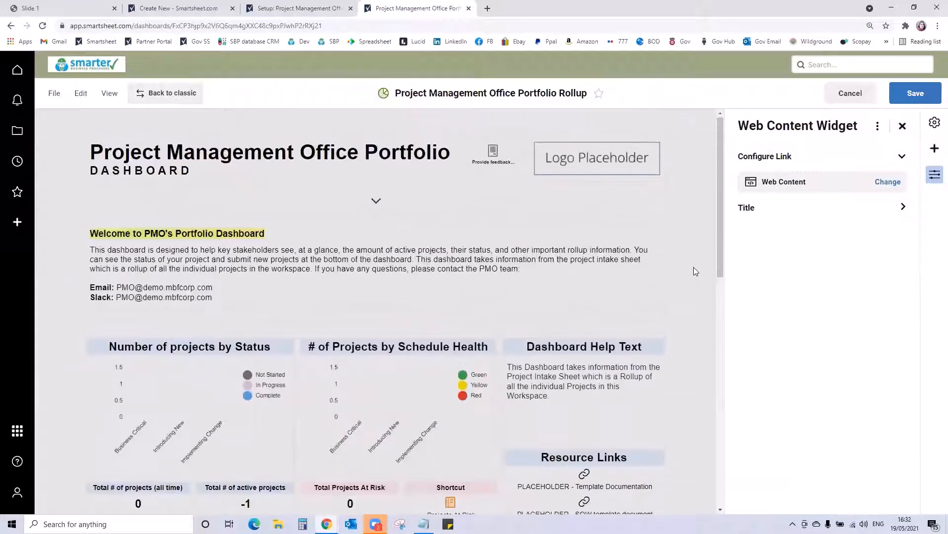
left_click(588, 157)
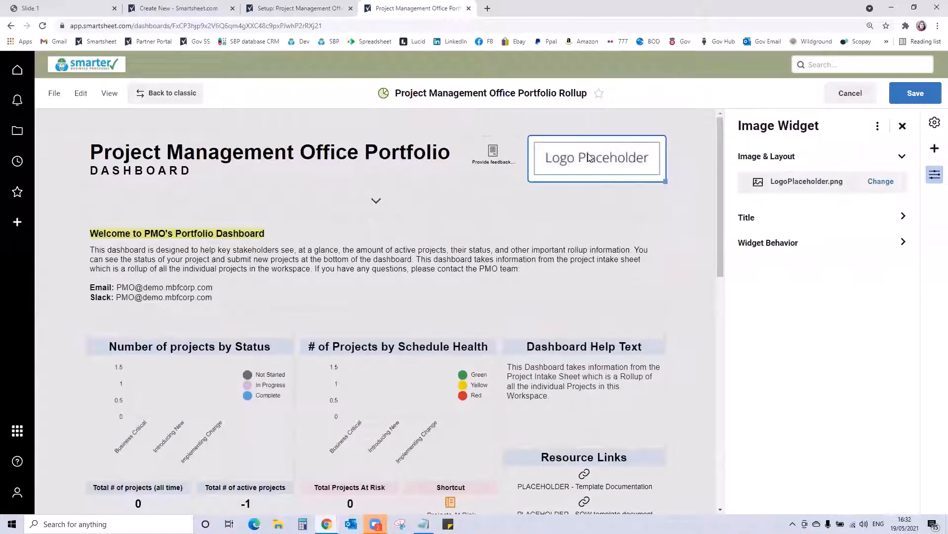
left_click(880, 182)
left_click(819, 202)
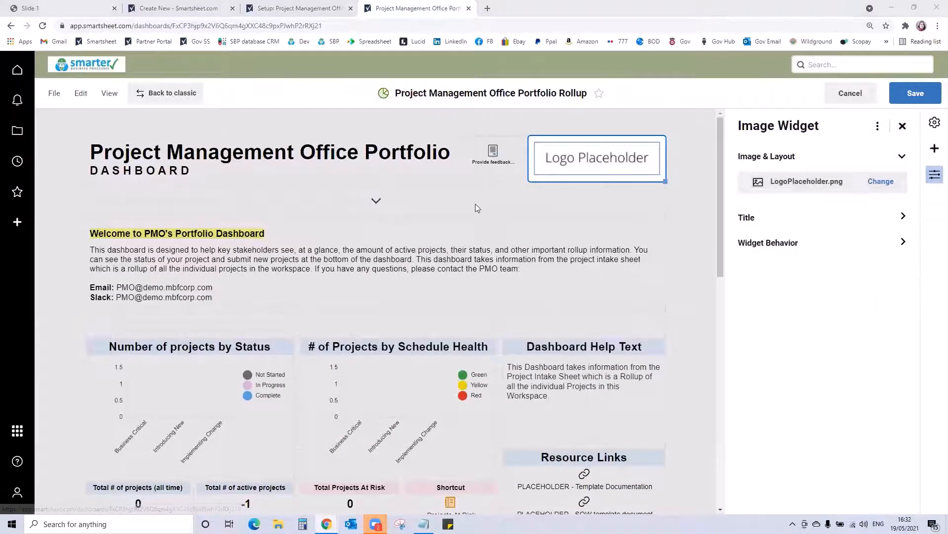
left_click(319, 106)
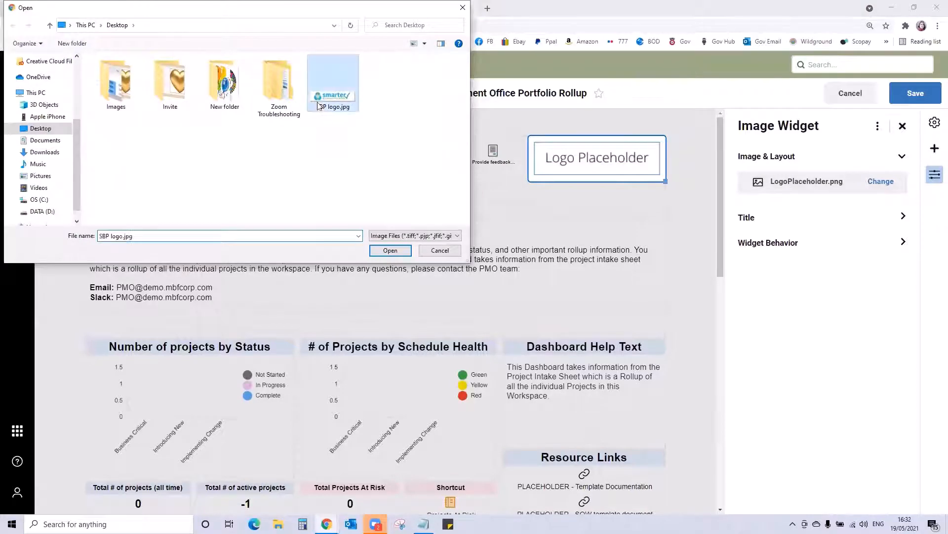
left_click(390, 250)
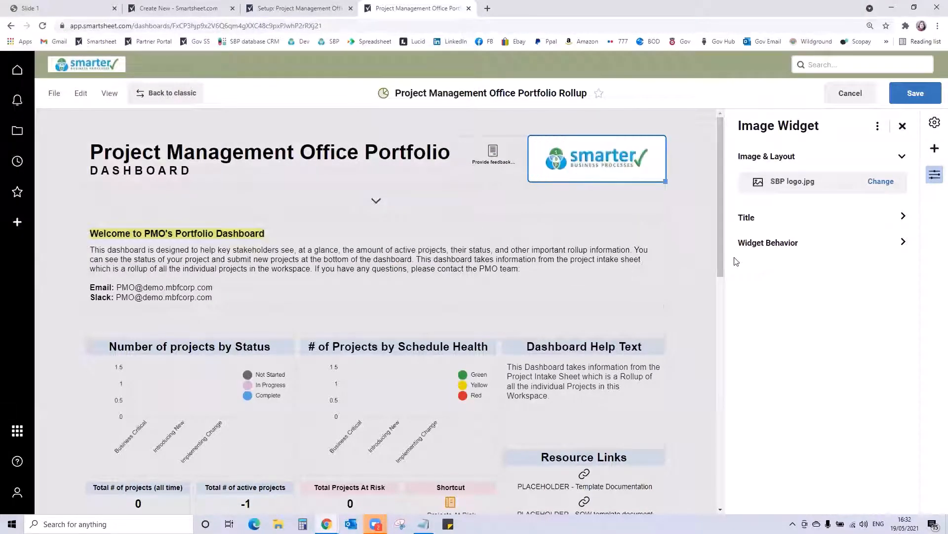
- Reselect the Number of projects by Status chart data as the Not Started to Complete rows, Label through Business as usual
scroll(375, 269, "down", 3)
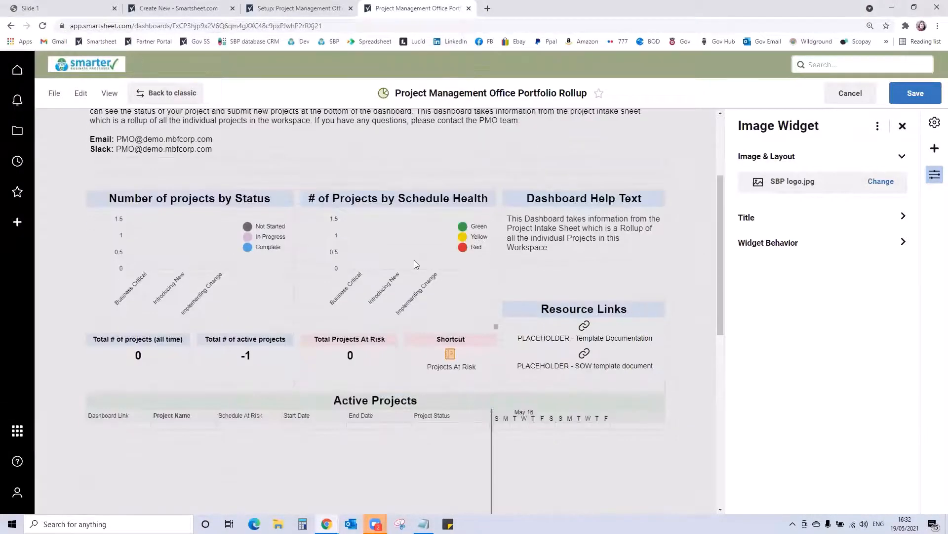
scroll(168, 297, "down", 1)
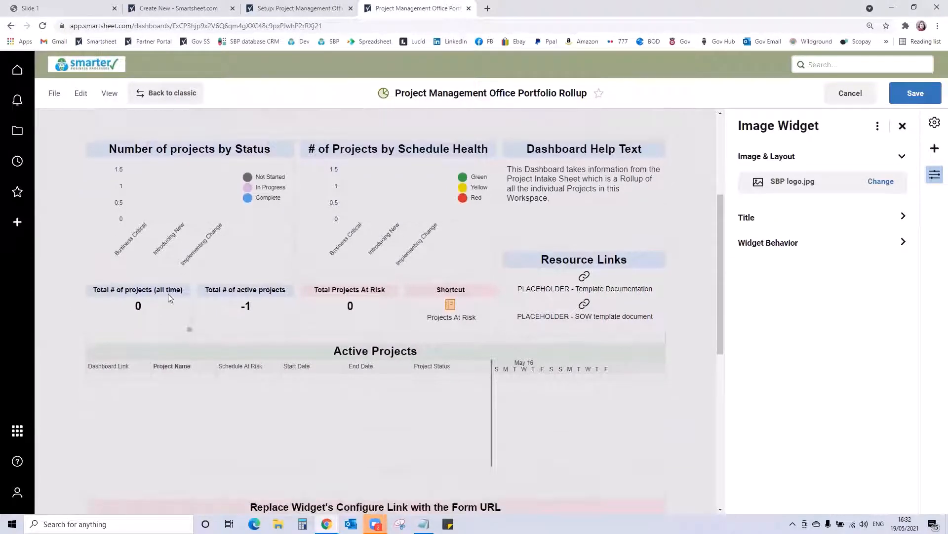
left_click(204, 232)
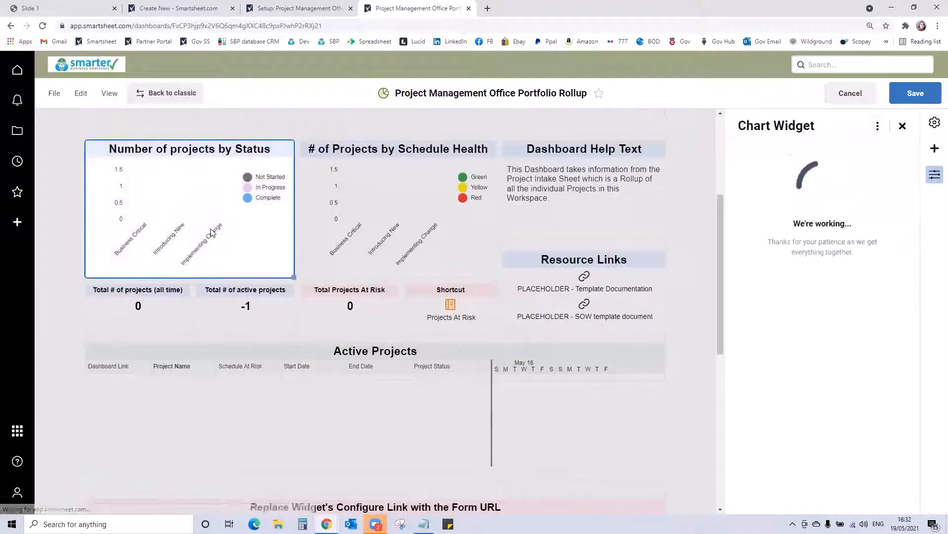
left_click(894, 197)
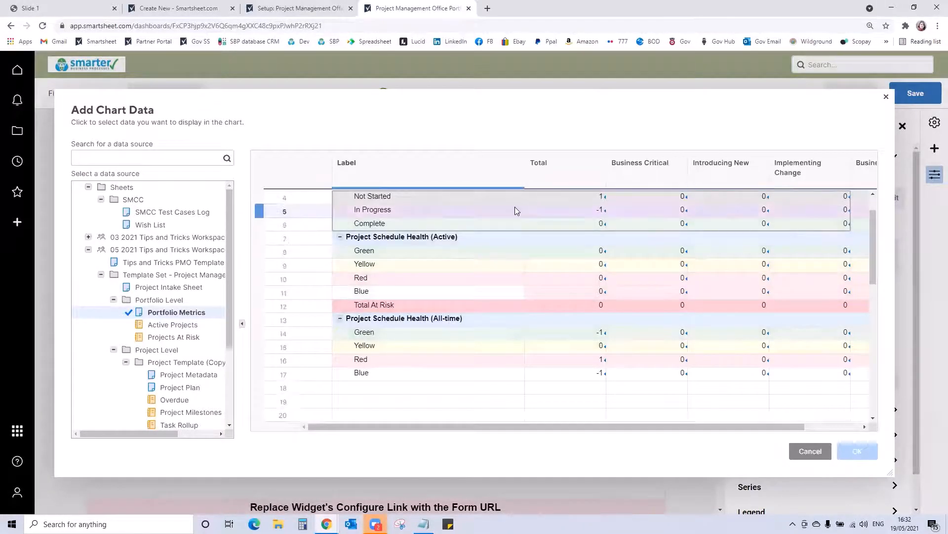
left_click_drag(487, 197, 833, 262)
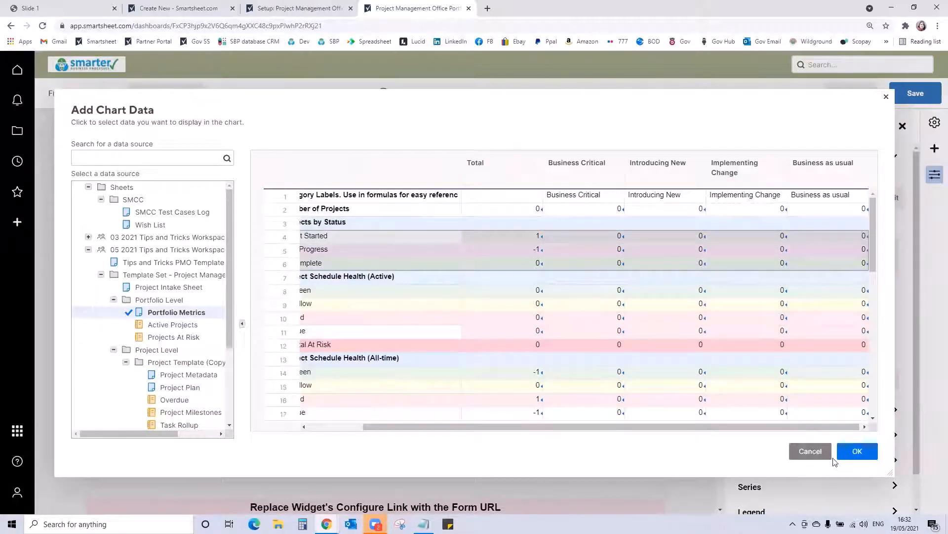
left_click(862, 451)
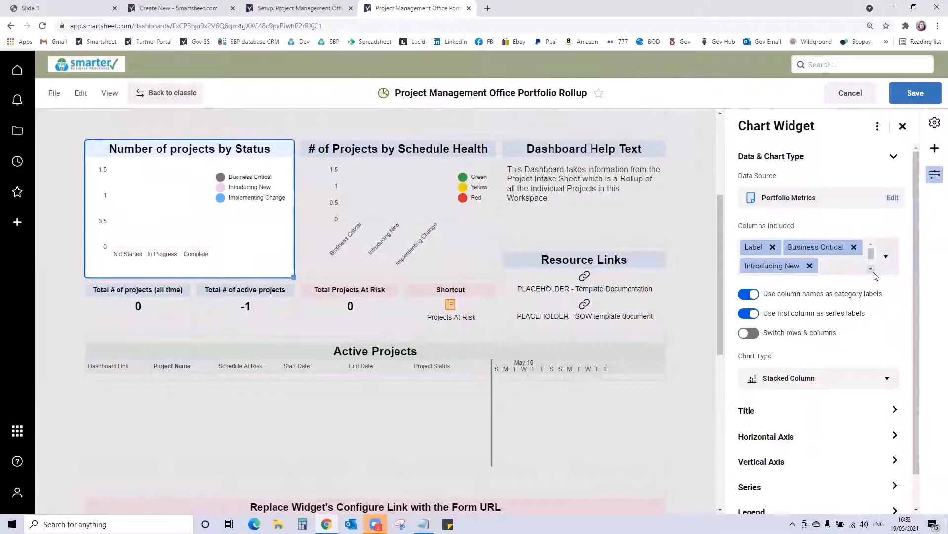
- Include the Business as usual column in the Number of projects by Status chart and switch its rows and columns
left_click(886, 255)
scroll(820, 364, "down", 1)
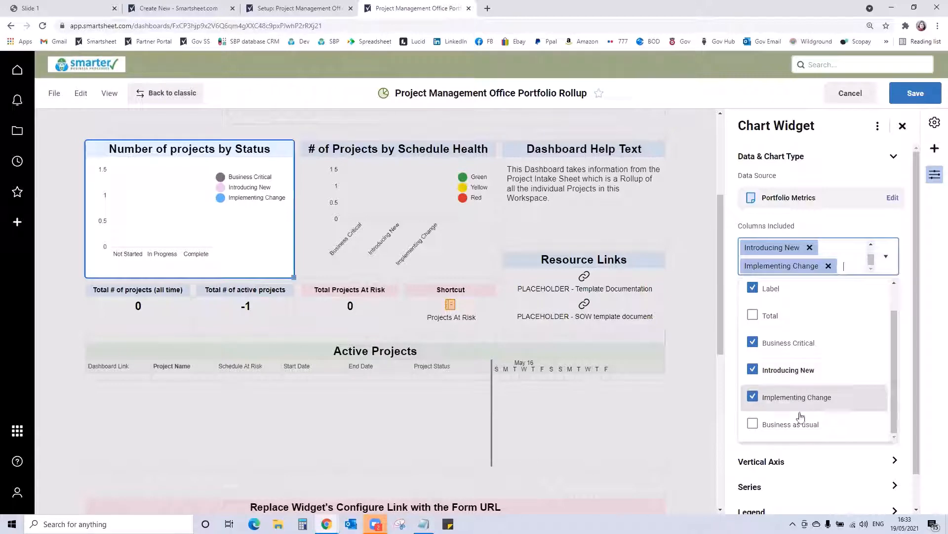
left_click(753, 423)
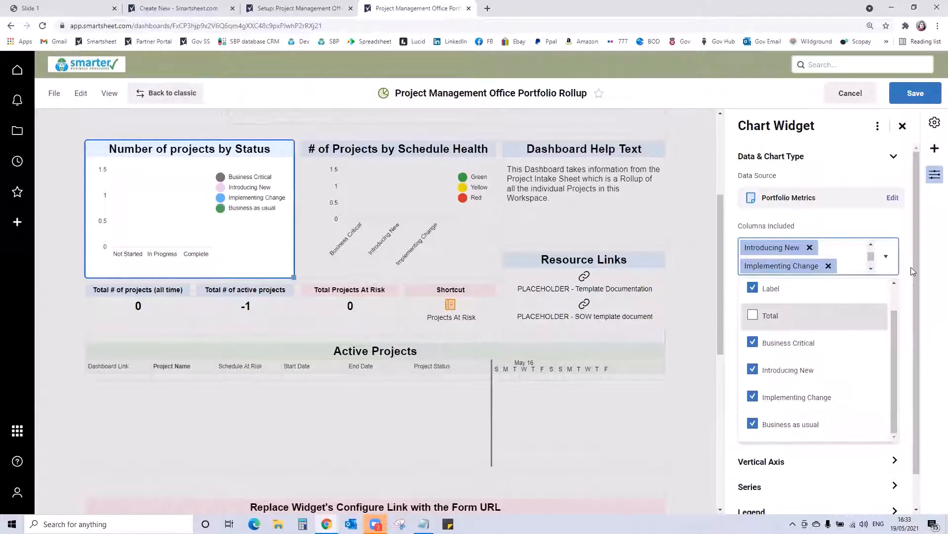
left_click(913, 270)
left_click(749, 332)
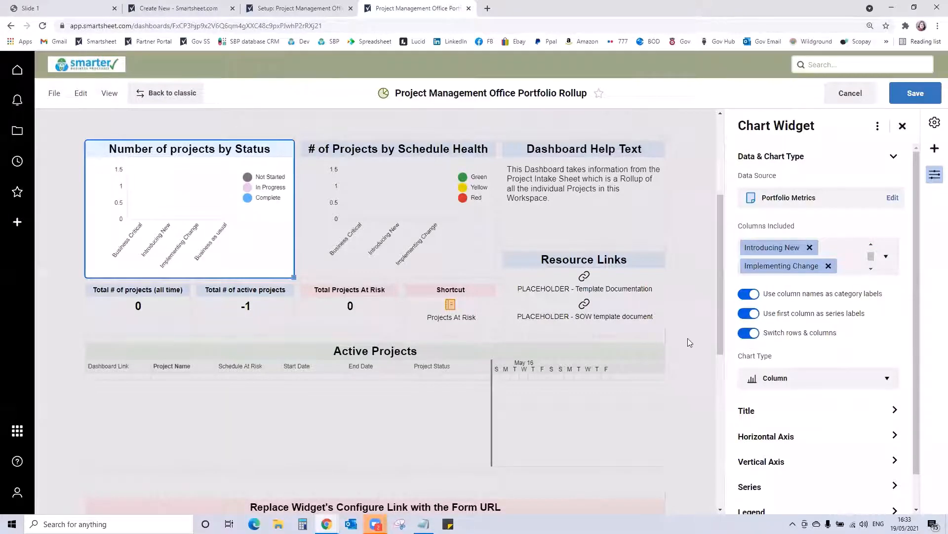
- Reselect the # of Projects by Schedule Health chart data as the active Green to Blue rows, Label through Business as usual
left_click(419, 188)
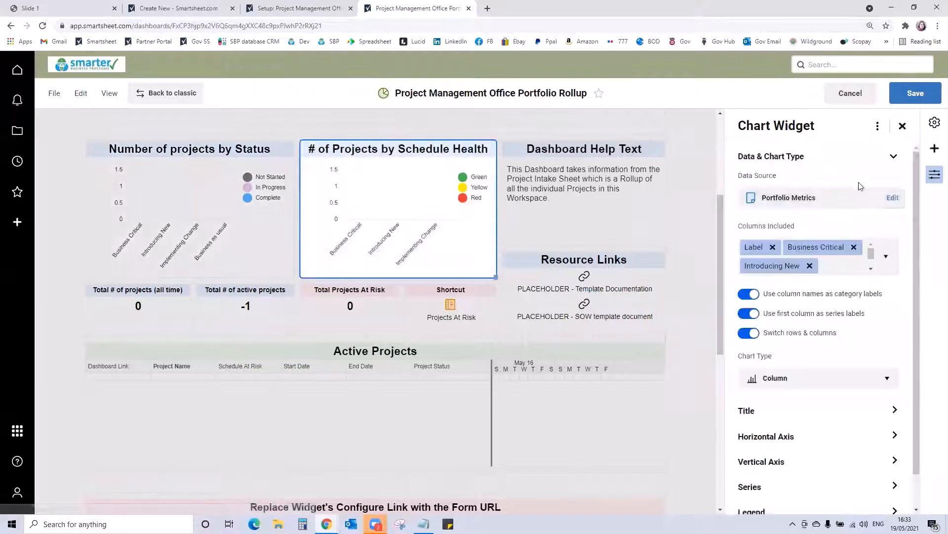
left_click(893, 197)
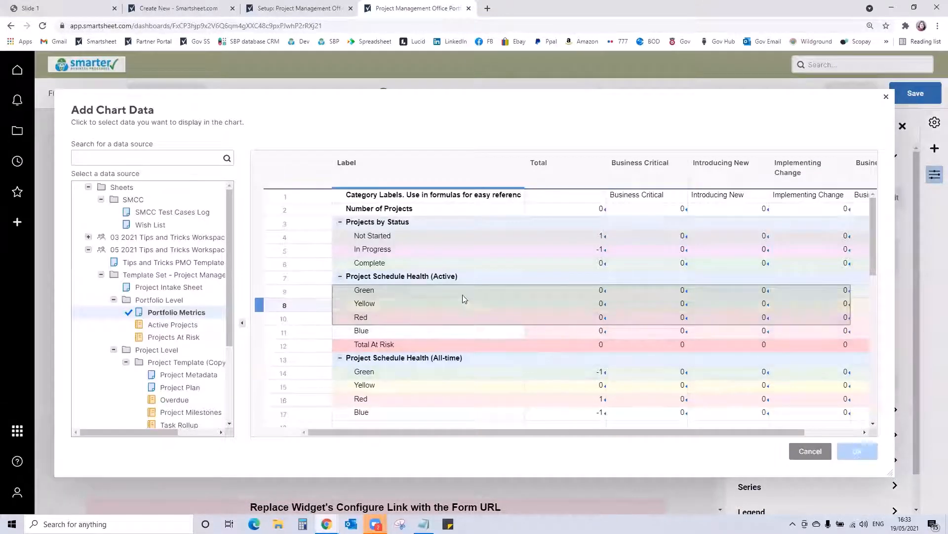
left_click_drag(457, 290, 864, 329)
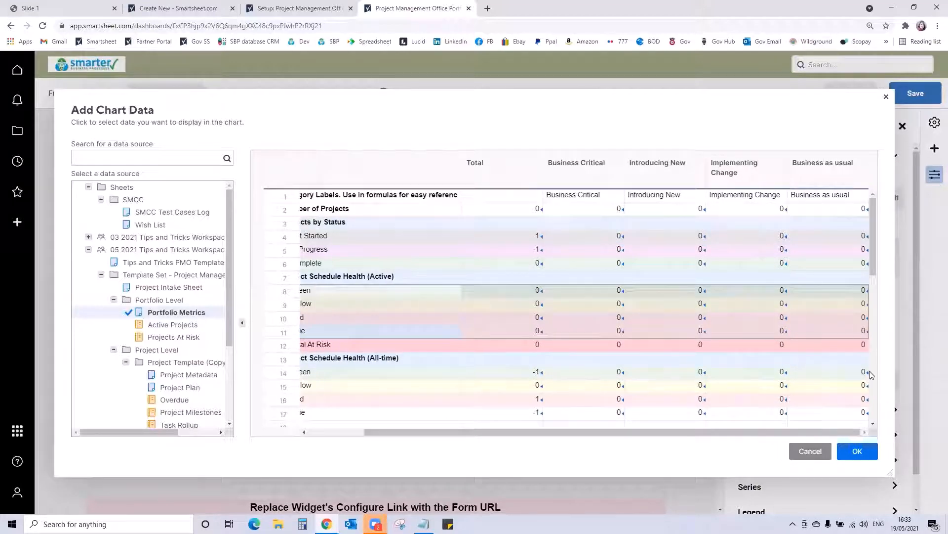
left_click(857, 450)
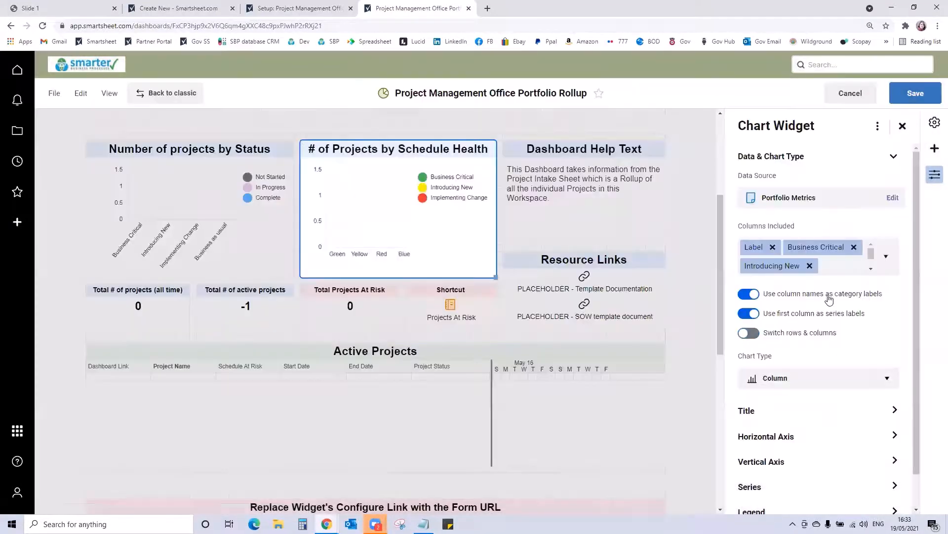
- Include the Business as usual column in the # of Projects by Schedule Health chart, switch its rows and columns, and save the dashboard
left_click(886, 258)
scroll(788, 426, "down", 1)
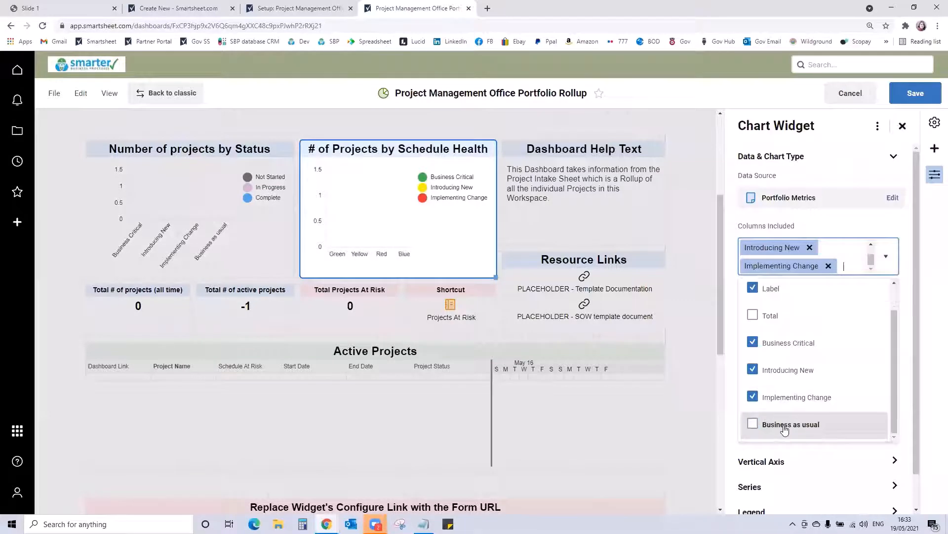
left_click(785, 423)
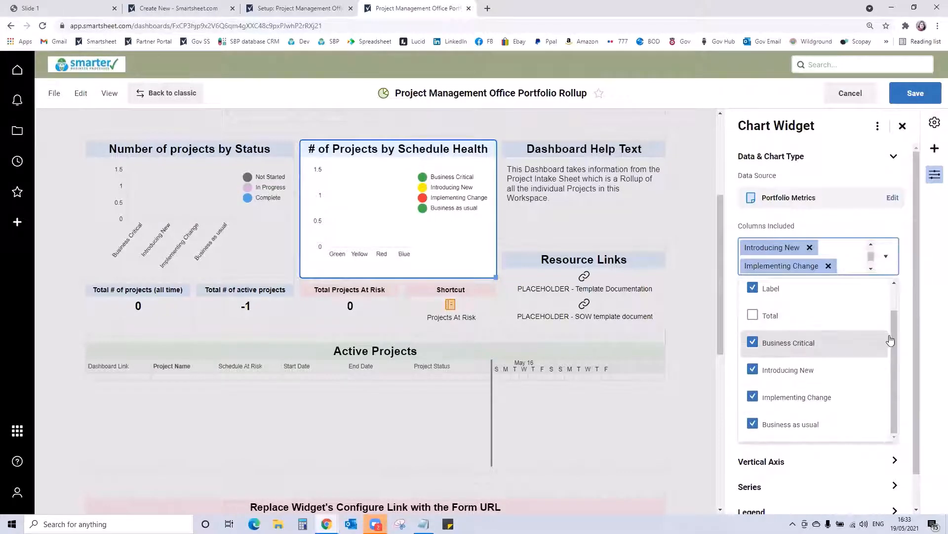
left_click(905, 323)
left_click(753, 334)
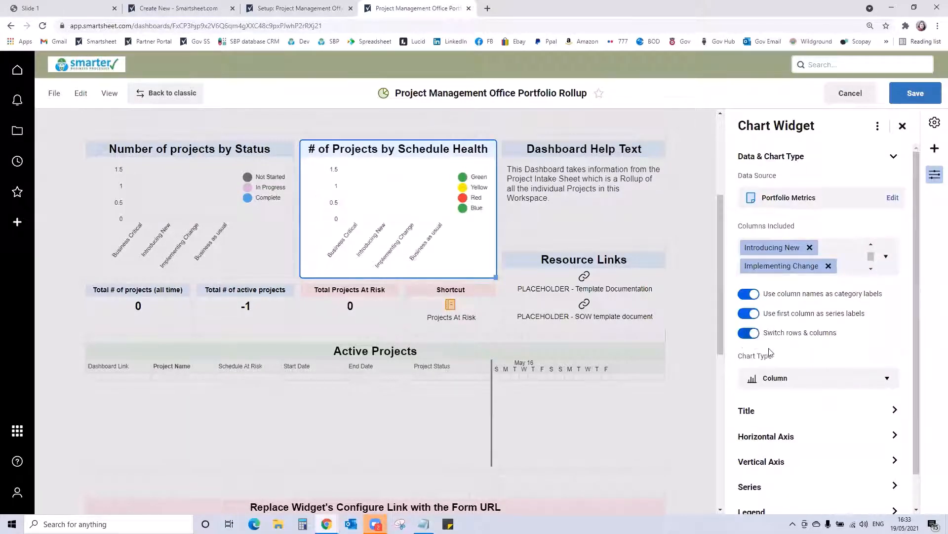
left_click(915, 94)
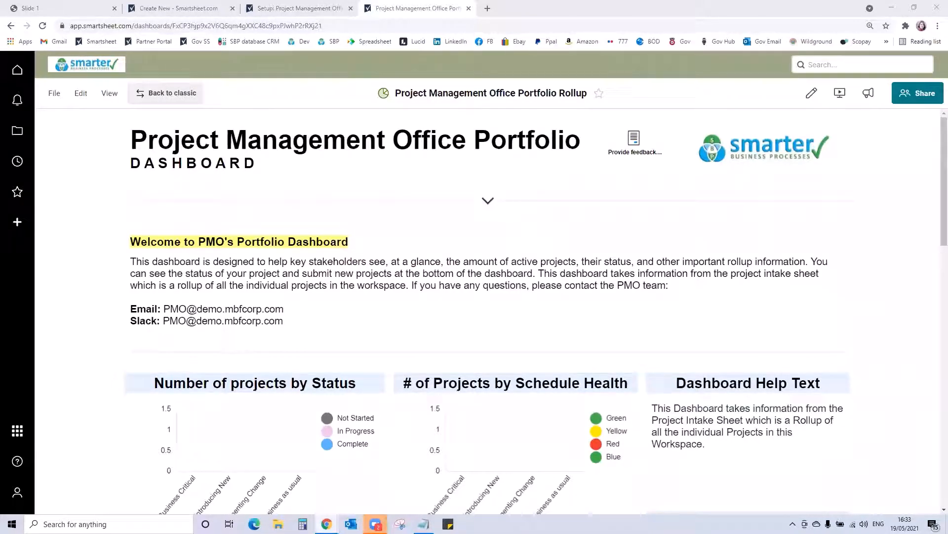
- Reopen the Project Management Office Portfolio Rollup dashboard from the Portfolio Level folder and go to its embedded Project Intake Form
left_click(17, 131)
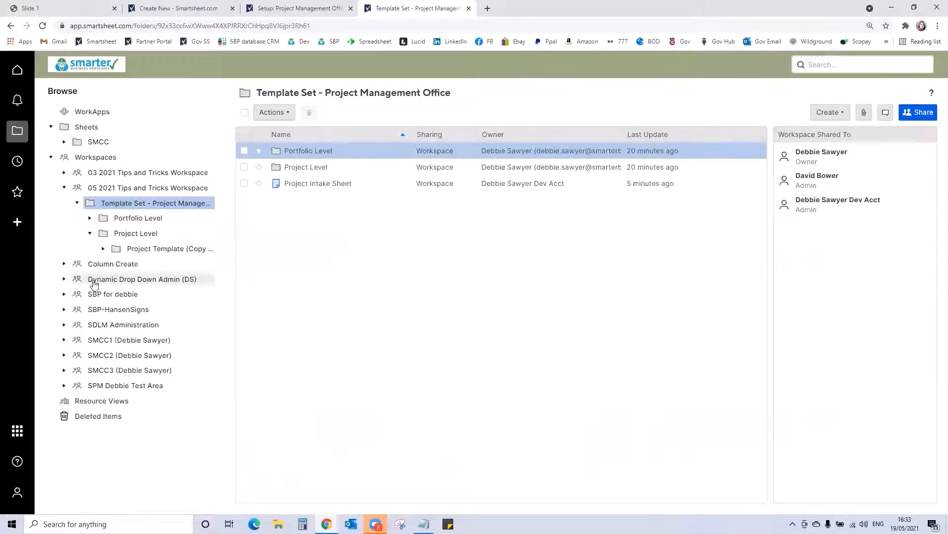
left_click(148, 218)
left_click(341, 186)
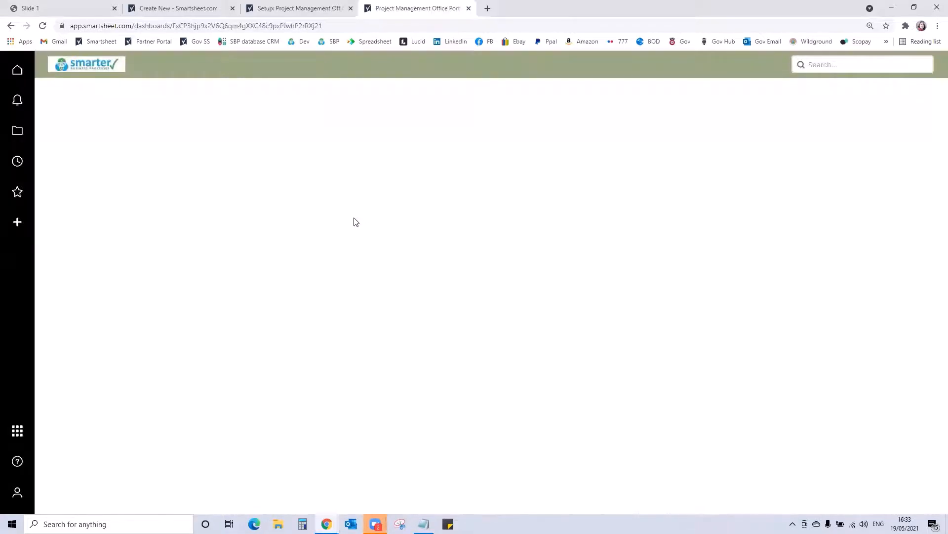
scroll(361, 255, "down", 6)
scroll(361, 254, "down", 9)
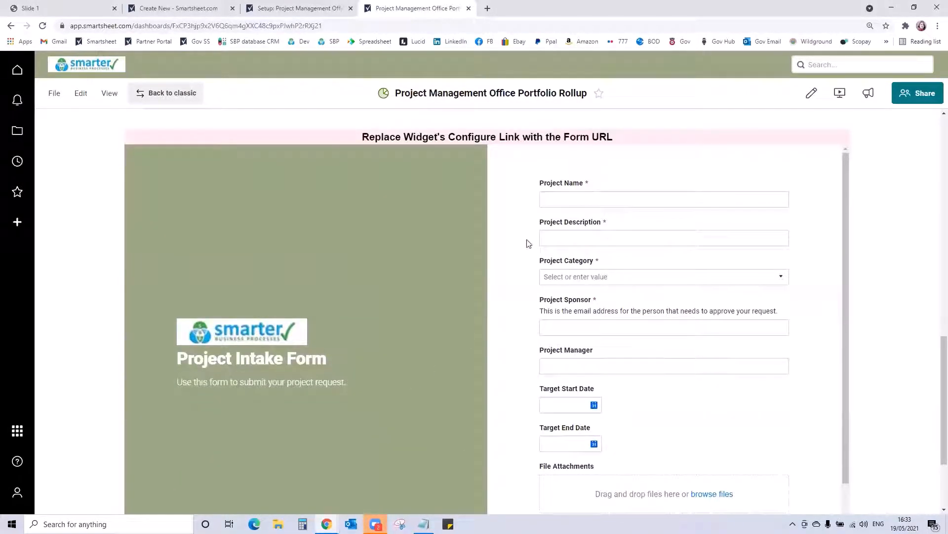
- Fill in the intake form with project name Test #1 Demo May, description Testing the setup and category Business Critical
left_click(566, 197)
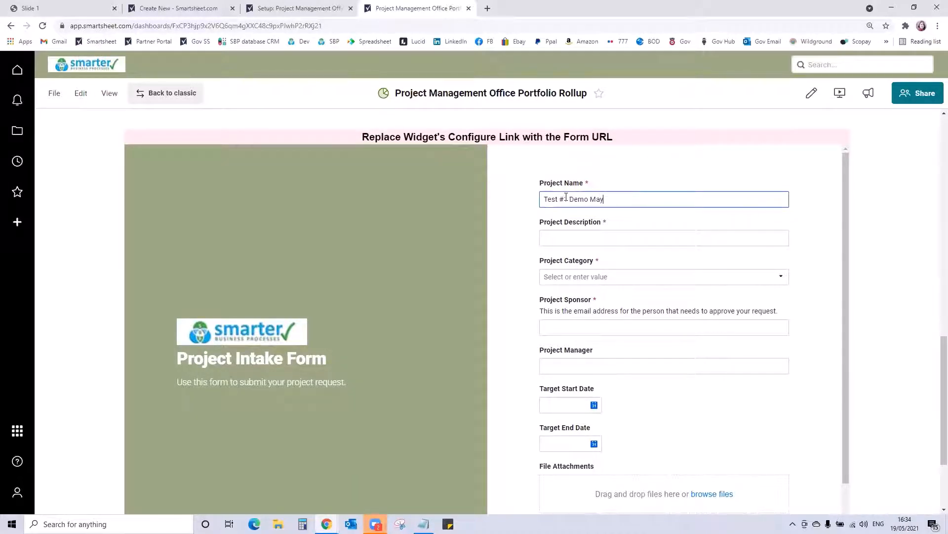
left_click(566, 231)
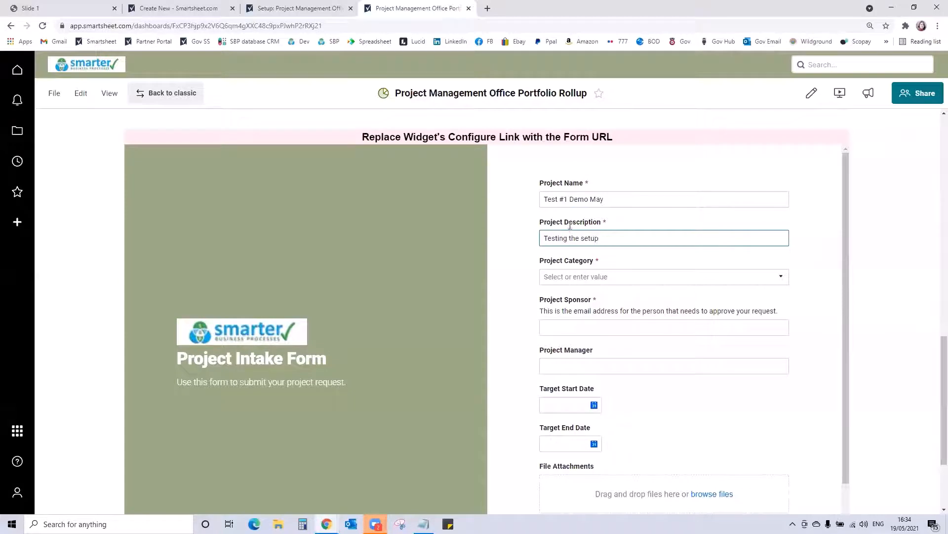
left_click(597, 276)
left_click(591, 306)
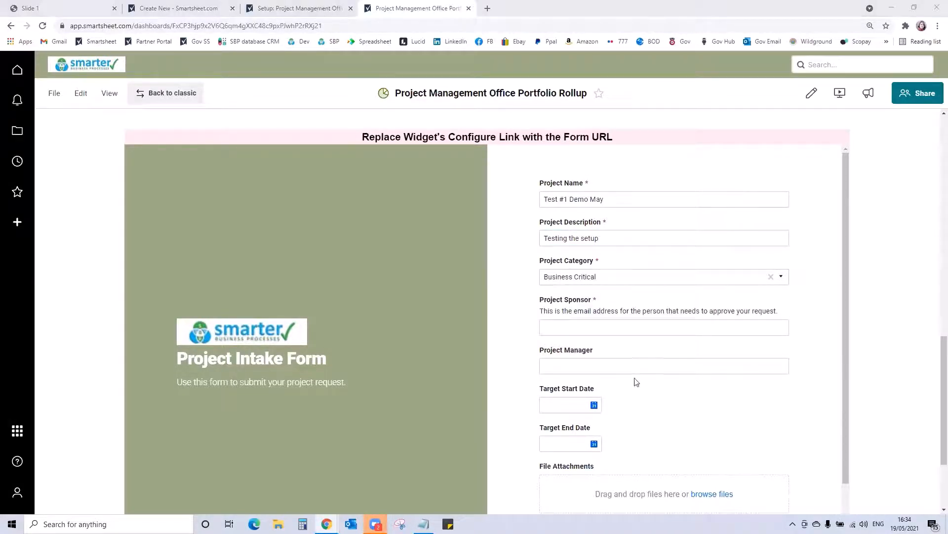
- Paste the approver's e-mail address into the intake form's Project Sponsor field
left_click(580, 327)
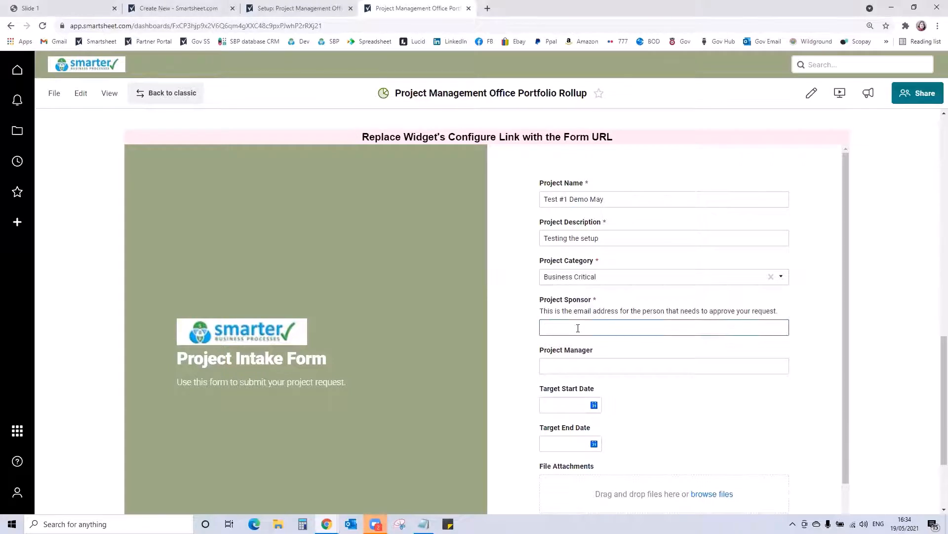
key("alt+Tab")
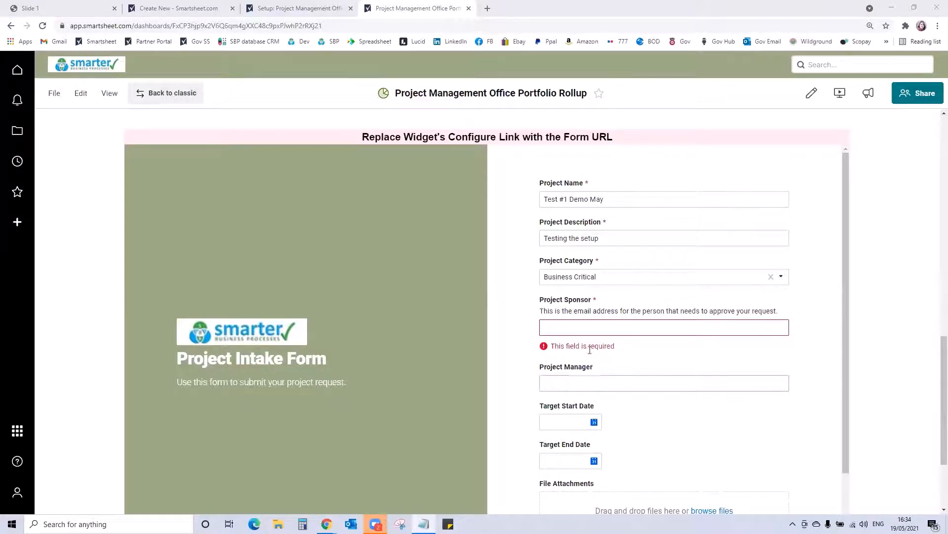
key("alt+Tab")
key("ctrl+v")
left_click(598, 366)
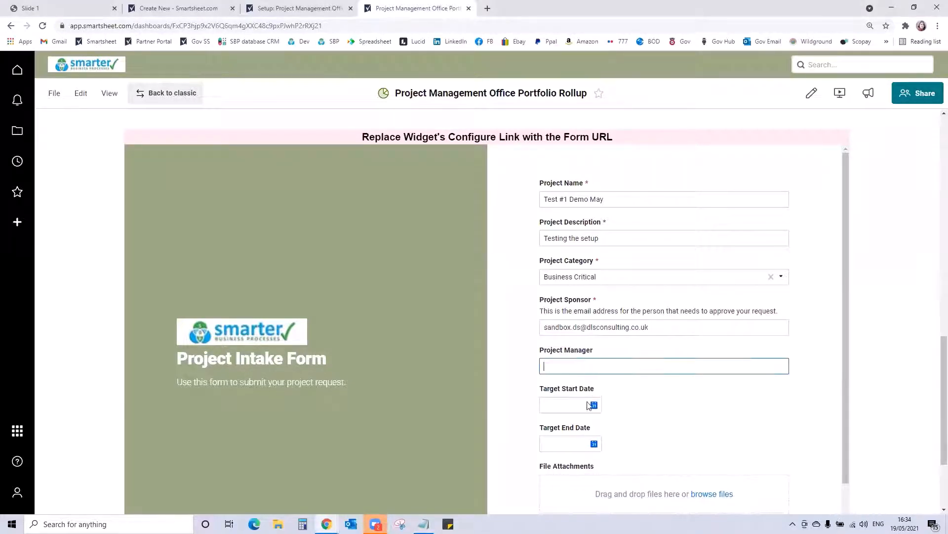
- Set the target start date to 01/06/2021 and the target end date to 30/09/2021, and submit the intake form
scroll(677, 442, "down", 2)
left_click(588, 307)
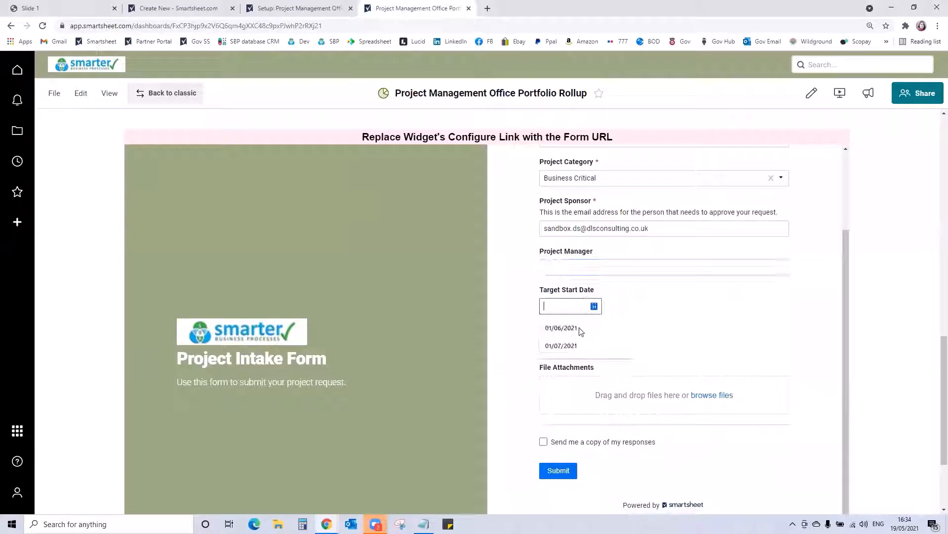
left_click(568, 328)
left_click(583, 345)
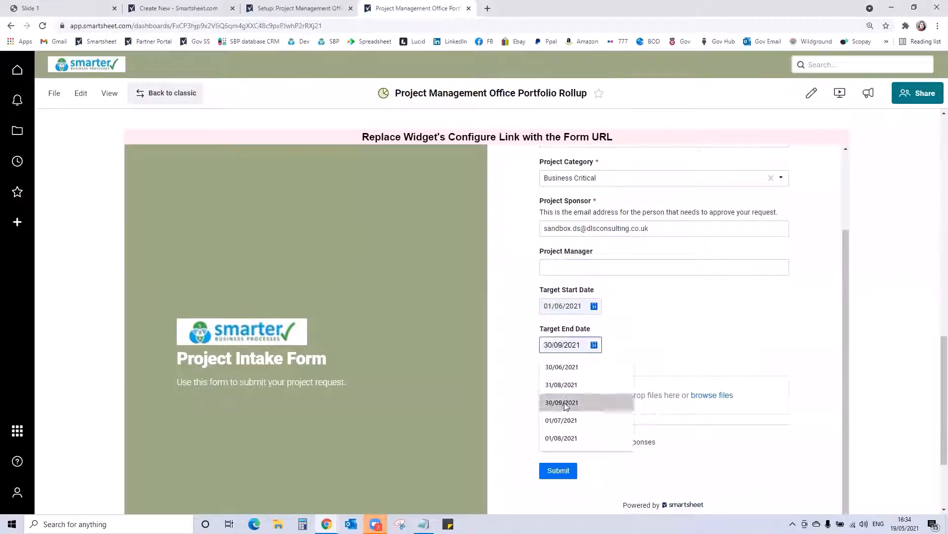
left_click(567, 403)
left_click(558, 470)
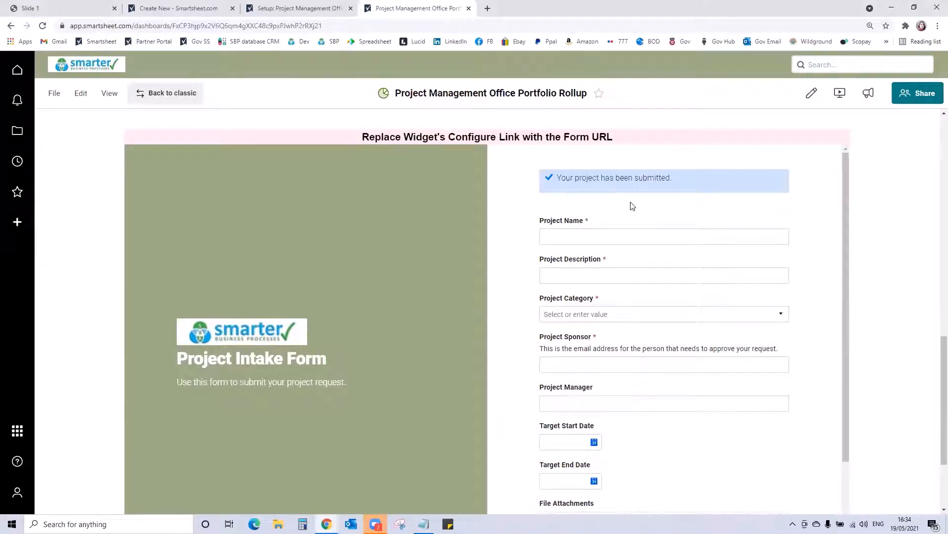
- Check the notifications for the approval request of the submitted project
left_click(16, 103)
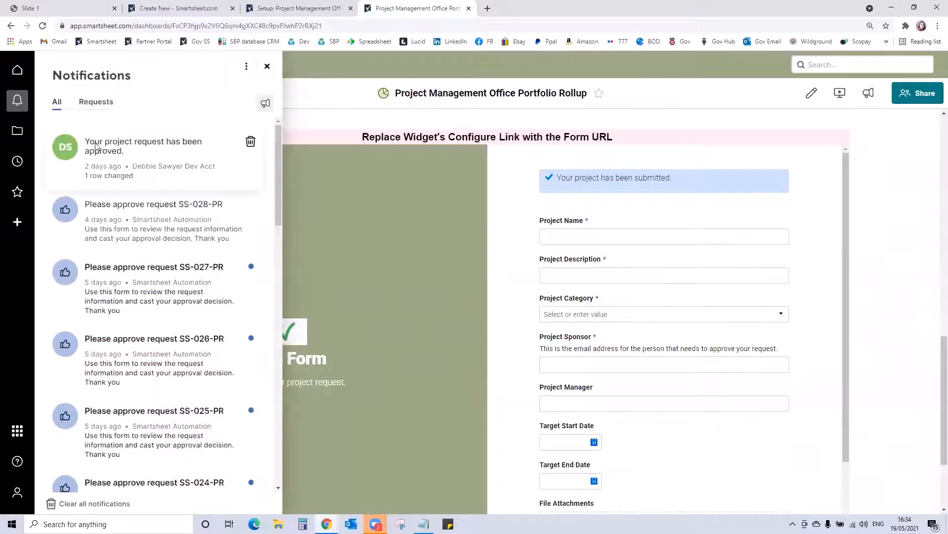
left_click(17, 101)
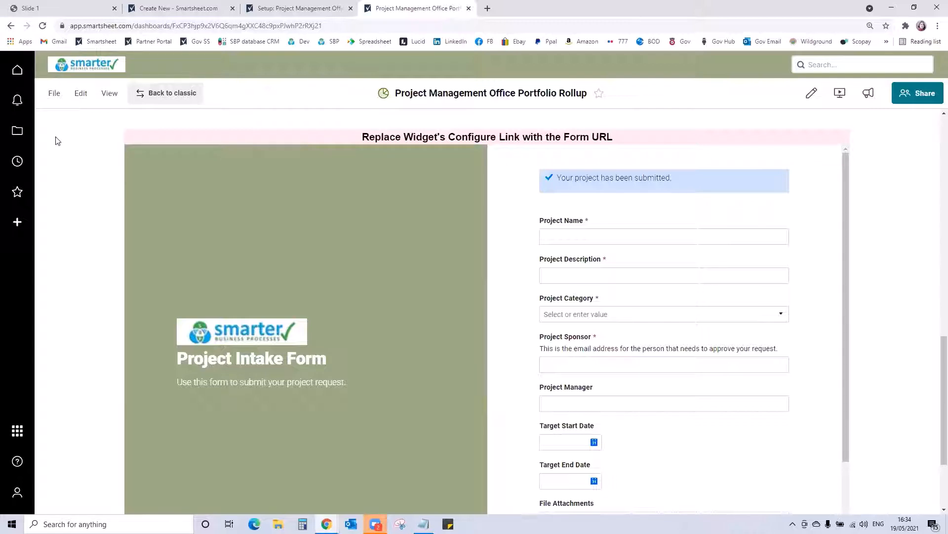
left_click(17, 101)
left_click(17, 102)
- Open the Project Intake Sheet from the Template Set - Project Management Office folder in the 05 2021 Tips and Tricks Workspace
left_click(17, 130)
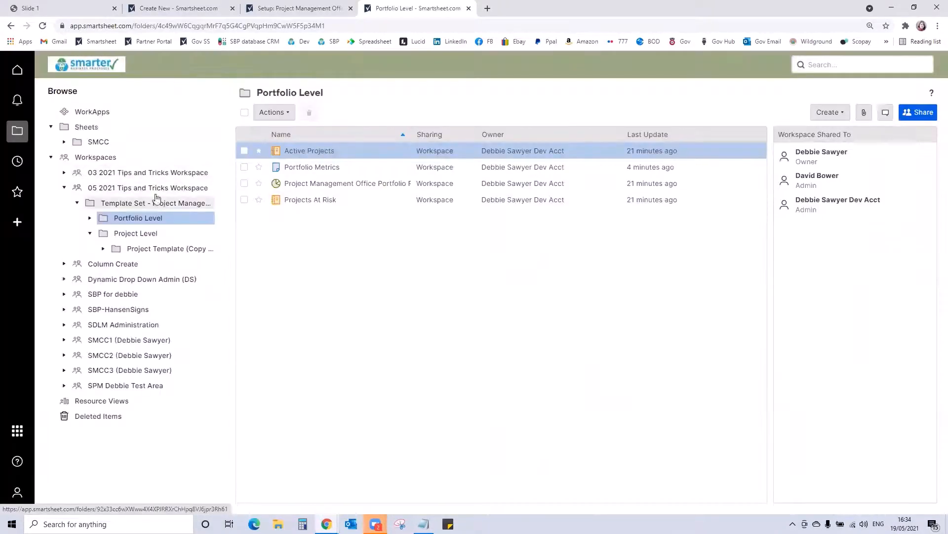
left_click(200, 188)
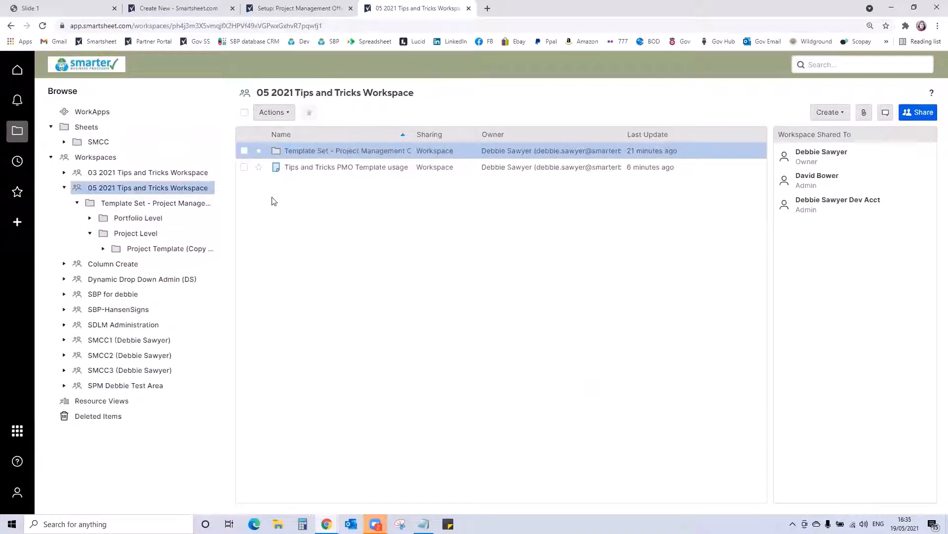
left_click(179, 204)
left_click(317, 183)
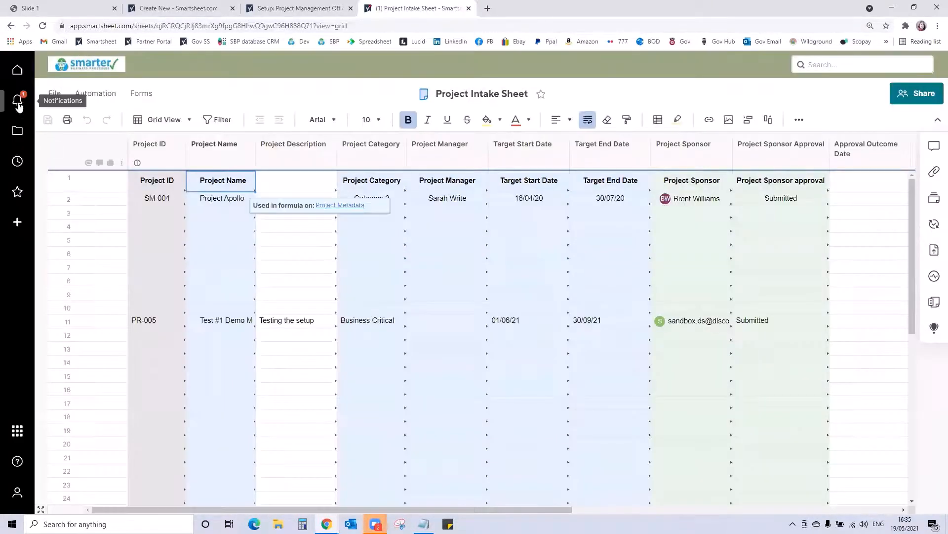
- Approve project request PR-005 from the notifications with the comment "All good", and close the notifications
left_click(18, 103)
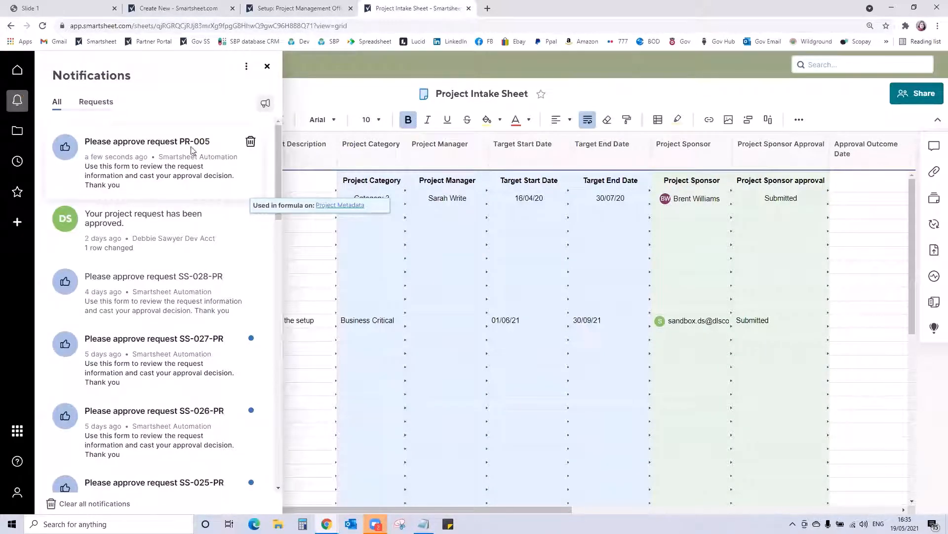
left_click(166, 158)
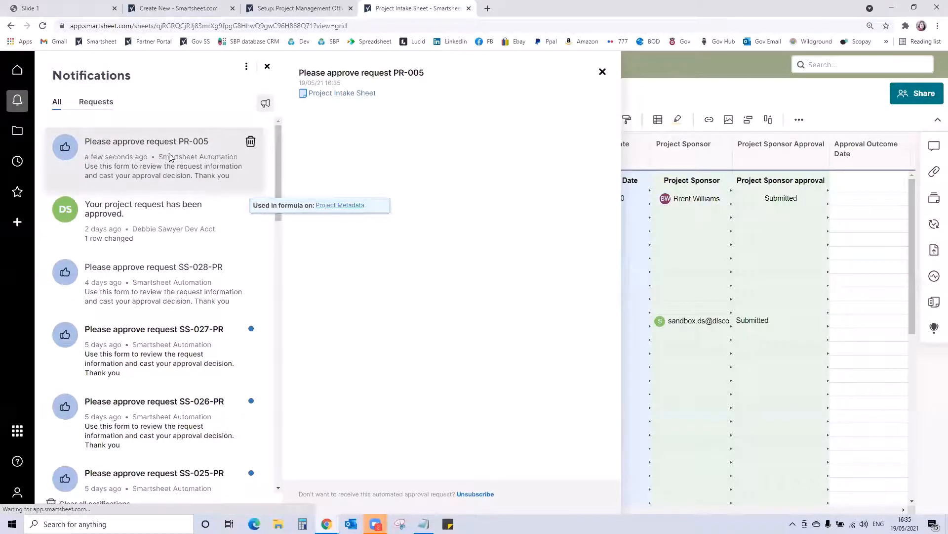
scroll(429, 182, "down", 2)
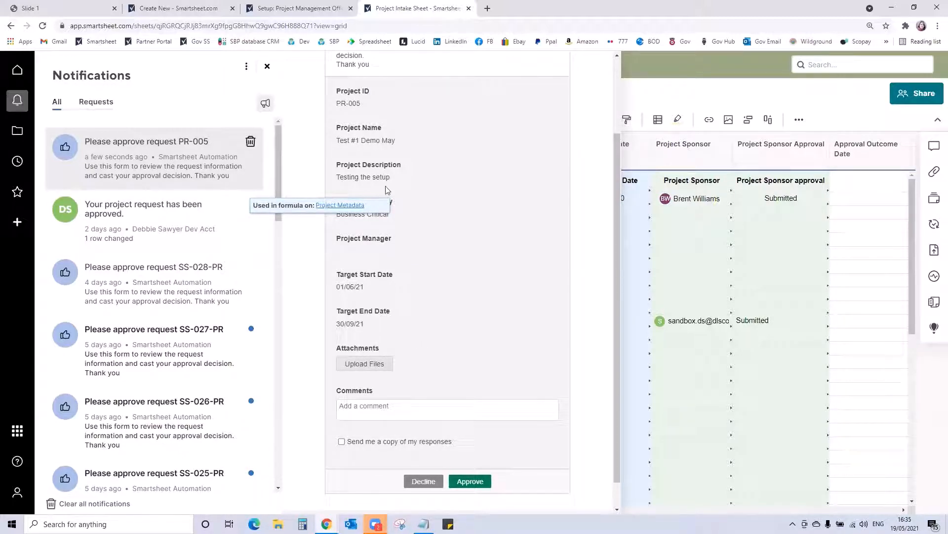
left_click(401, 408)
type("All good")
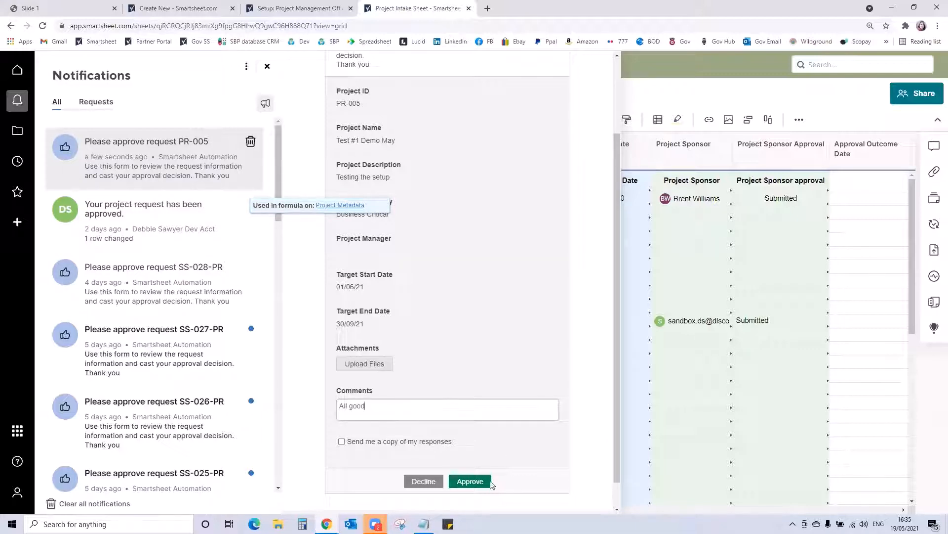
left_click(491, 482)
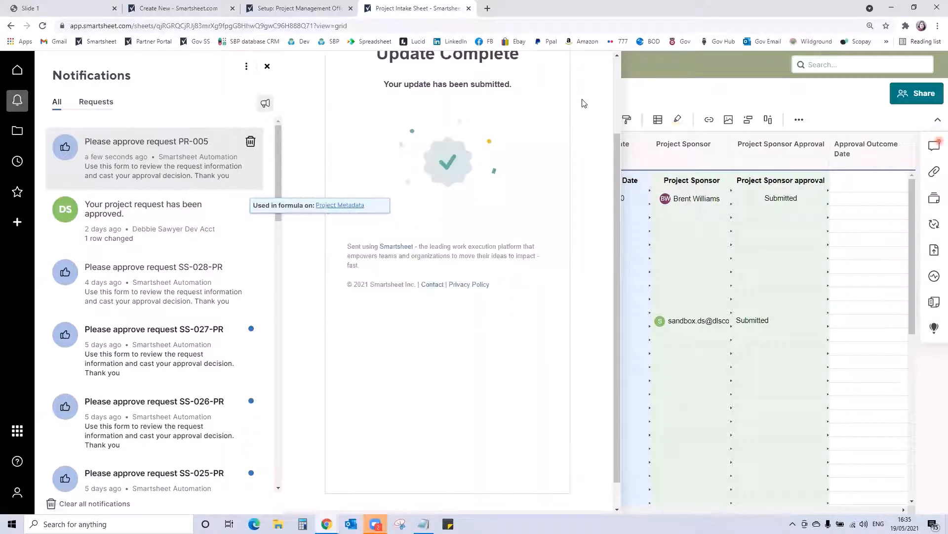
left_click_drag(618, 145, 620, 69)
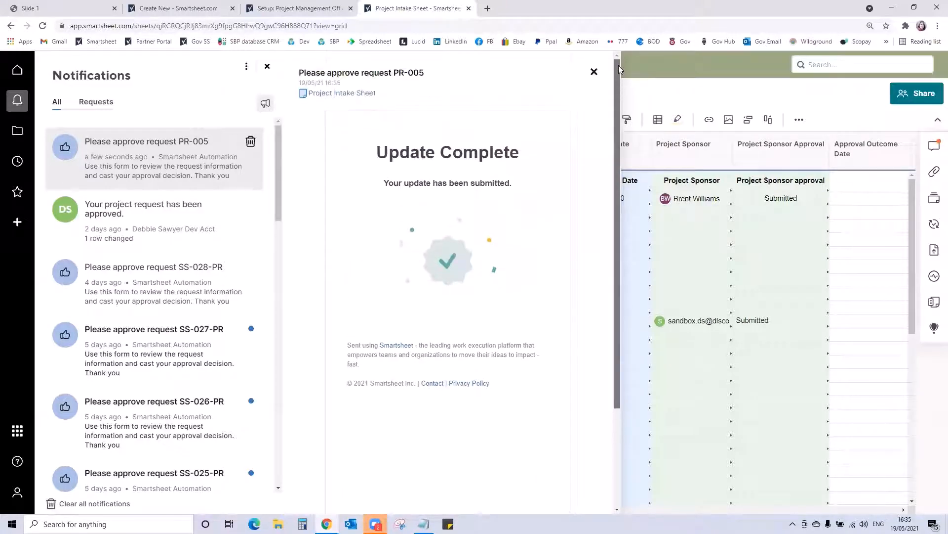
left_click(594, 72)
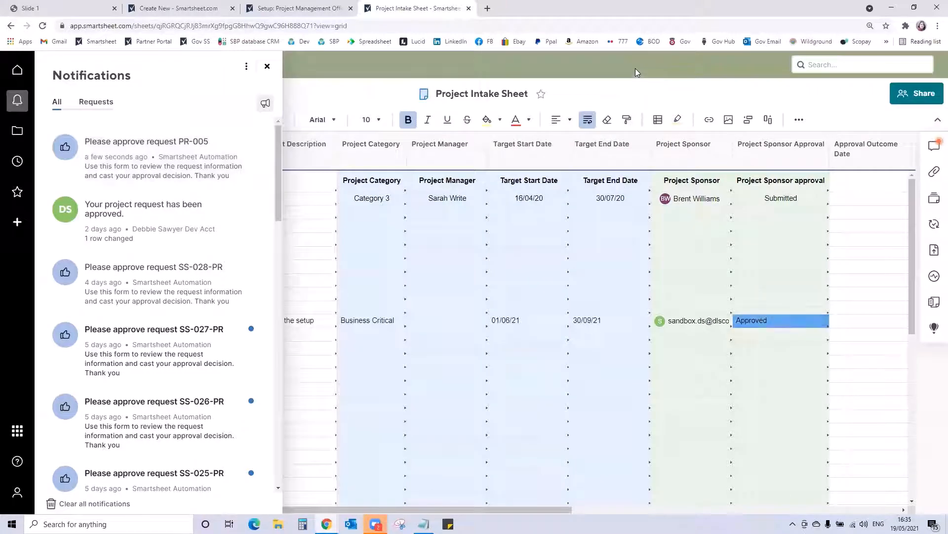
left_click(267, 67)
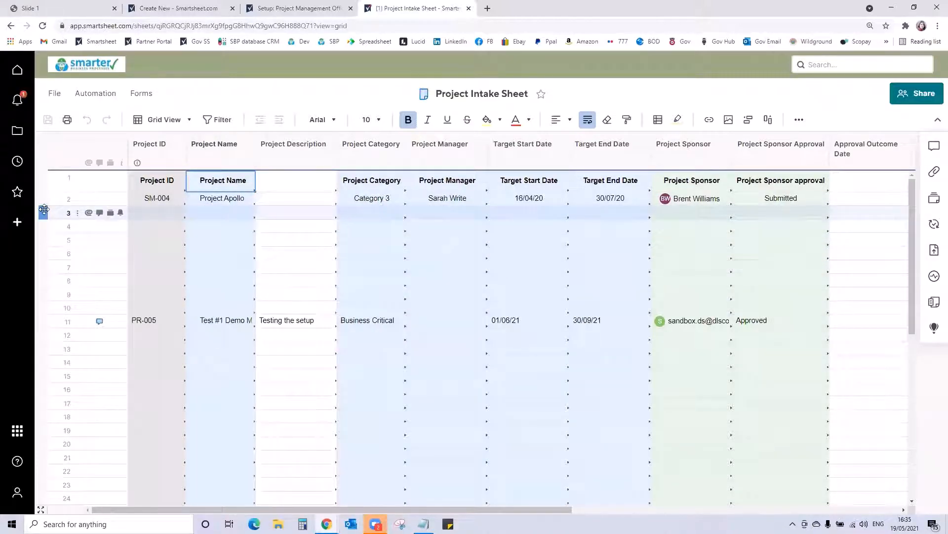
- Delete the blank rows 3 to 10 between the two projects in the Project Intake Sheet and save the sheet
left_click(44, 209)
key("shift+Down")
key("shift+Down")
key("shift+Down")
key("shift+Down")
key("shift+Down")
key("shift+Down")
key("shift+Down")
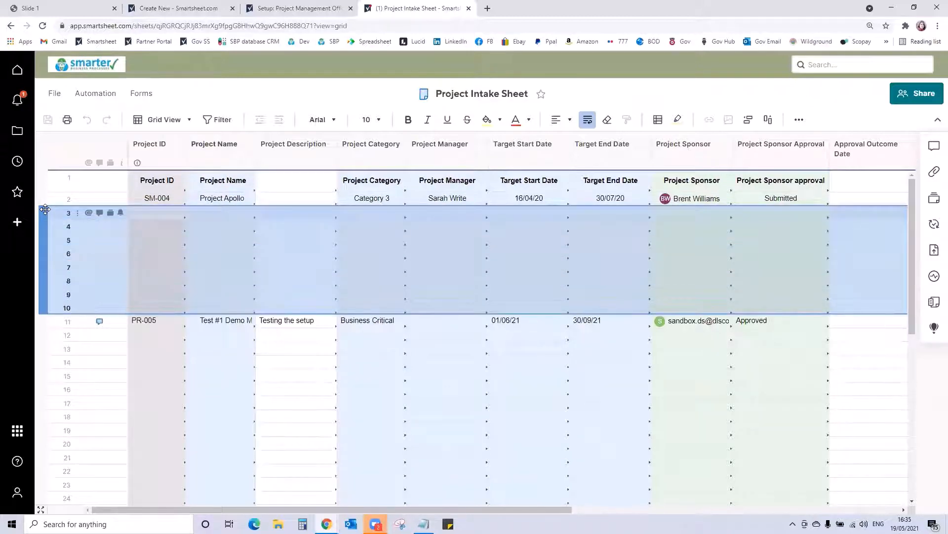
right_click(45, 210)
left_click(83, 246)
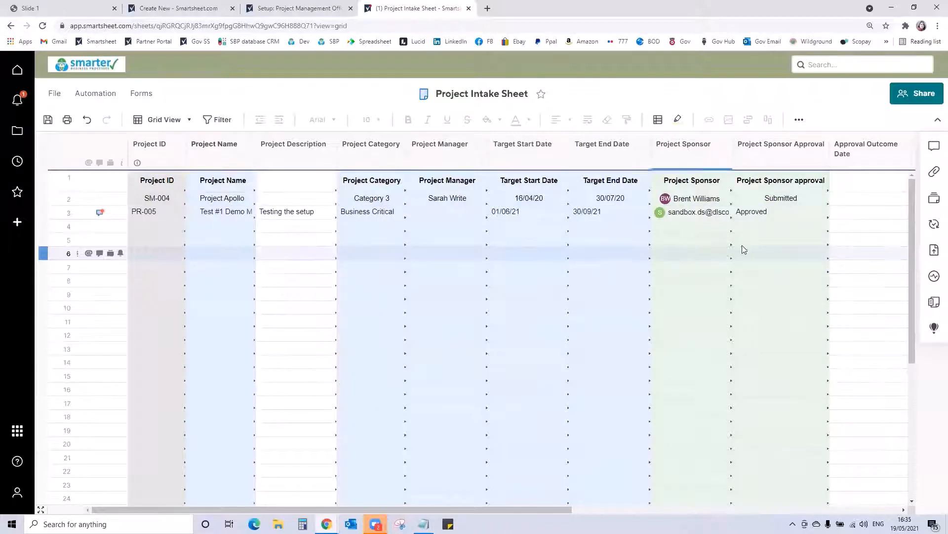
left_click(52, 120)
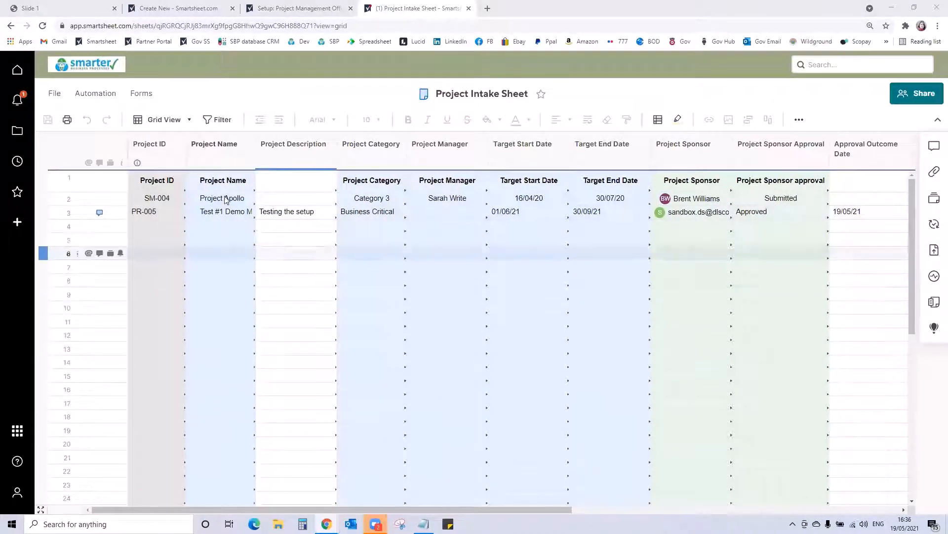
left_click(19, 133)
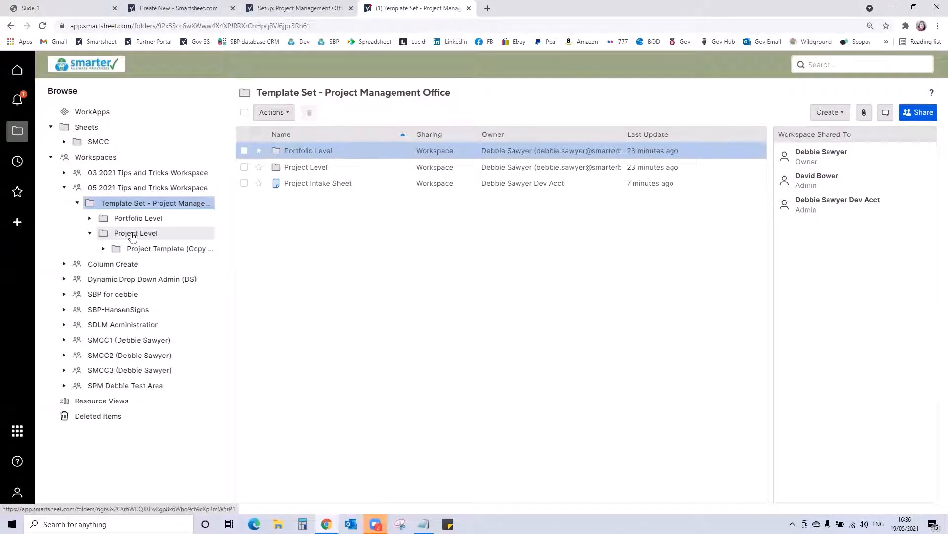
left_click(132, 236)
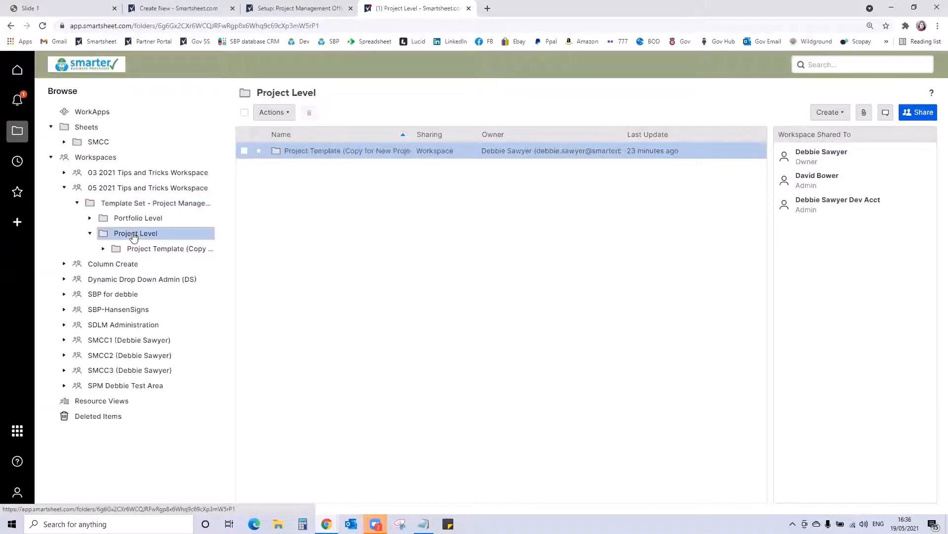
right_click(298, 156)
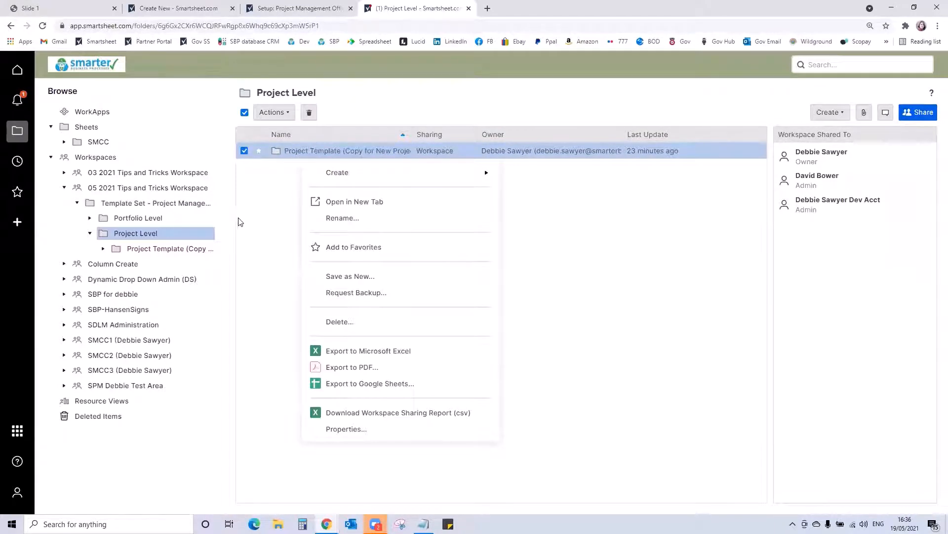
- Copy the project name of PR-005 in row 3 of the Project Intake Sheet
left_click(186, 204)
left_click(314, 184)
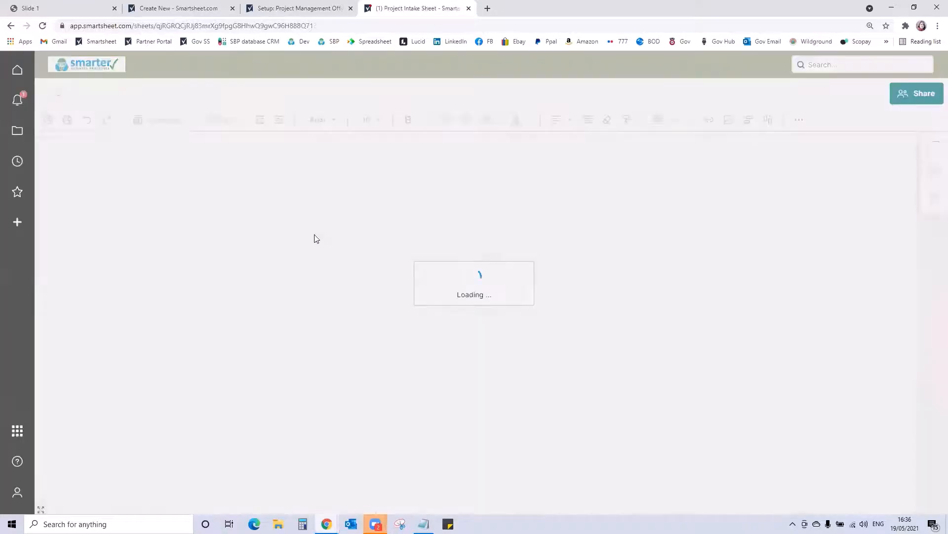
left_click(234, 212)
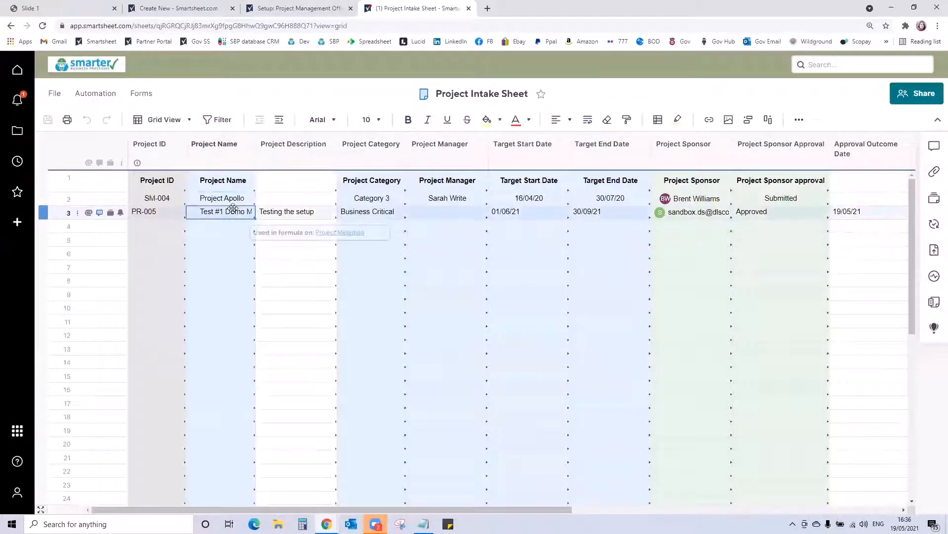
key("ctrl+c")
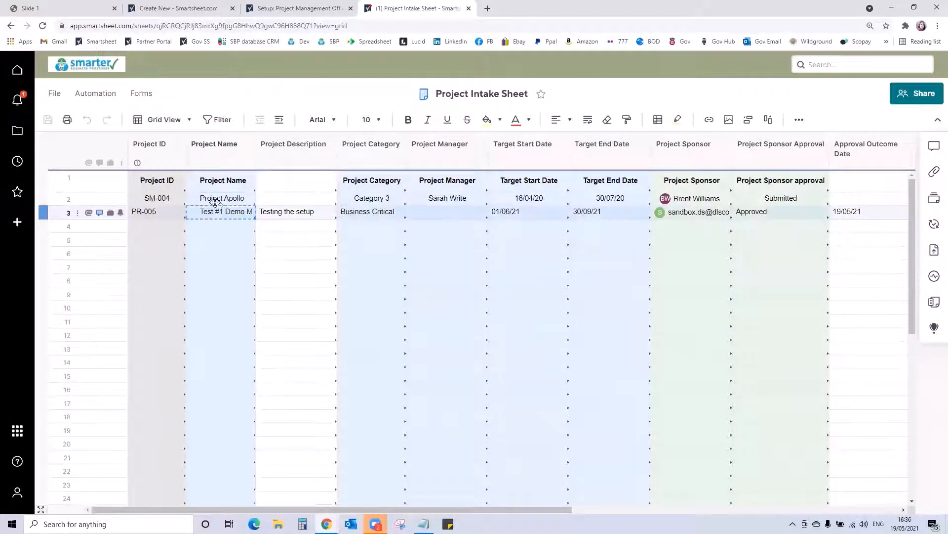
- Save the Project Template folder in Project Level as a new folder named "Test #1 Demo May" and open it
left_click(17, 130)
left_click(295, 168)
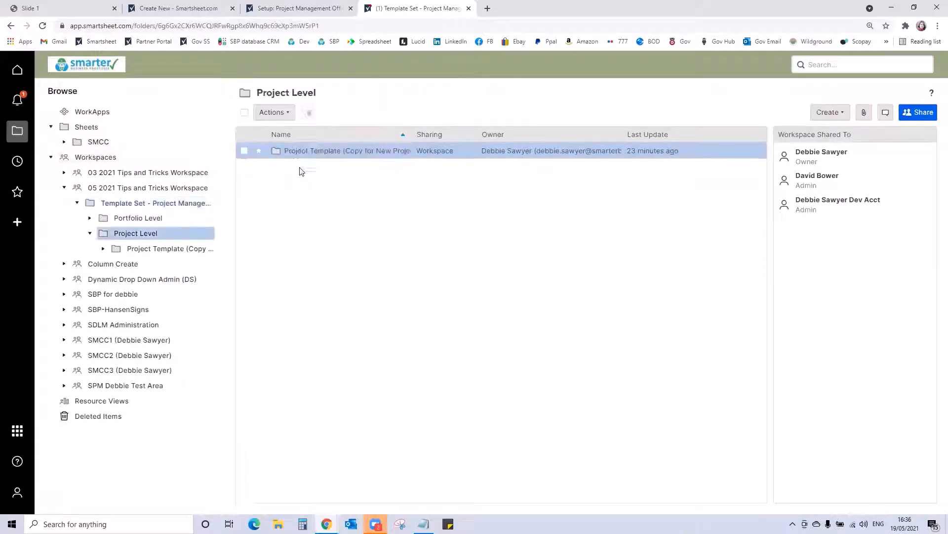
right_click(307, 154)
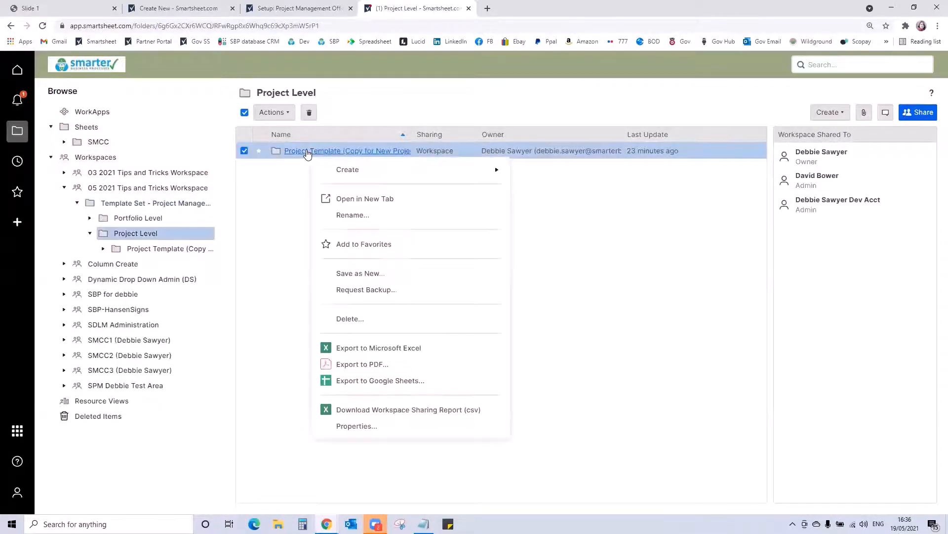
left_click(348, 274)
type("Test #1 Demo May")
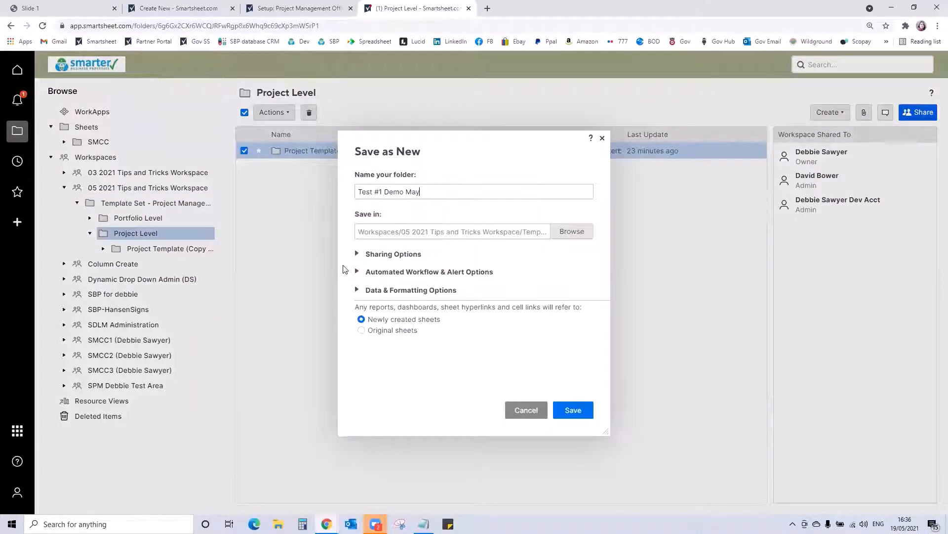
left_click(586, 410)
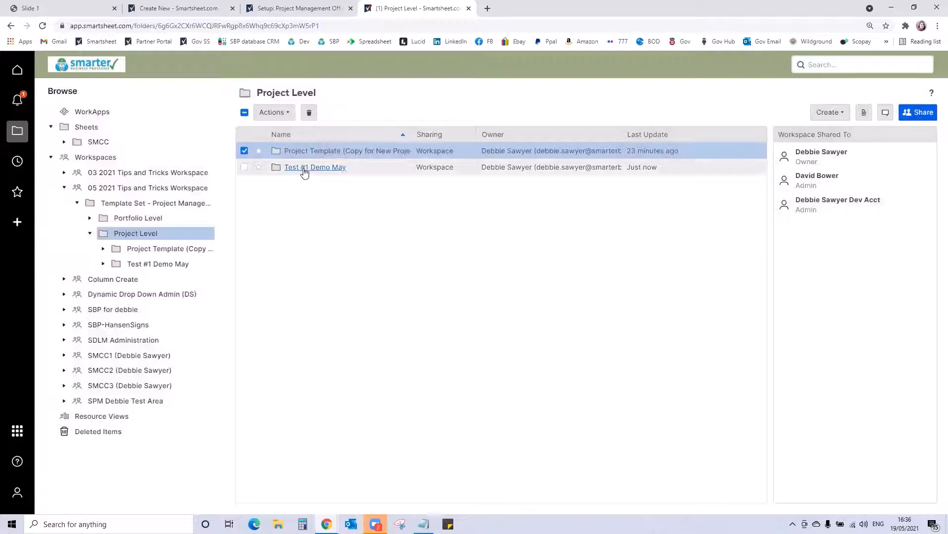
left_click(304, 168)
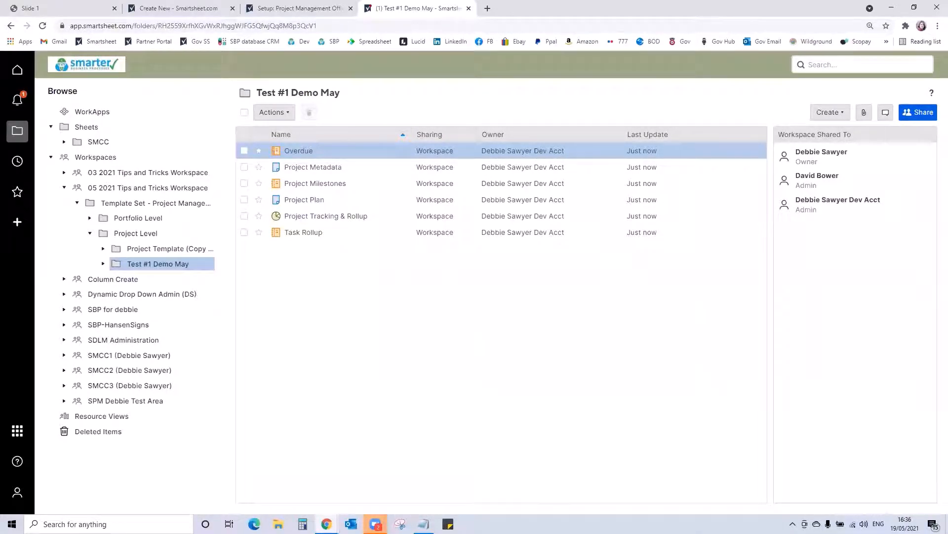
- Copy the project ID PR-005 from row 3 of the Project Intake Sheet
left_click(167, 209)
left_click(297, 184)
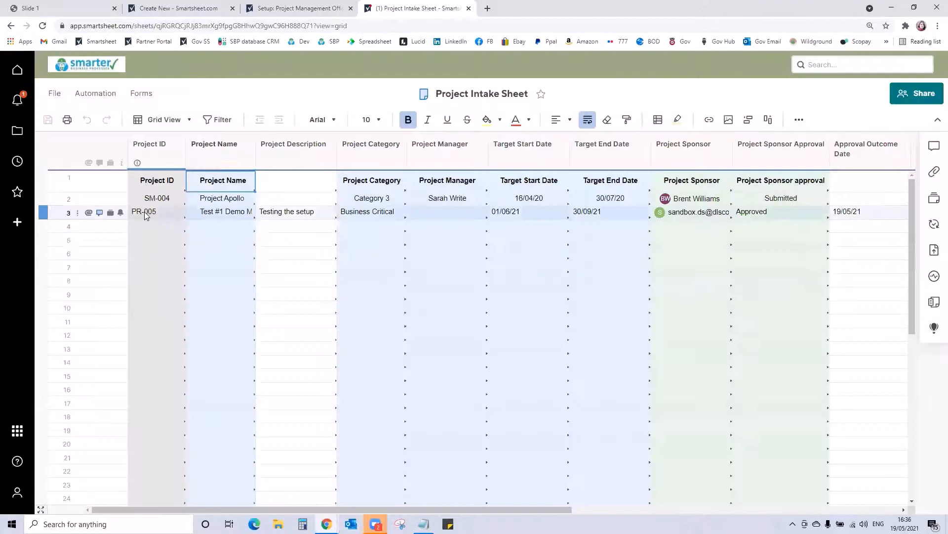
left_click(147, 212)
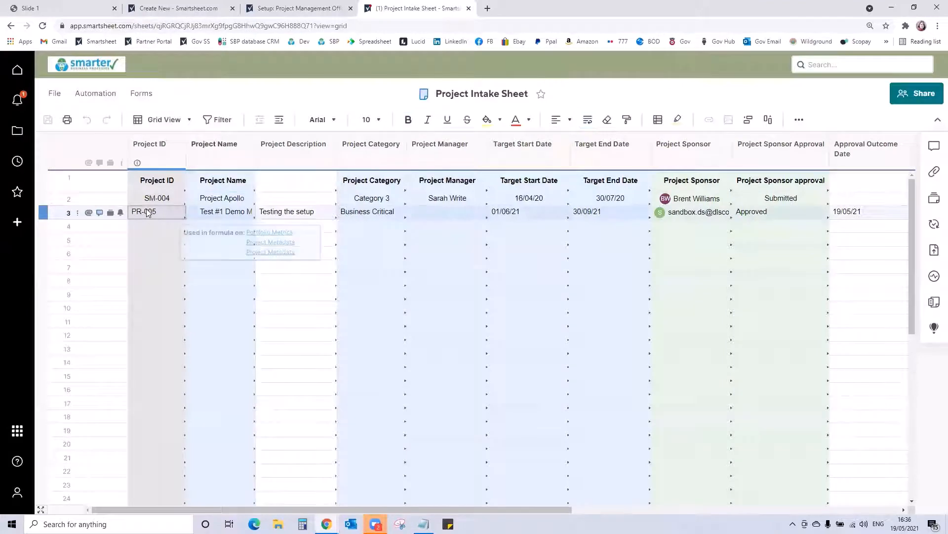
key("ctrl+c")
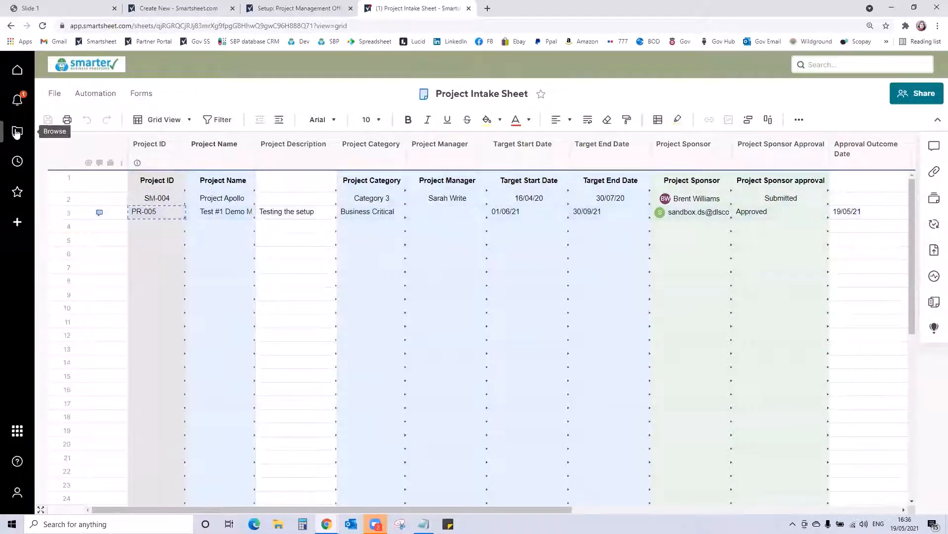
- Paste PR-005 as the Project ID in row 2 of the Test #1 Demo May folder's Project Metadata sheet and save it
left_click(17, 131)
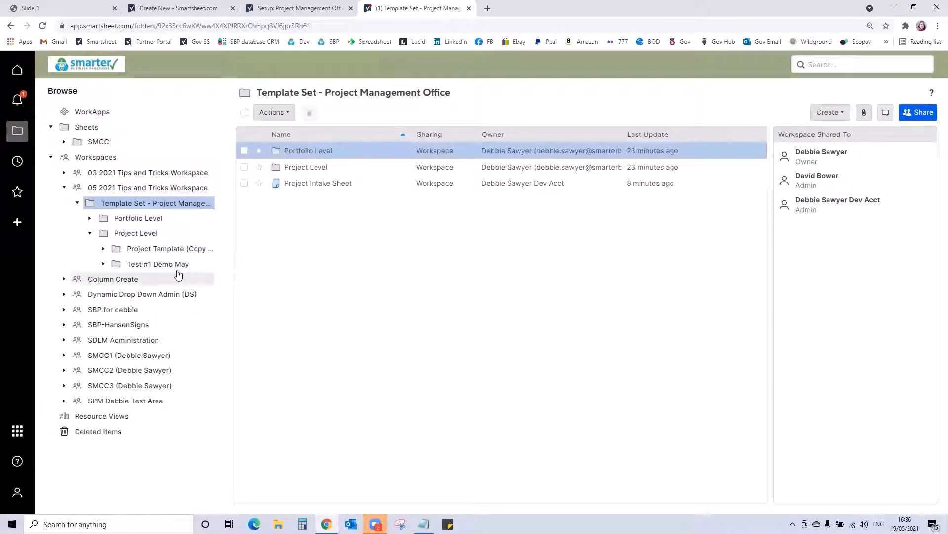
left_click(180, 266)
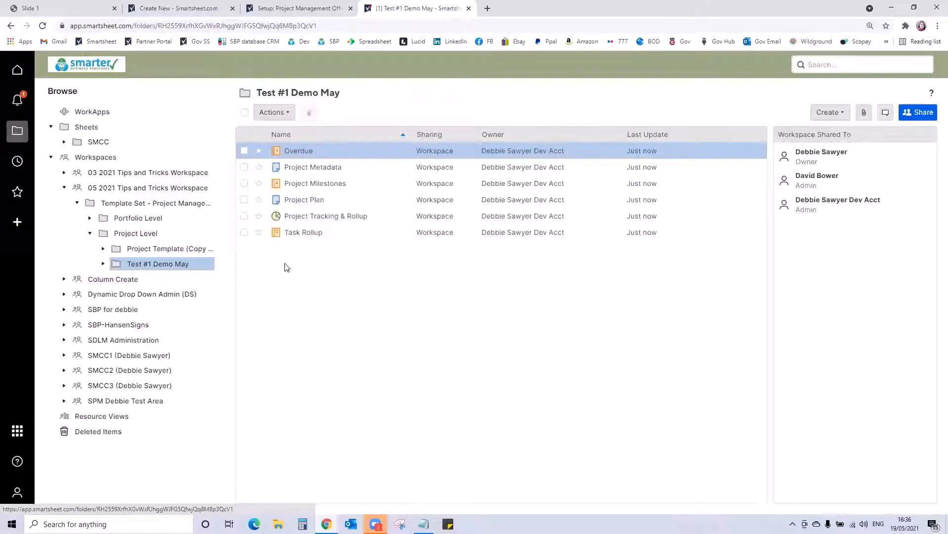
left_click(311, 166)
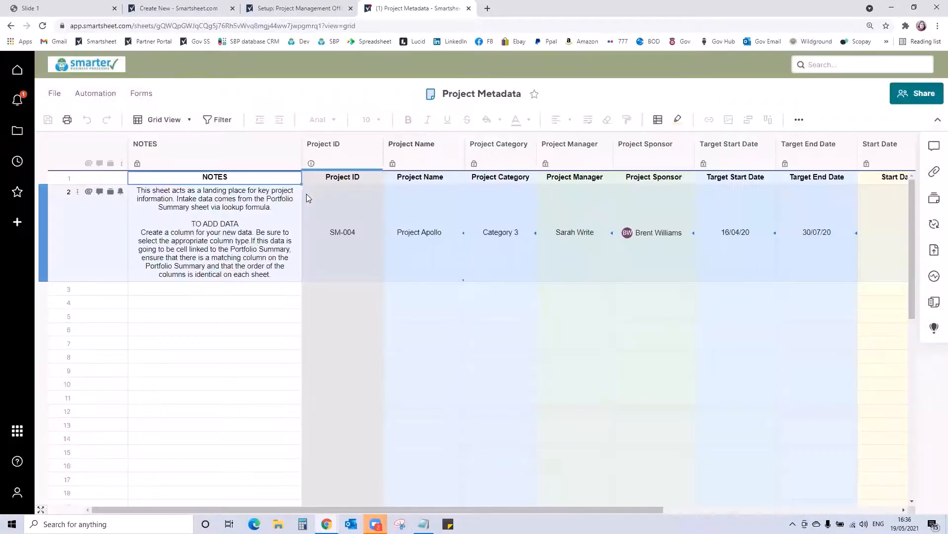
left_click(326, 223)
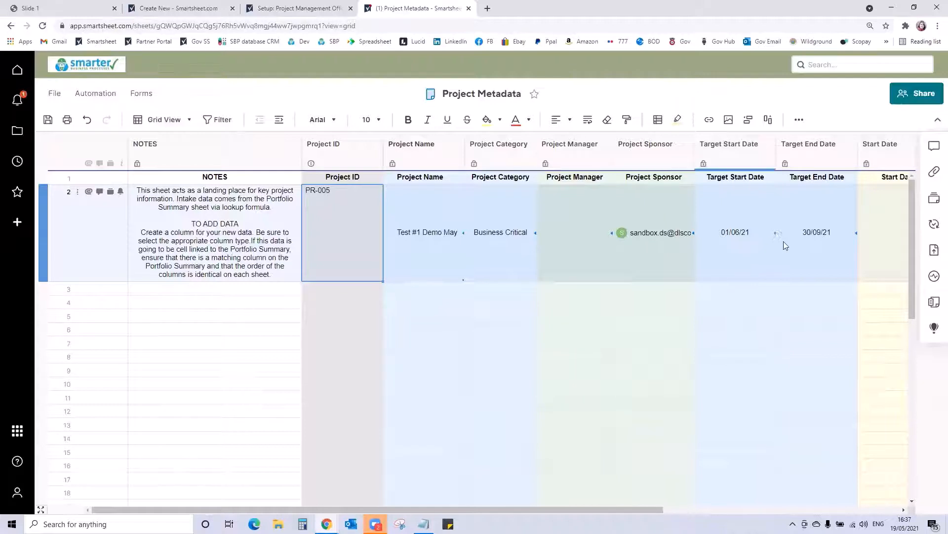
left_click(48, 120)
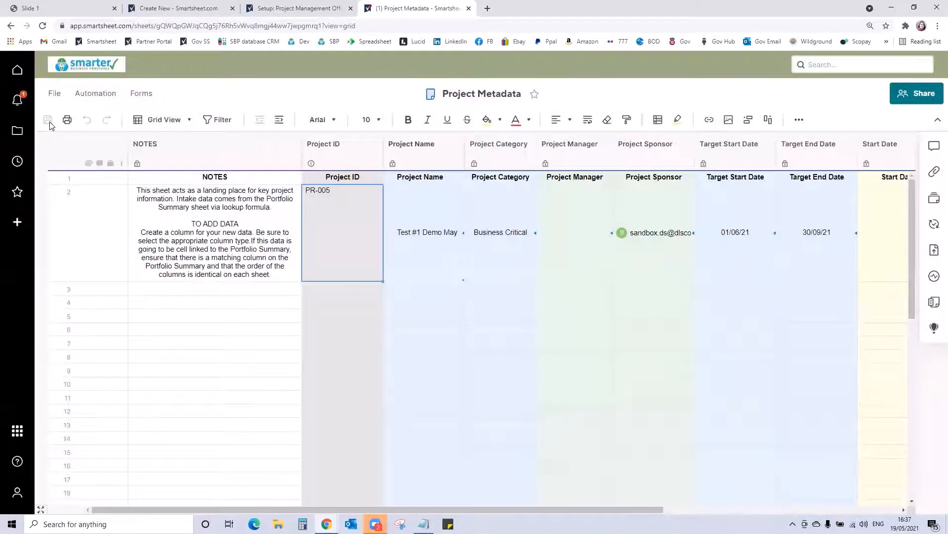
- Reopen the Project Intake Sheet from the Template Set - Project Management Office folder
left_click(18, 131)
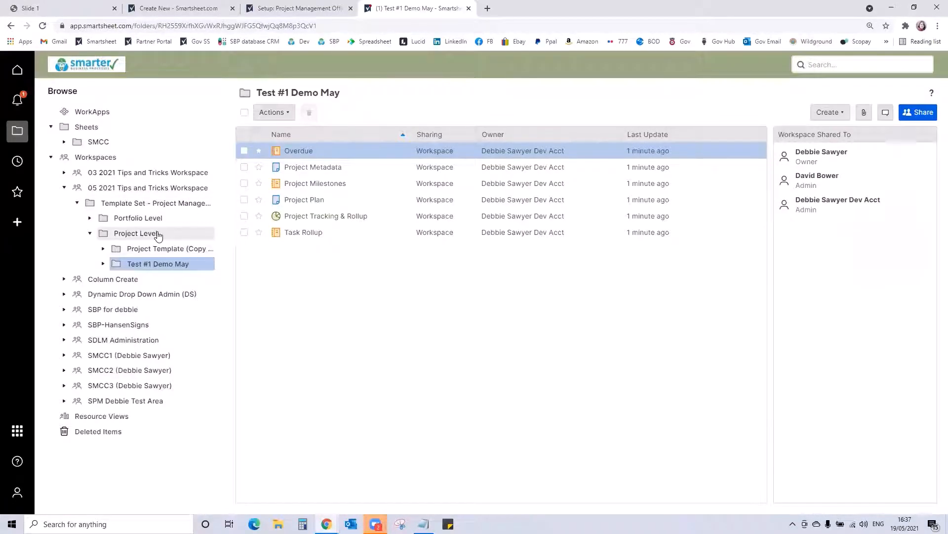
left_click(163, 208)
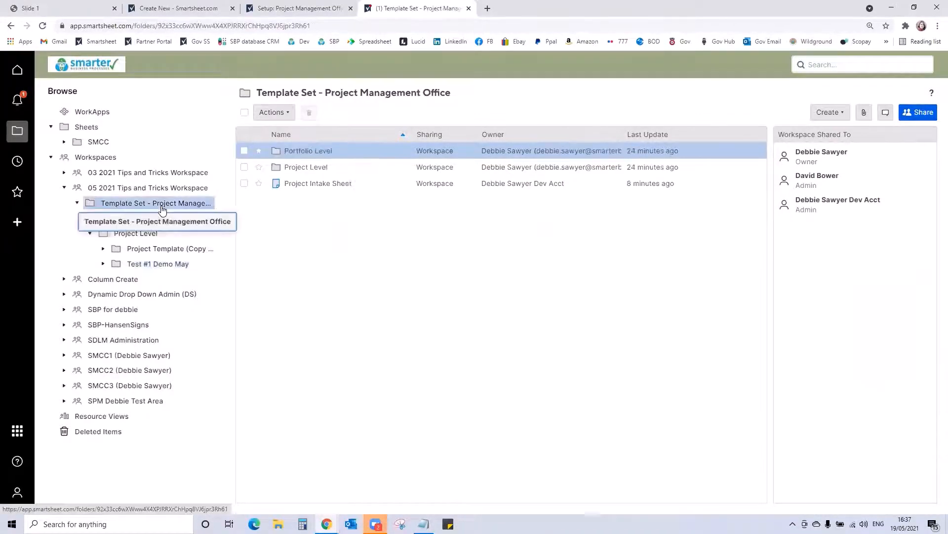
left_click(324, 185)
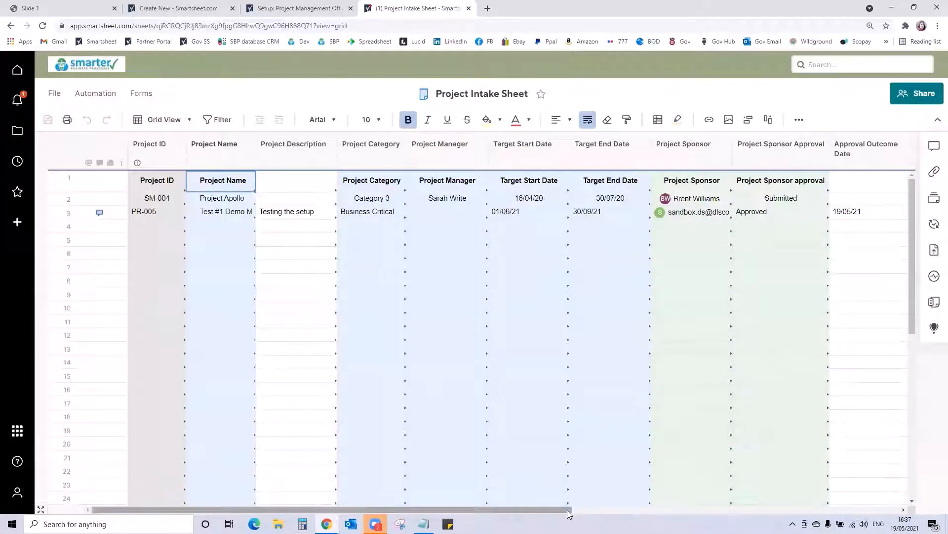
- Link row 3's Start Date through Project Status cells to the matching row 2 cells in Test #1 Demo May's Project Metadata sheet
left_click_drag(574, 507, 854, 501)
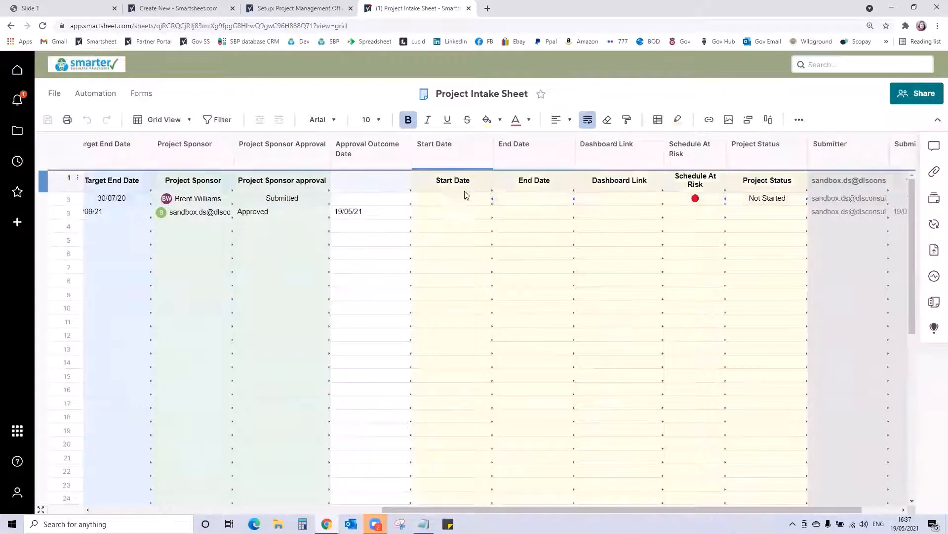
left_click(445, 212)
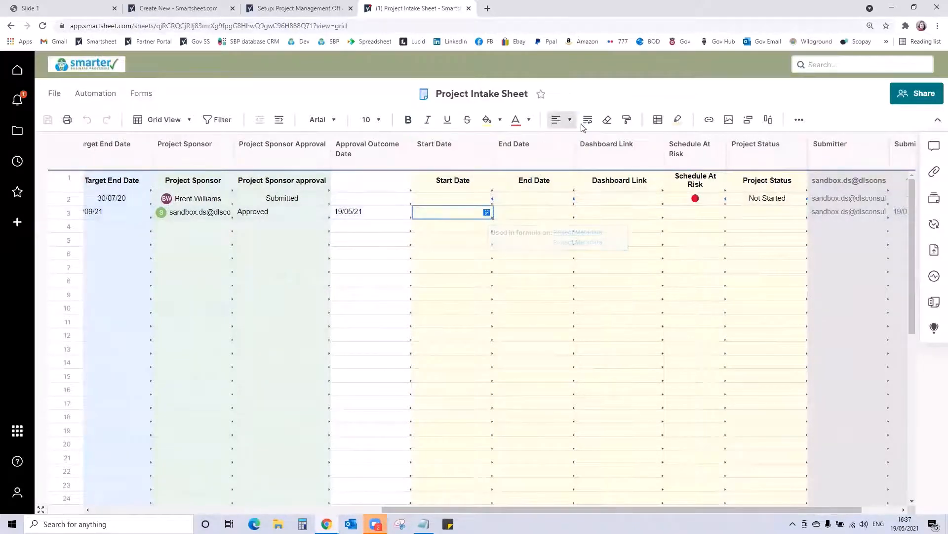
left_click(709, 121)
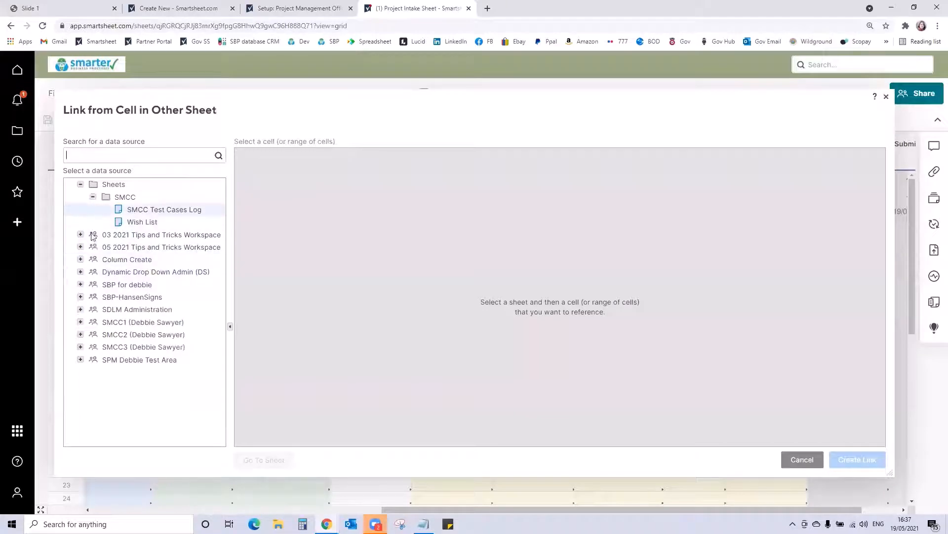
left_click(81, 248)
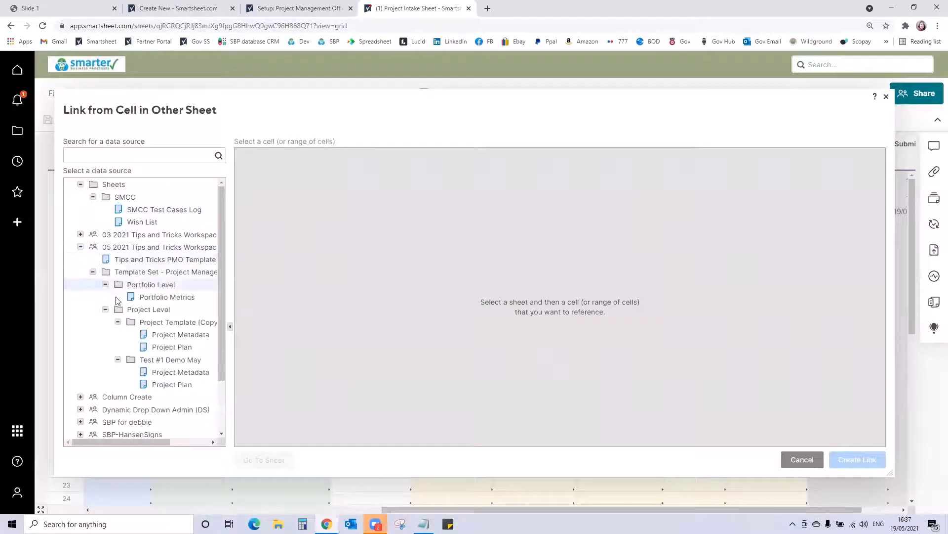
left_click(179, 376)
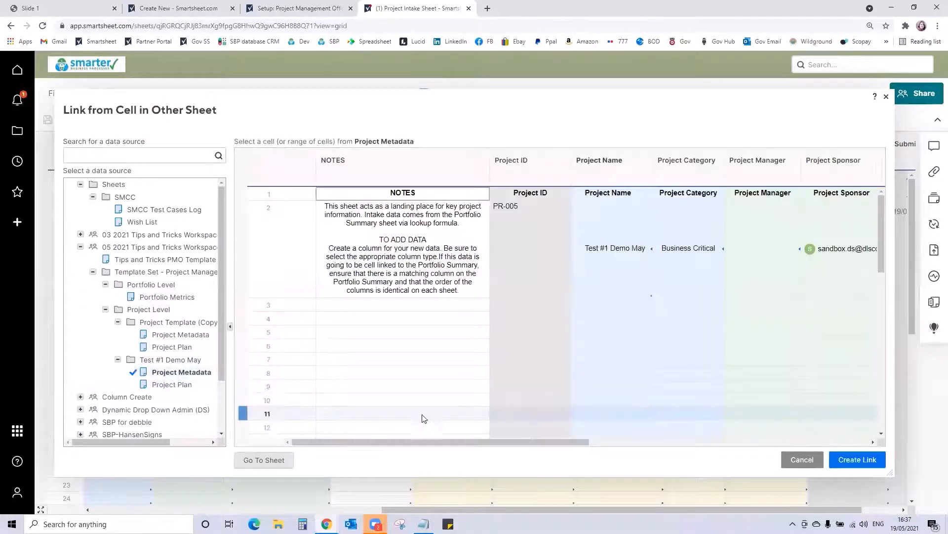
left_click_drag(506, 444, 837, 443)
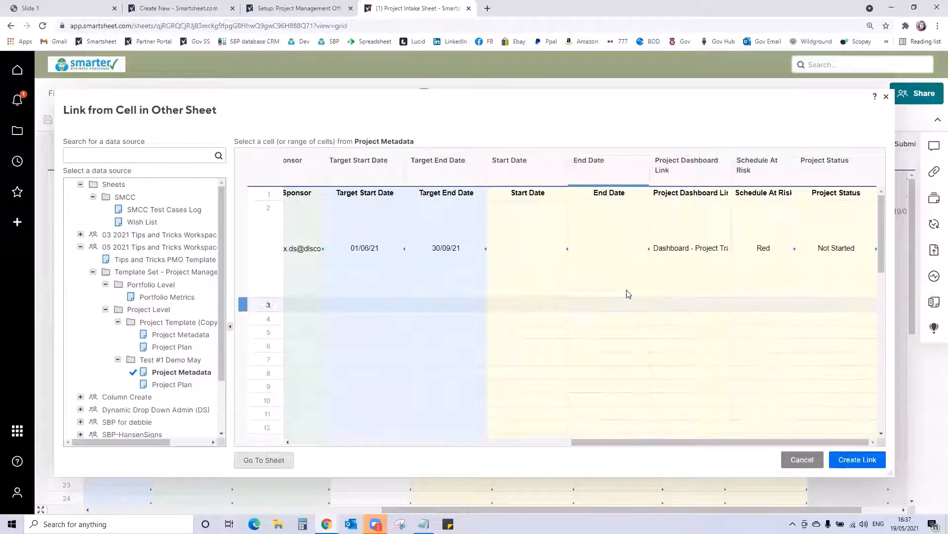
left_click_drag(555, 243, 881, 254)
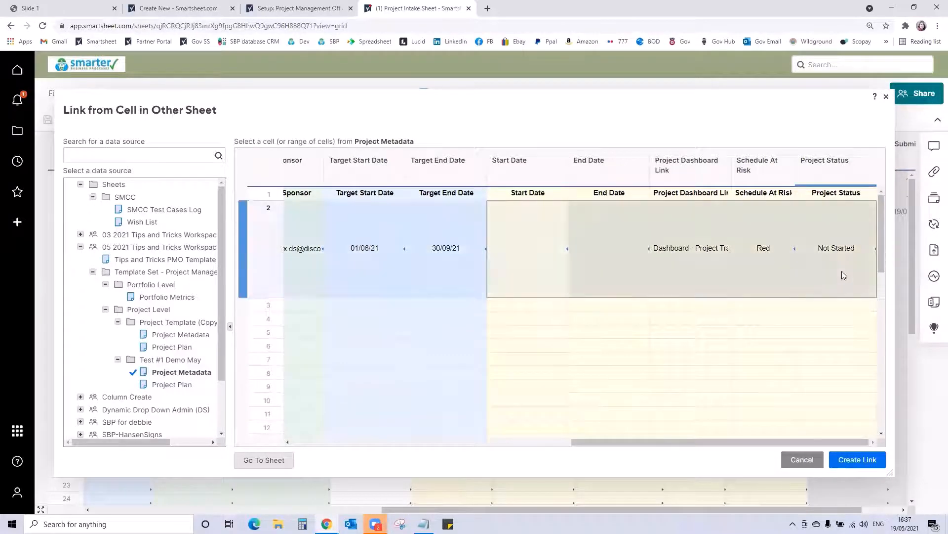
left_click(858, 460)
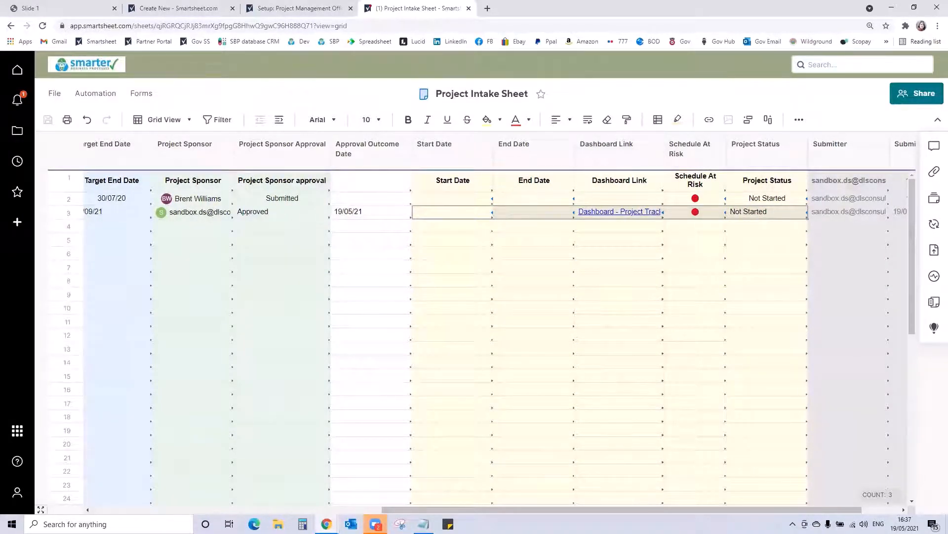
left_click(103, 144)
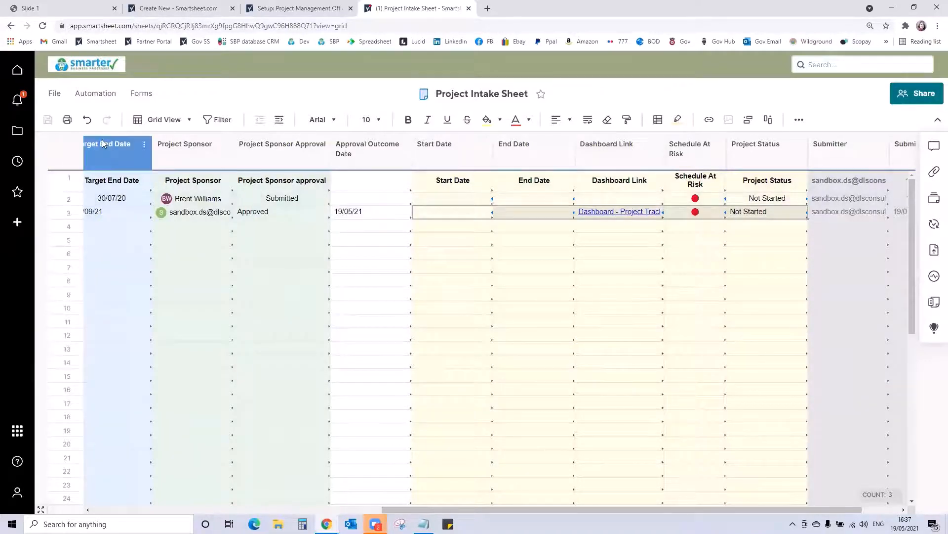
- Open the Project Plan sheet from the Test #1 Demo May folder
left_click(18, 131)
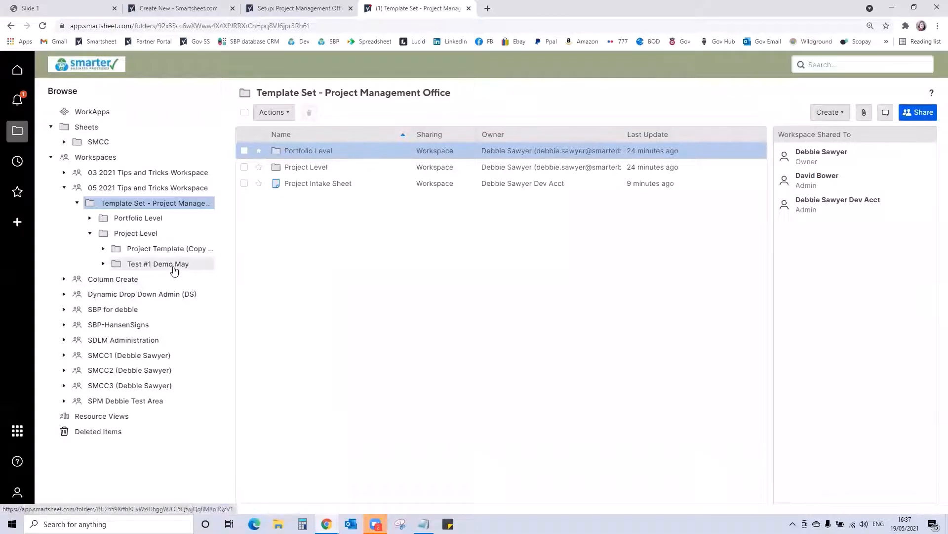
left_click(145, 266)
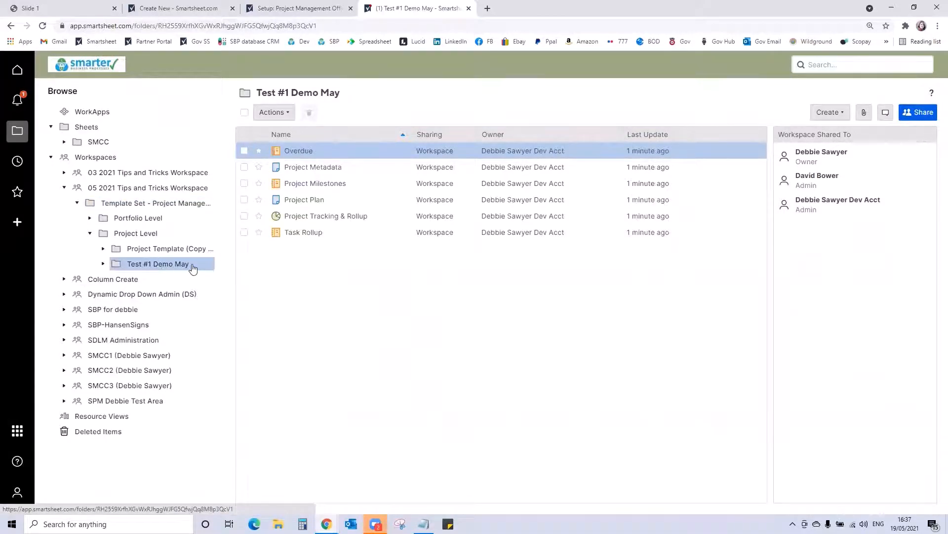
left_click(312, 200)
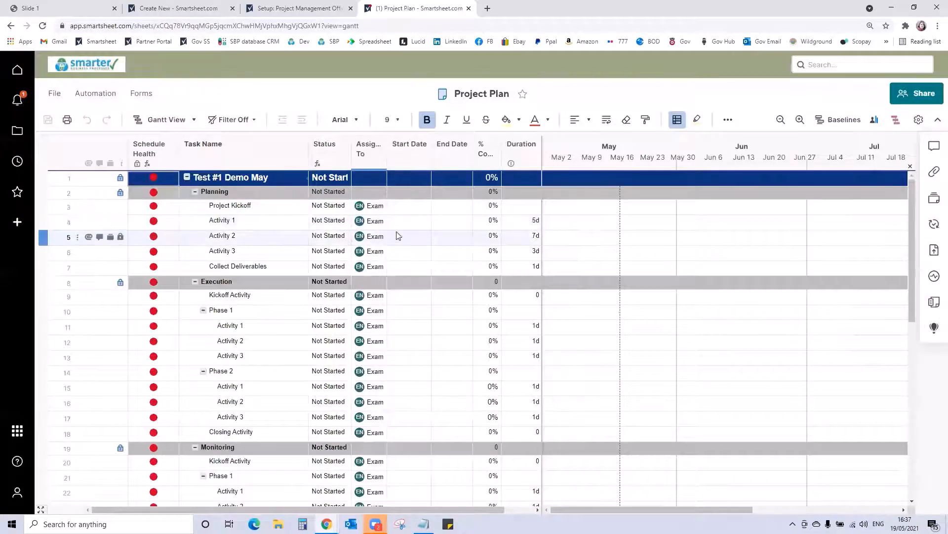
- Set the Start Date of the Project Kickoff task under Planning to 01/06/21
left_click(405, 207)
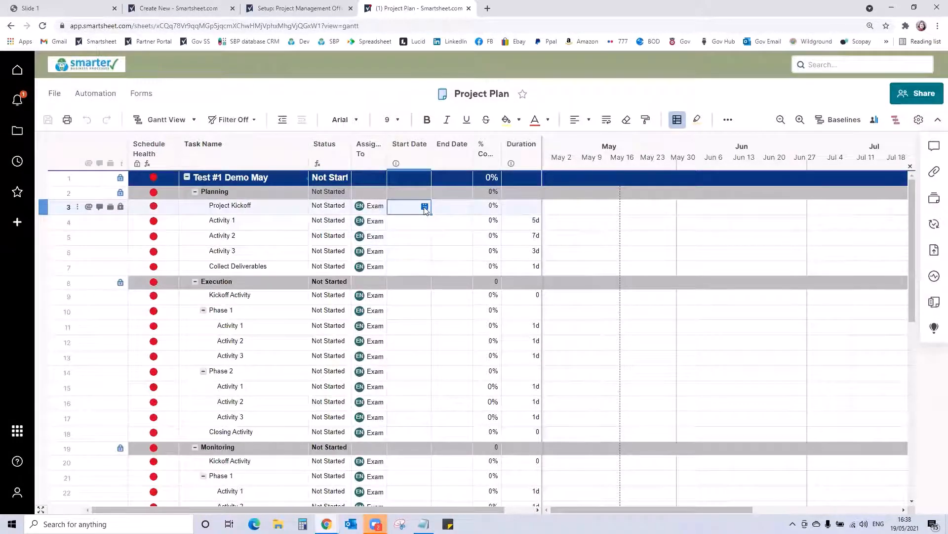
left_click(424, 206)
left_click(543, 209)
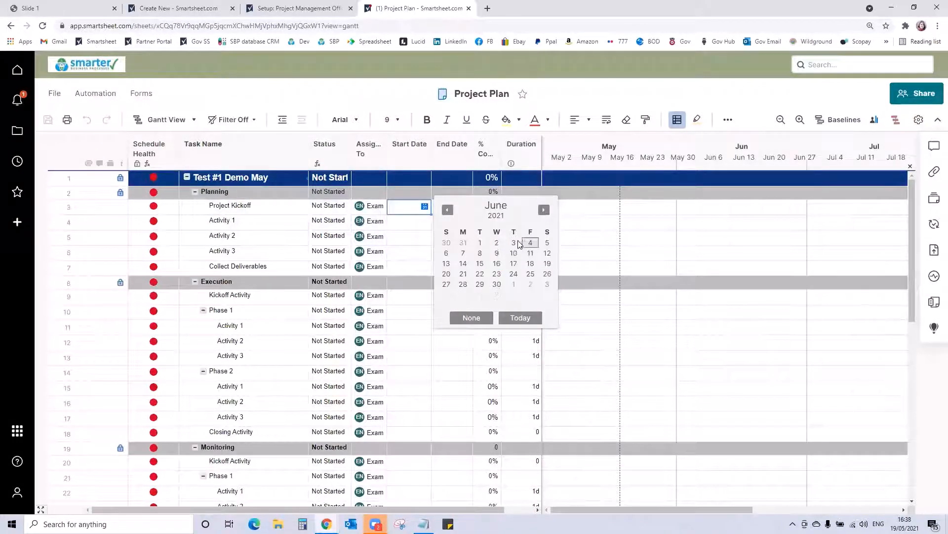
left_click(480, 243)
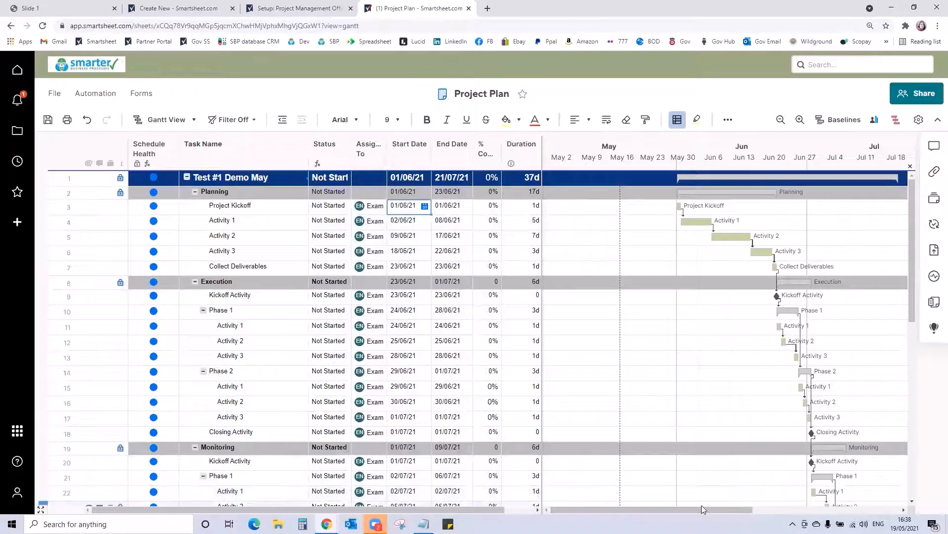
- Set a baseline for the project plan's schedule and switch the sheet to Grid View
left_click(835, 119)
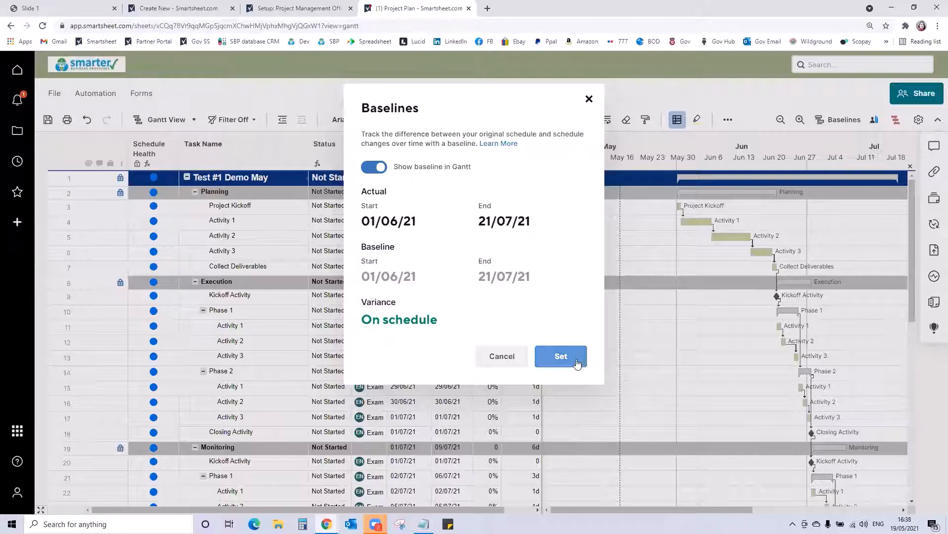
left_click(562, 356)
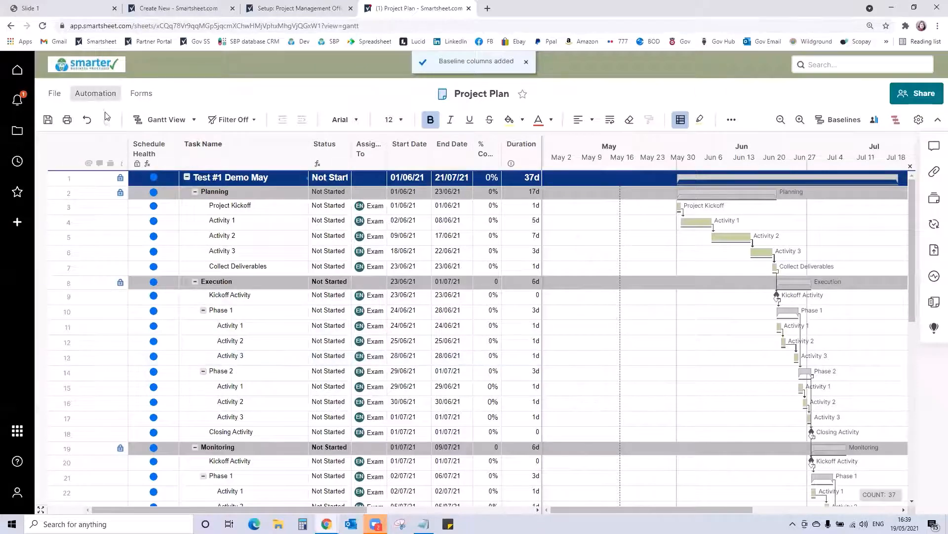
left_click(150, 125)
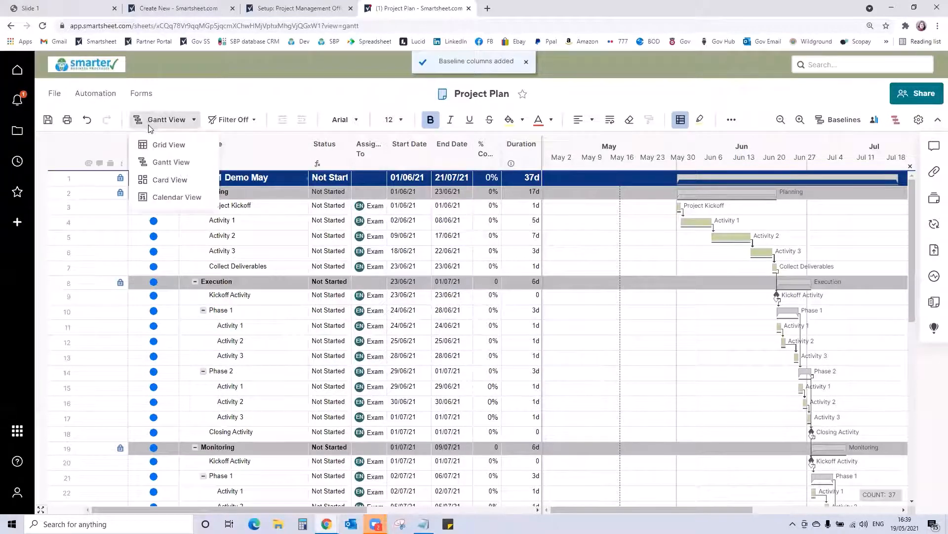
left_click(157, 162)
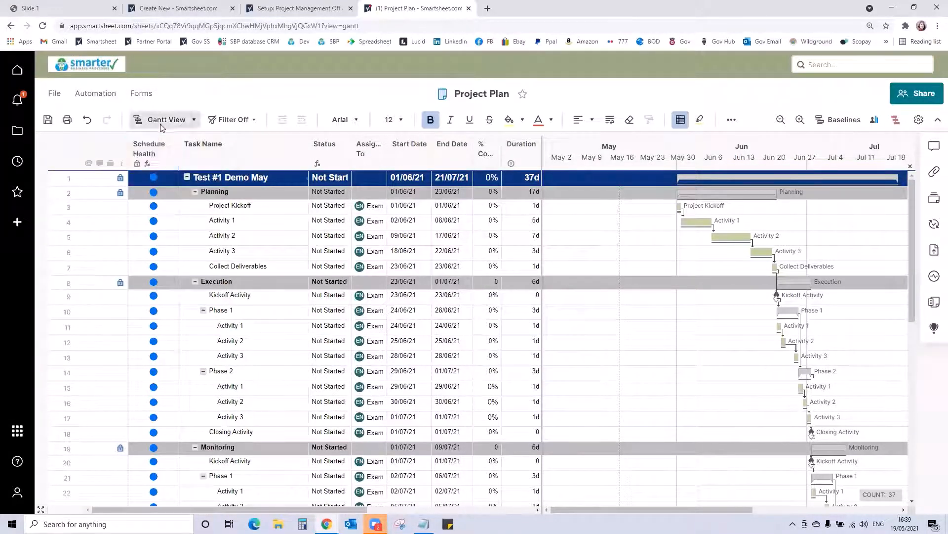
left_click(165, 119)
left_click(161, 145)
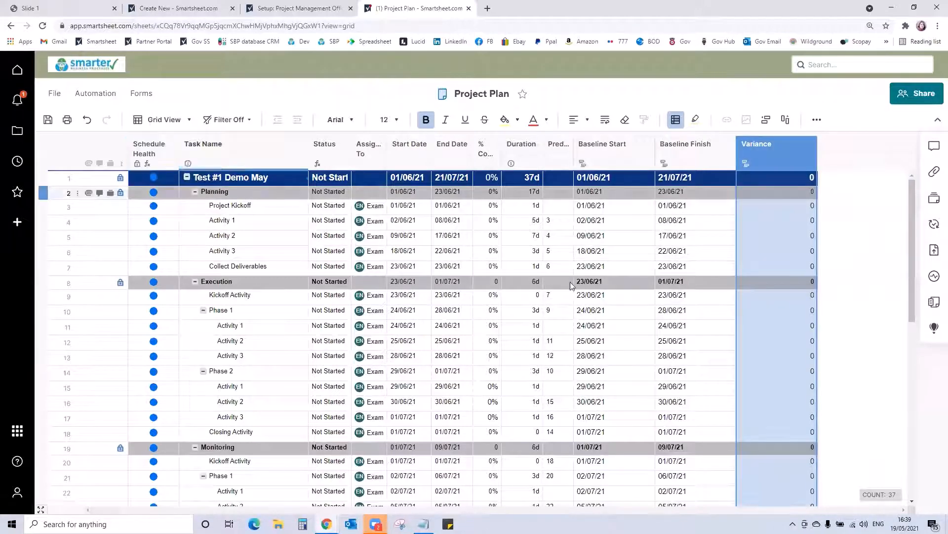
- Examine the Baseline Start, Baseline Finish and Variance columns, and return the sheet to Gantt View
left_click(601, 151)
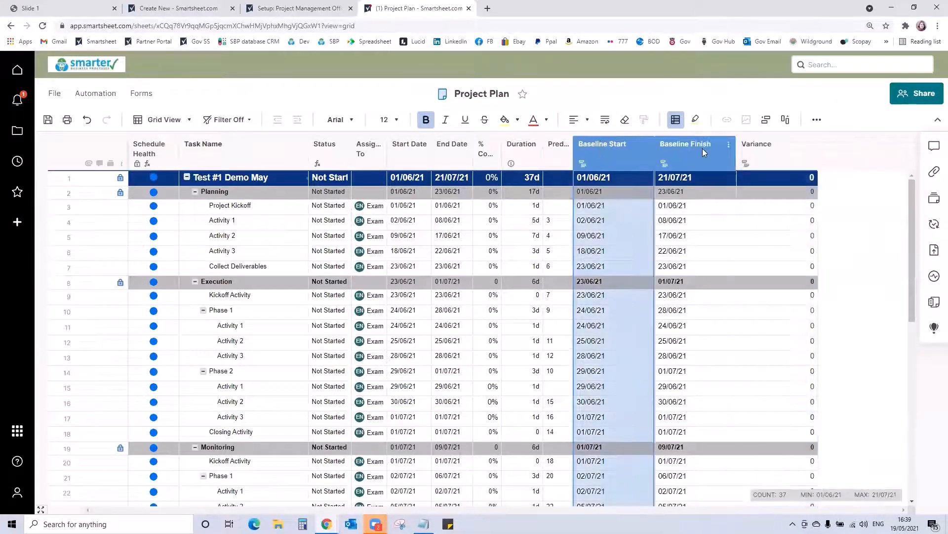
left_click(702, 148)
left_click(753, 143)
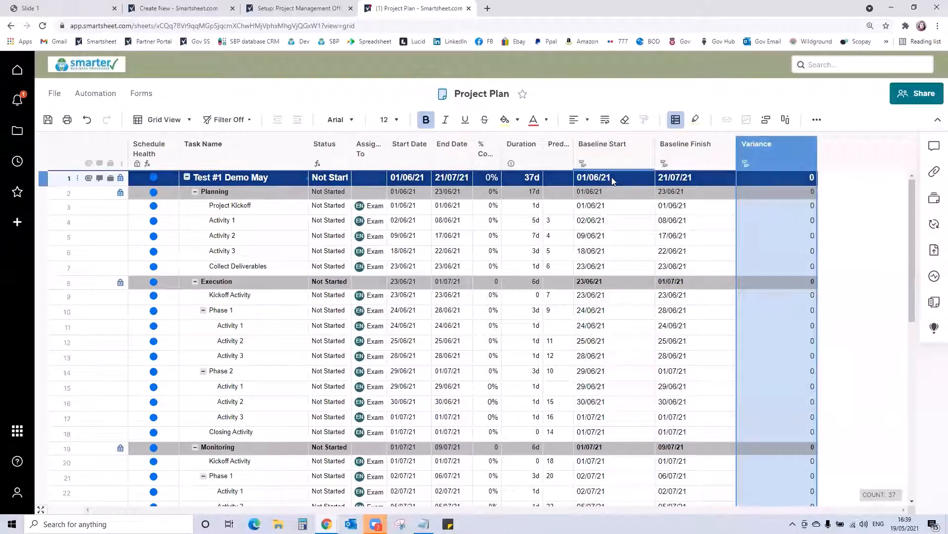
left_click(611, 211)
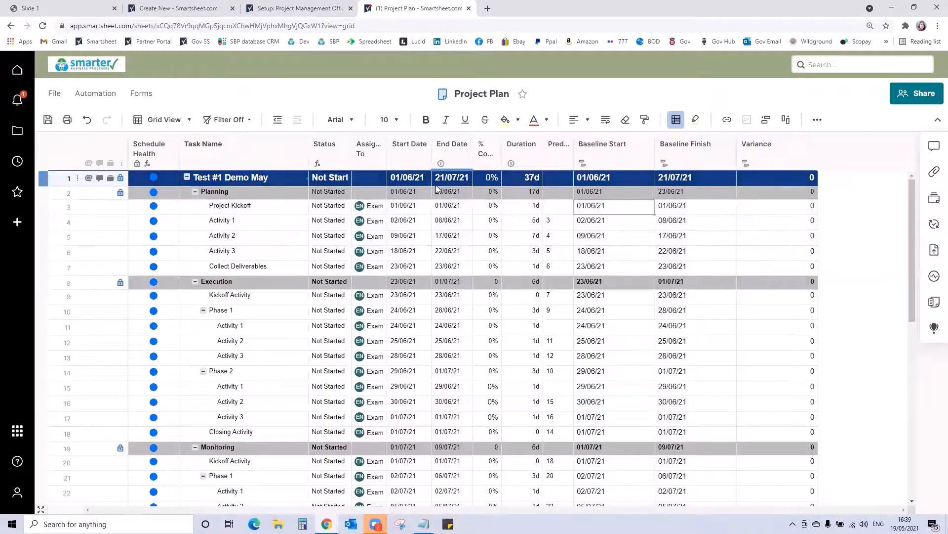
left_click(159, 118)
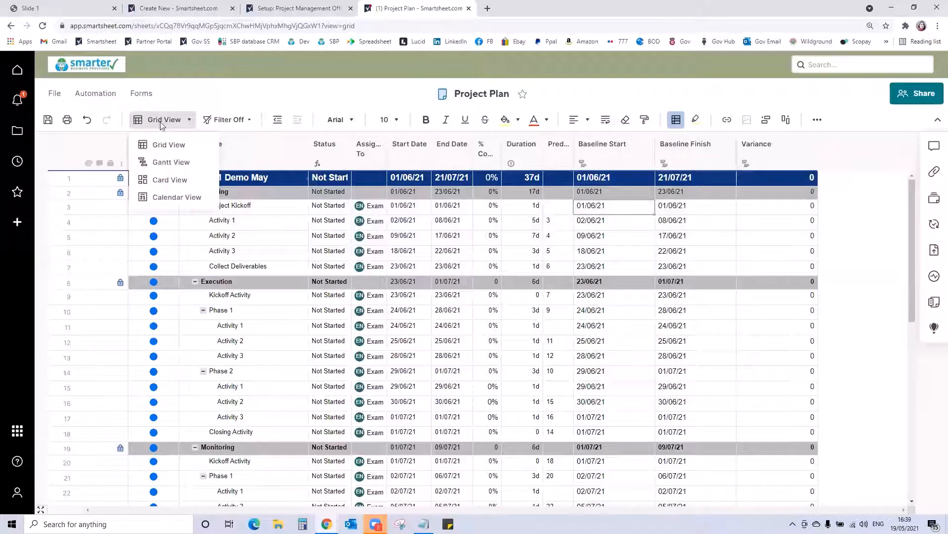
left_click(168, 161)
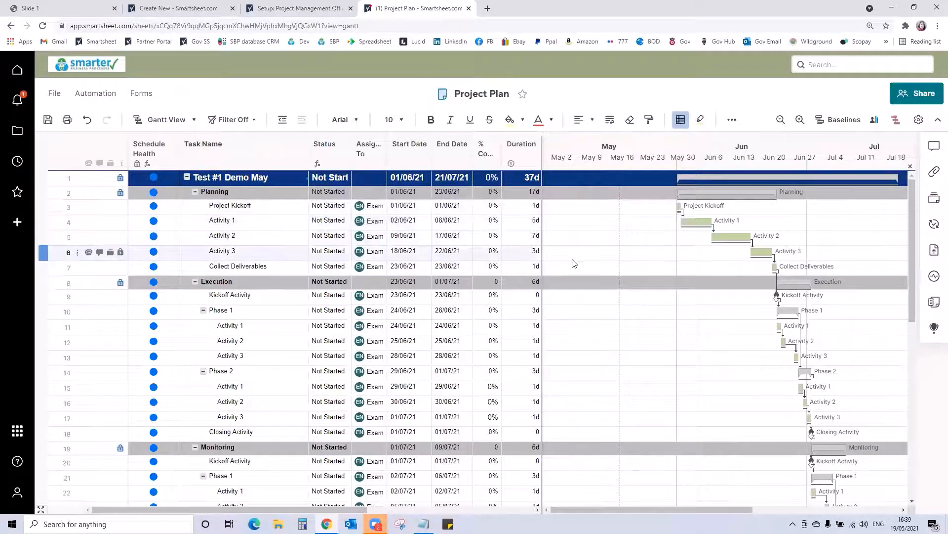
- Set the Project Kickoff task's Start Date to 31/05/21
left_click(426, 211)
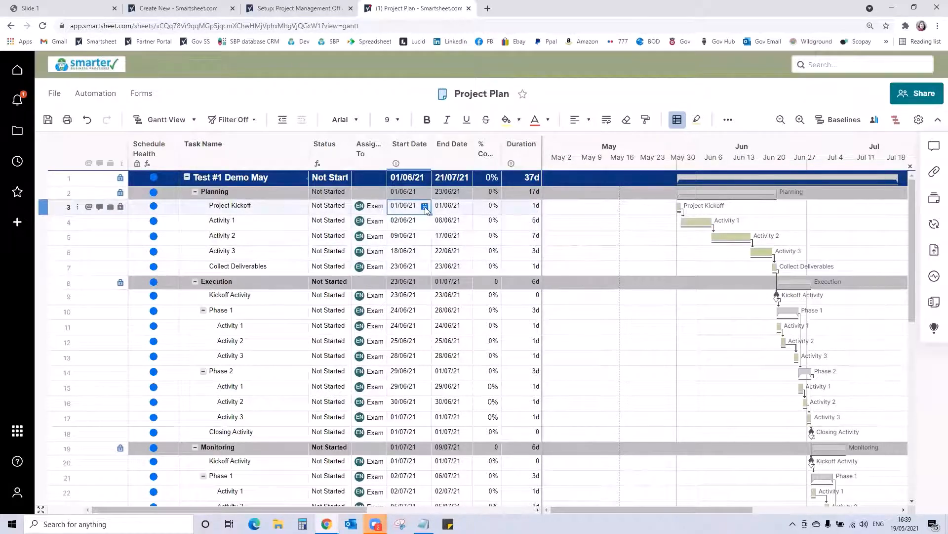
left_click(425, 207)
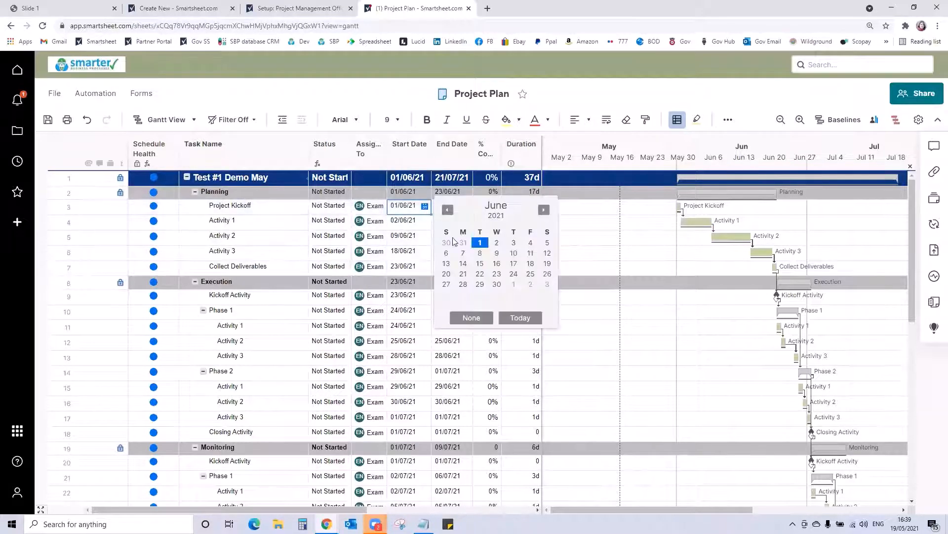
left_click(447, 211)
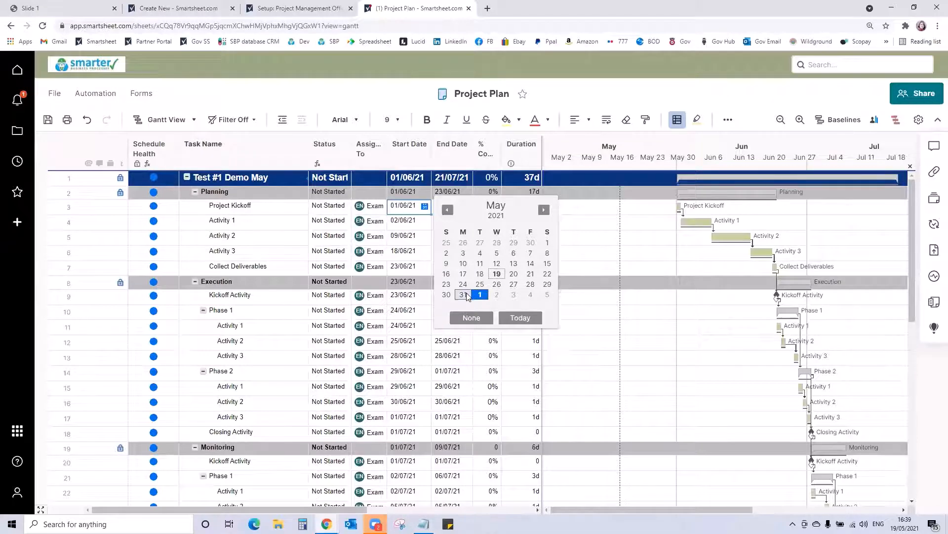
left_click(463, 295)
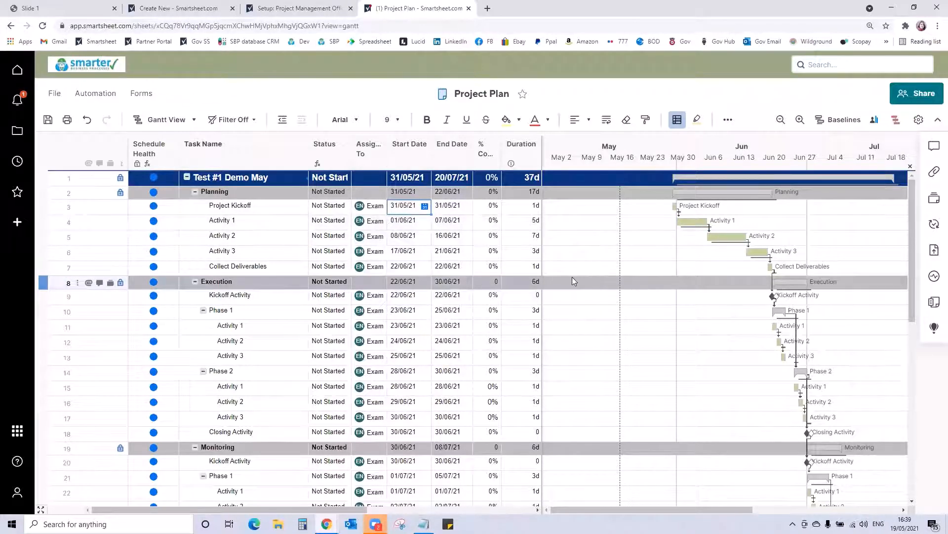
- Widen the grid to show the Variance column and set the Project Kickoff task's Start Date to 24/05/21
left_click_drag(543, 278, 758, 299)
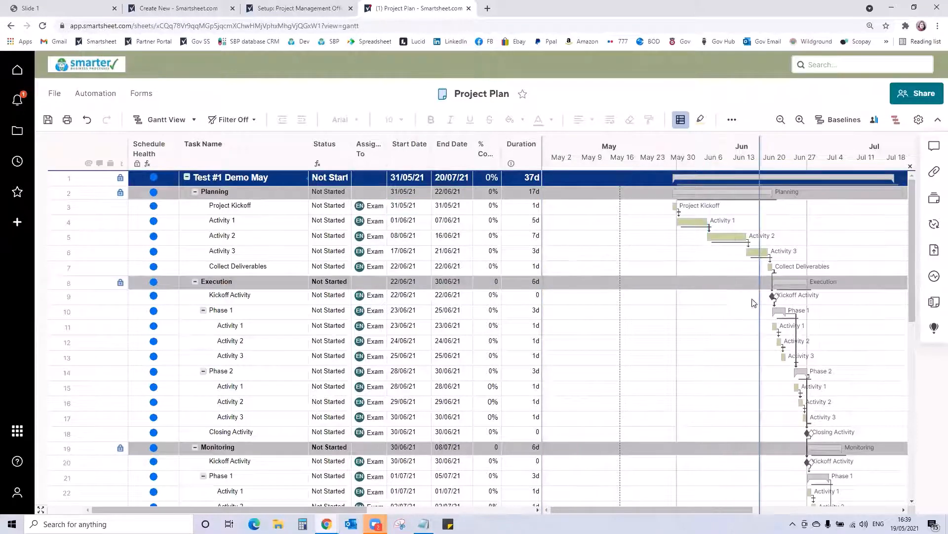
left_click_drag(652, 508, 711, 512)
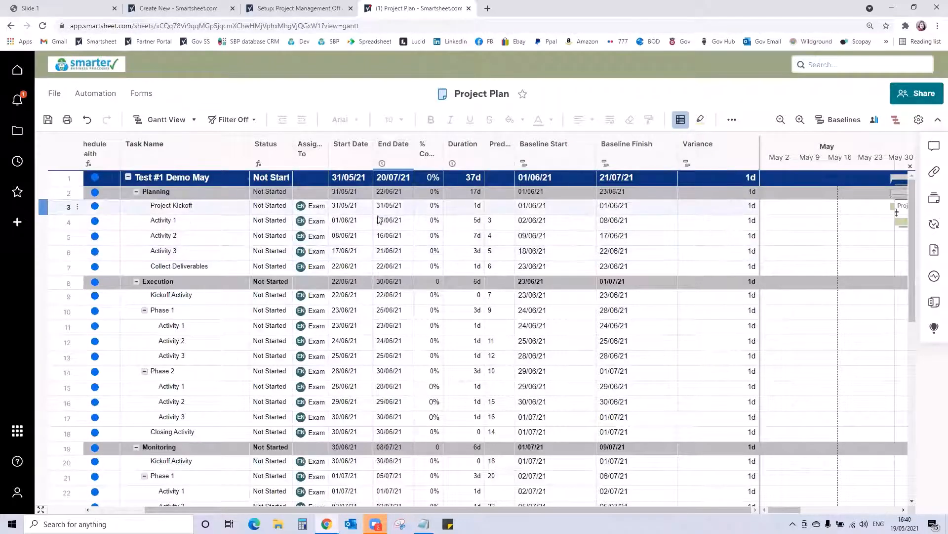
left_click(358, 206)
left_click(366, 207)
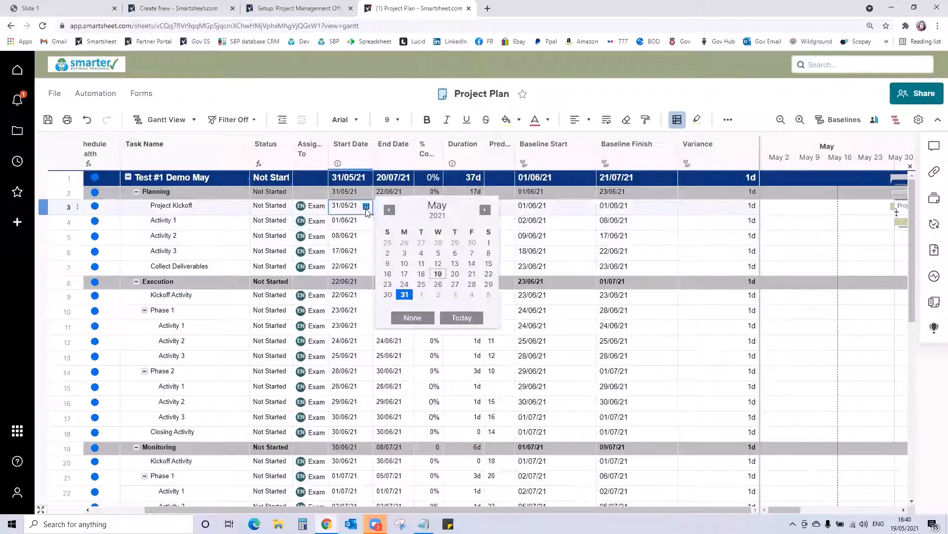
left_click(406, 279)
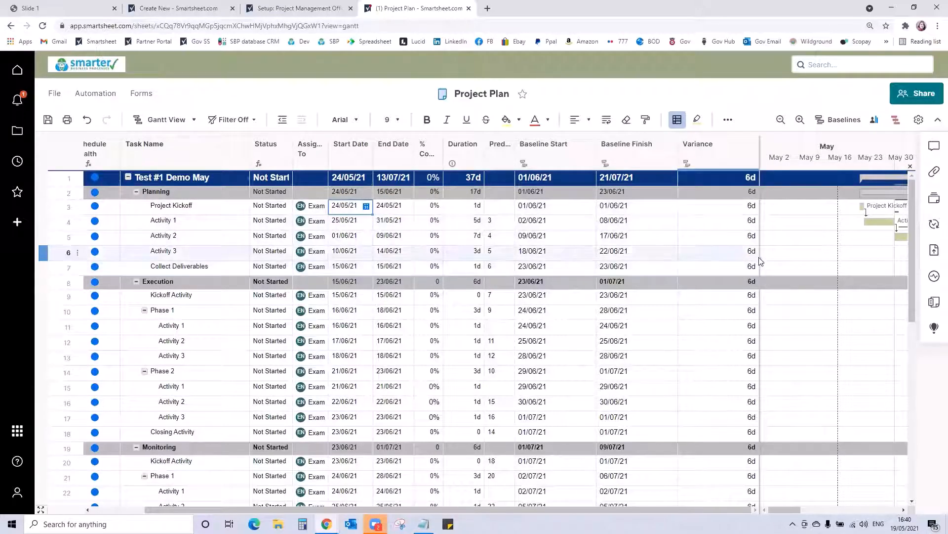
left_click_drag(760, 261, 504, 243)
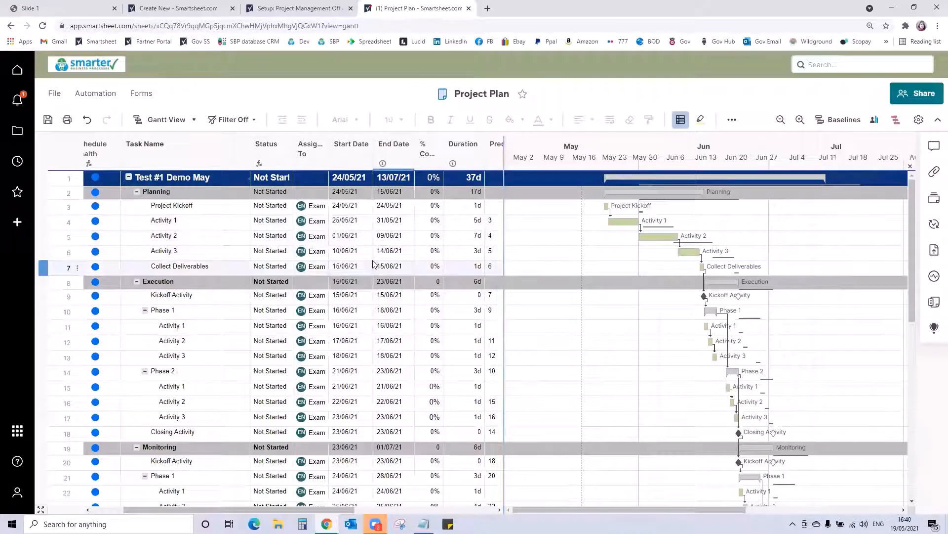
- Set the Start Date of Activity 3 under Planning to 15/06/21, accepting the removal of its predecessor relationships
left_click(354, 253)
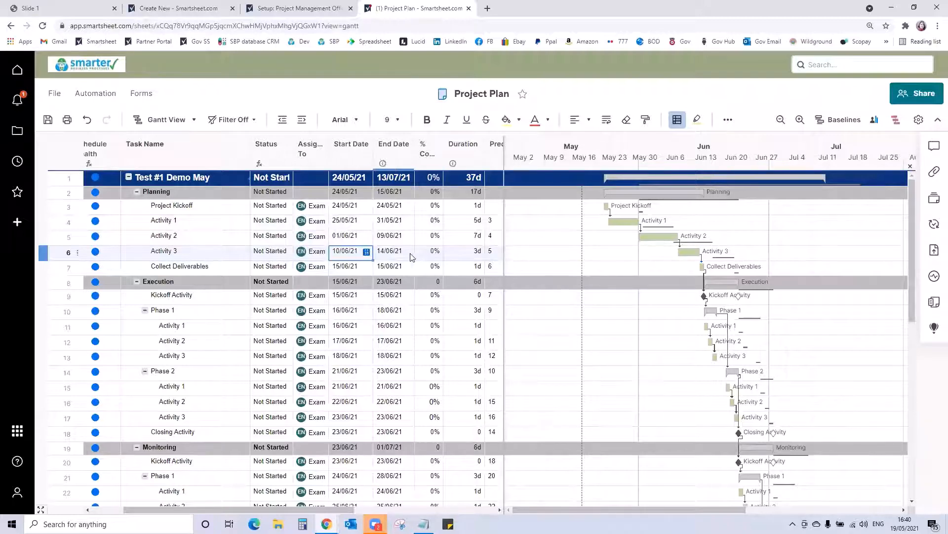
left_click(366, 252)
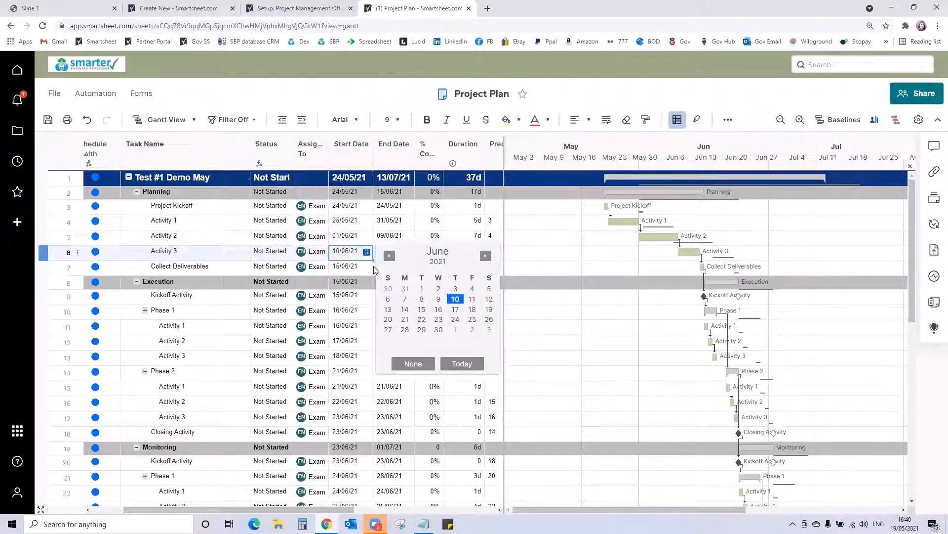
left_click(423, 310)
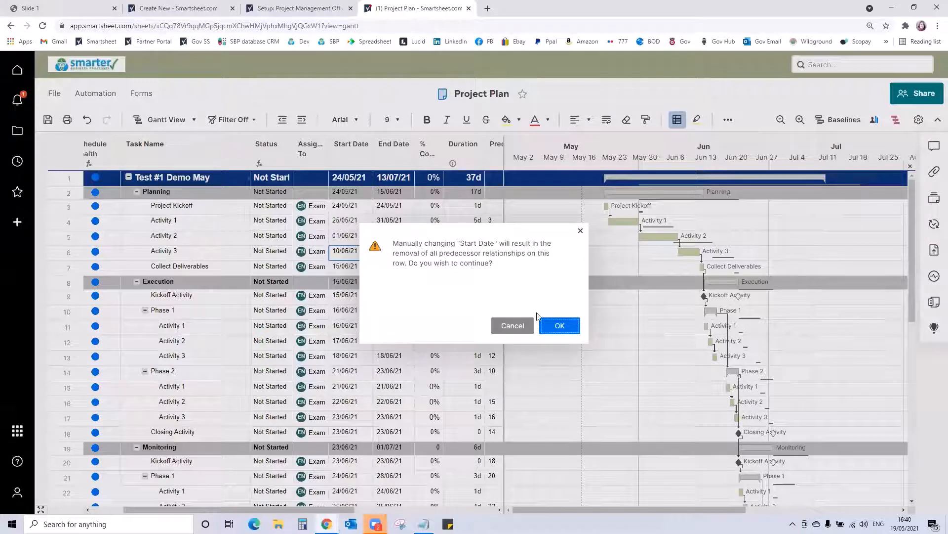
left_click(560, 326)
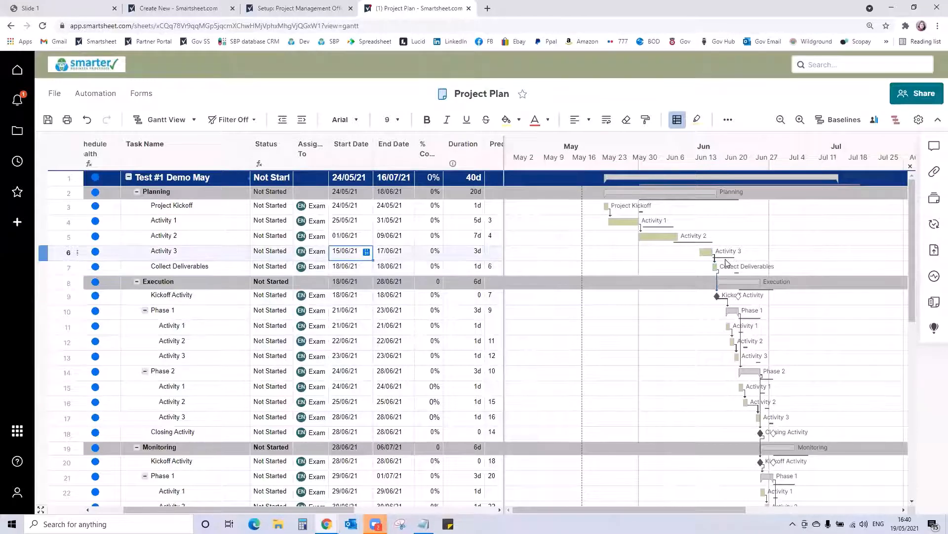
- Try to change the Start Date of Activity 1 under Phase 1 of Execution
left_click(355, 299)
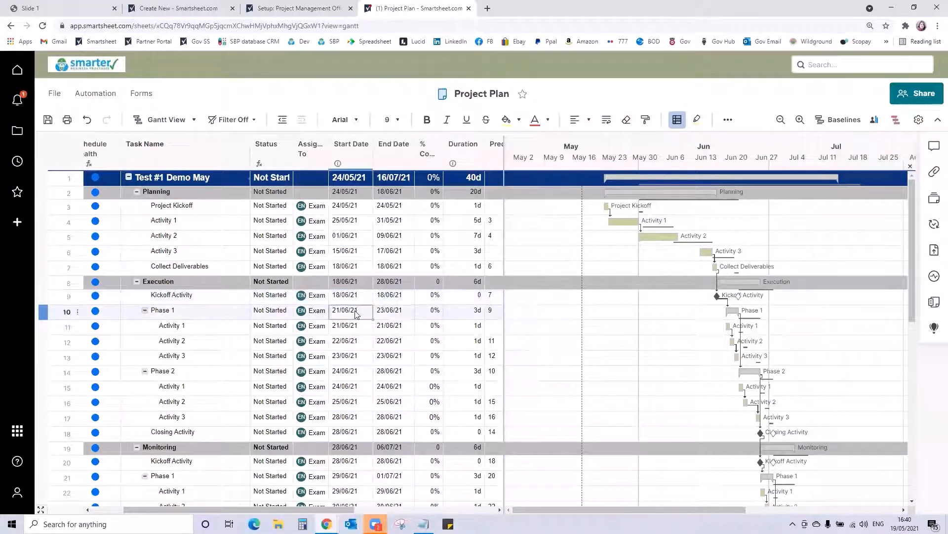
left_click(365, 329)
left_click(367, 327)
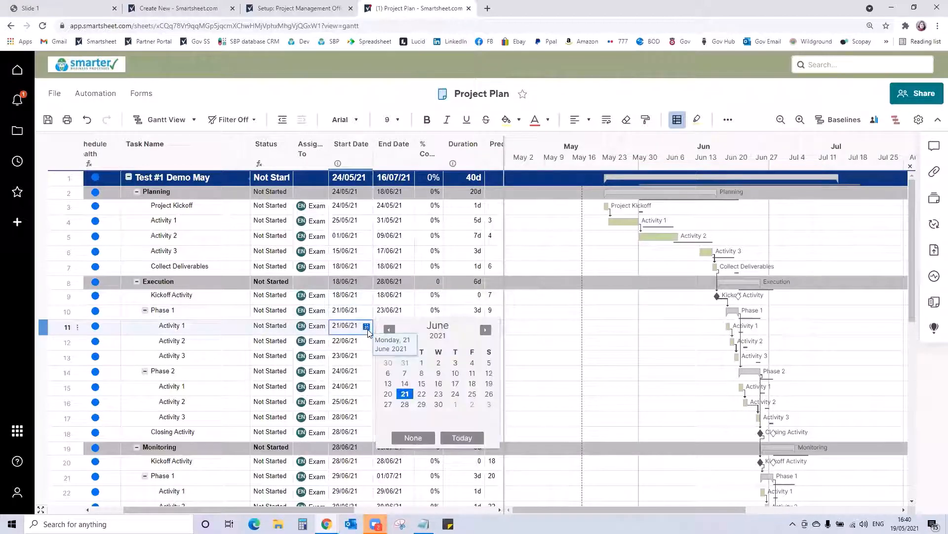
left_click(436, 395)
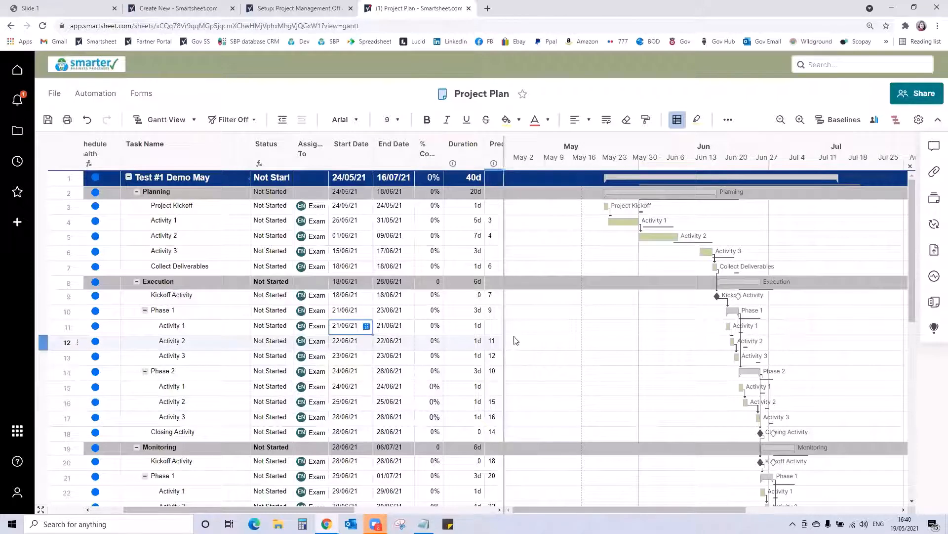
- Set the Start Date of Activity 2 under Phase 1 of Execution to 21/06/21, accepting the removal of its predecessor relationships
left_click(352, 341)
left_click(367, 342)
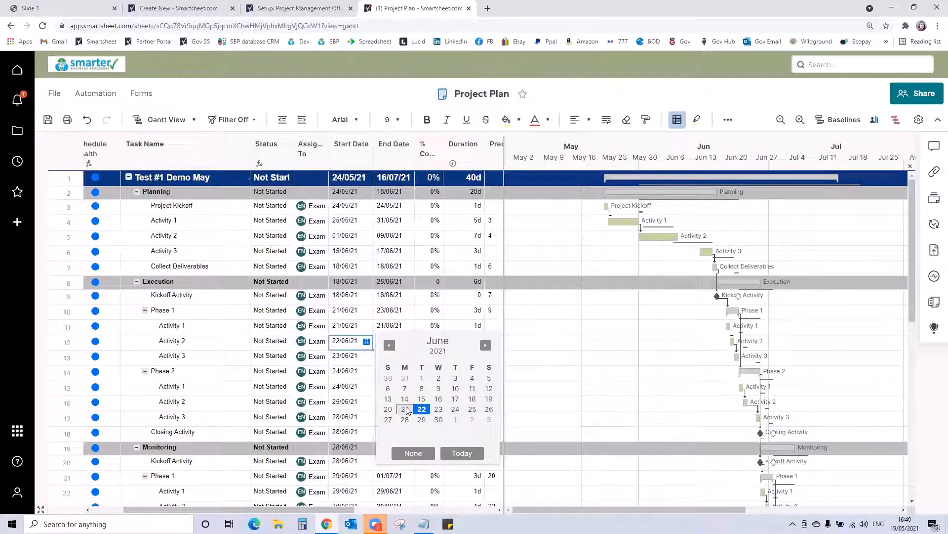
left_click(422, 409)
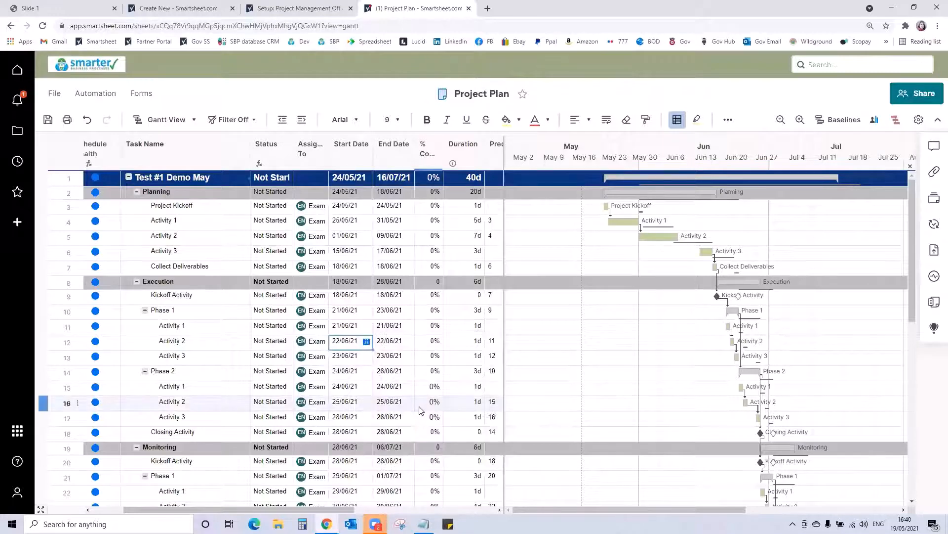
left_click(366, 341)
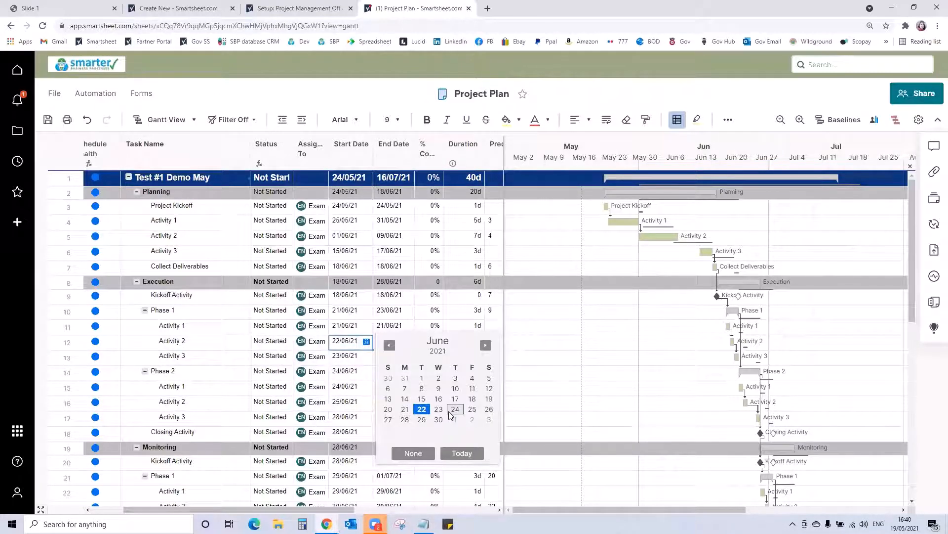
left_click(449, 412)
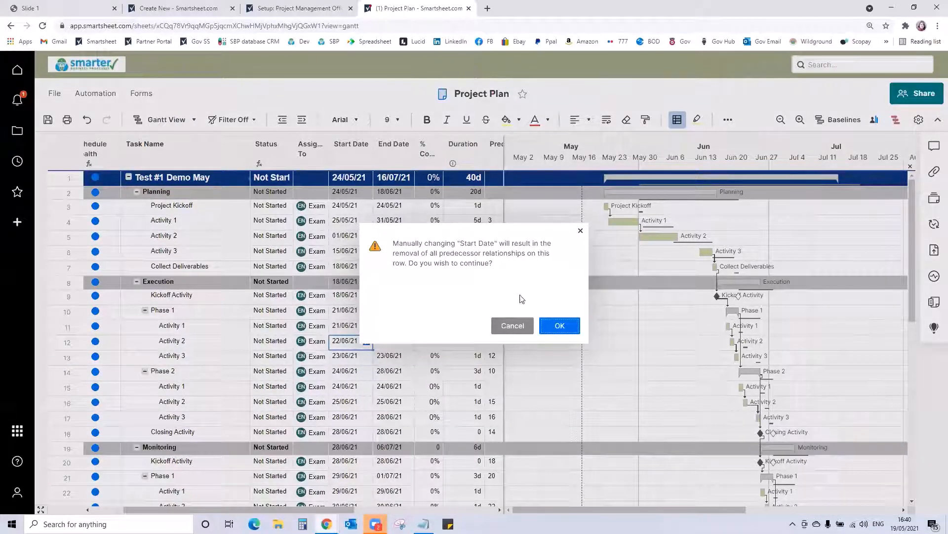
left_click(567, 327)
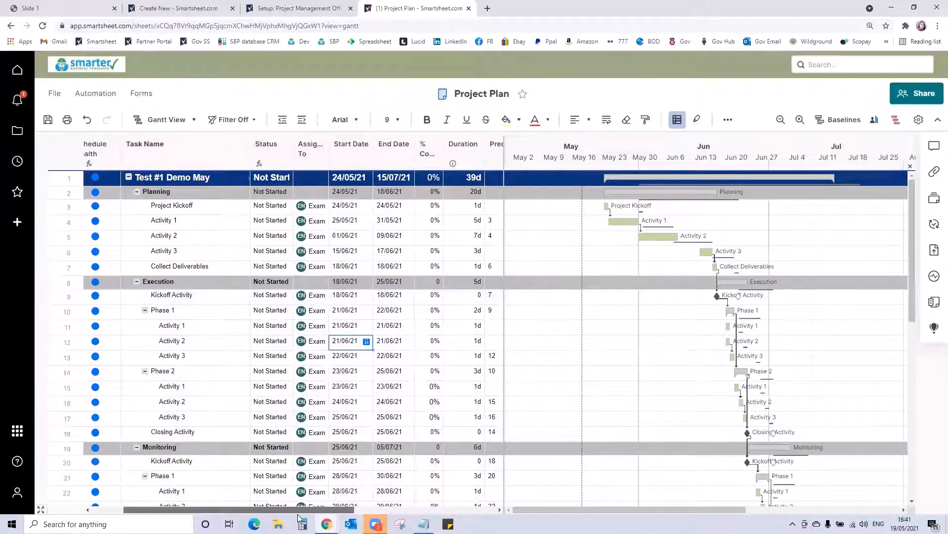
- Review the Baseline Start, Baseline Finish and Variance columns of the Project Plan and save the sheet
left_click_drag(244, 512, 380, 512)
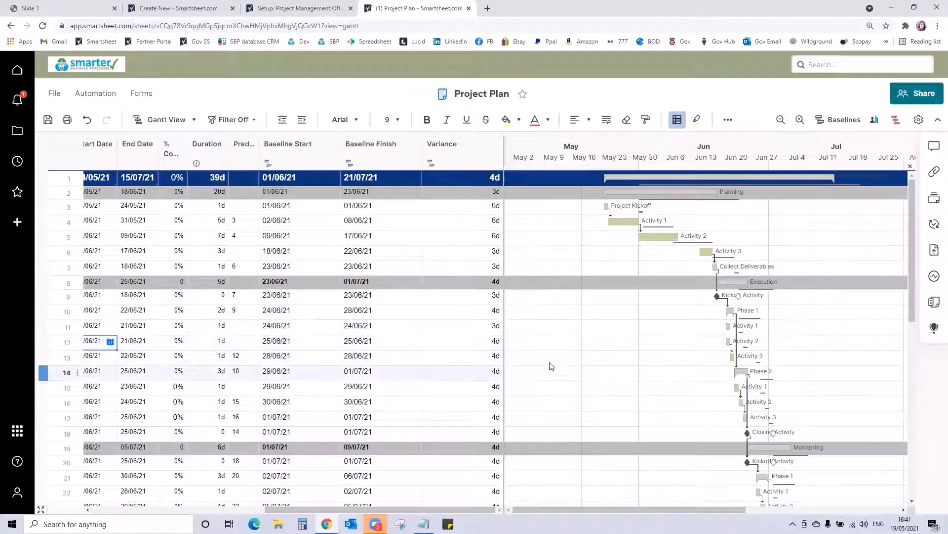
scroll(469, 370, "down", 3)
scroll(463, 365, "up", 3)
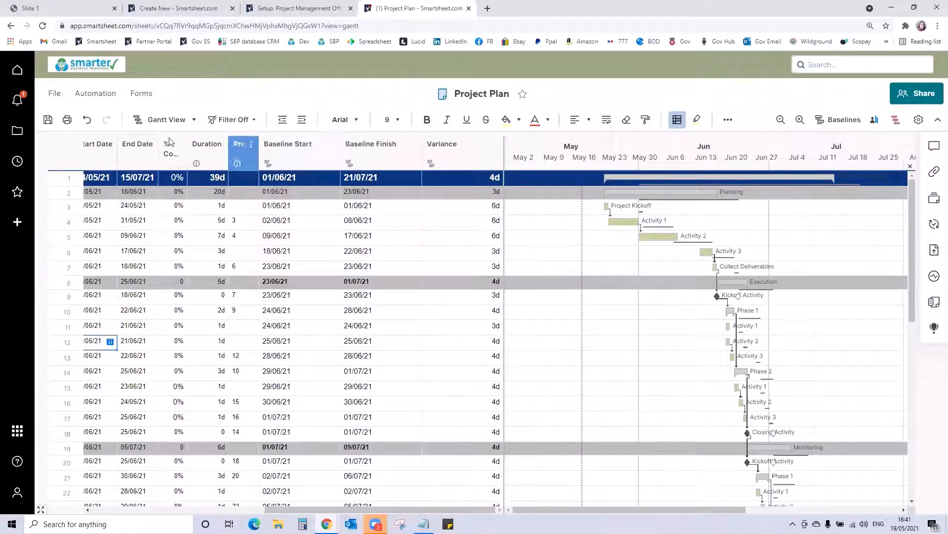
left_click(48, 119)
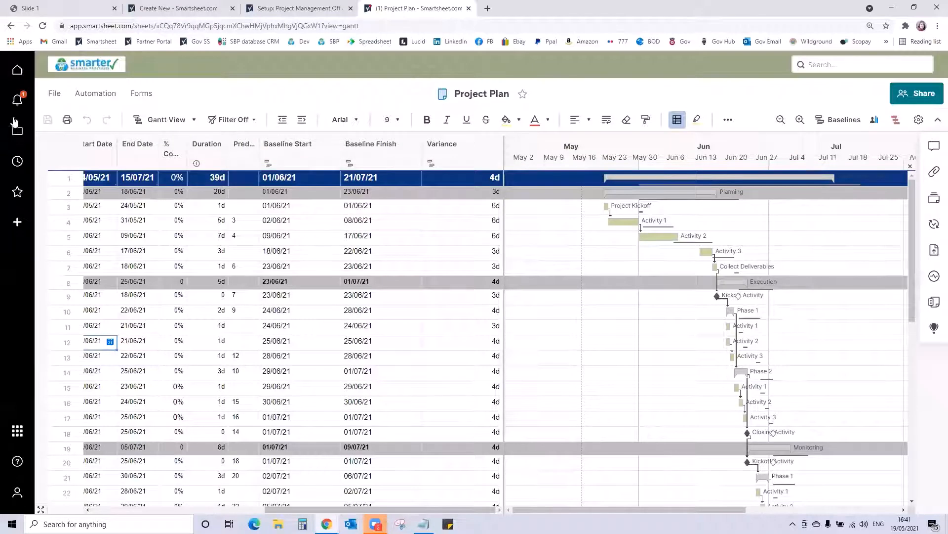
- Open the Project Management Office Portfolio Rollup dashboard from the Portfolio Level folder and examine its project charts, totals and Active Projects list
left_click(17, 100)
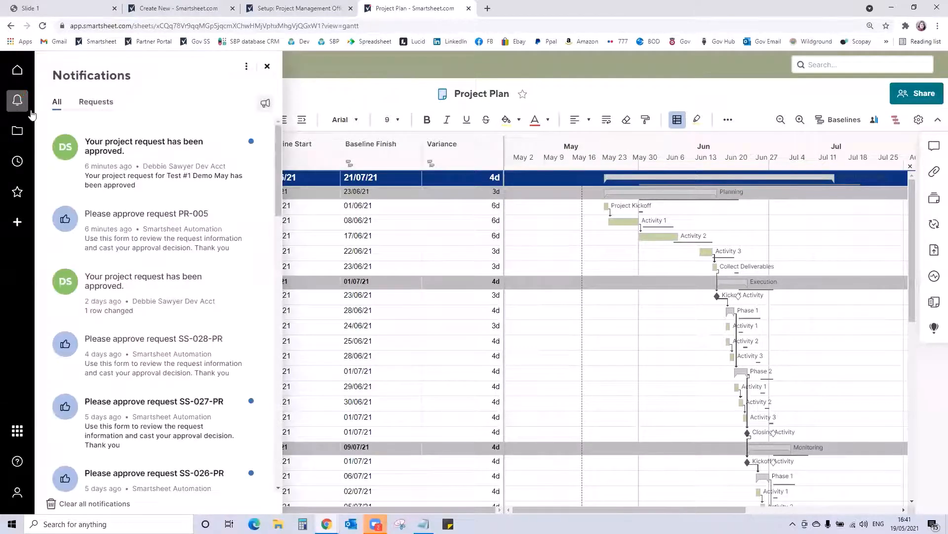
left_click(266, 66)
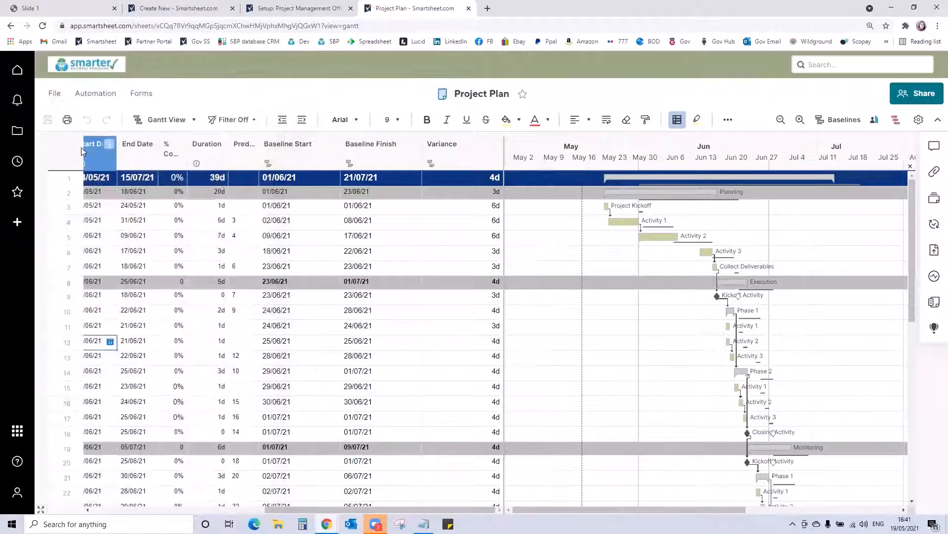
left_click(17, 131)
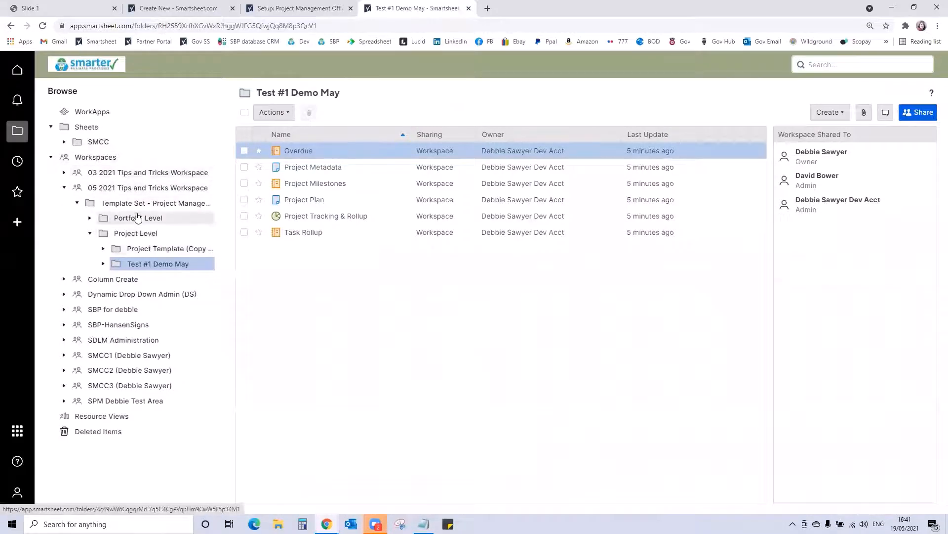
left_click(130, 218)
left_click(316, 184)
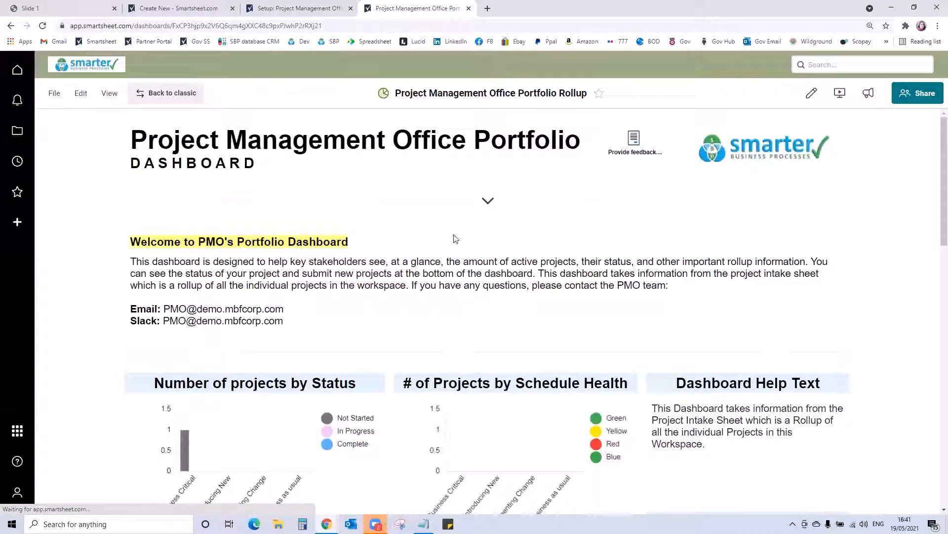
scroll(455, 239, "down", 3)
mouse_move(183, 306)
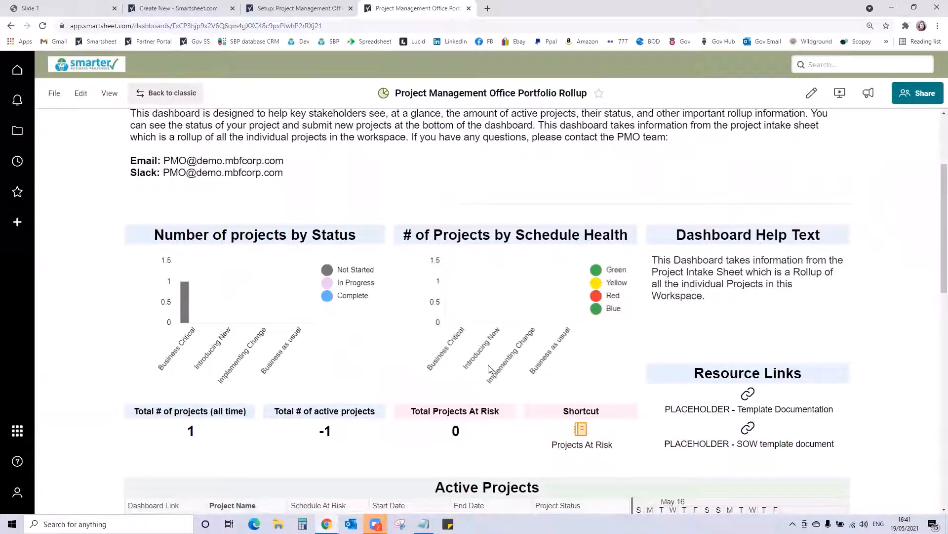
scroll(417, 219, "down", 5)
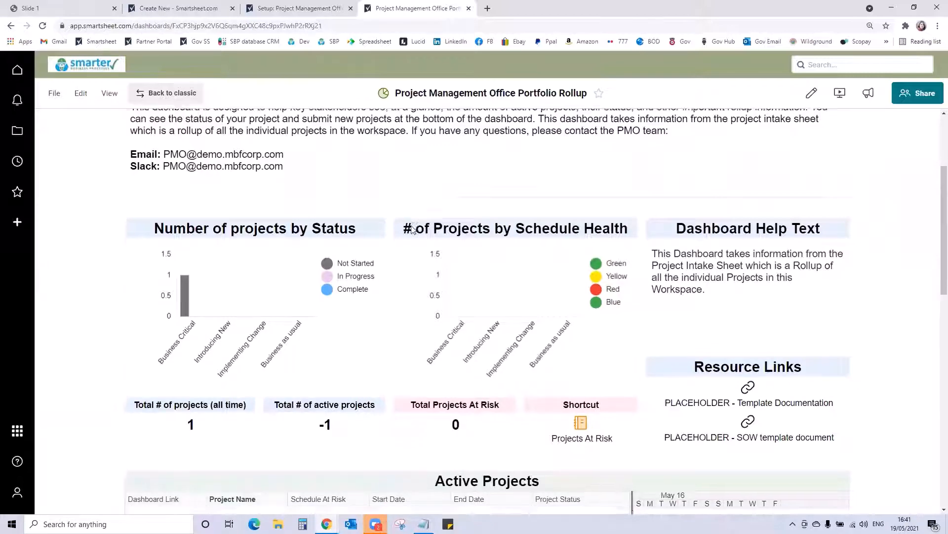
scroll(412, 239, "down", 1)
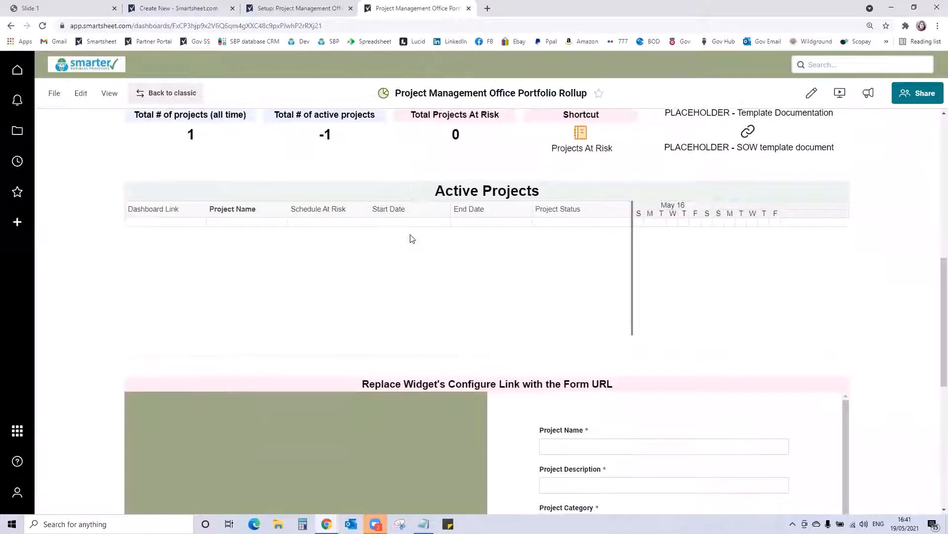
scroll(412, 239, "up", 9)
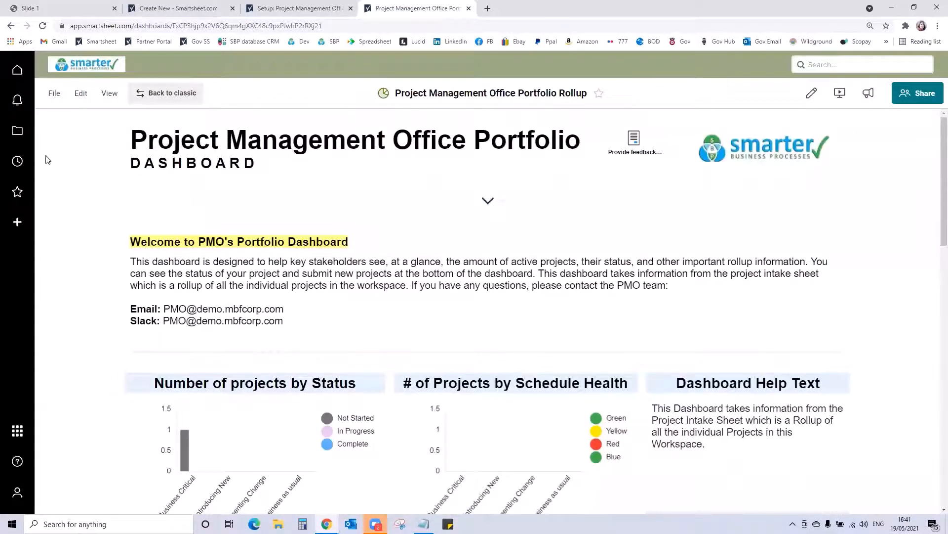
- In the Project Plan of Test #1 Demo May, set % Complete to 100% for Project Kickoff and 10% for Activity 1 under Planning
left_click(17, 130)
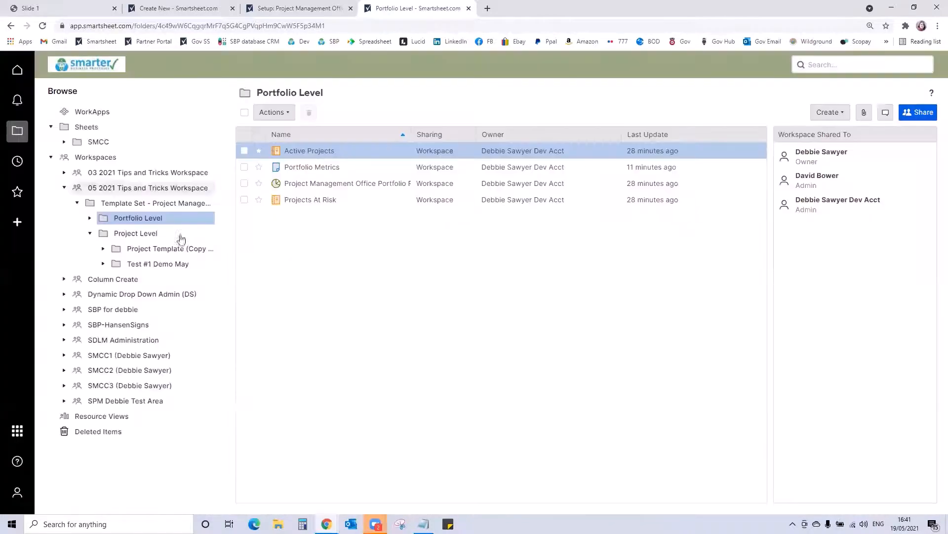
left_click(177, 264)
left_click(311, 200)
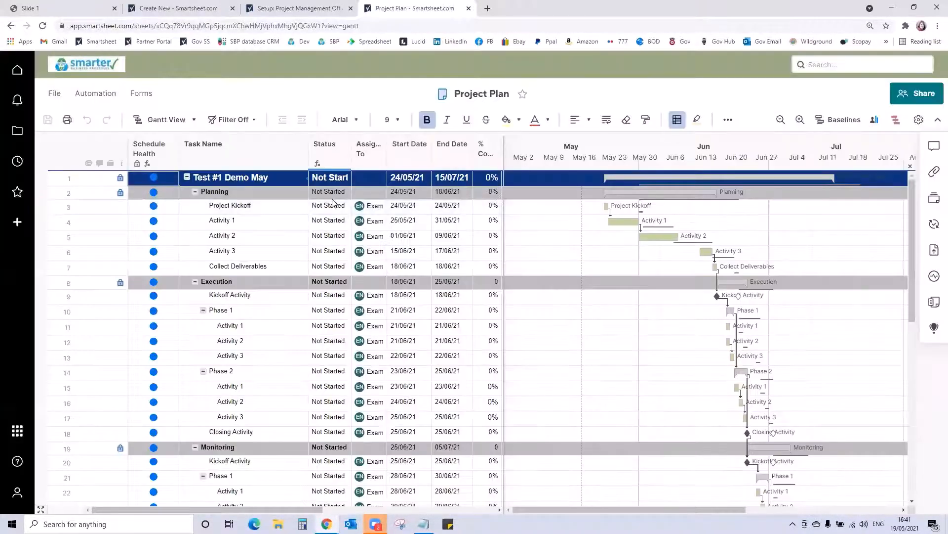
left_click(482, 211)
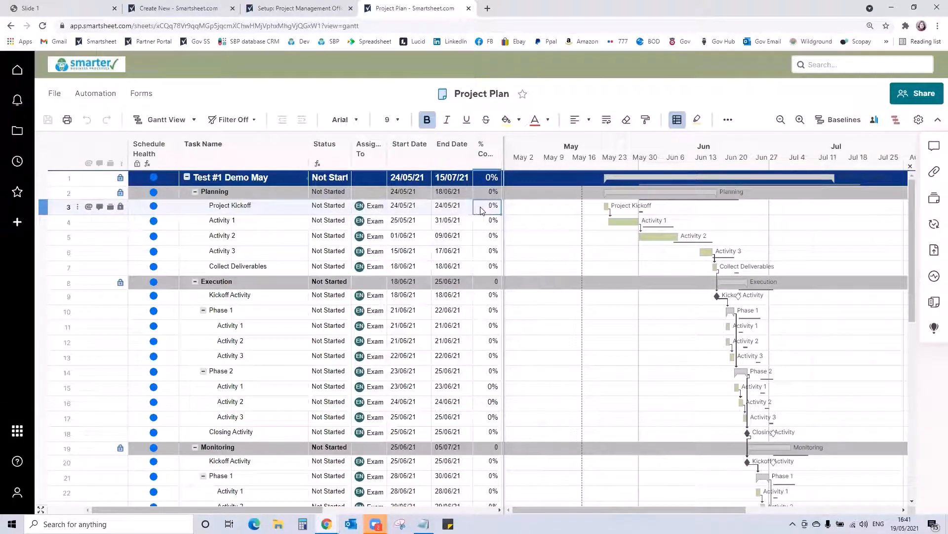
type("100")
key("Return")
type("10")
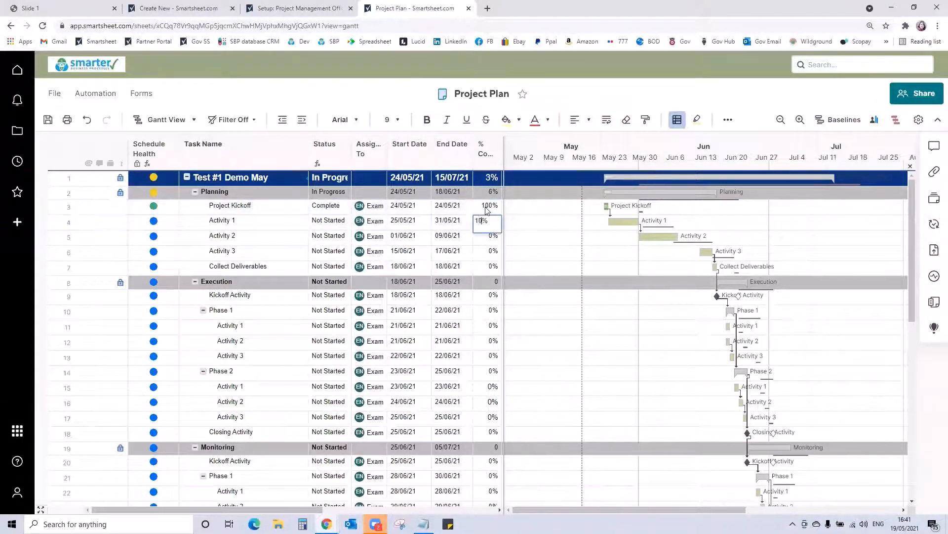
key("Return")
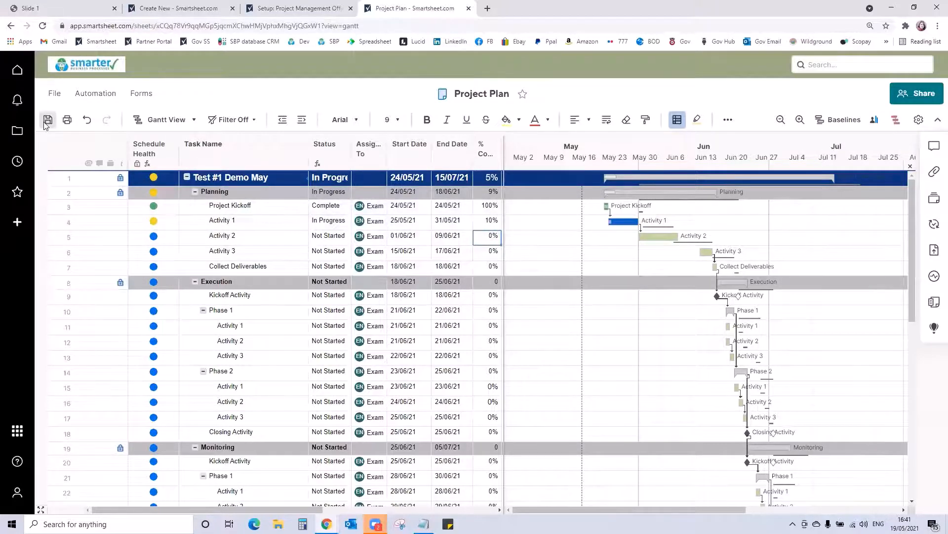
- Return to the Project Management Office Portfolio Rollup dashboard and check its status and schedule health charts for the progress update
left_click(18, 130)
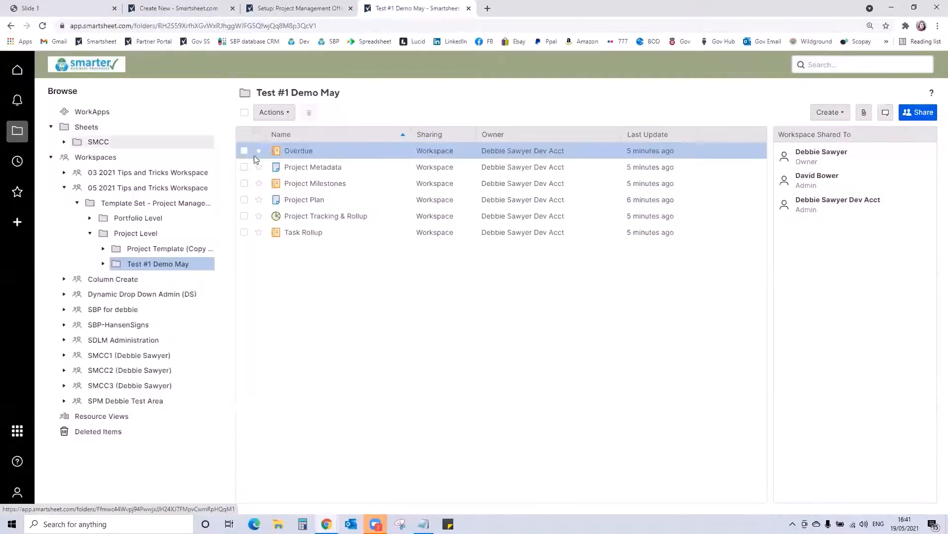
left_click(143, 217)
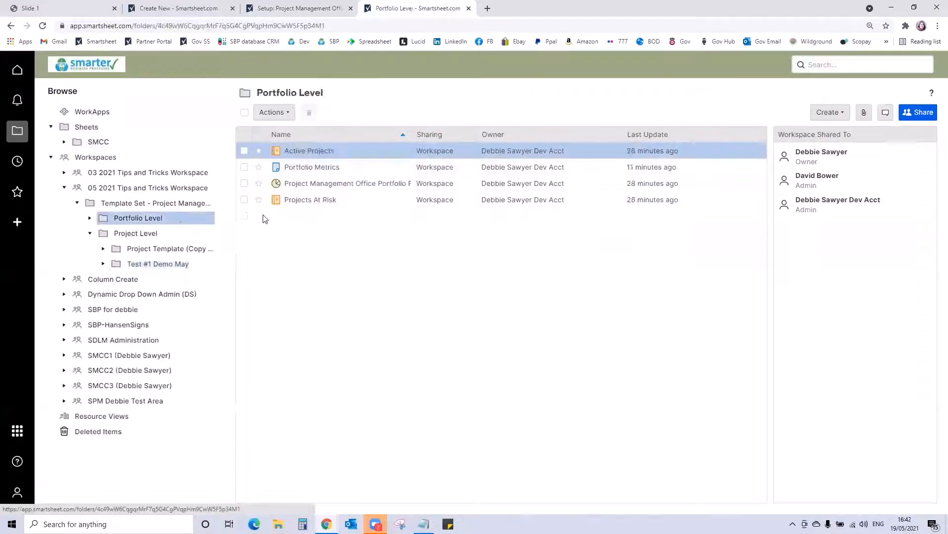
left_click(307, 184)
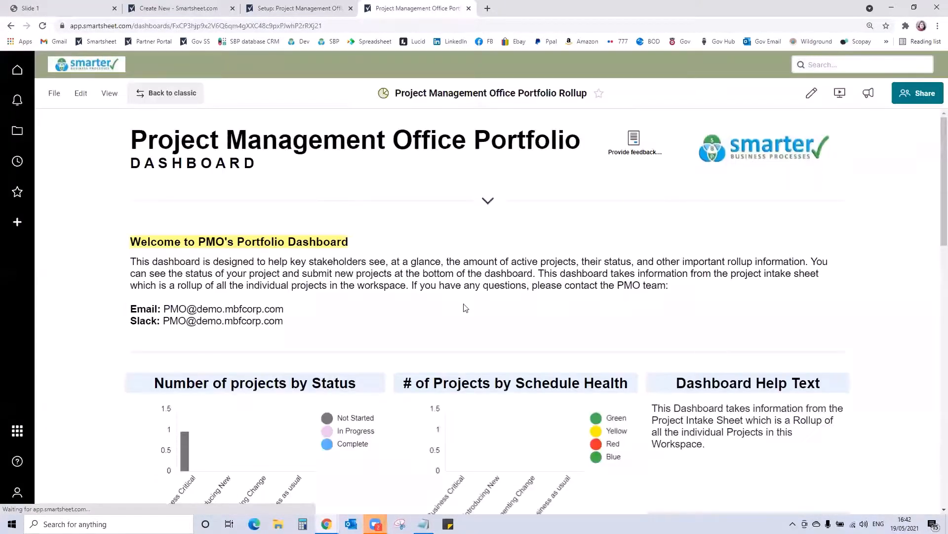
scroll(464, 308, "down", 4)
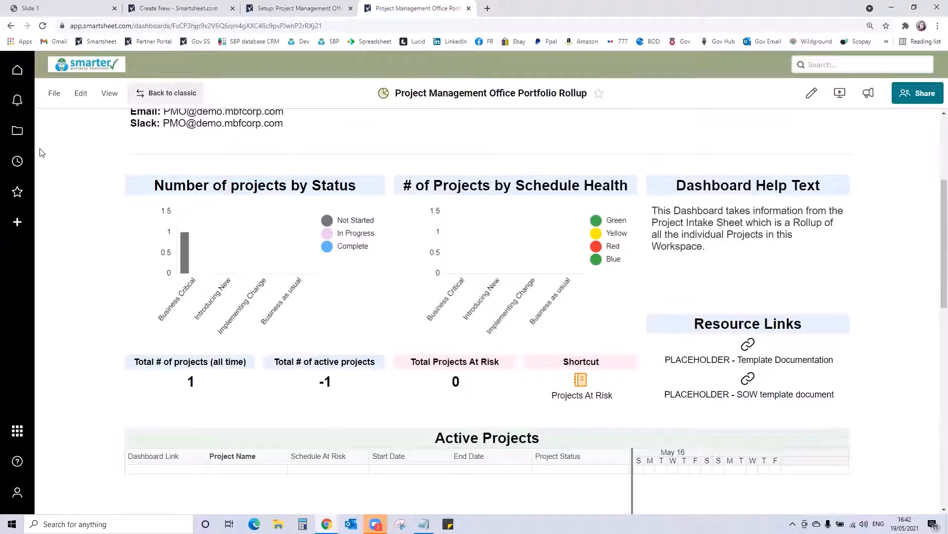
left_click(19, 132)
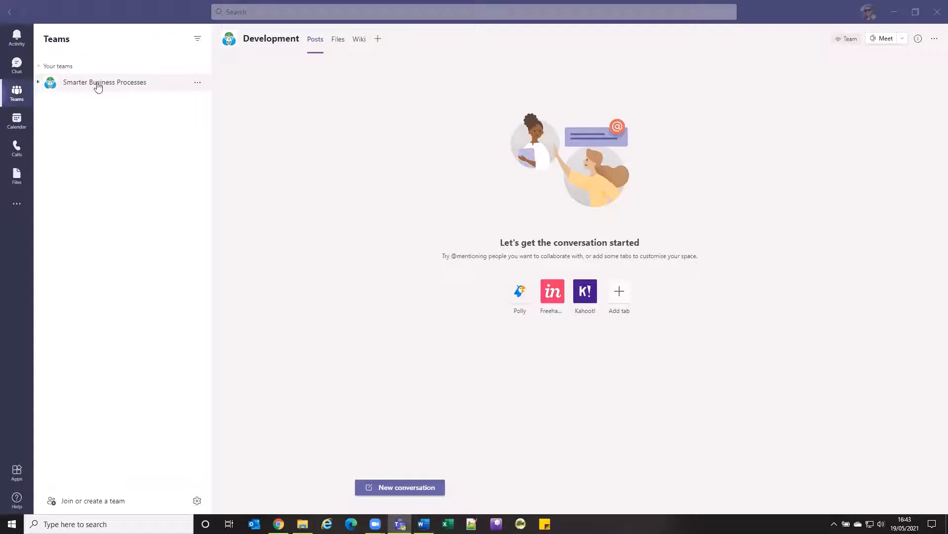
- In Microsoft Teams, create a standard channel named PMO Channel in the Smarter Business Processes team
left_click(97, 85)
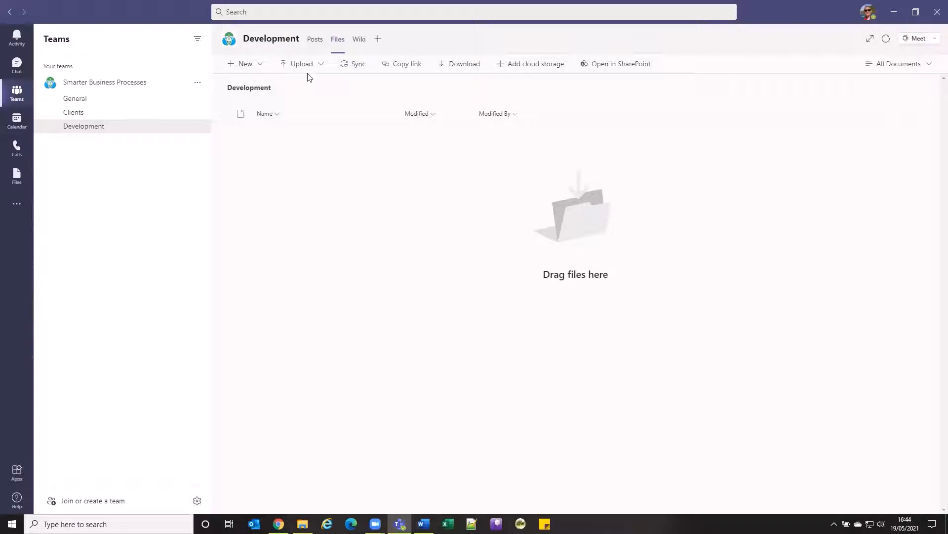
left_click(360, 40)
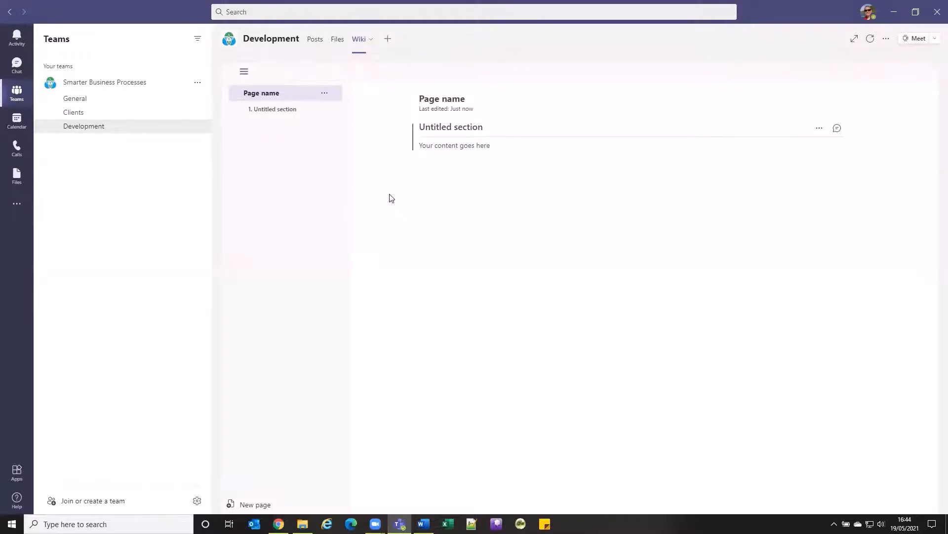
left_click(196, 85)
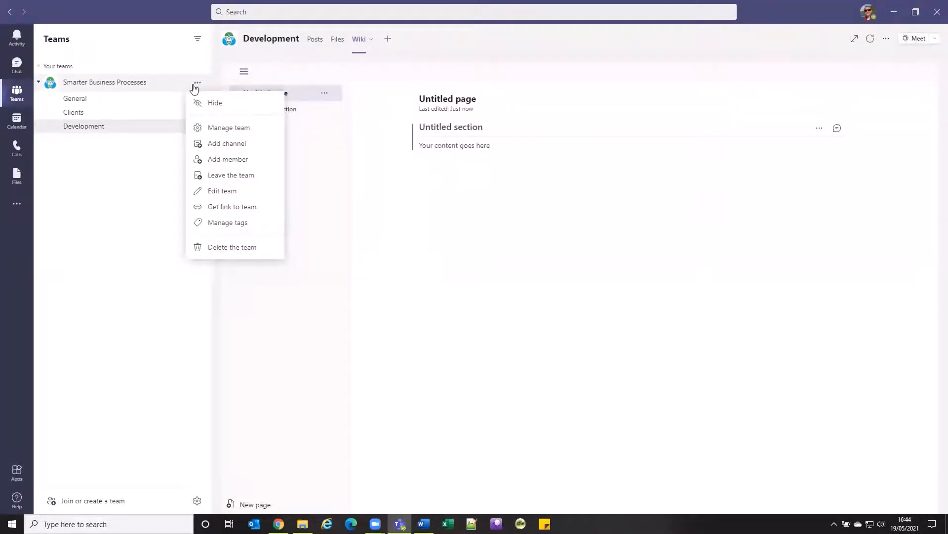
left_click(226, 144)
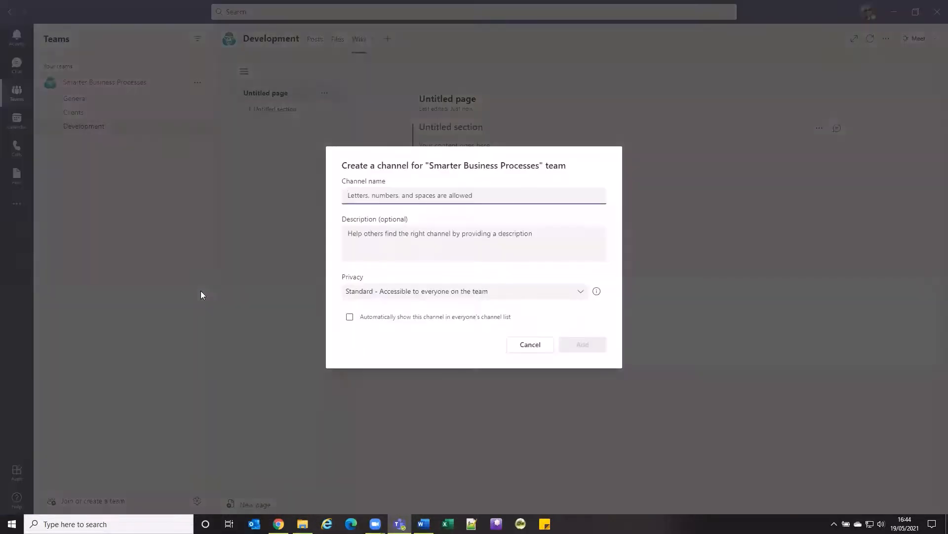
type("PMO")
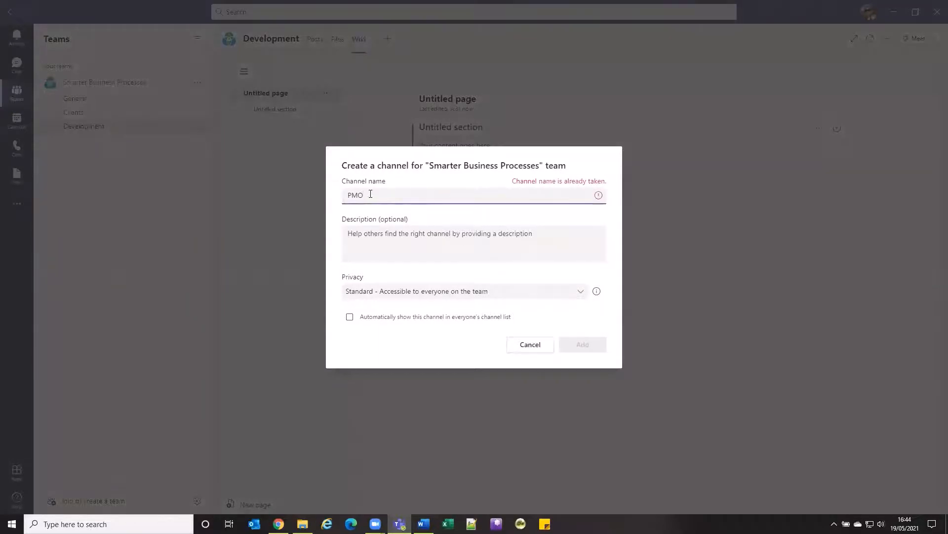
type(" Channel")
left_click(568, 344)
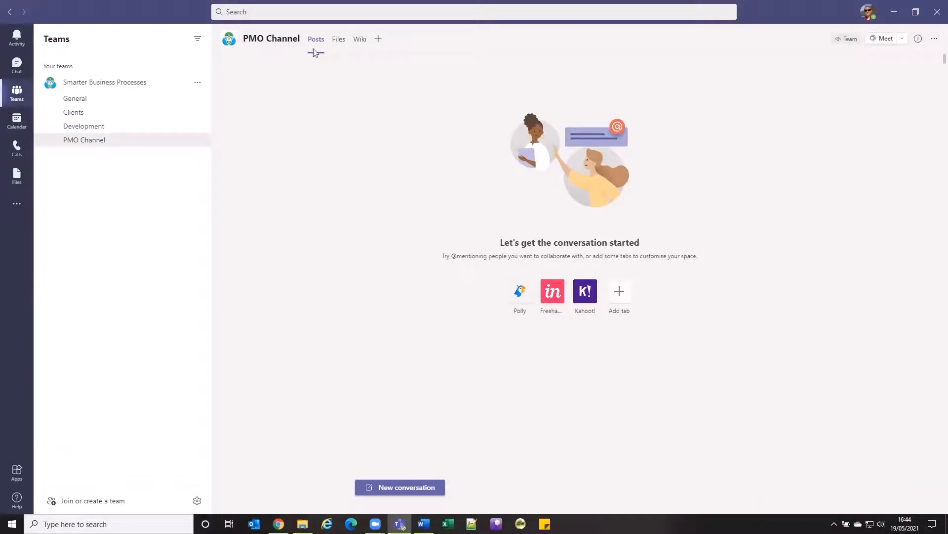
- Start adding a Smartsheet tab to the PMO Channel, finding the app by searching for "smart"
left_click(379, 40)
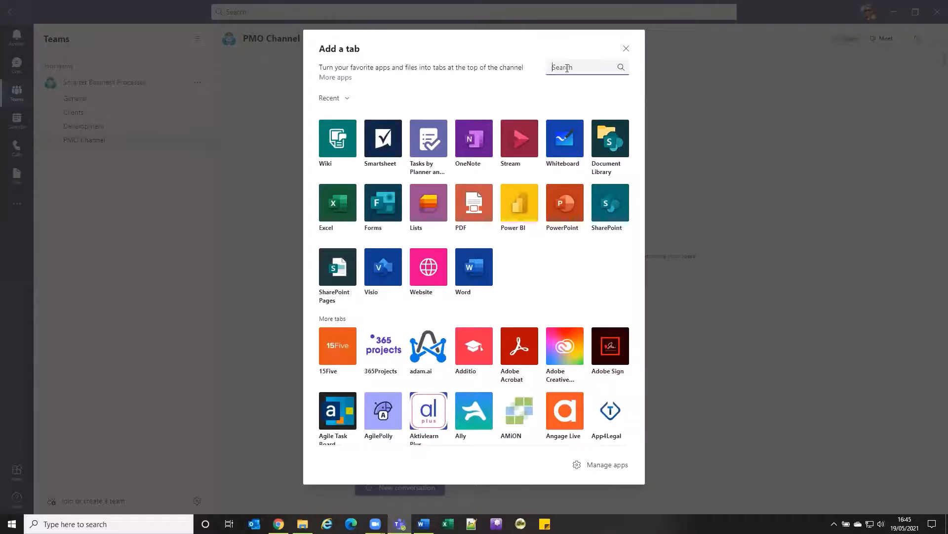
type("smart")
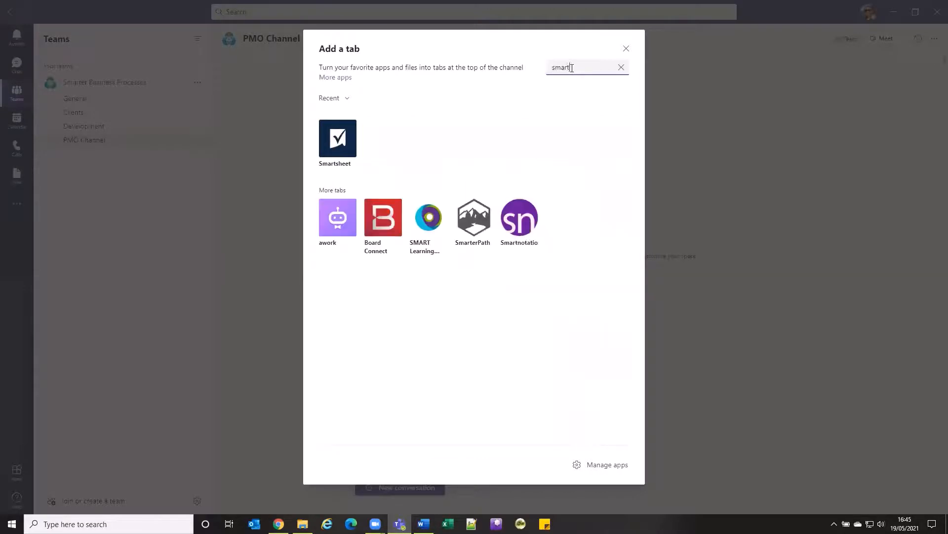
left_click(339, 141)
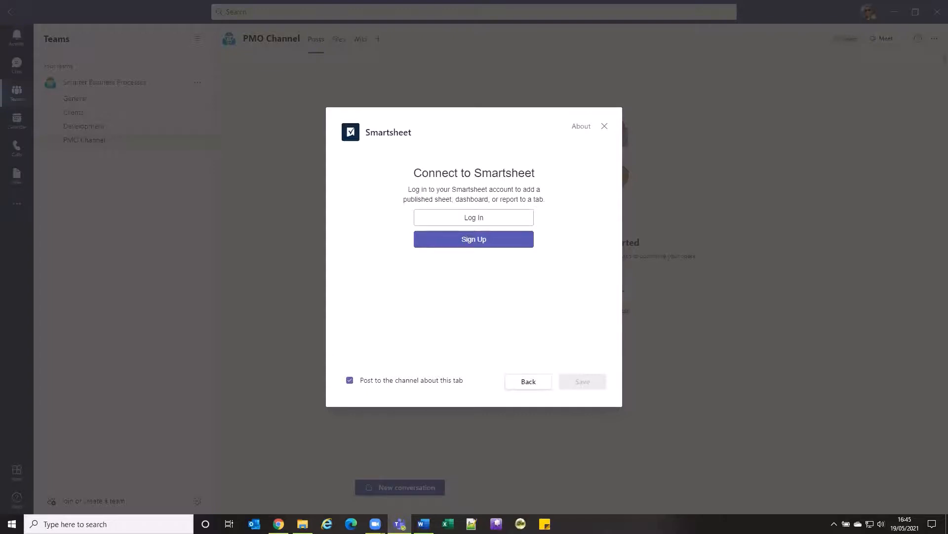
- Log in to Smartsheet with the account e-mail and password, and allow Smartsheet for Teams access to the account
key("alt+Tab")
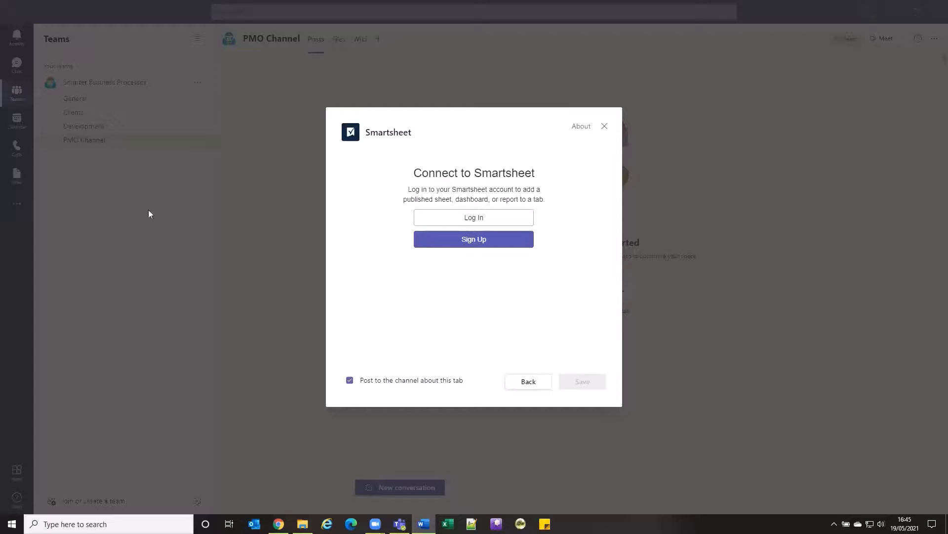
left_click(488, 217)
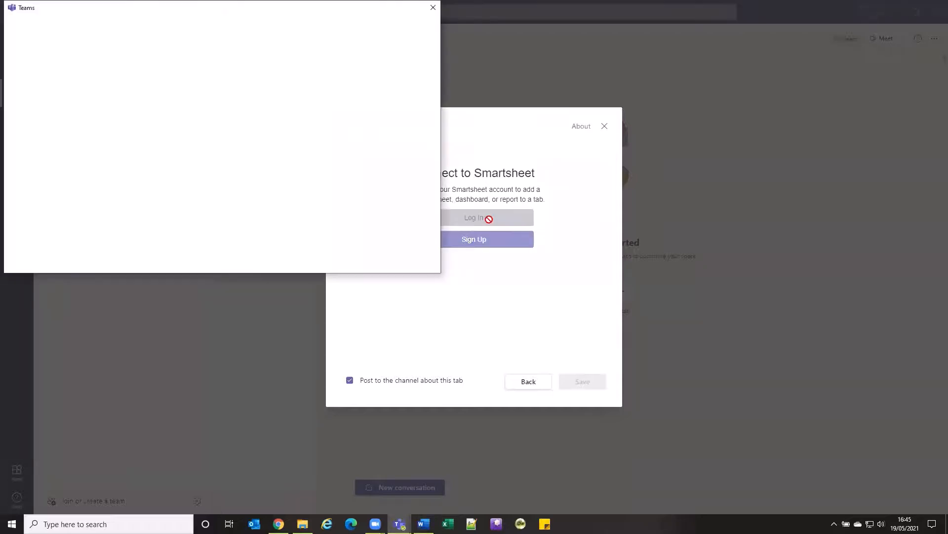
left_click(288, 101)
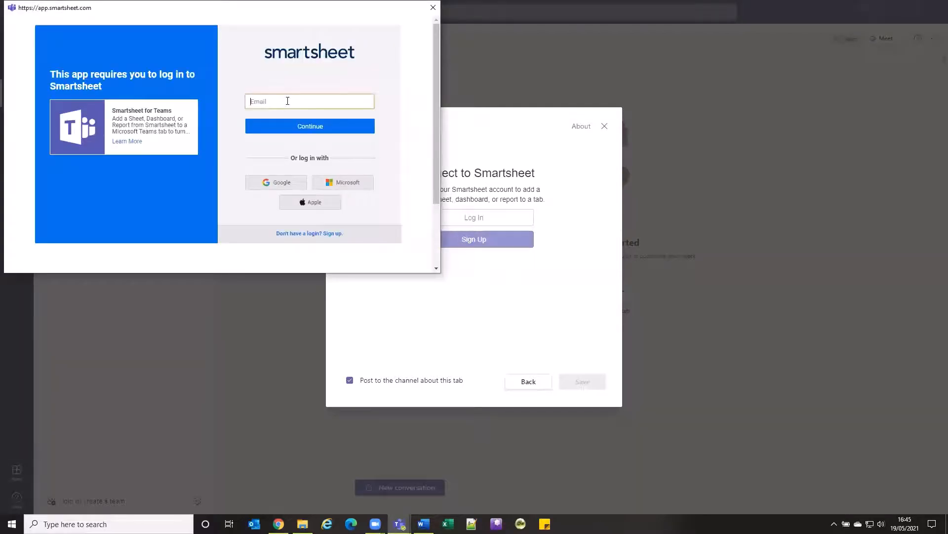
key("ctrl+v")
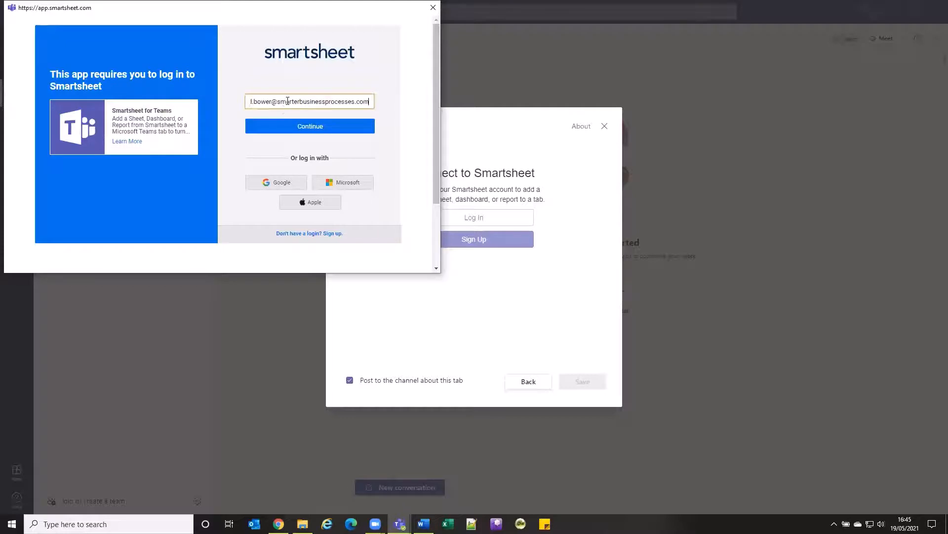
left_click(297, 131)
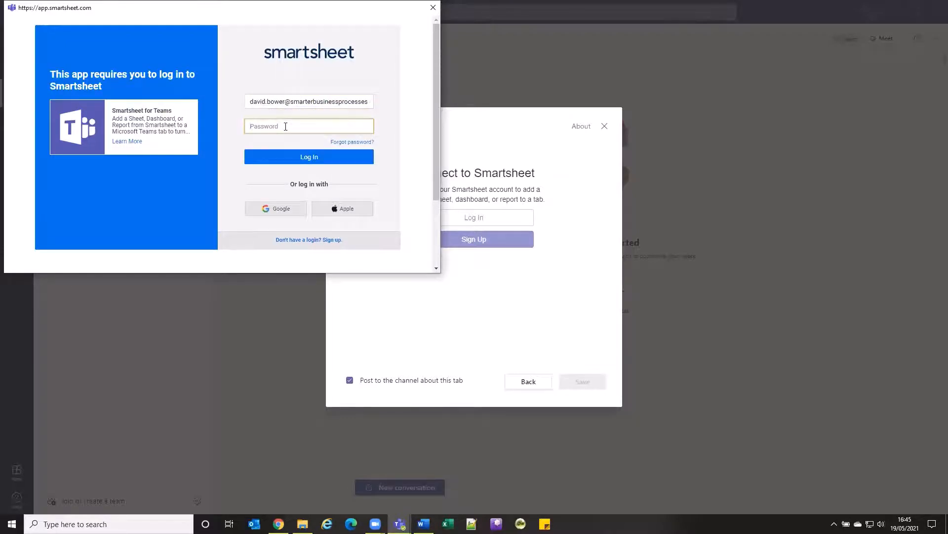
type("•••••••••••")
left_click(315, 159)
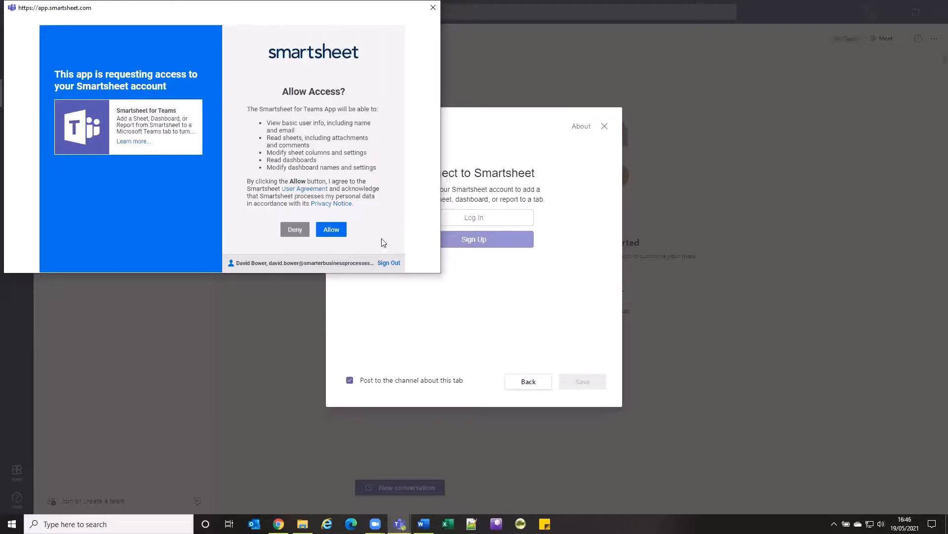
left_click(332, 230)
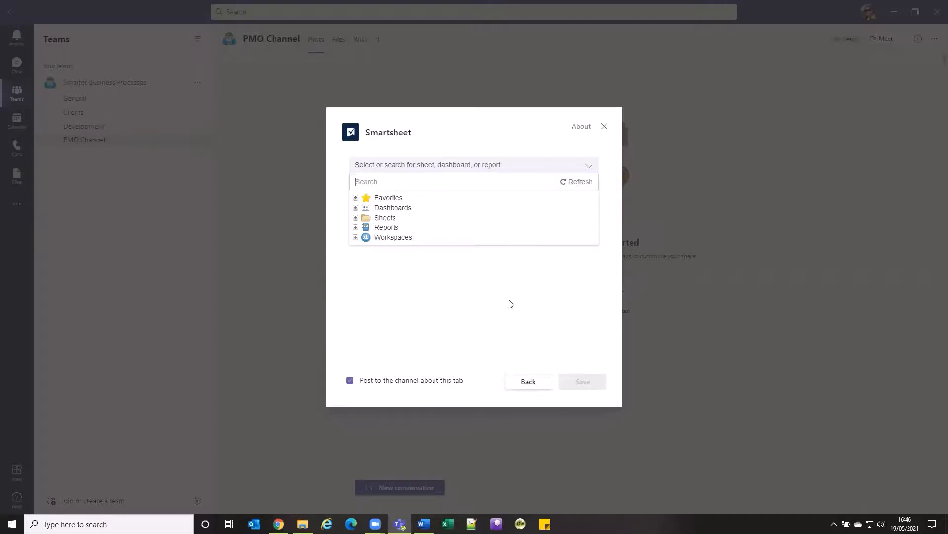
- Choose the Project Management Office Portfolio Rollup dashboard from the 05 2021 Tips and Tricks Workspace, in the template set's Portfolio Level folder
left_click(357, 238)
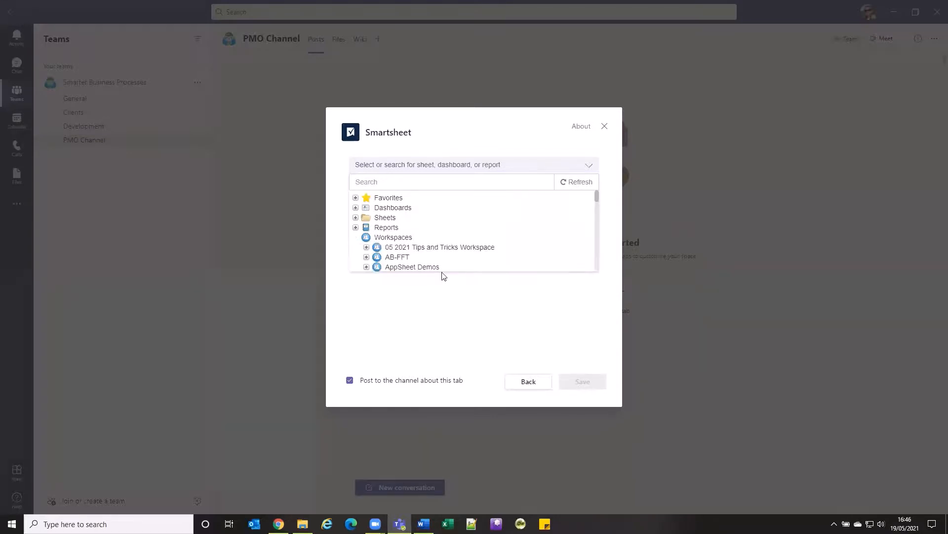
left_click(366, 248)
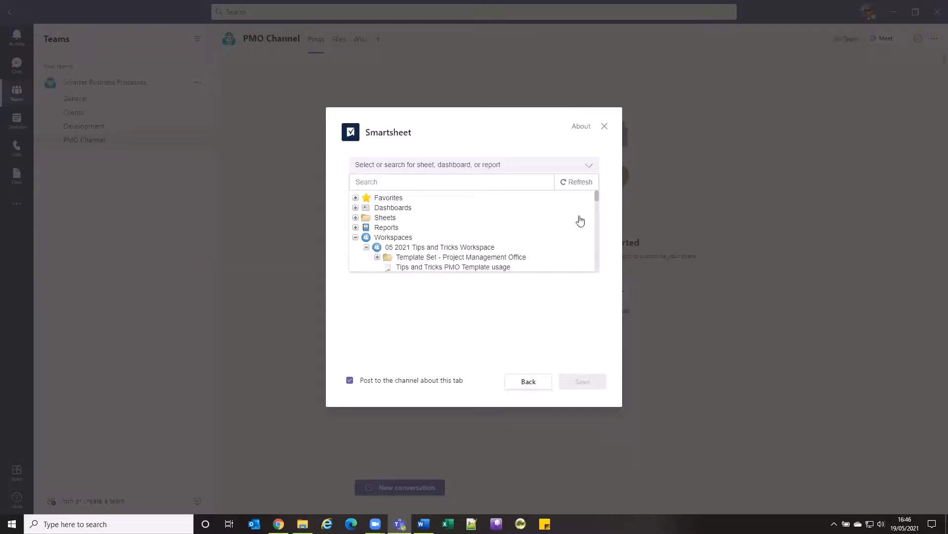
left_click(377, 256)
scroll(596, 195, "down", 2)
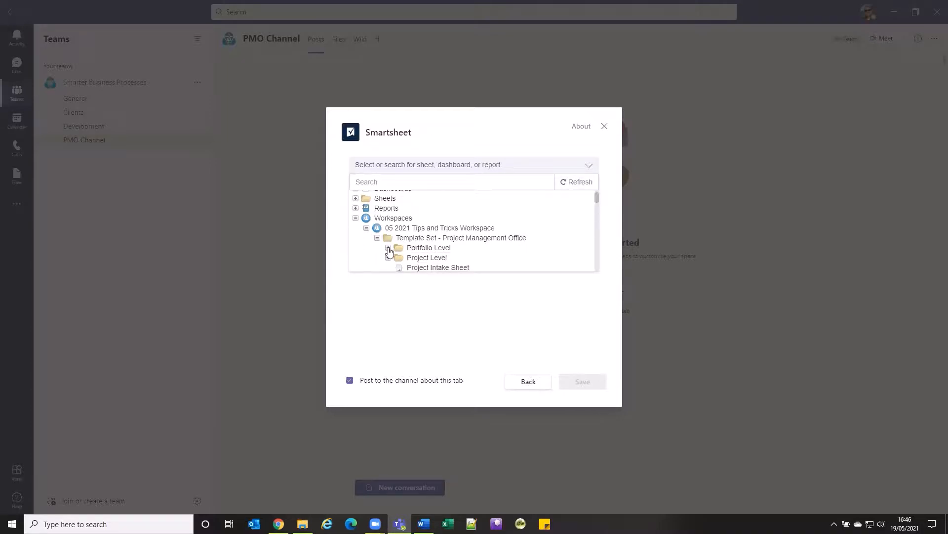
left_click(389, 248)
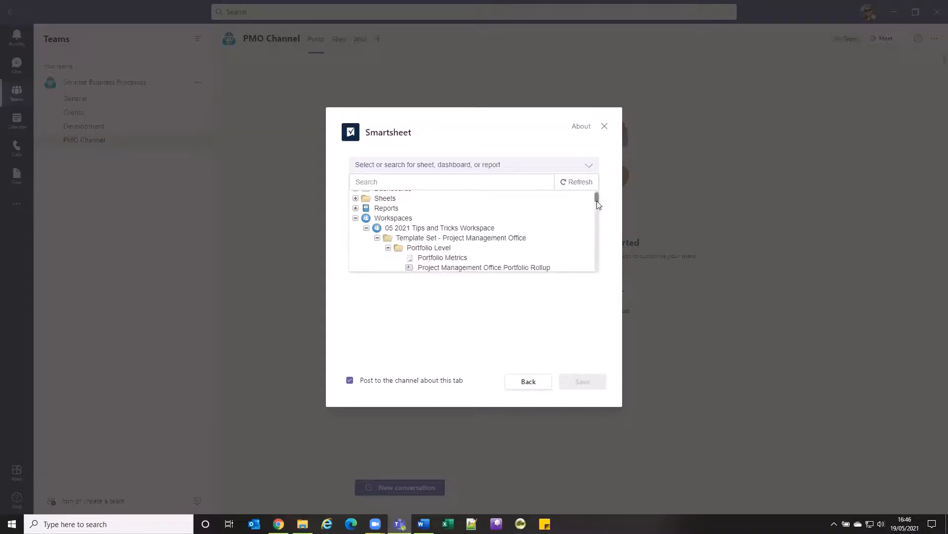
scroll(597, 204, "down", 1)
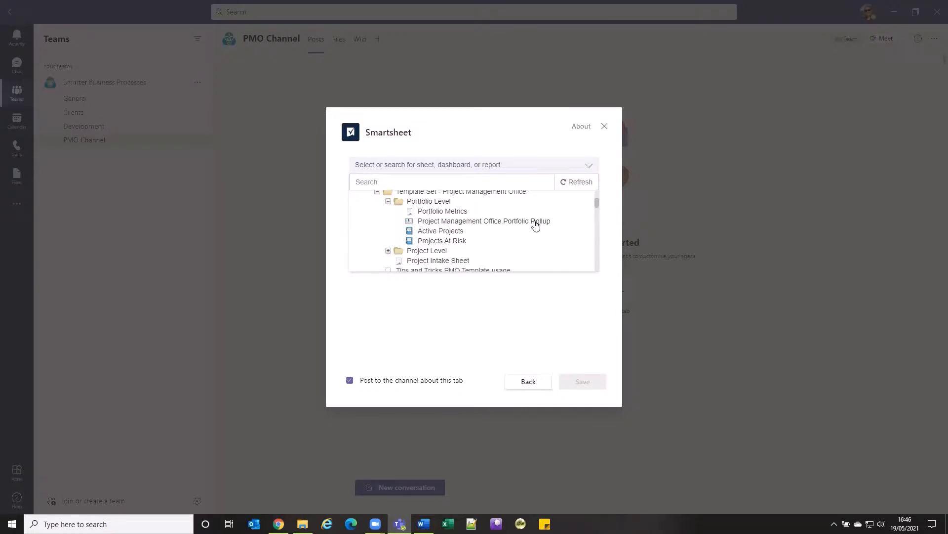
left_click(510, 222)
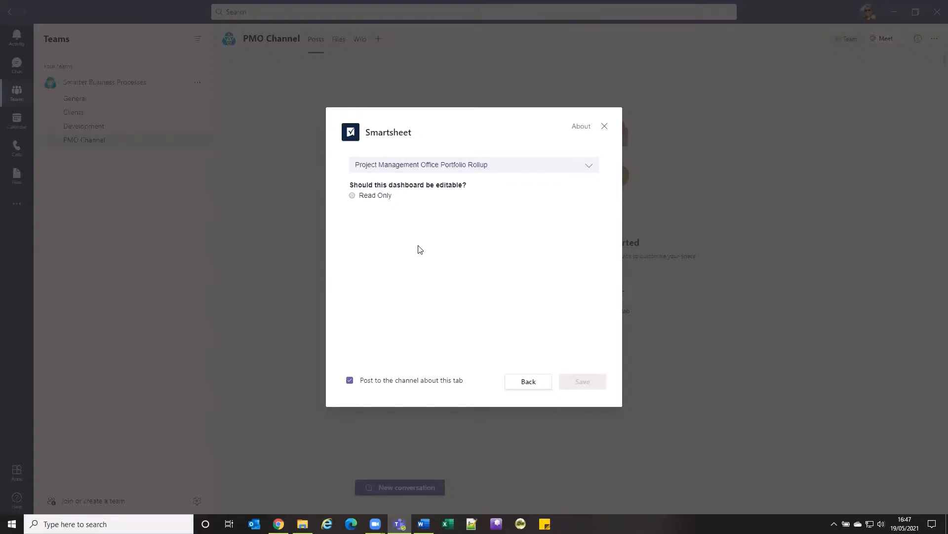
- Publish the dashboard as Read Only, available to anyone with the link, and save it as a channel tab
left_click(352, 196)
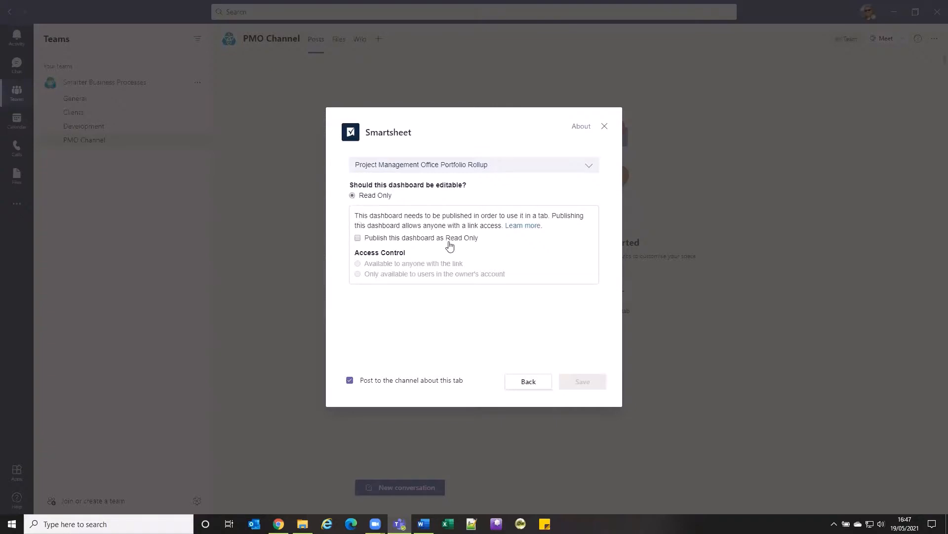
left_click(358, 238)
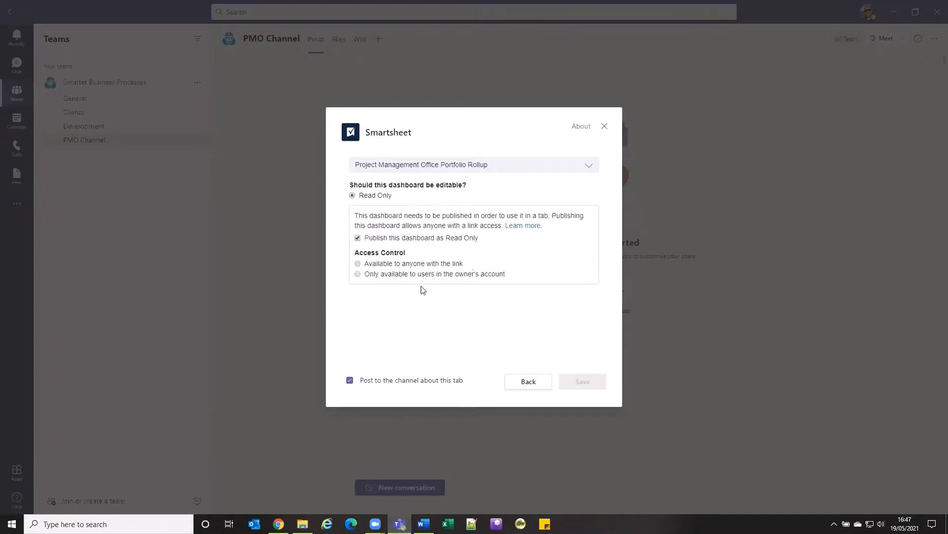
left_click(371, 263)
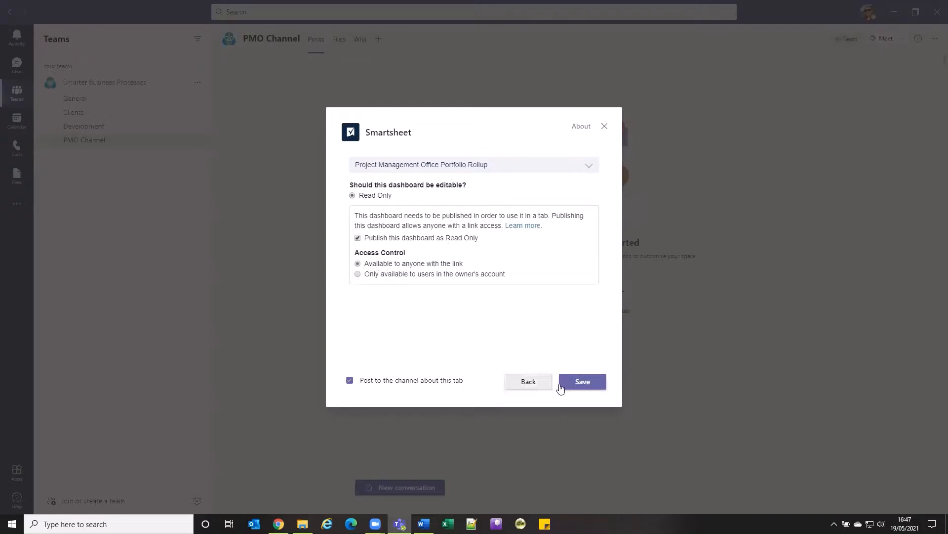
left_click(588, 382)
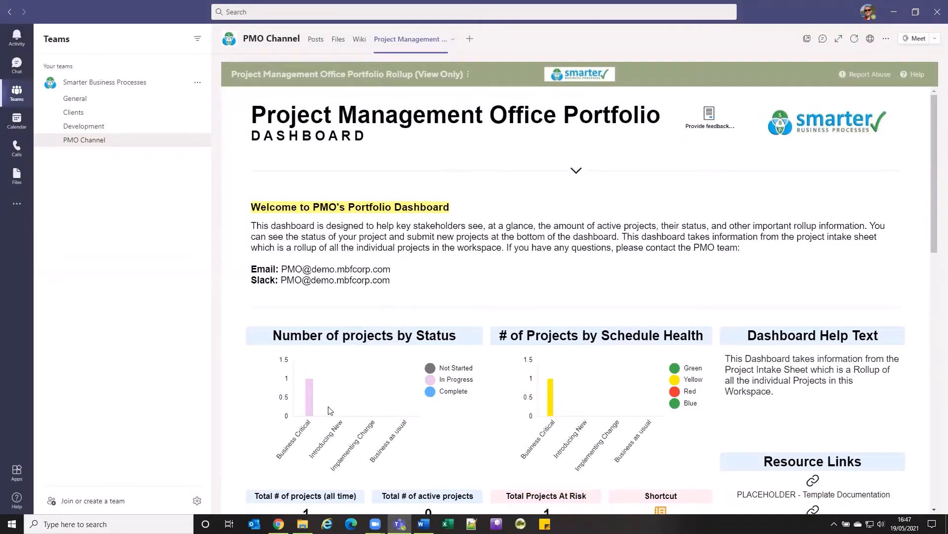
- Rename the Project Management Office Portfolio Rollup tab to PMO Rollup
mouse_move(312, 414)
scroll(507, 249, "down", 2)
scroll(499, 279, "up", 2)
left_click(411, 58)
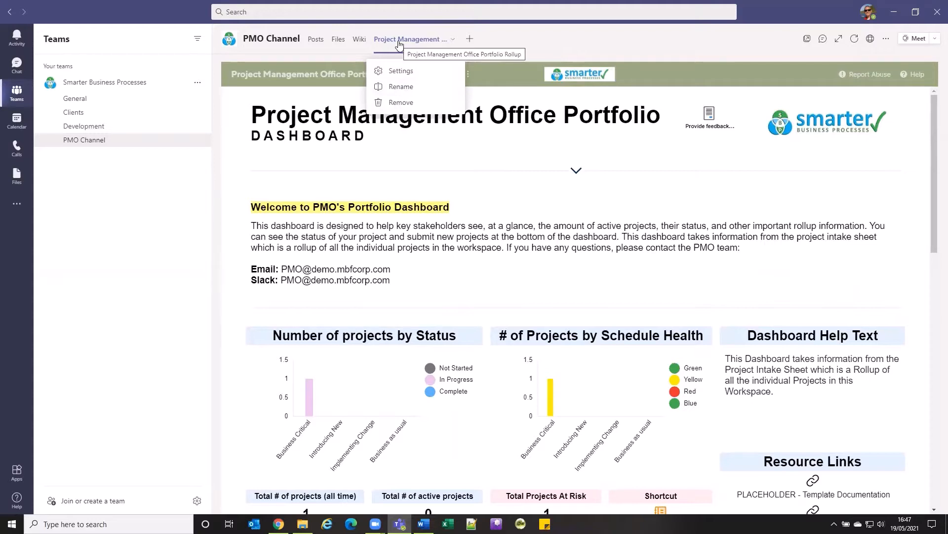
left_click(401, 86)
type("PMO ")
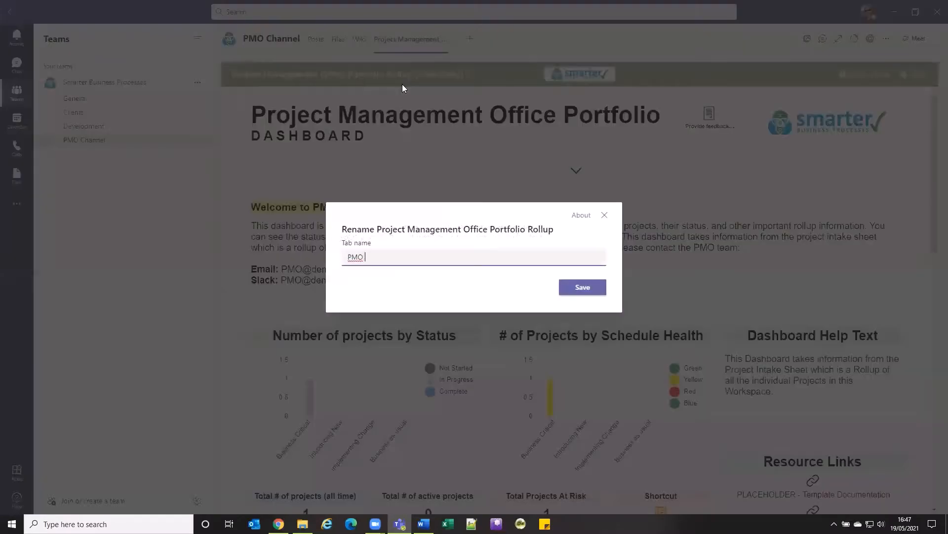
type("Rollup")
left_click(582, 292)
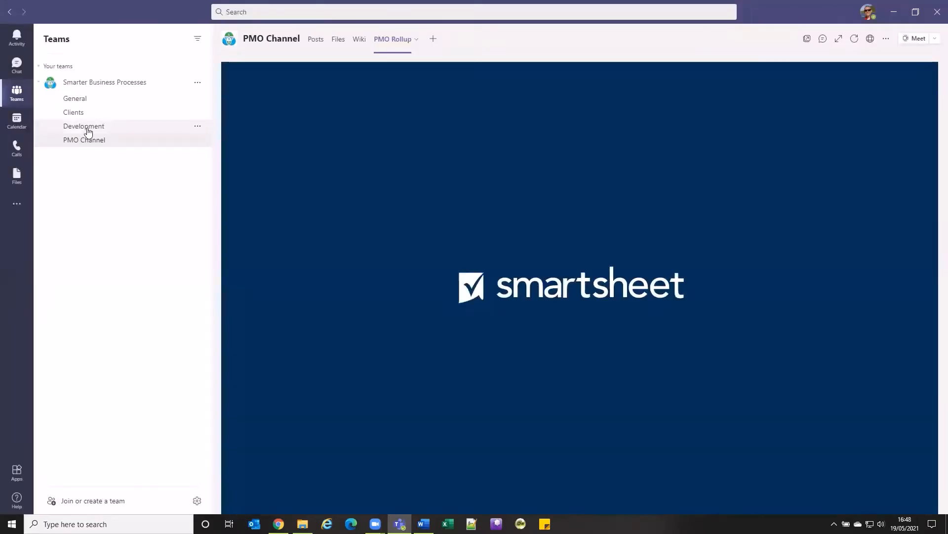
- Return to the PMO Channel from the channel list and reopen its PMO Rollup tab
left_click(87, 128)
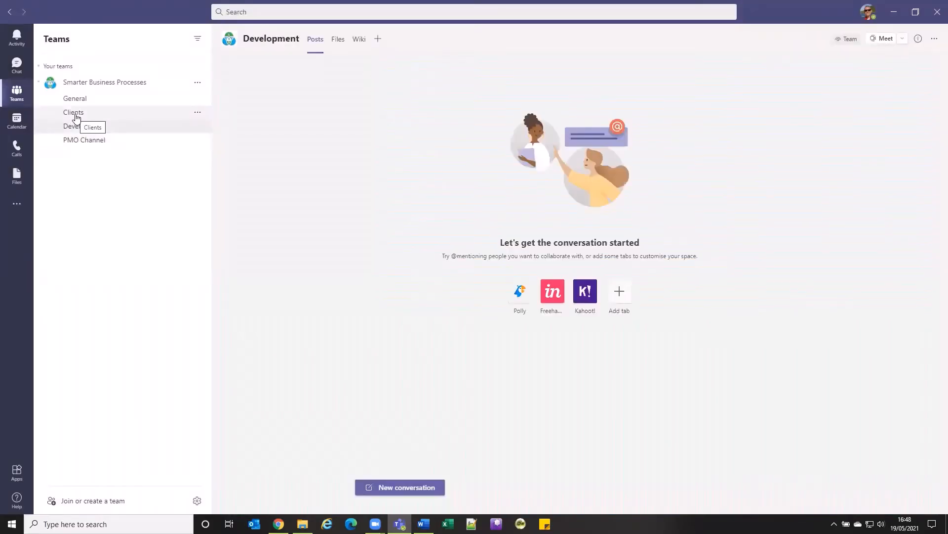
left_click(84, 143)
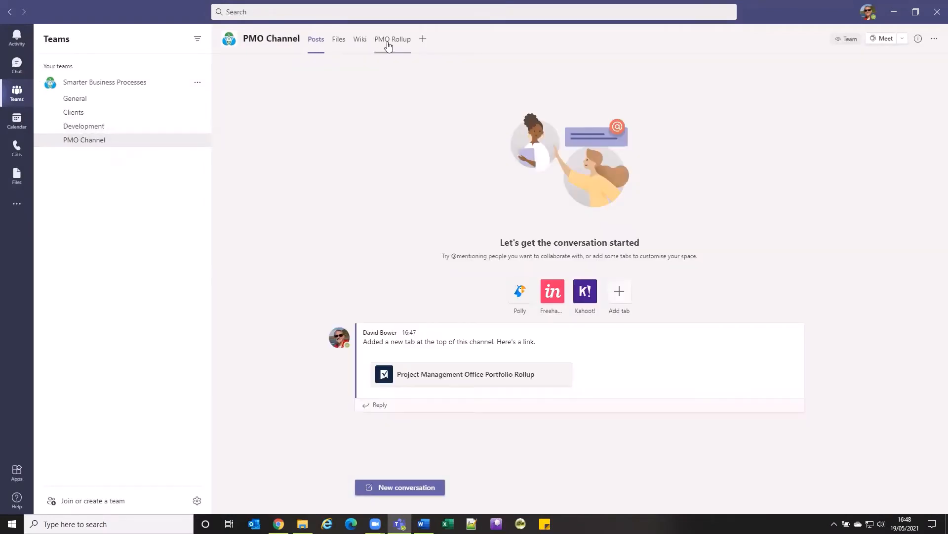
left_click(389, 40)
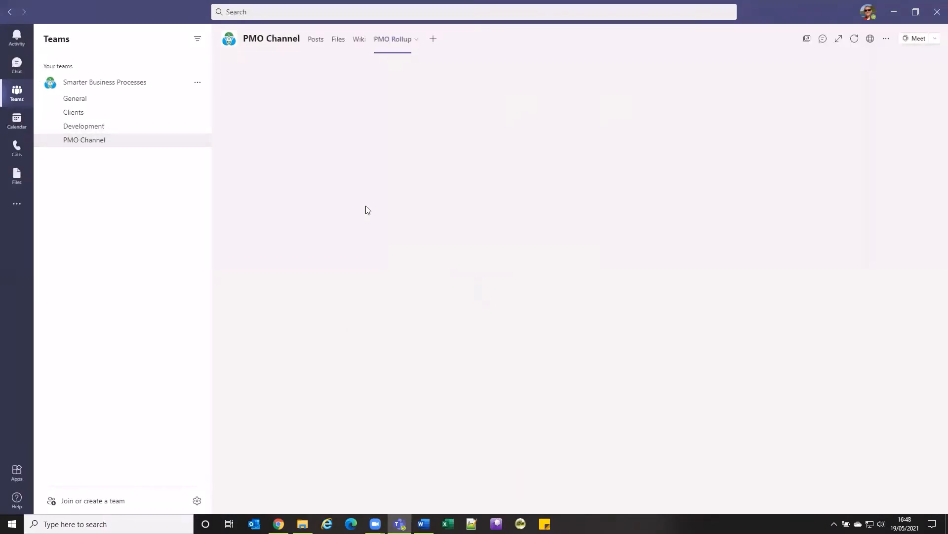